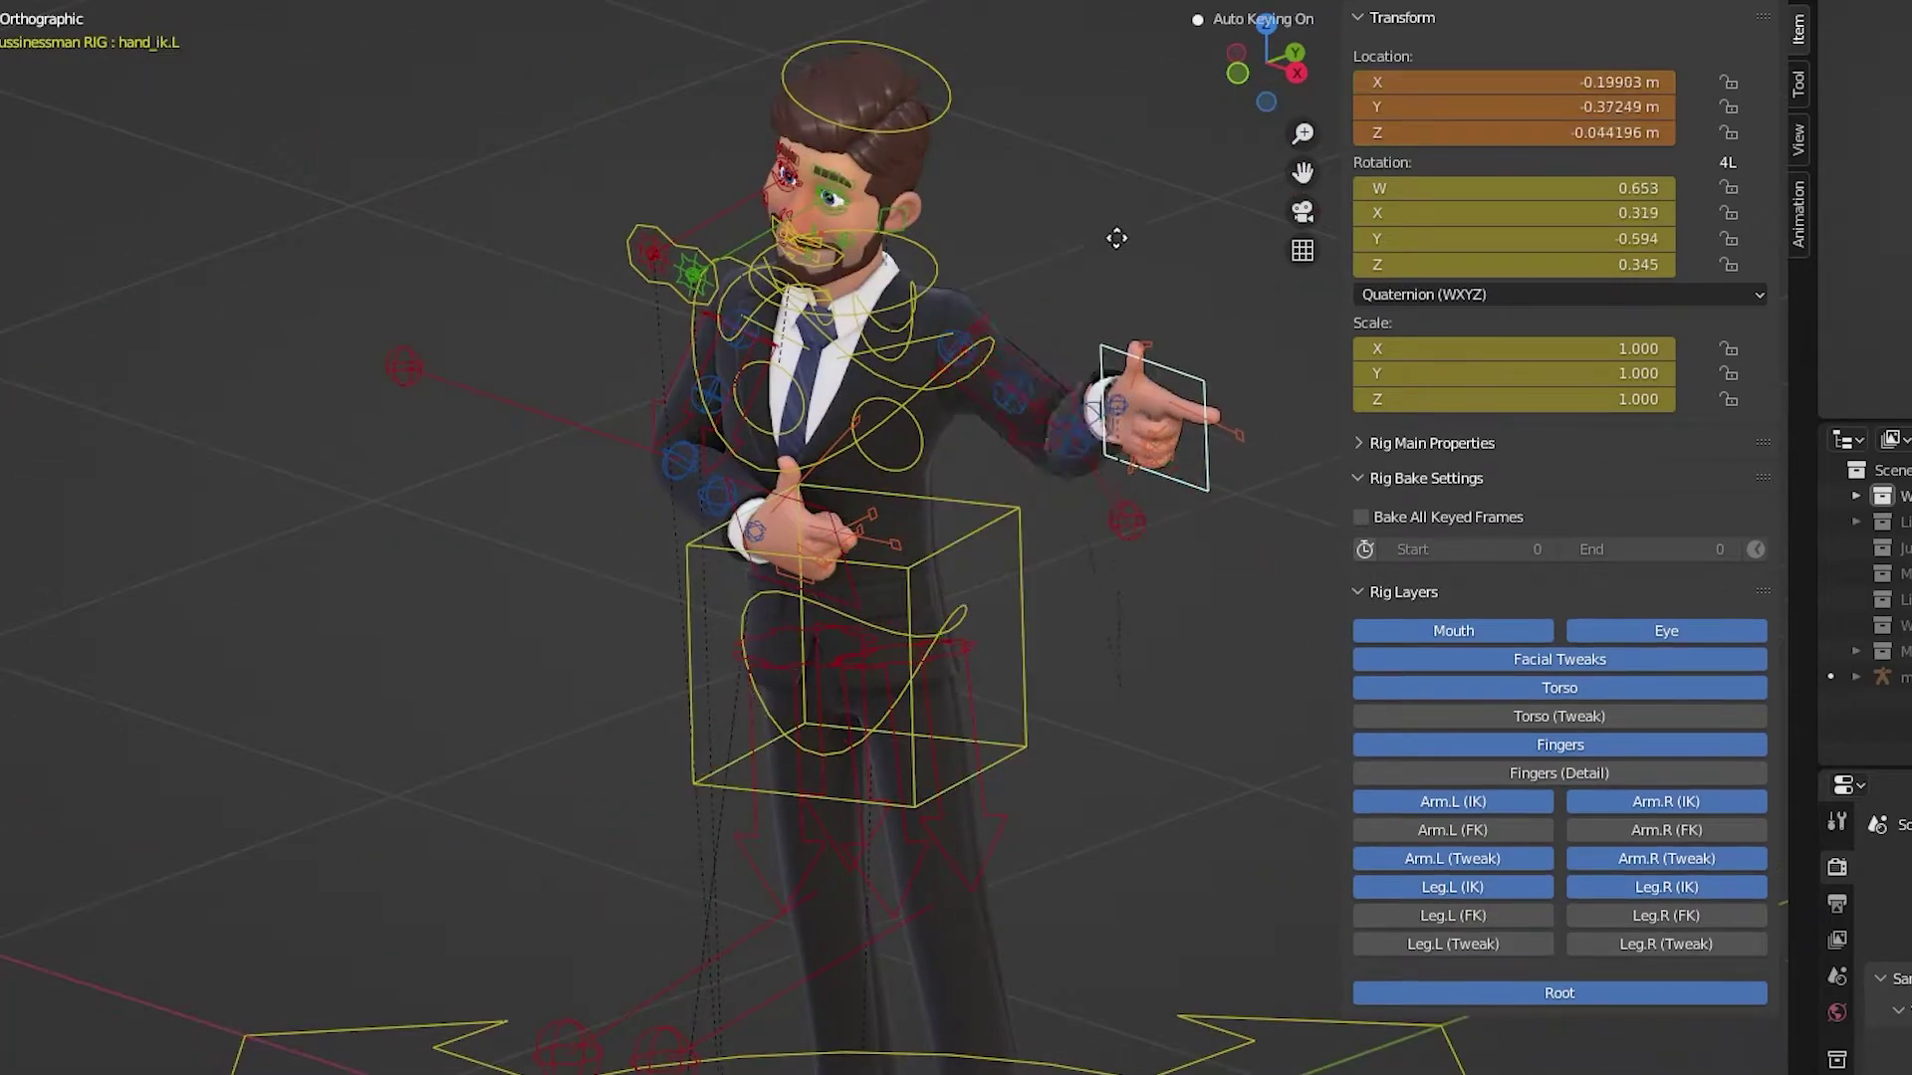
# Step: Try moving the arm tweak control at the character's left shoulder
pyautogui.click(1089, 230)
pyautogui.scroll(3, 977, 486)
pyautogui.click(954, 331)
pyautogui.scroll(3, 954, 331)
pyautogui.press('g')
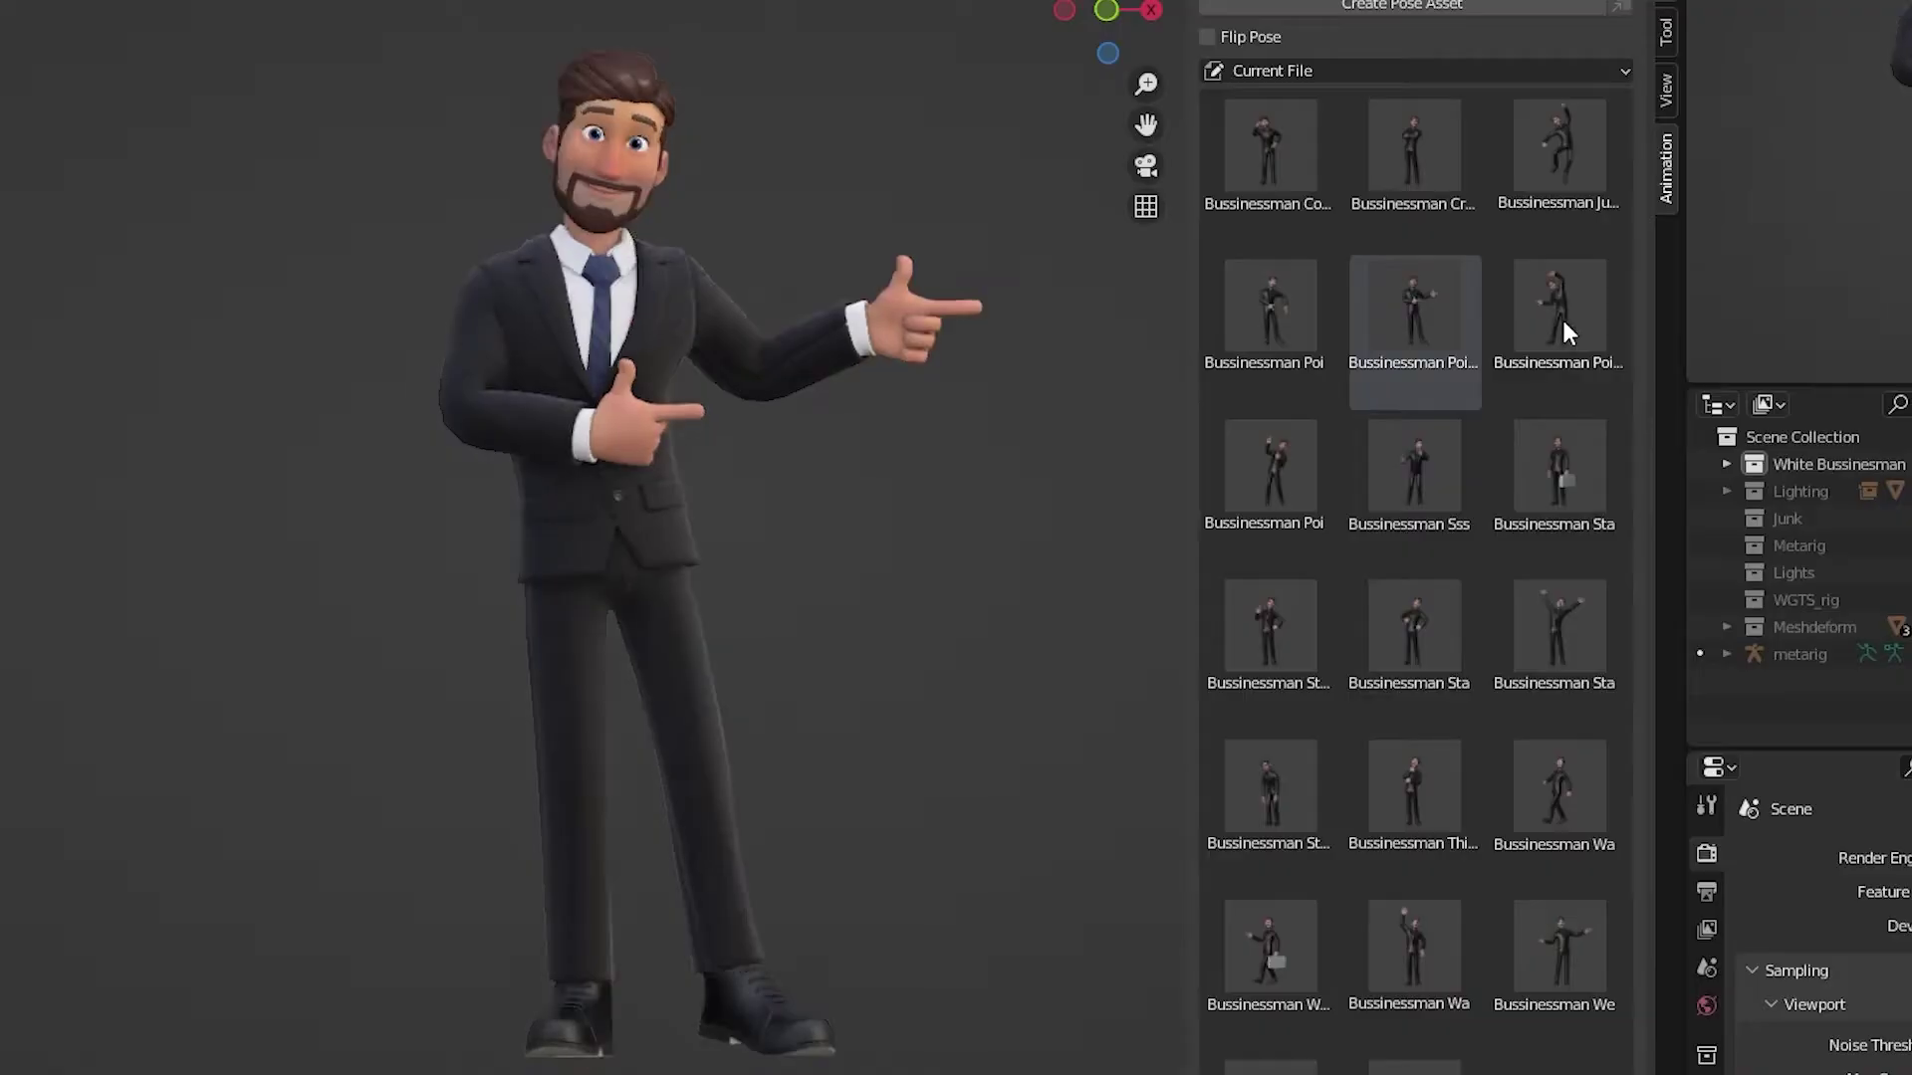
# Step: Preview the standing, thinking and other businessman poses from the current file's pose library on the character
pyautogui.click(1412, 629)
pyautogui.click(1414, 787)
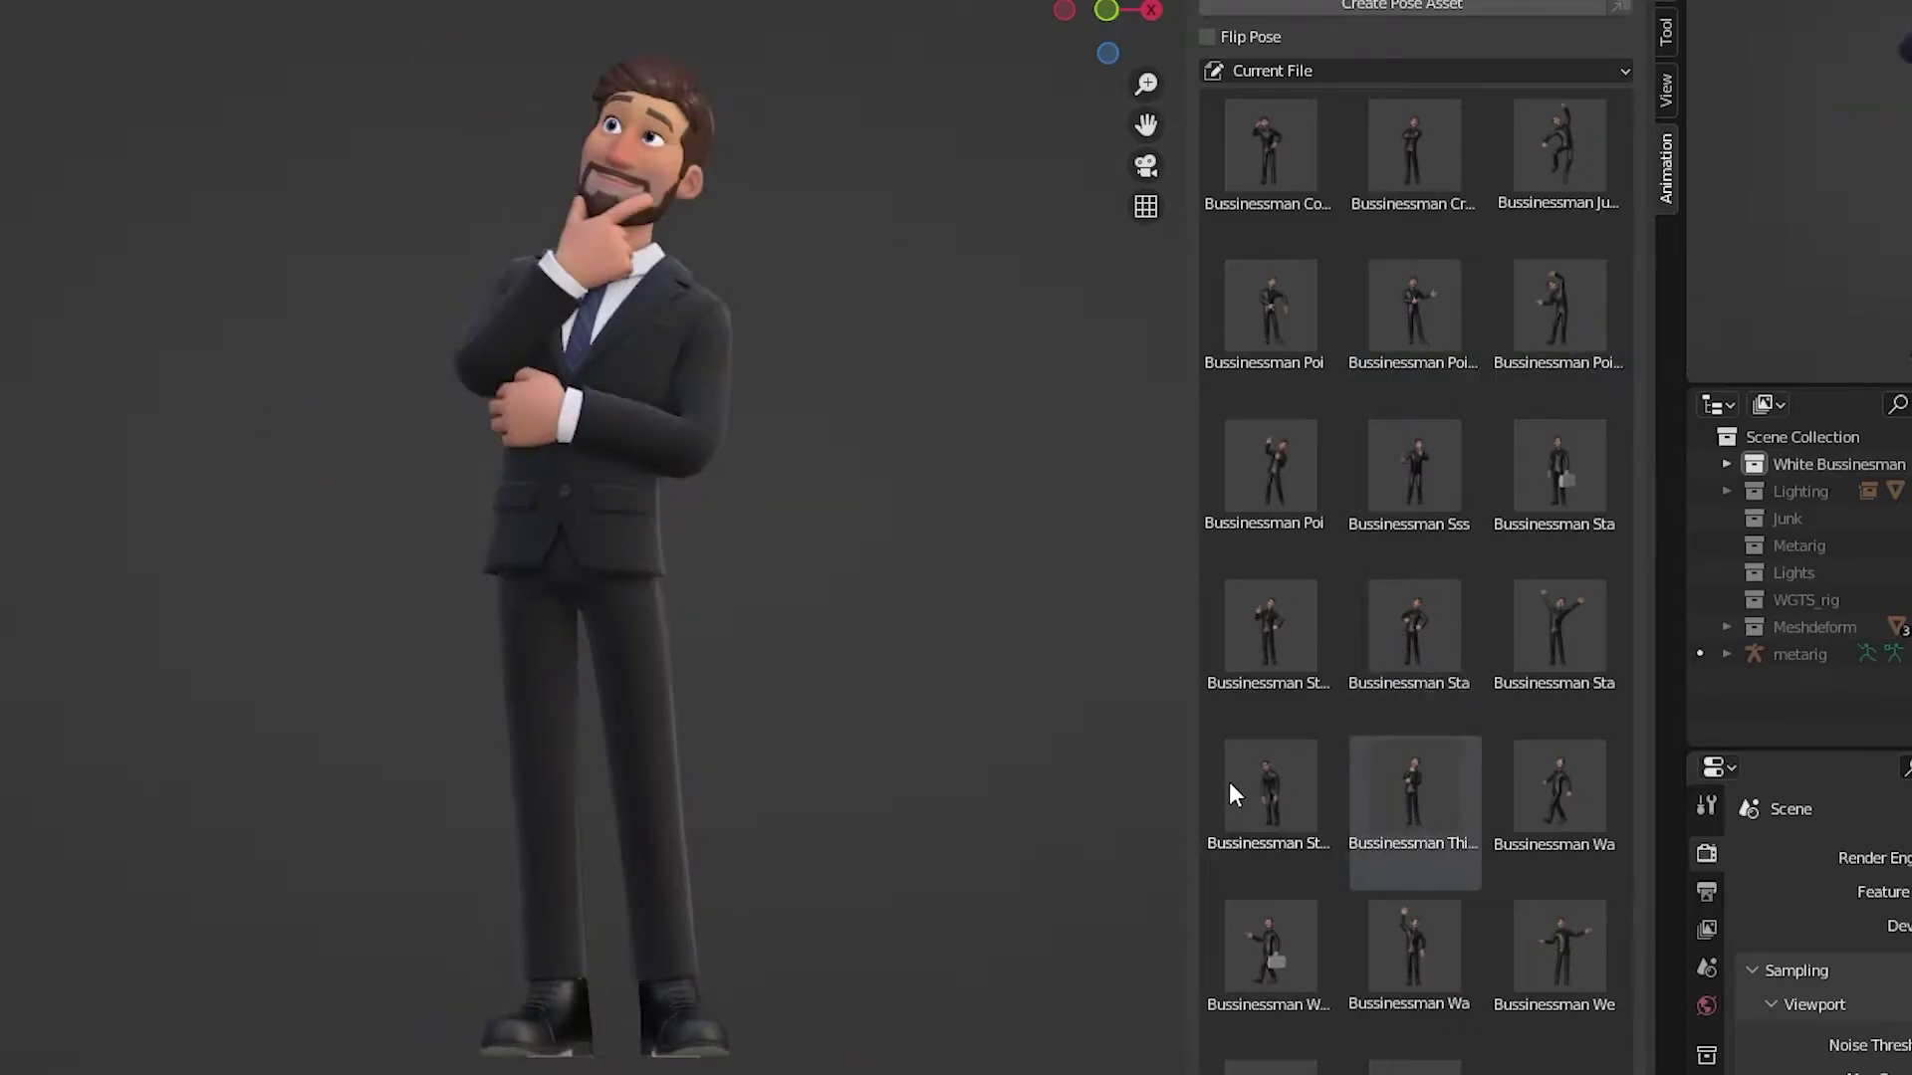
pyautogui.click(1558, 787)
pyautogui.click(1412, 946)
pyautogui.click(1271, 946)
pyautogui.scroll(-2, 1270, 1000)
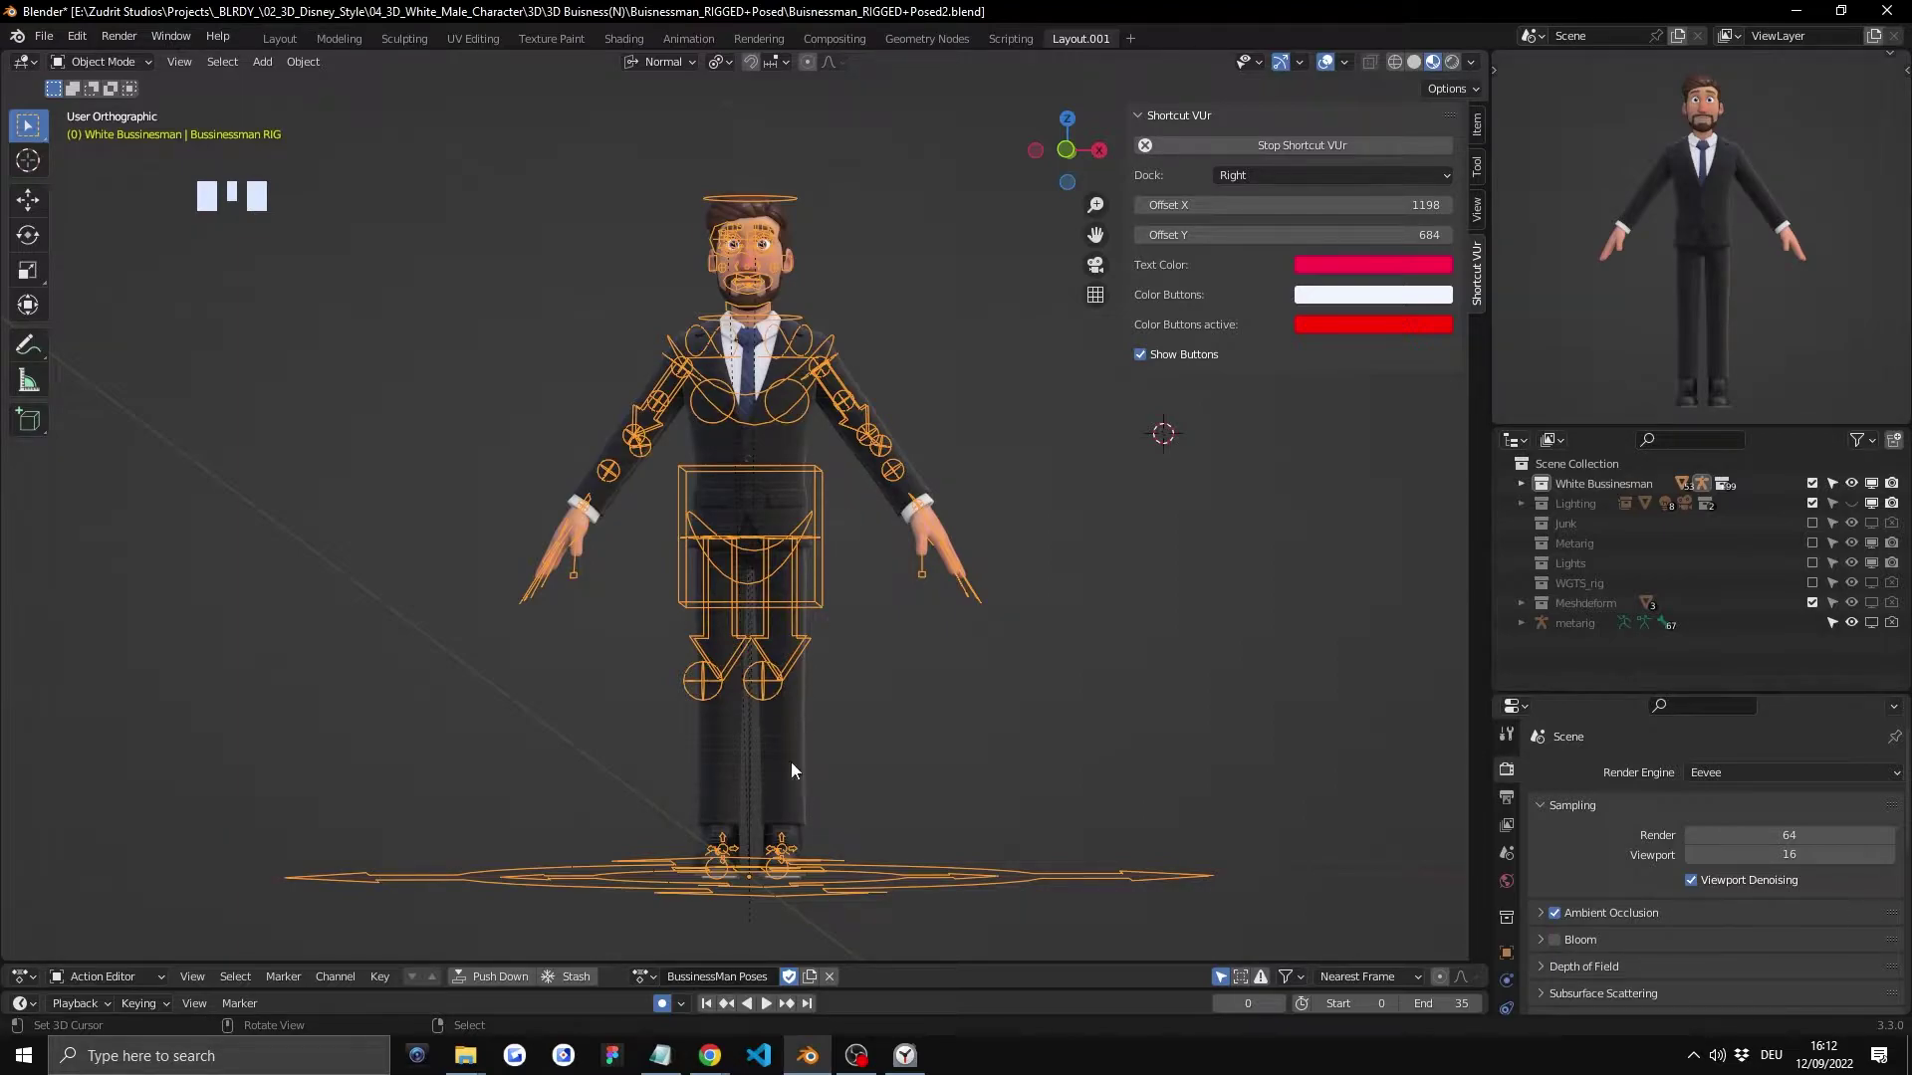
# Step: Switch to Chrome and highlight the video title "Blender - 3D Illustration Character UI Kit Library Tutorial"
pyautogui.moveTo(709, 1056)
pyautogui.click(827, 1003)
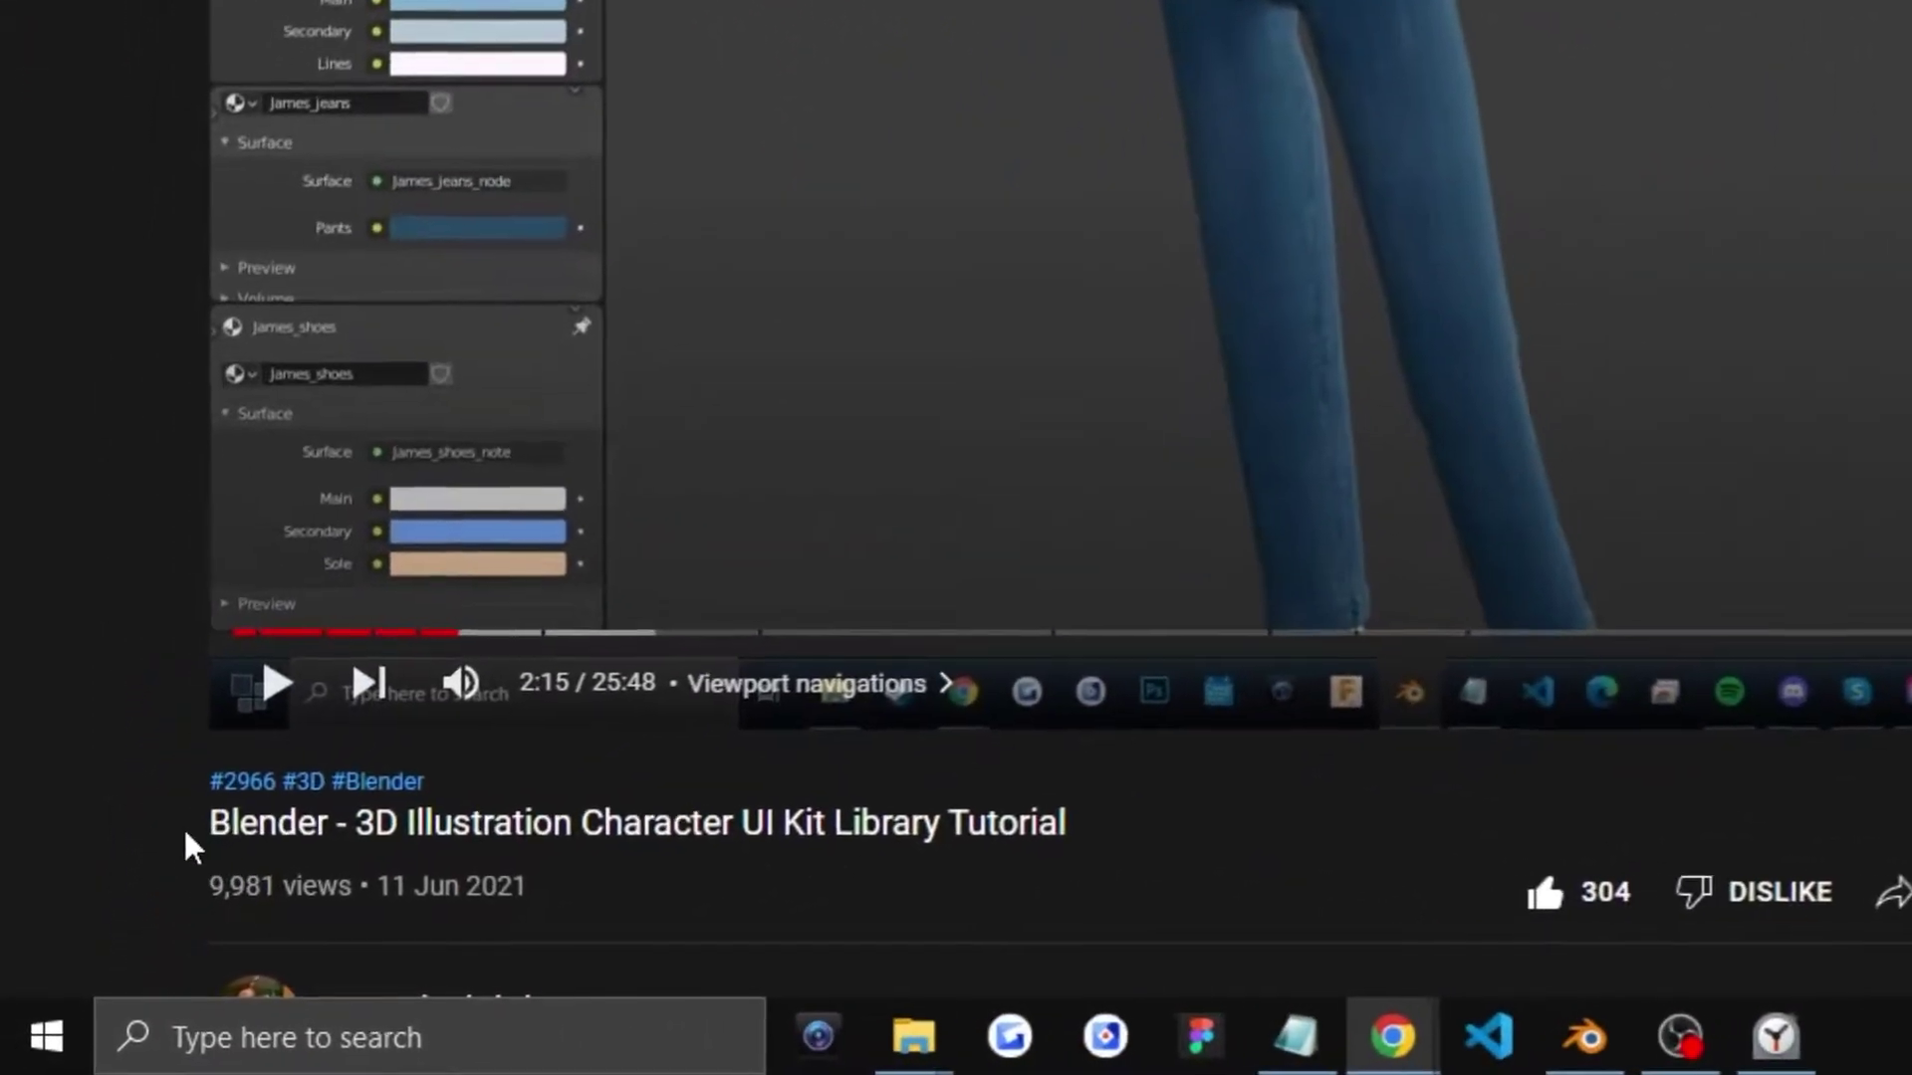
pyautogui.moveTo(103, 946); pyautogui.dragTo(181, 947)
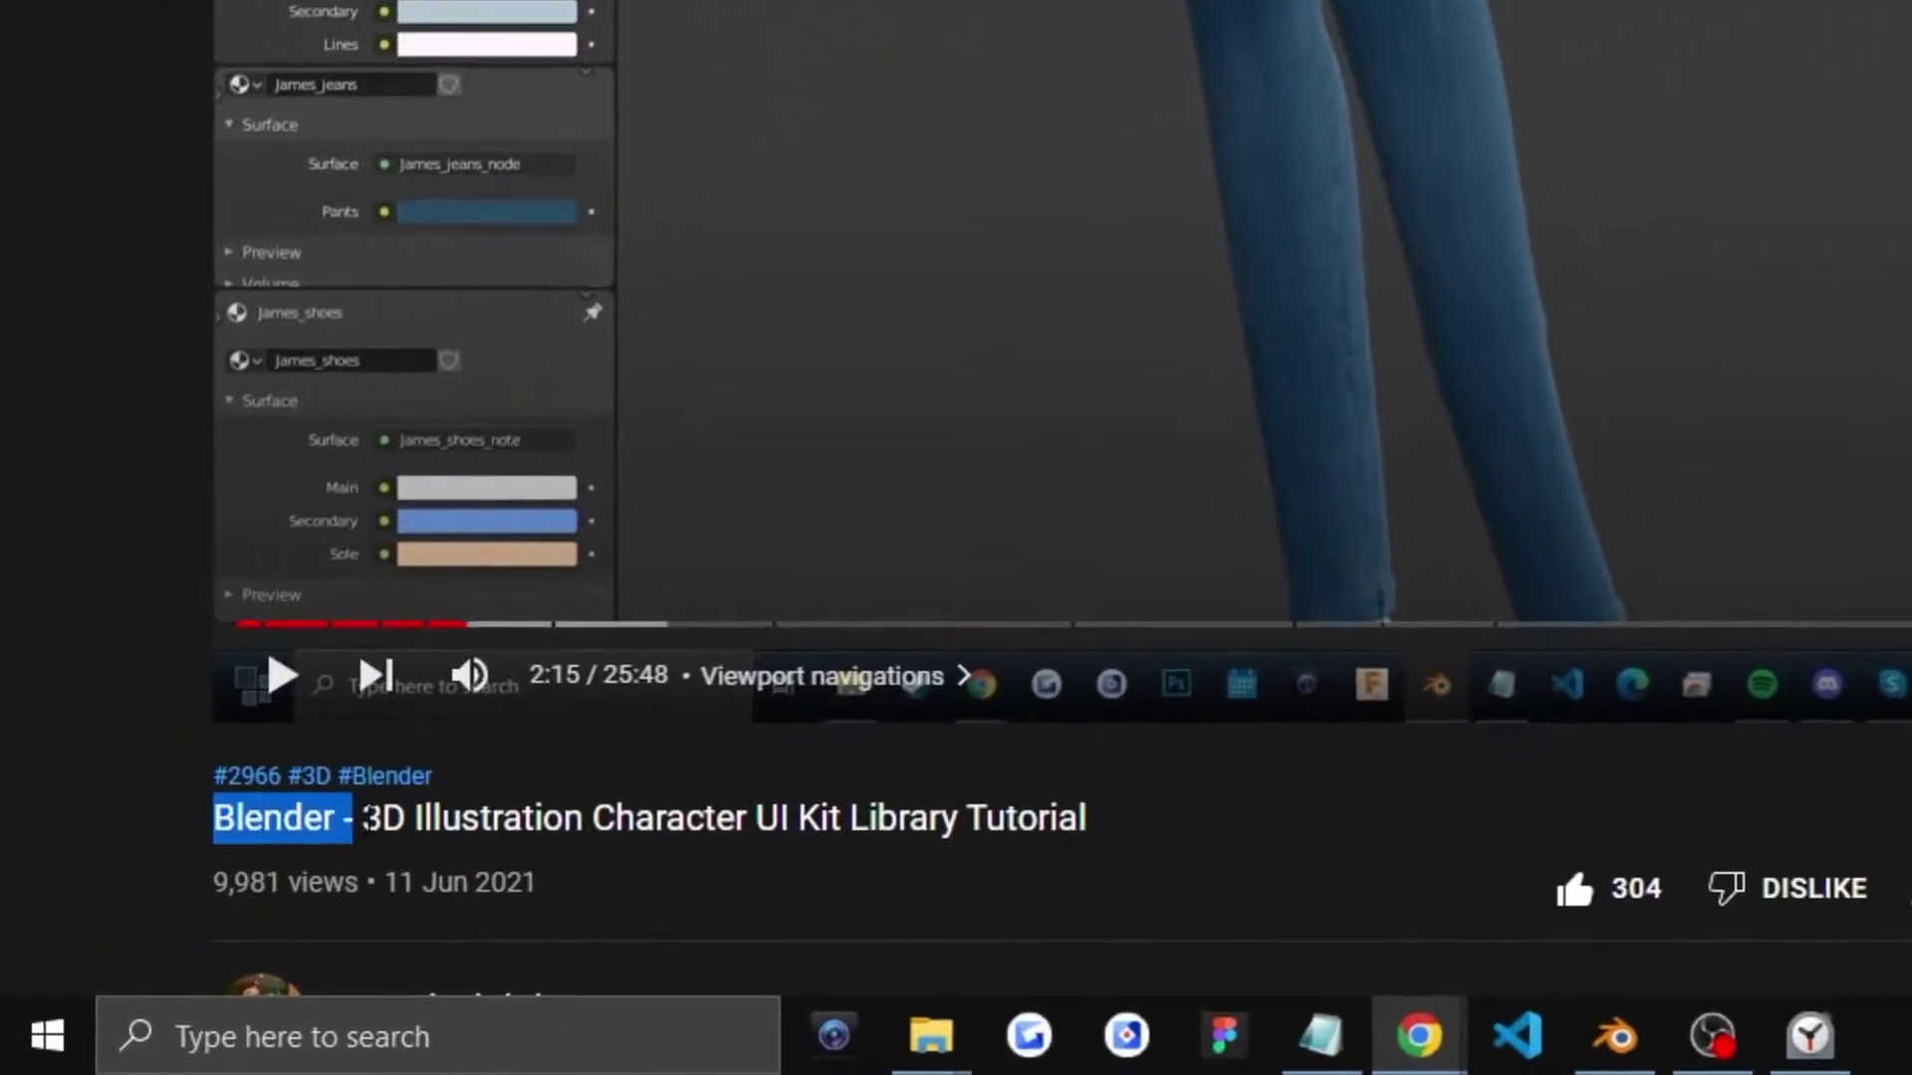
pyautogui.moveTo(361, 818); pyautogui.dragTo(1109, 822)
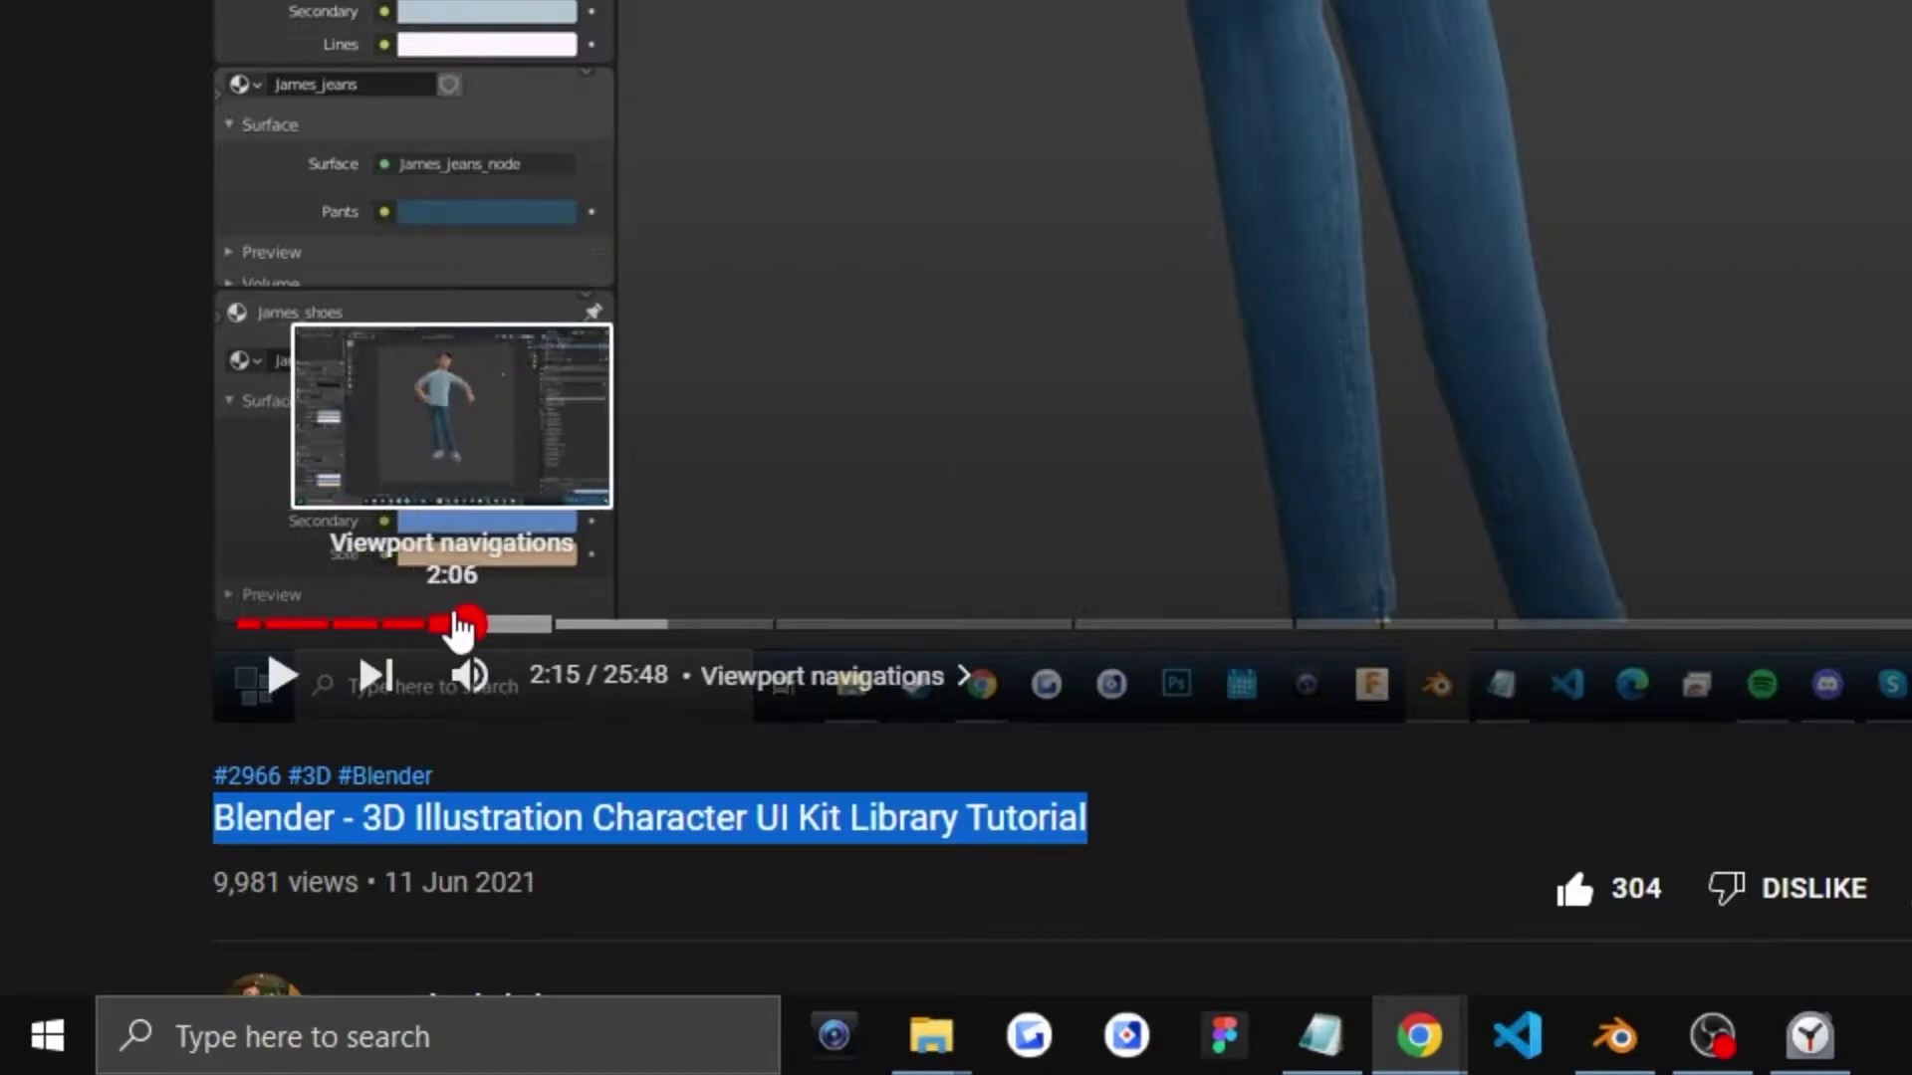
pyautogui.click(581, 781)
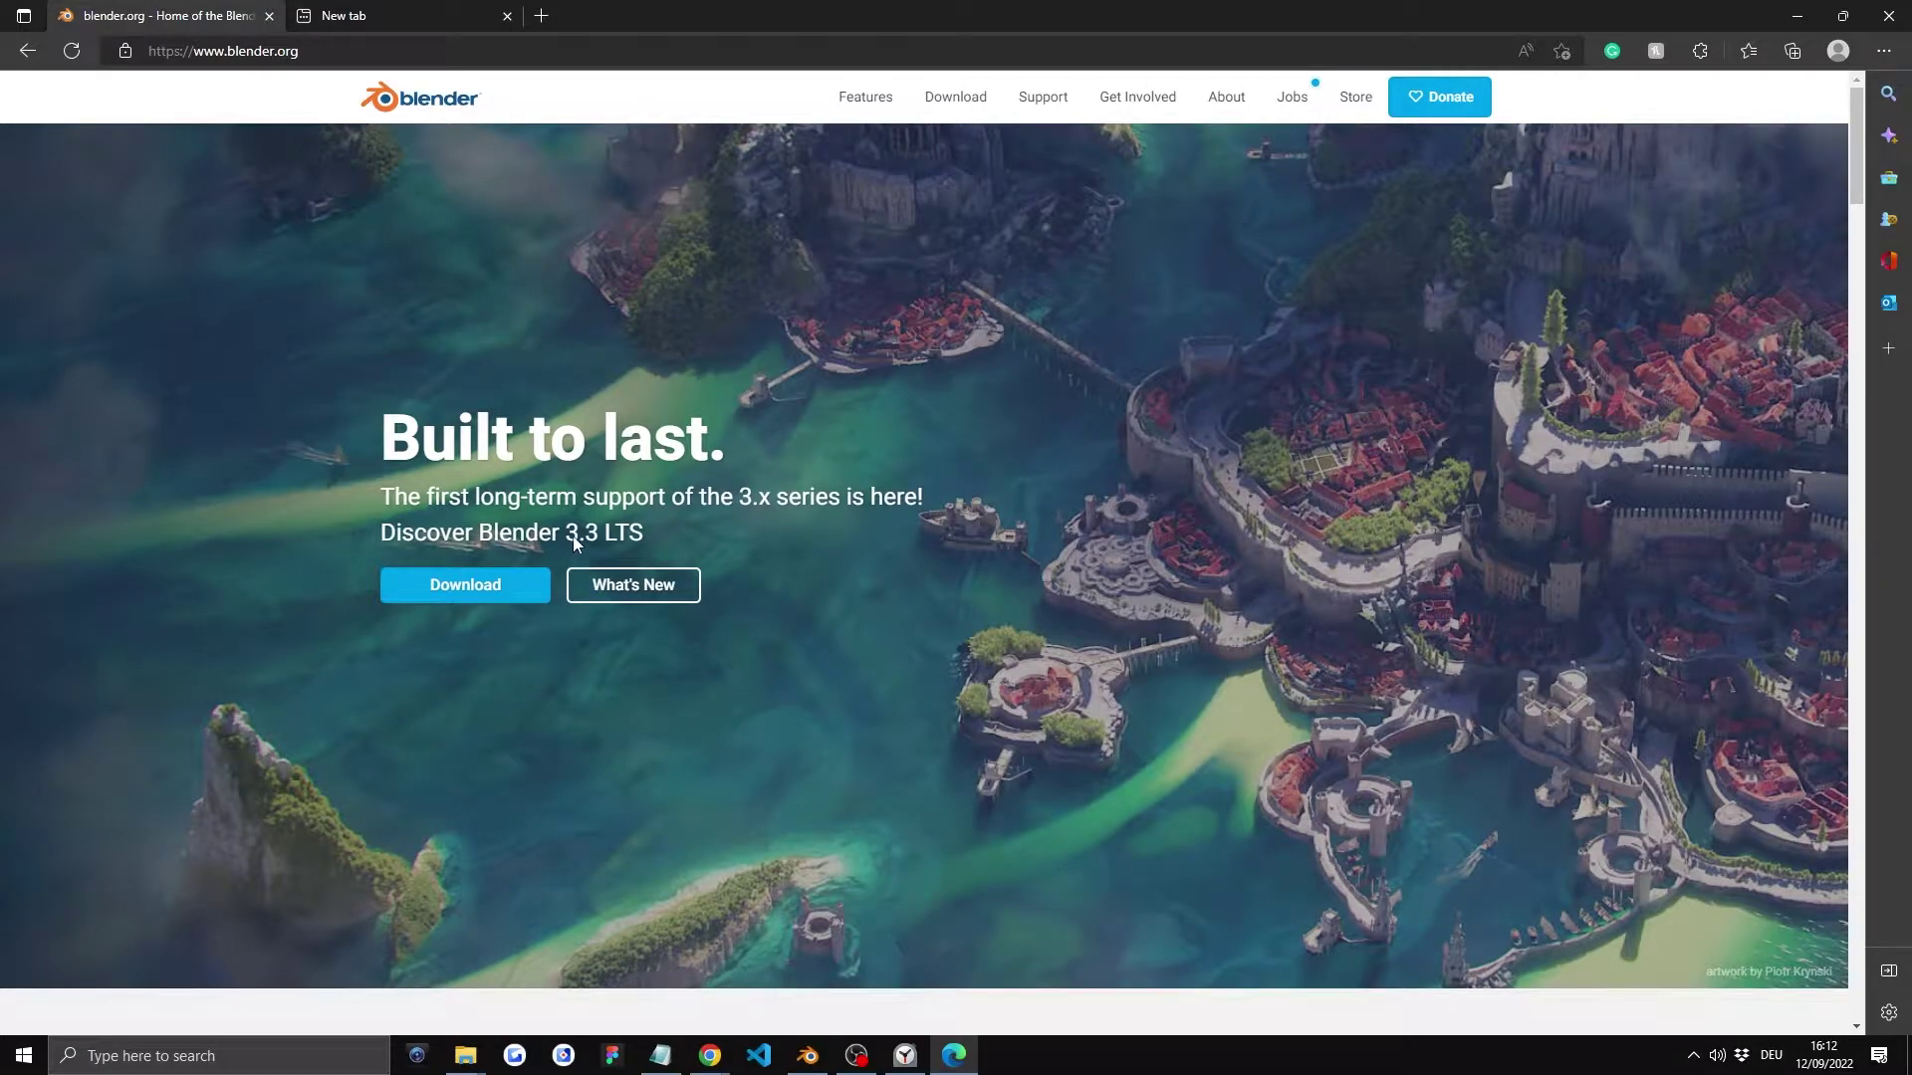
# Step: Open the download page on blender.org and switch back to Blender
pyautogui.click(916, 99)
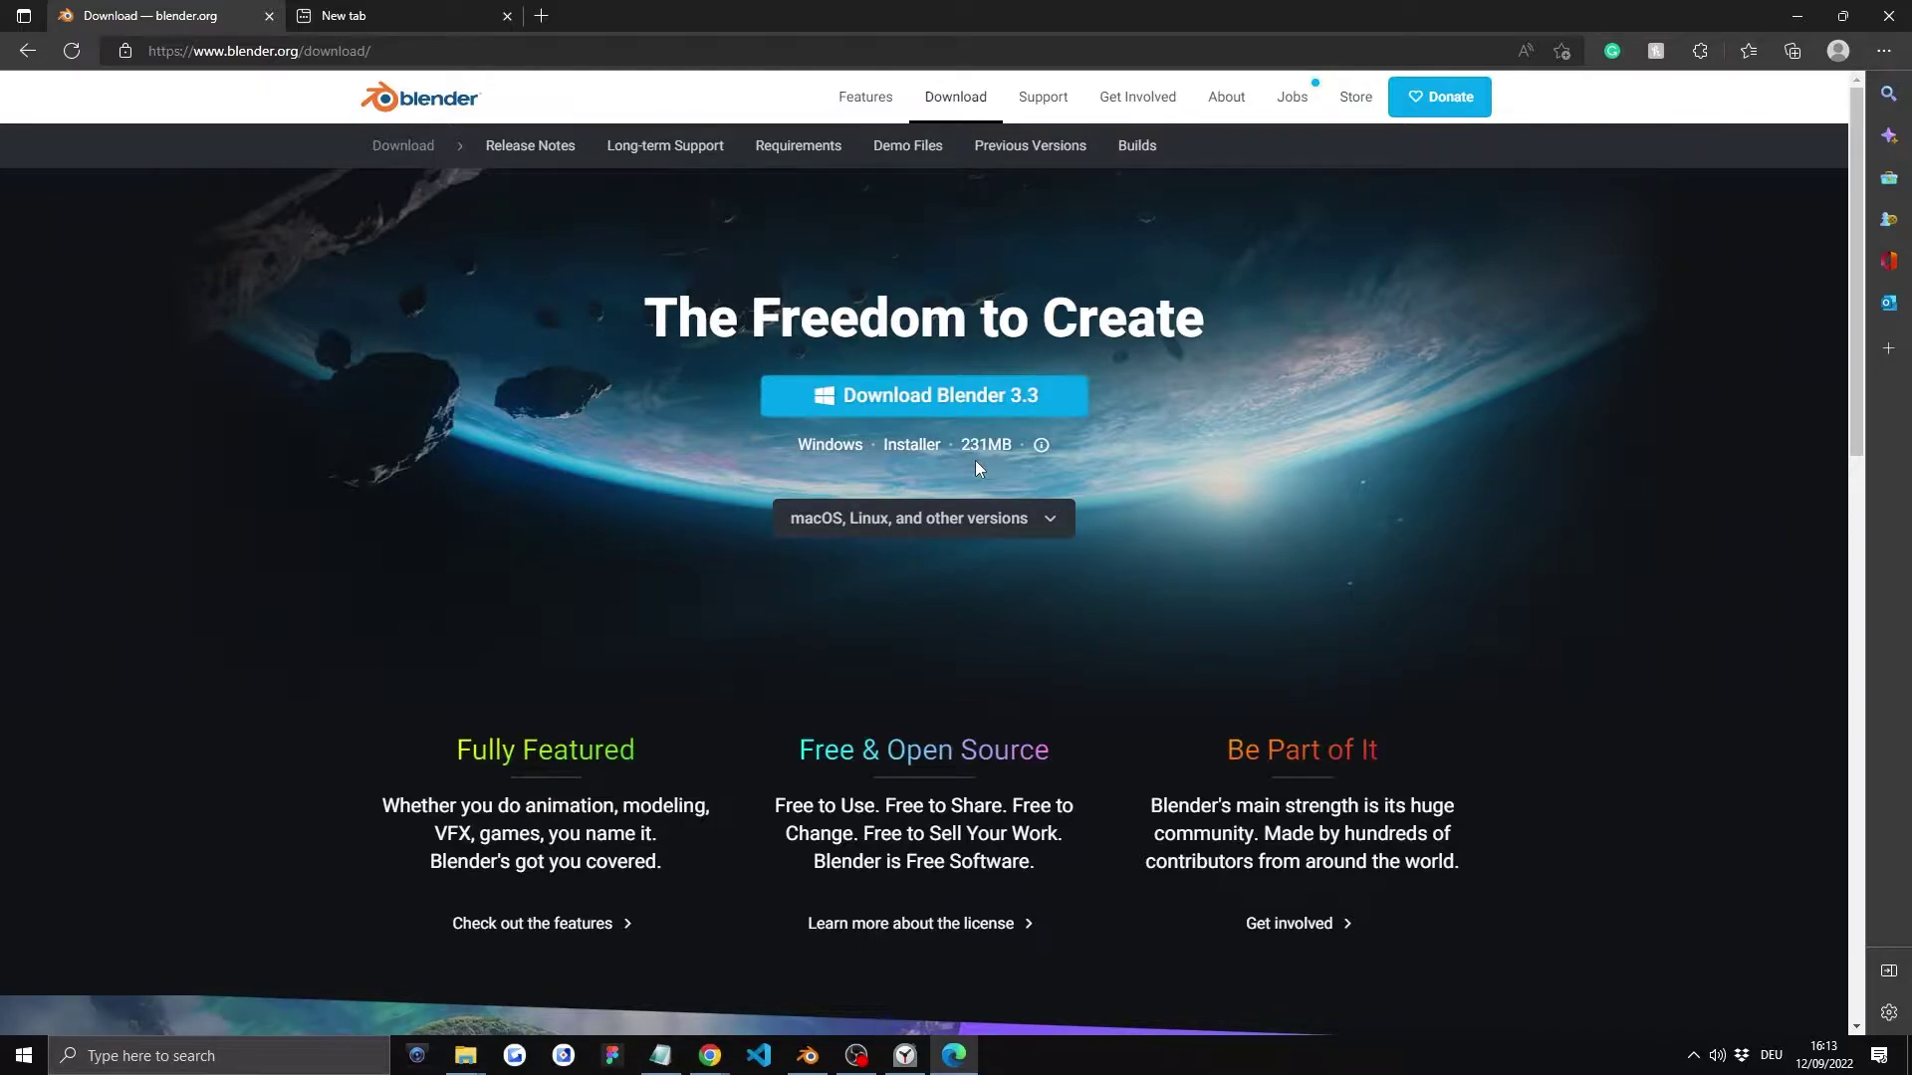
pyautogui.click(822, 1064)
pyautogui.click(823, 1064)
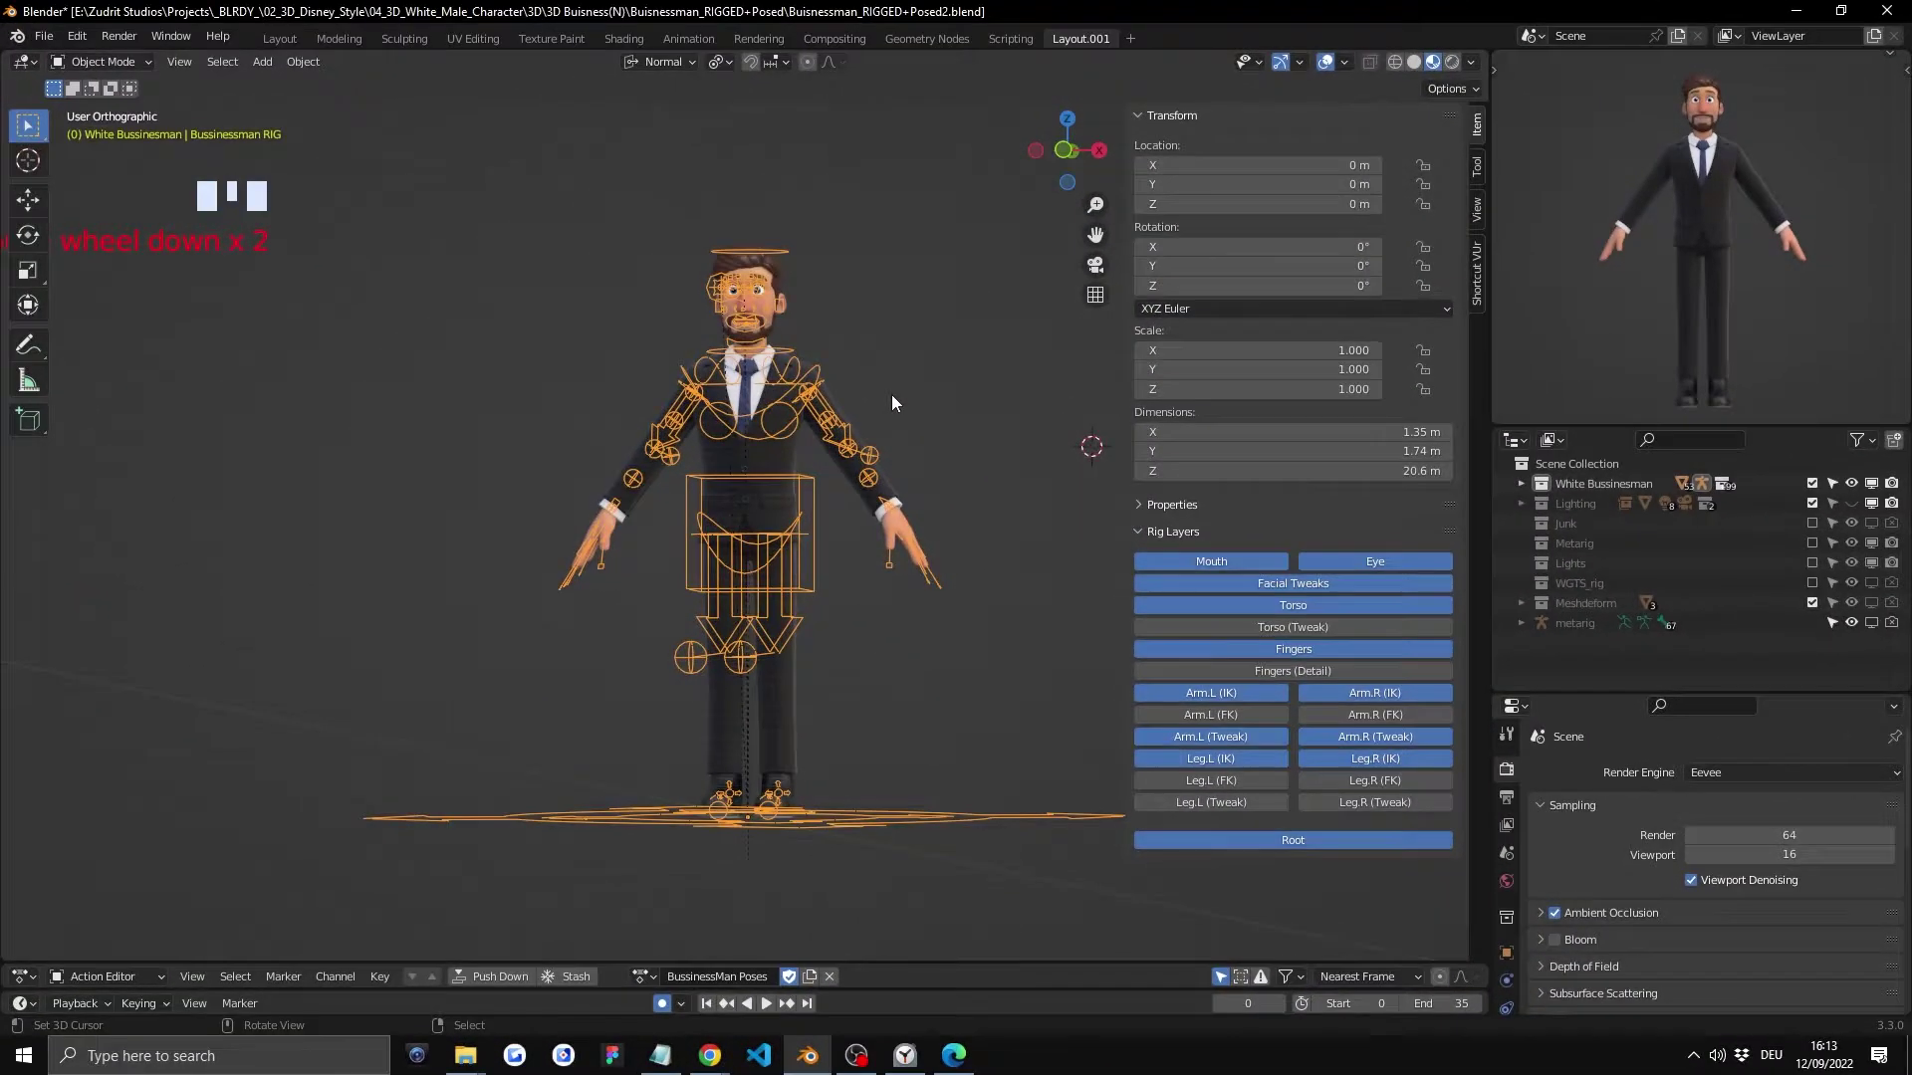
# Step: Expand the Simplify section in the render settings and set the viewport Volume Resolution to 0.000
pyautogui.moveTo(882, 378)
pyautogui.mouseDown(button='middle')
pyautogui.moveTo(893, 392)
pyautogui.moveTo(854, 408)
pyautogui.moveTo(946, 390)
pyautogui.moveTo(898, 398)
pyautogui.mouseUp(button='middle')
pyautogui.scroll(-3, 1526, 862)
pyautogui.scroll(-5, 1597, 938)
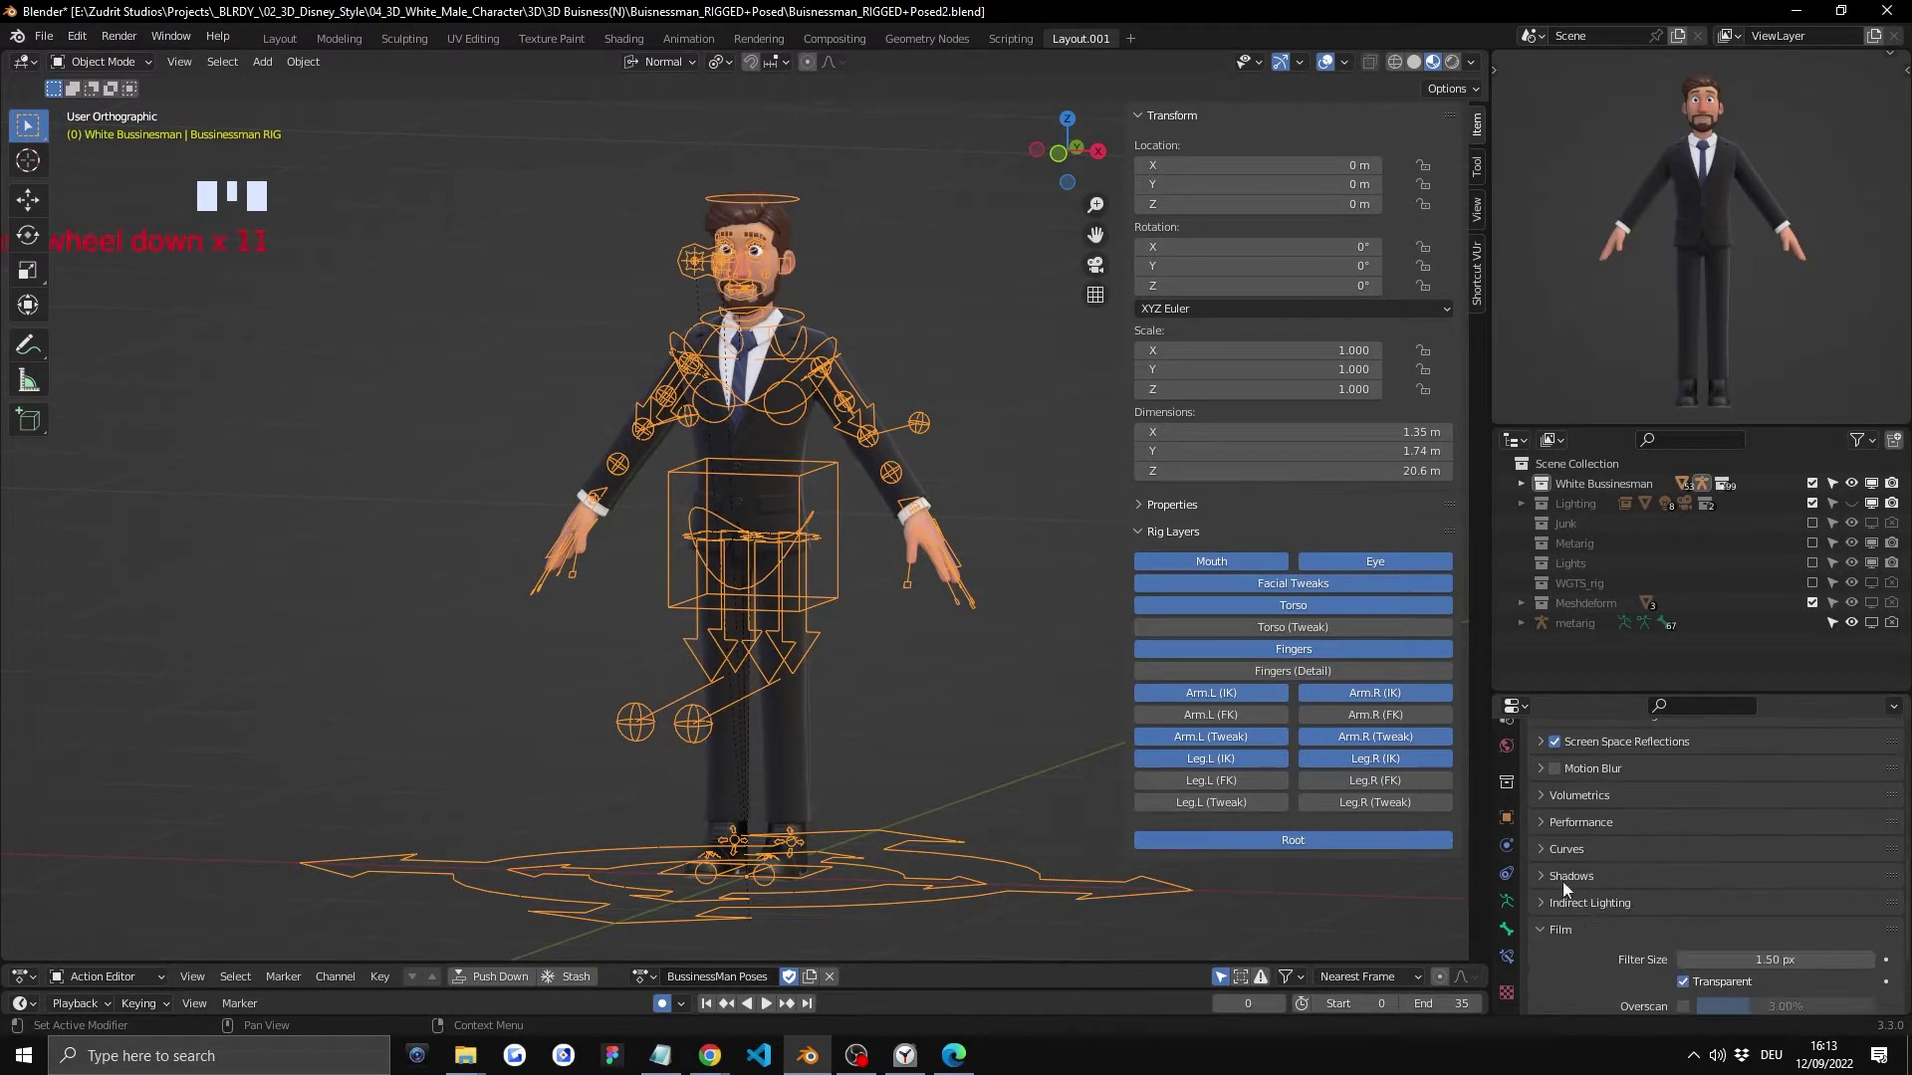
pyautogui.scroll(6, 1513, 829)
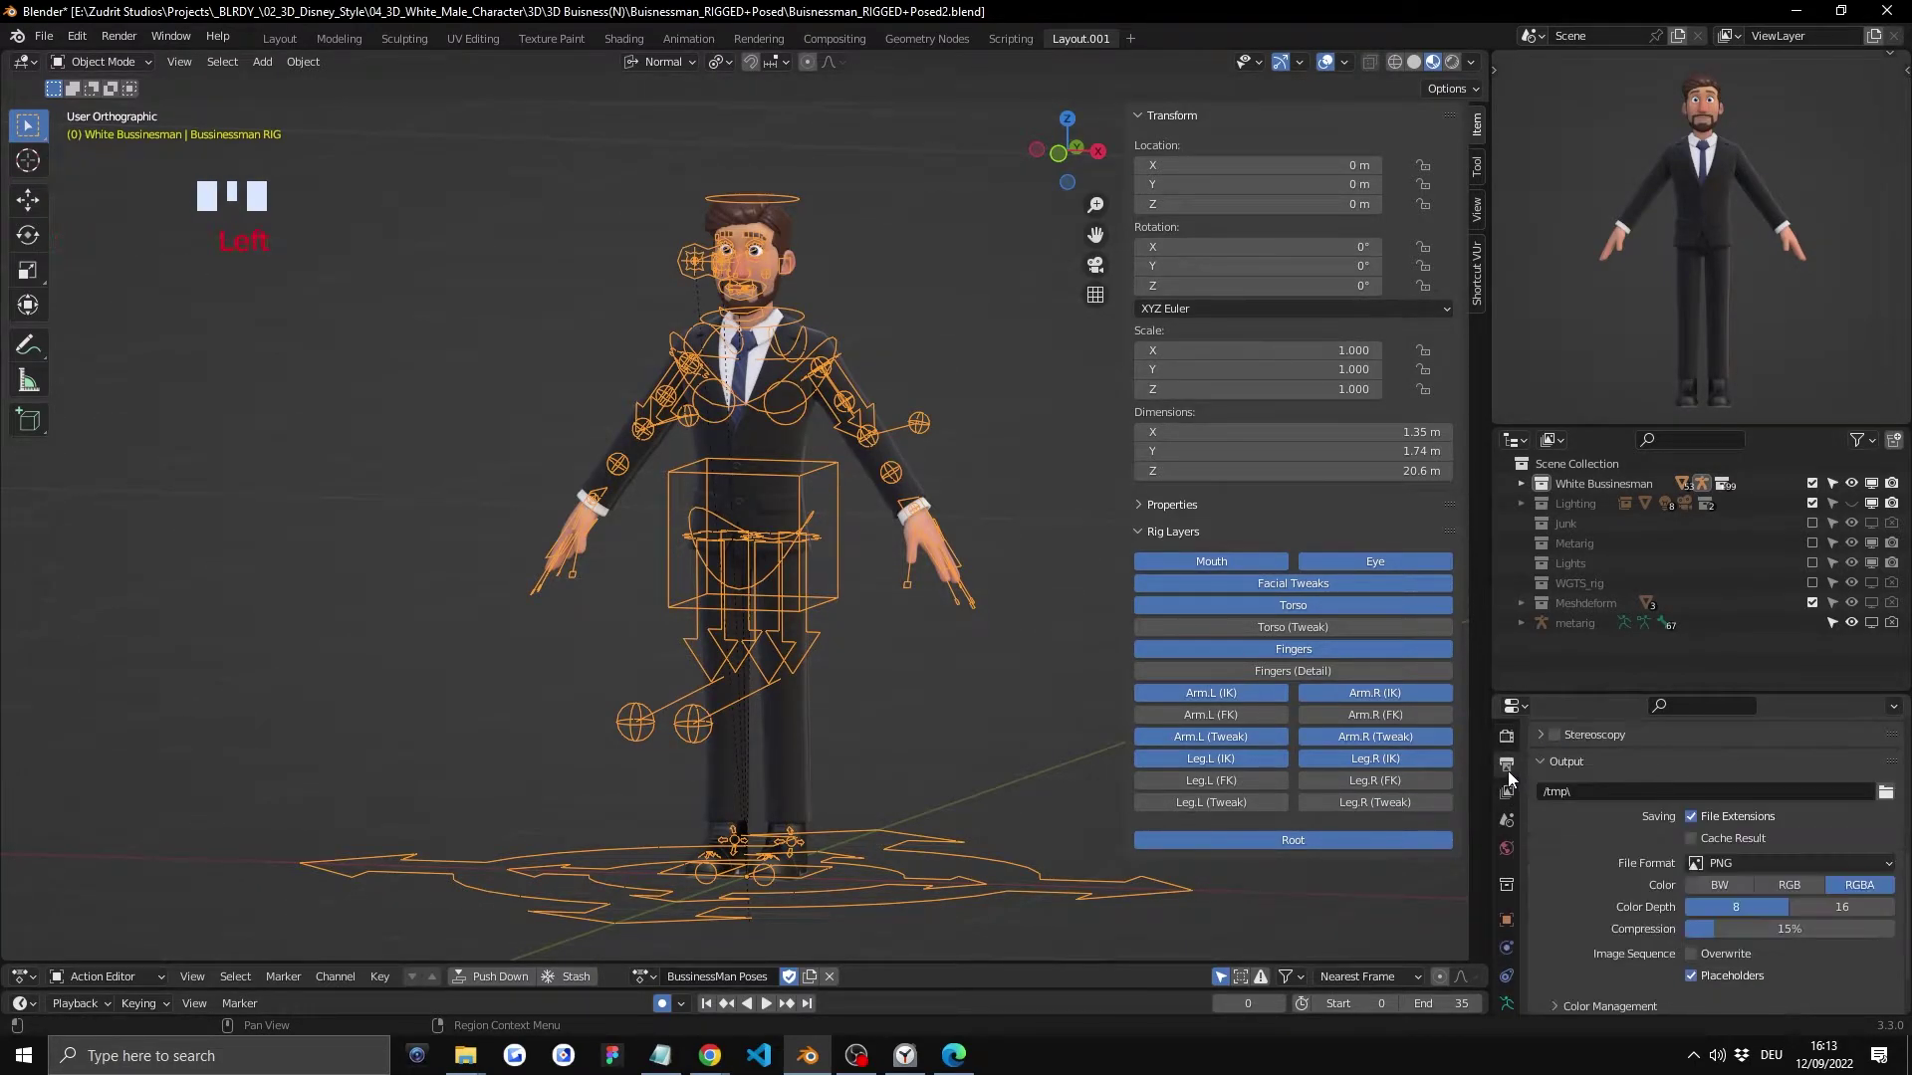
pyautogui.click(1508, 774)
pyautogui.scroll(-2, 1561, 862)
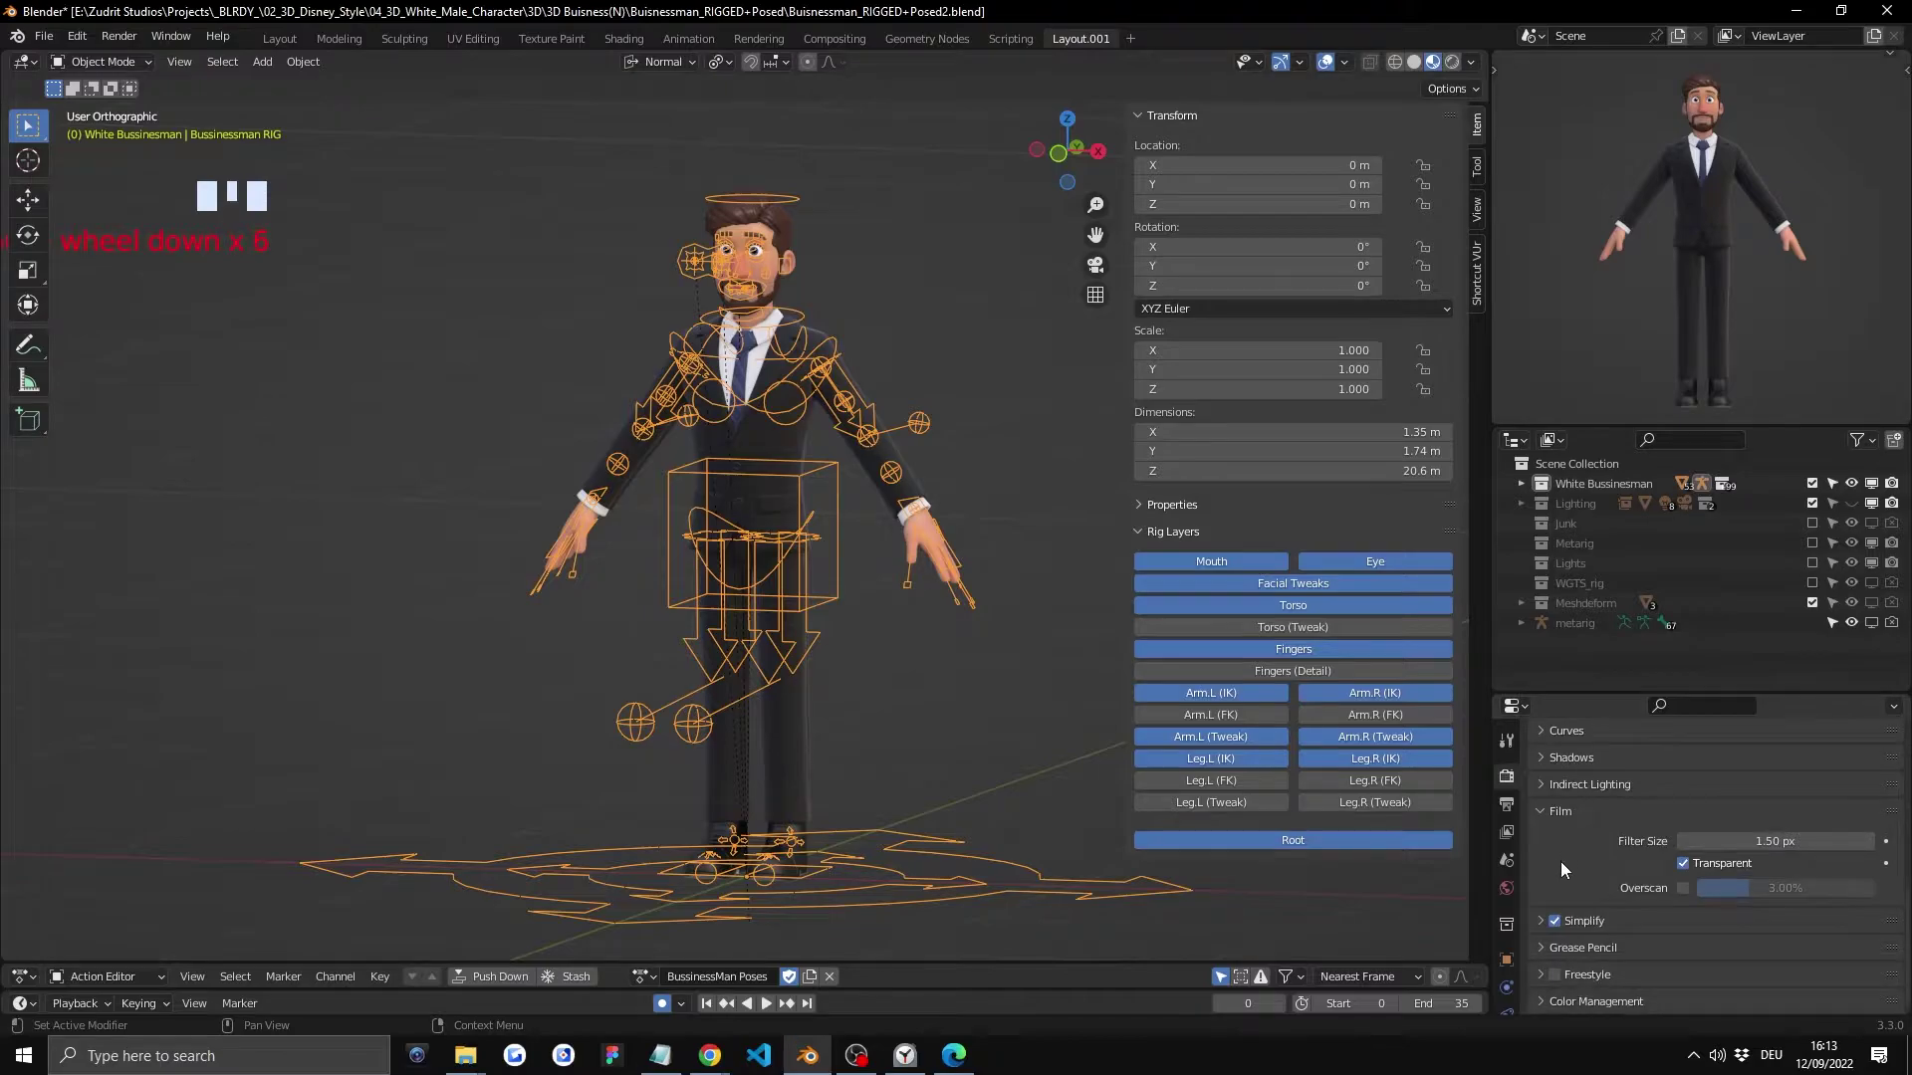
pyautogui.click(1552, 923)
pyautogui.scroll(-3, 1669, 904)
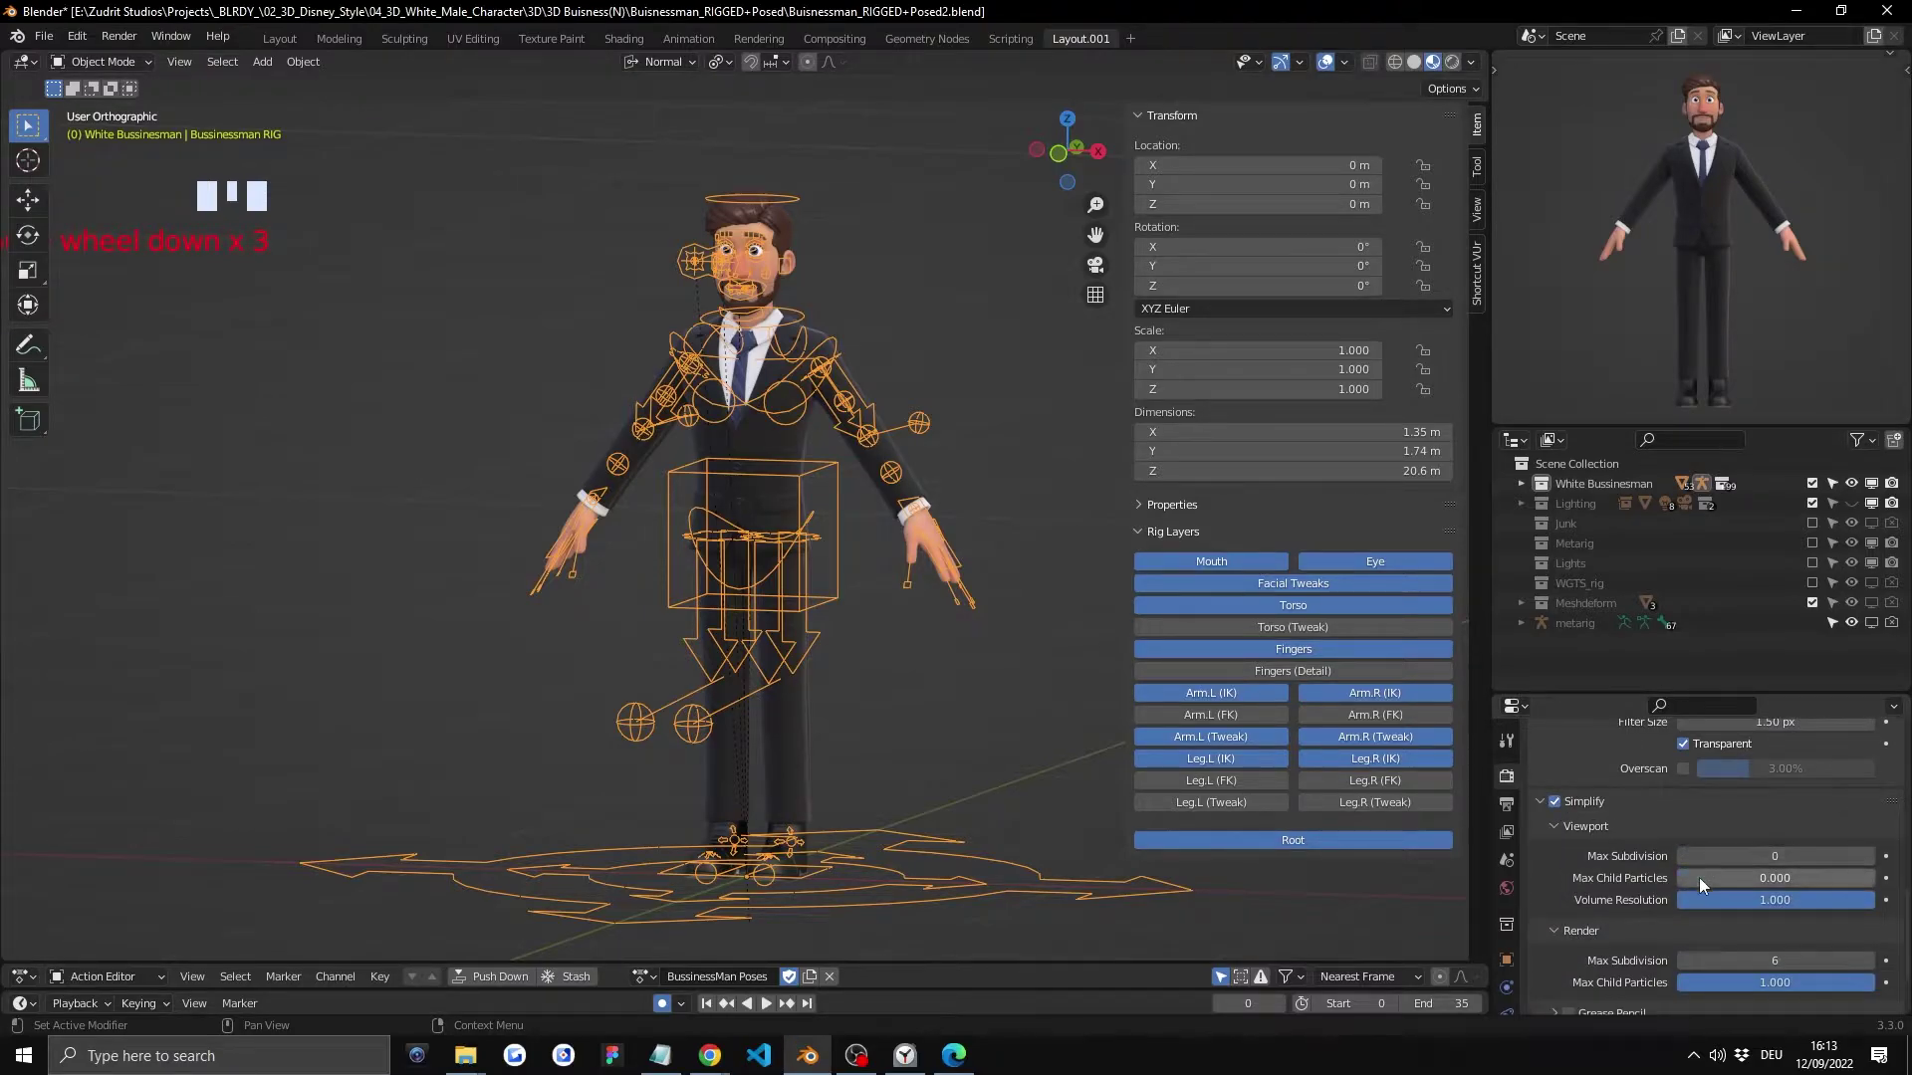
pyautogui.moveTo(1771, 901); pyautogui.dragTo(1563, 901)
# Step: Enter Pose Mode on the character rig and try moving the torso control
pyautogui.press('KP_Decimal')
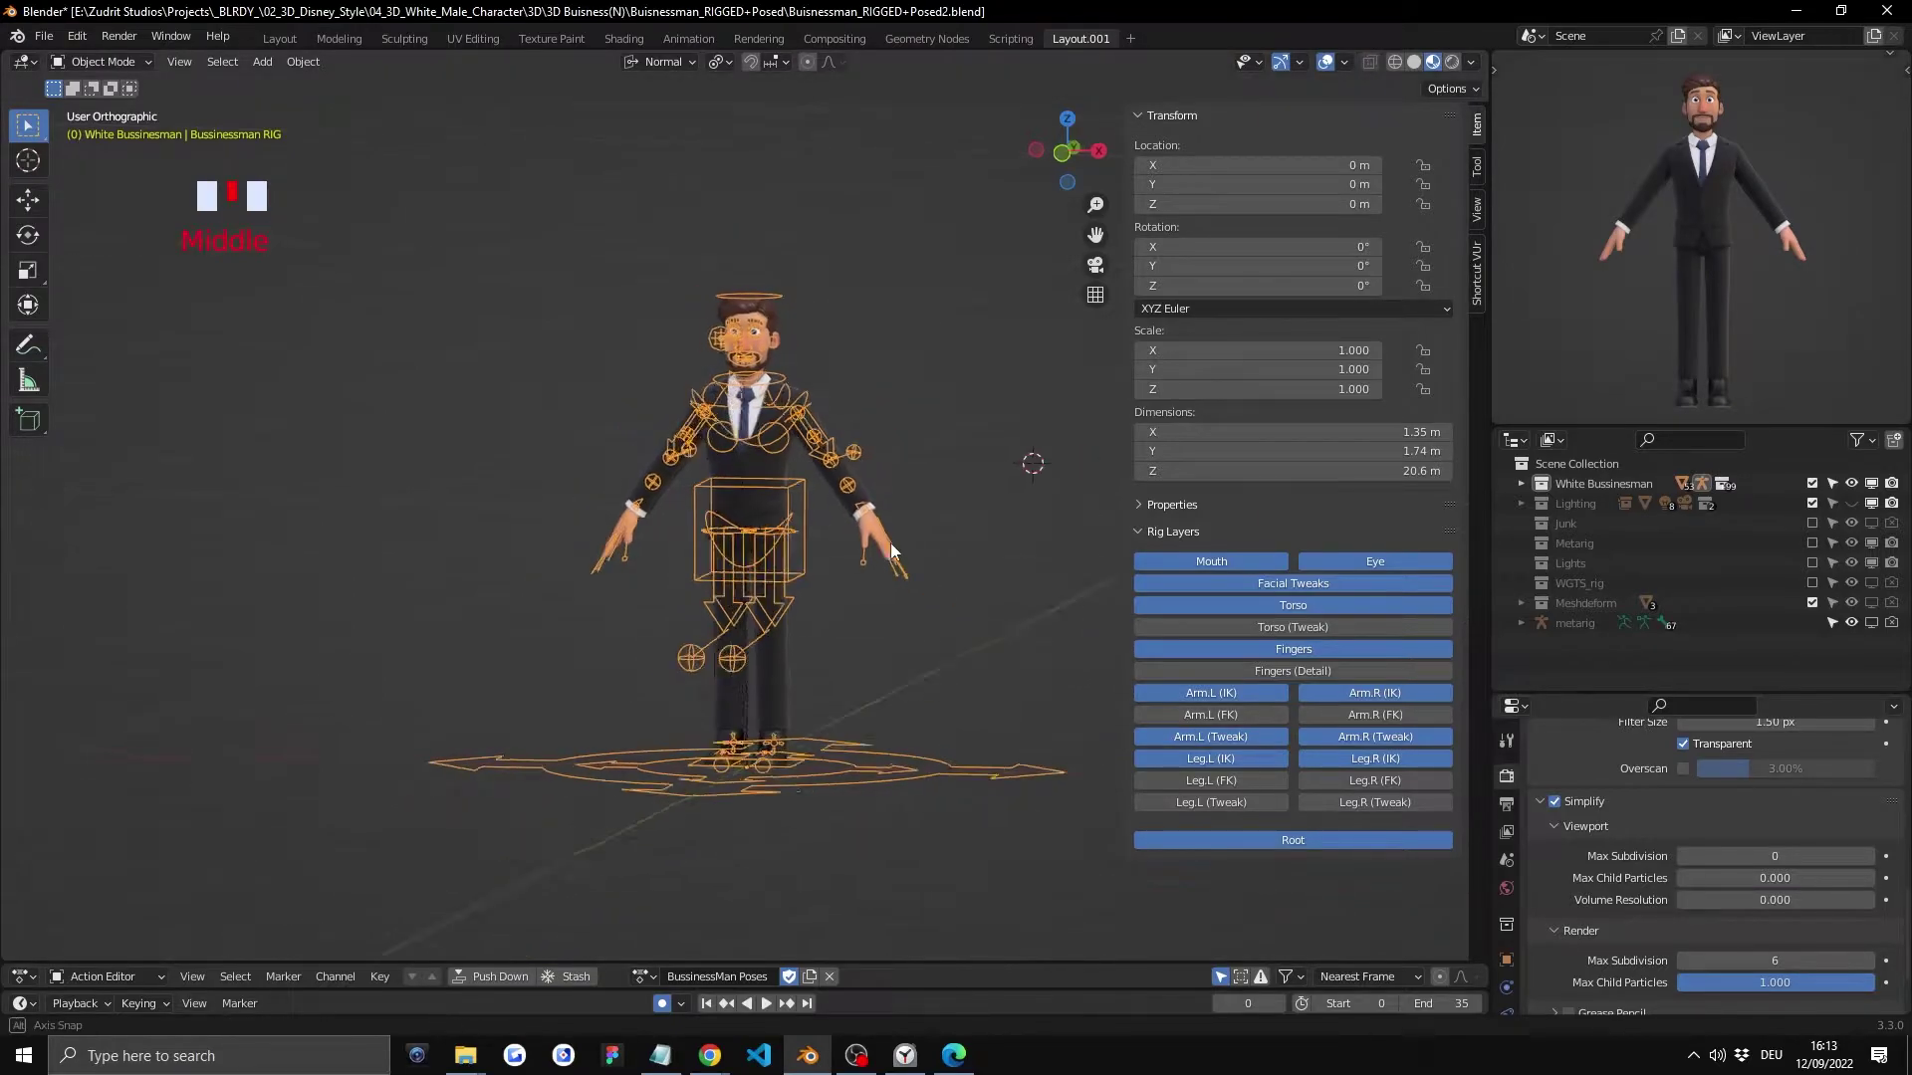
pyautogui.press('Tab')
pyautogui.click(782, 637)
pyautogui.click(792, 507)
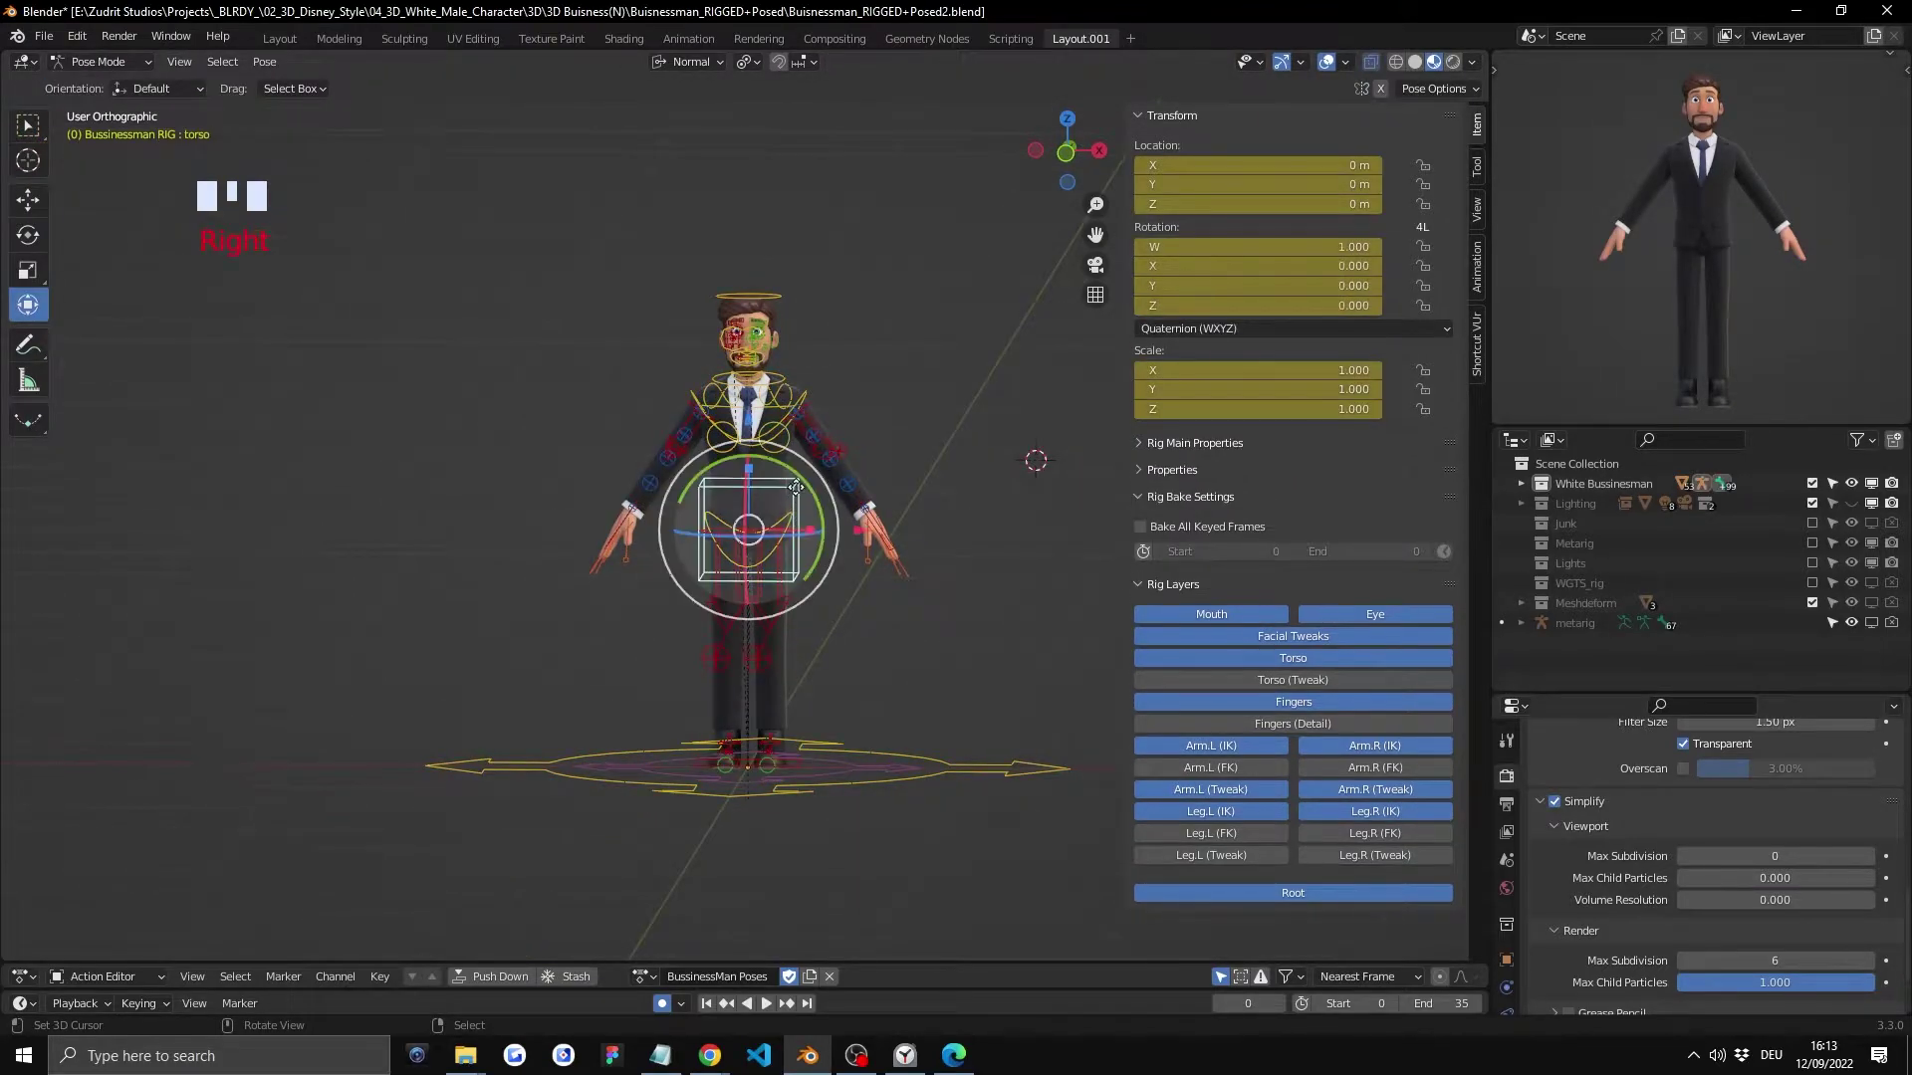
pyautogui.press('g')
pyautogui.rightClick(819, 495)
pyautogui.scroll(3, 819, 495)
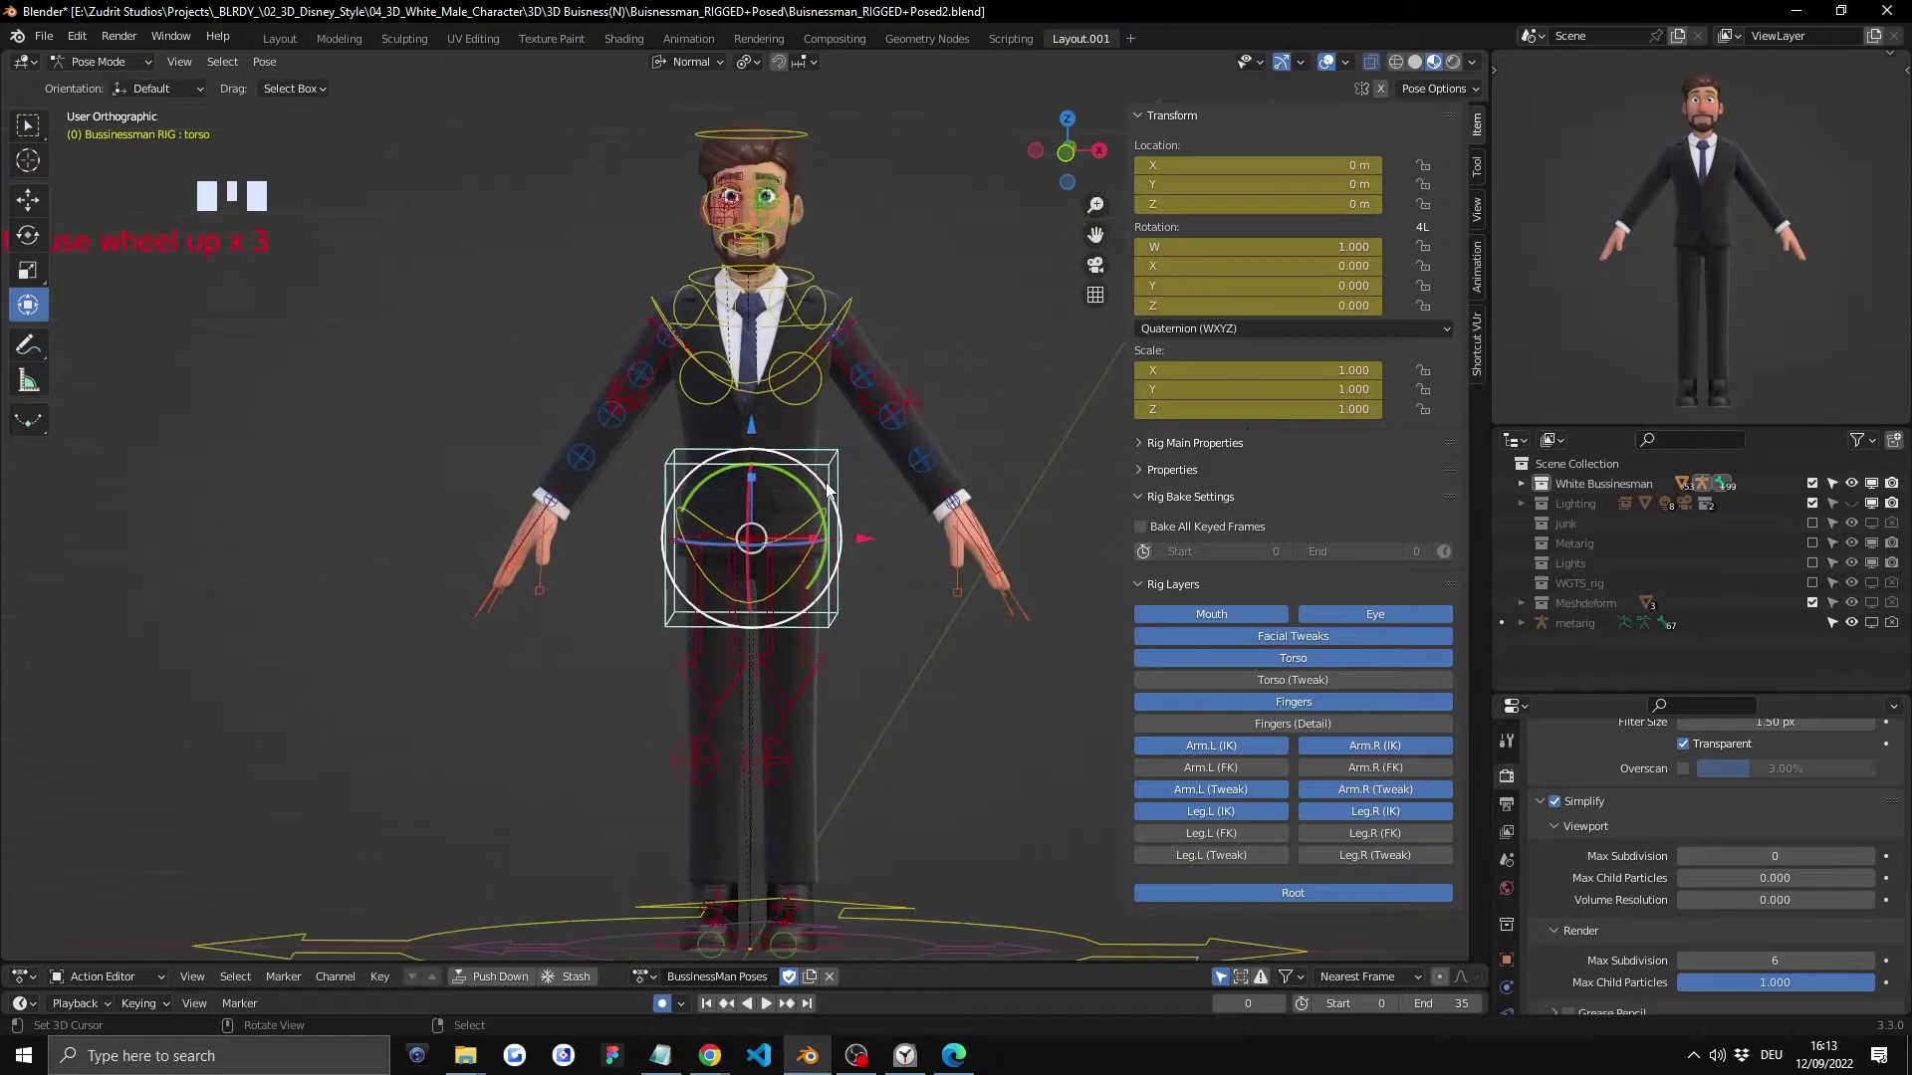
pyautogui.scroll(1, 1693, 797)
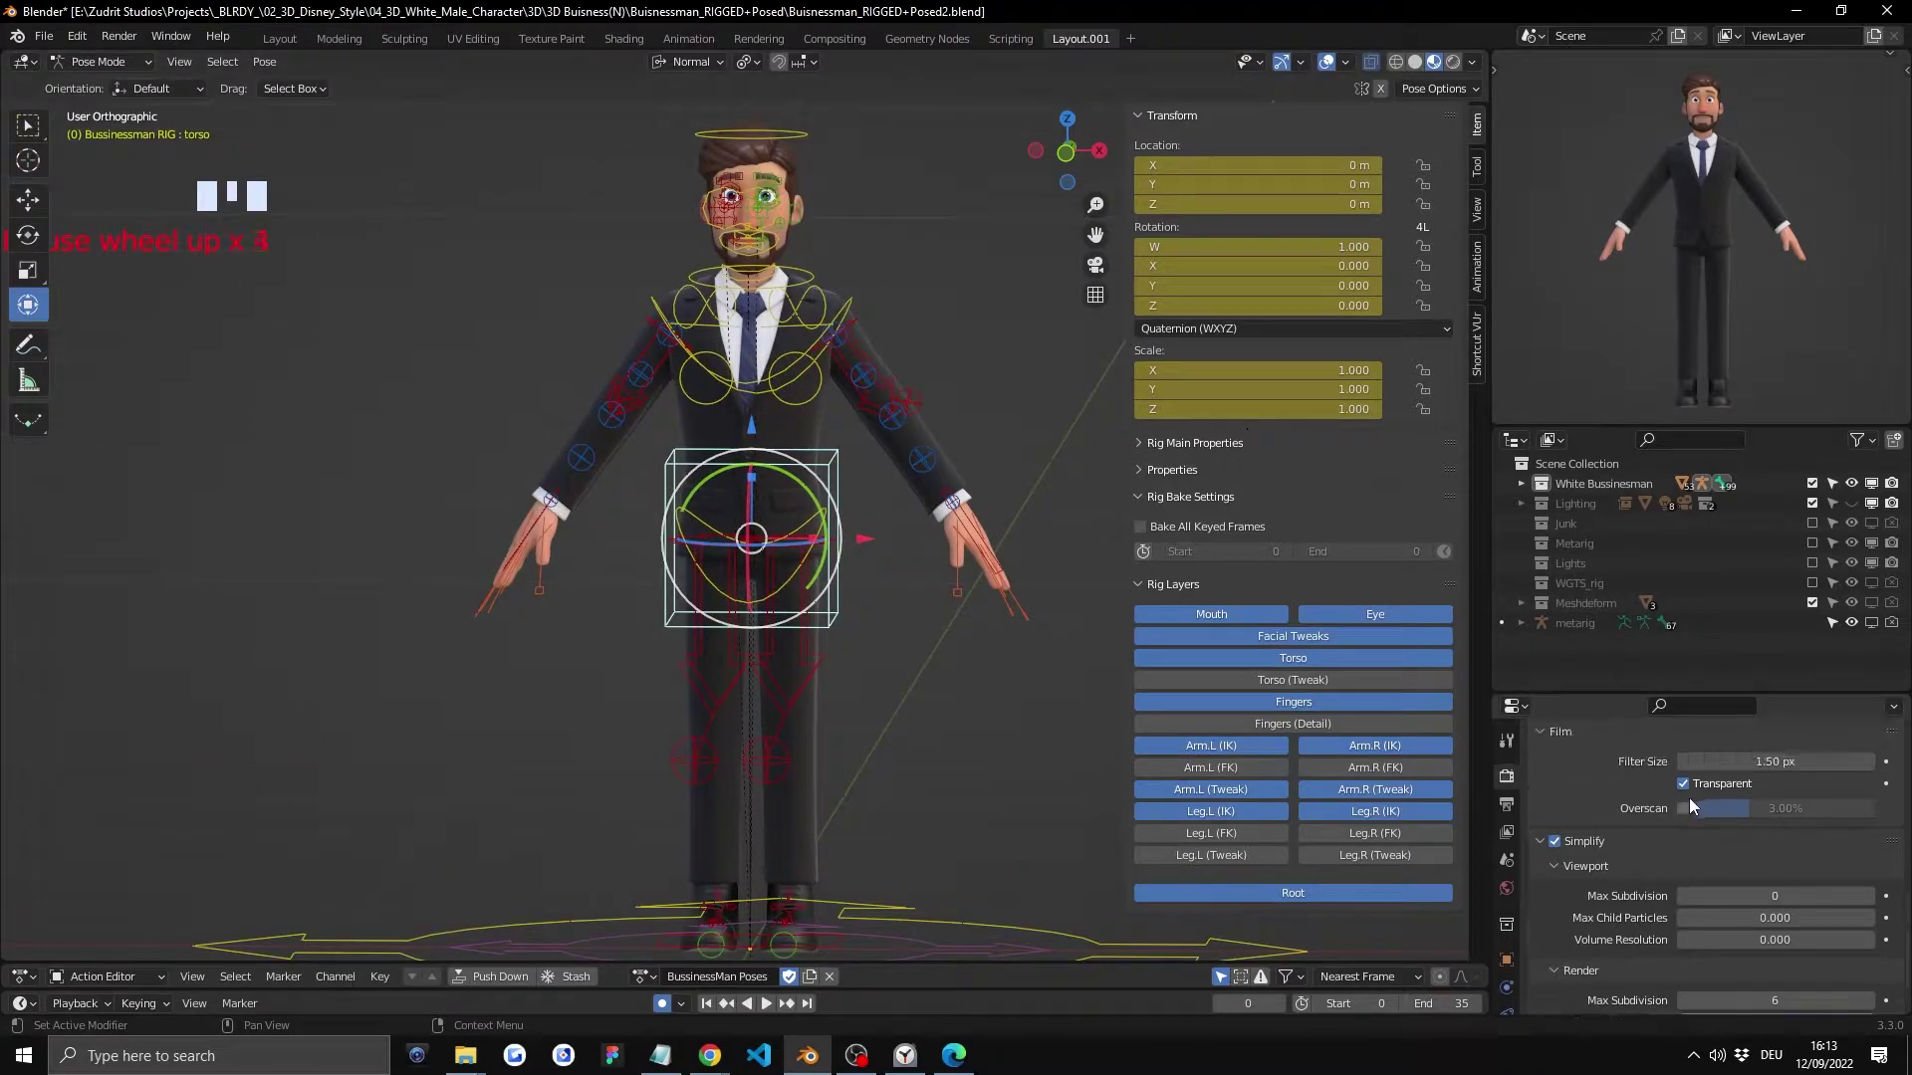
pyautogui.scroll(-2, 1659, 832)
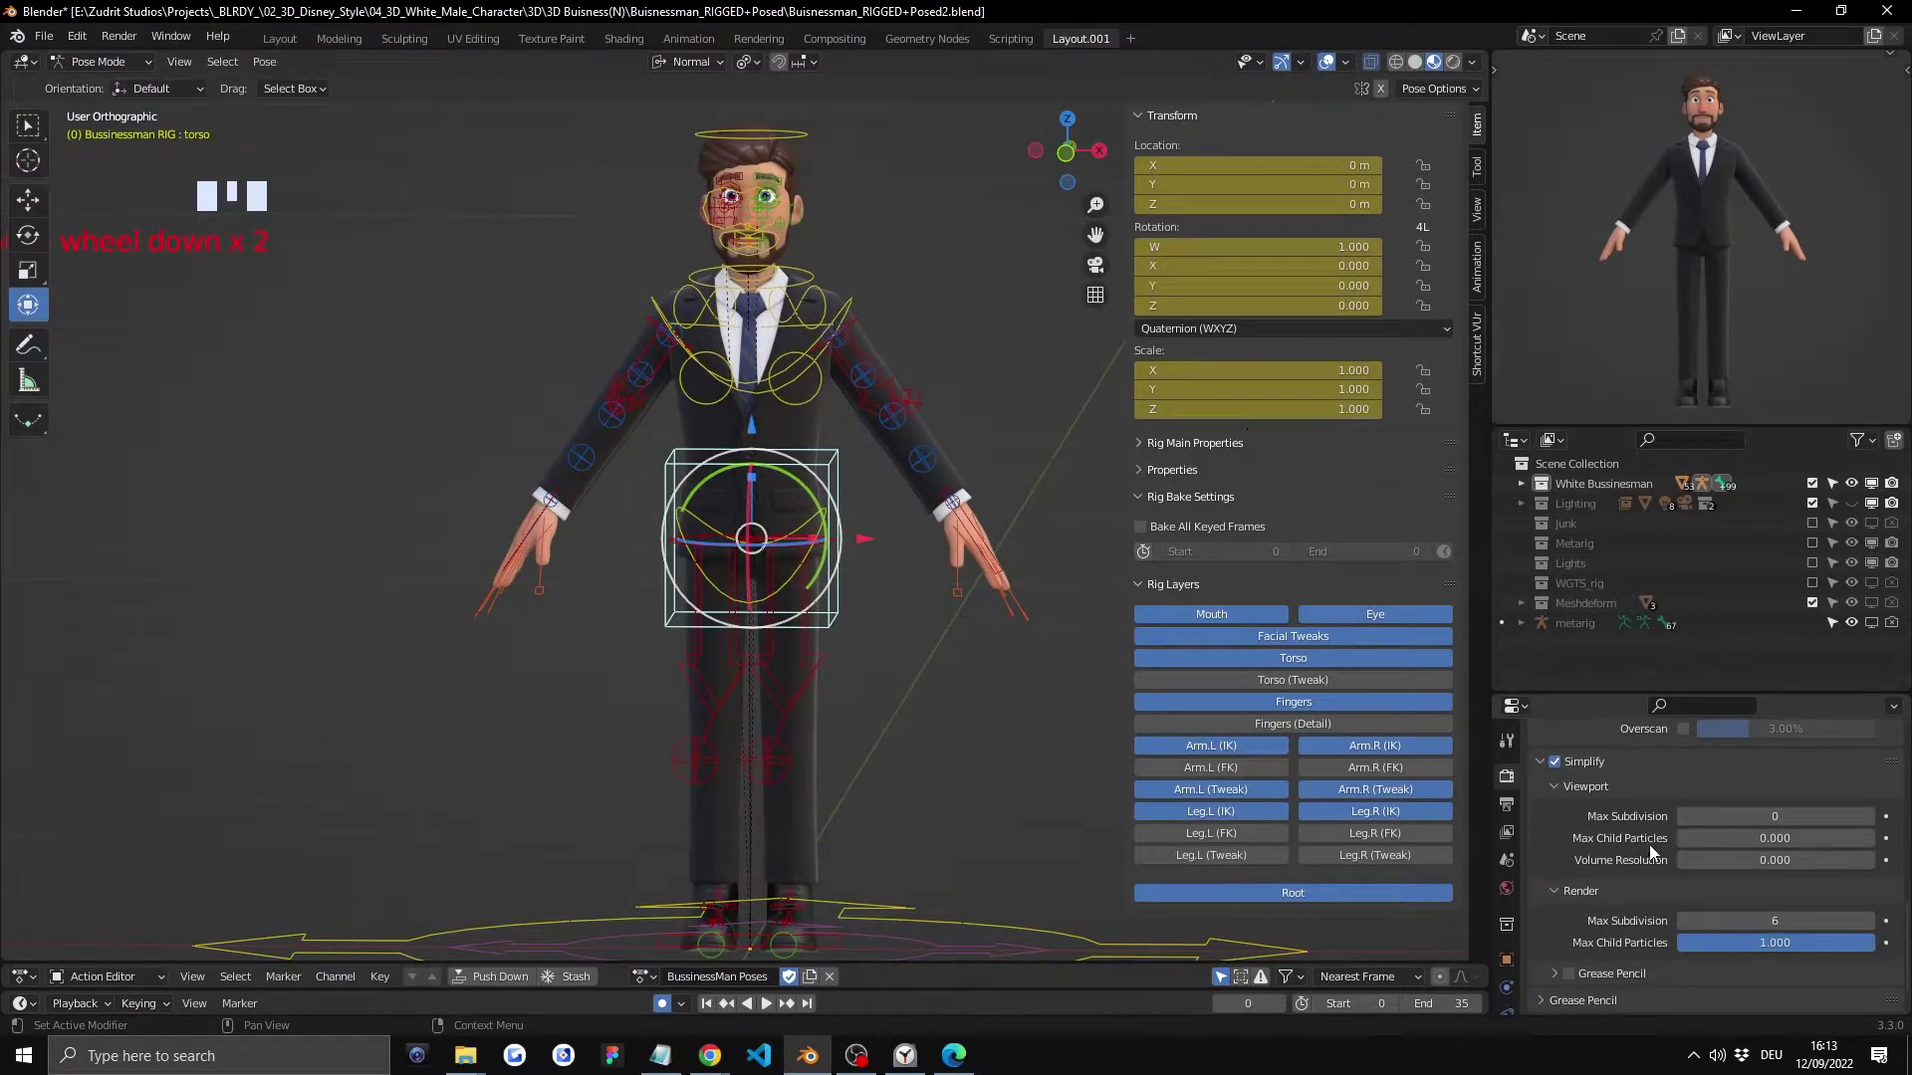
# Step: Show the Torso (Tweak) rig layer and try moving the spine control above the waist
pyautogui.moveTo(1106, 647); pyautogui.dragTo(1131, 560, button='middle')
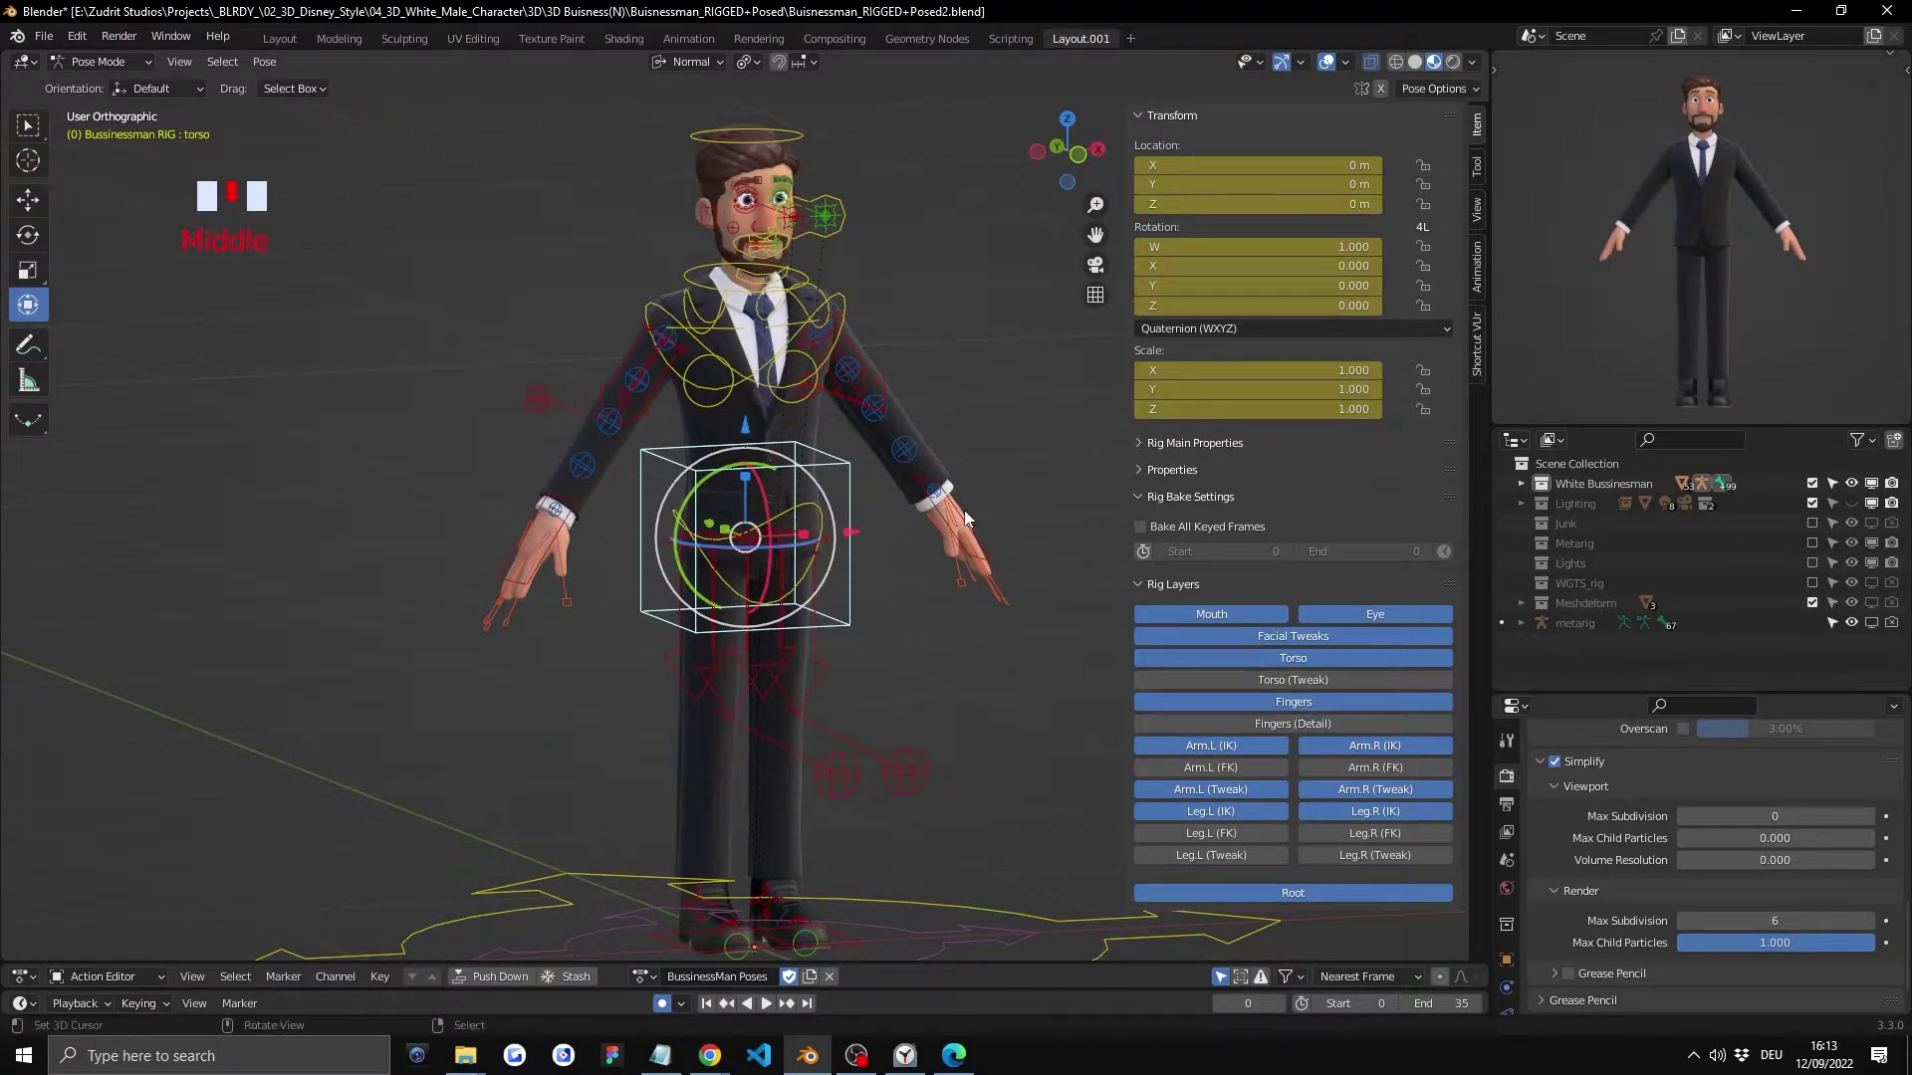
pyautogui.click(1257, 678)
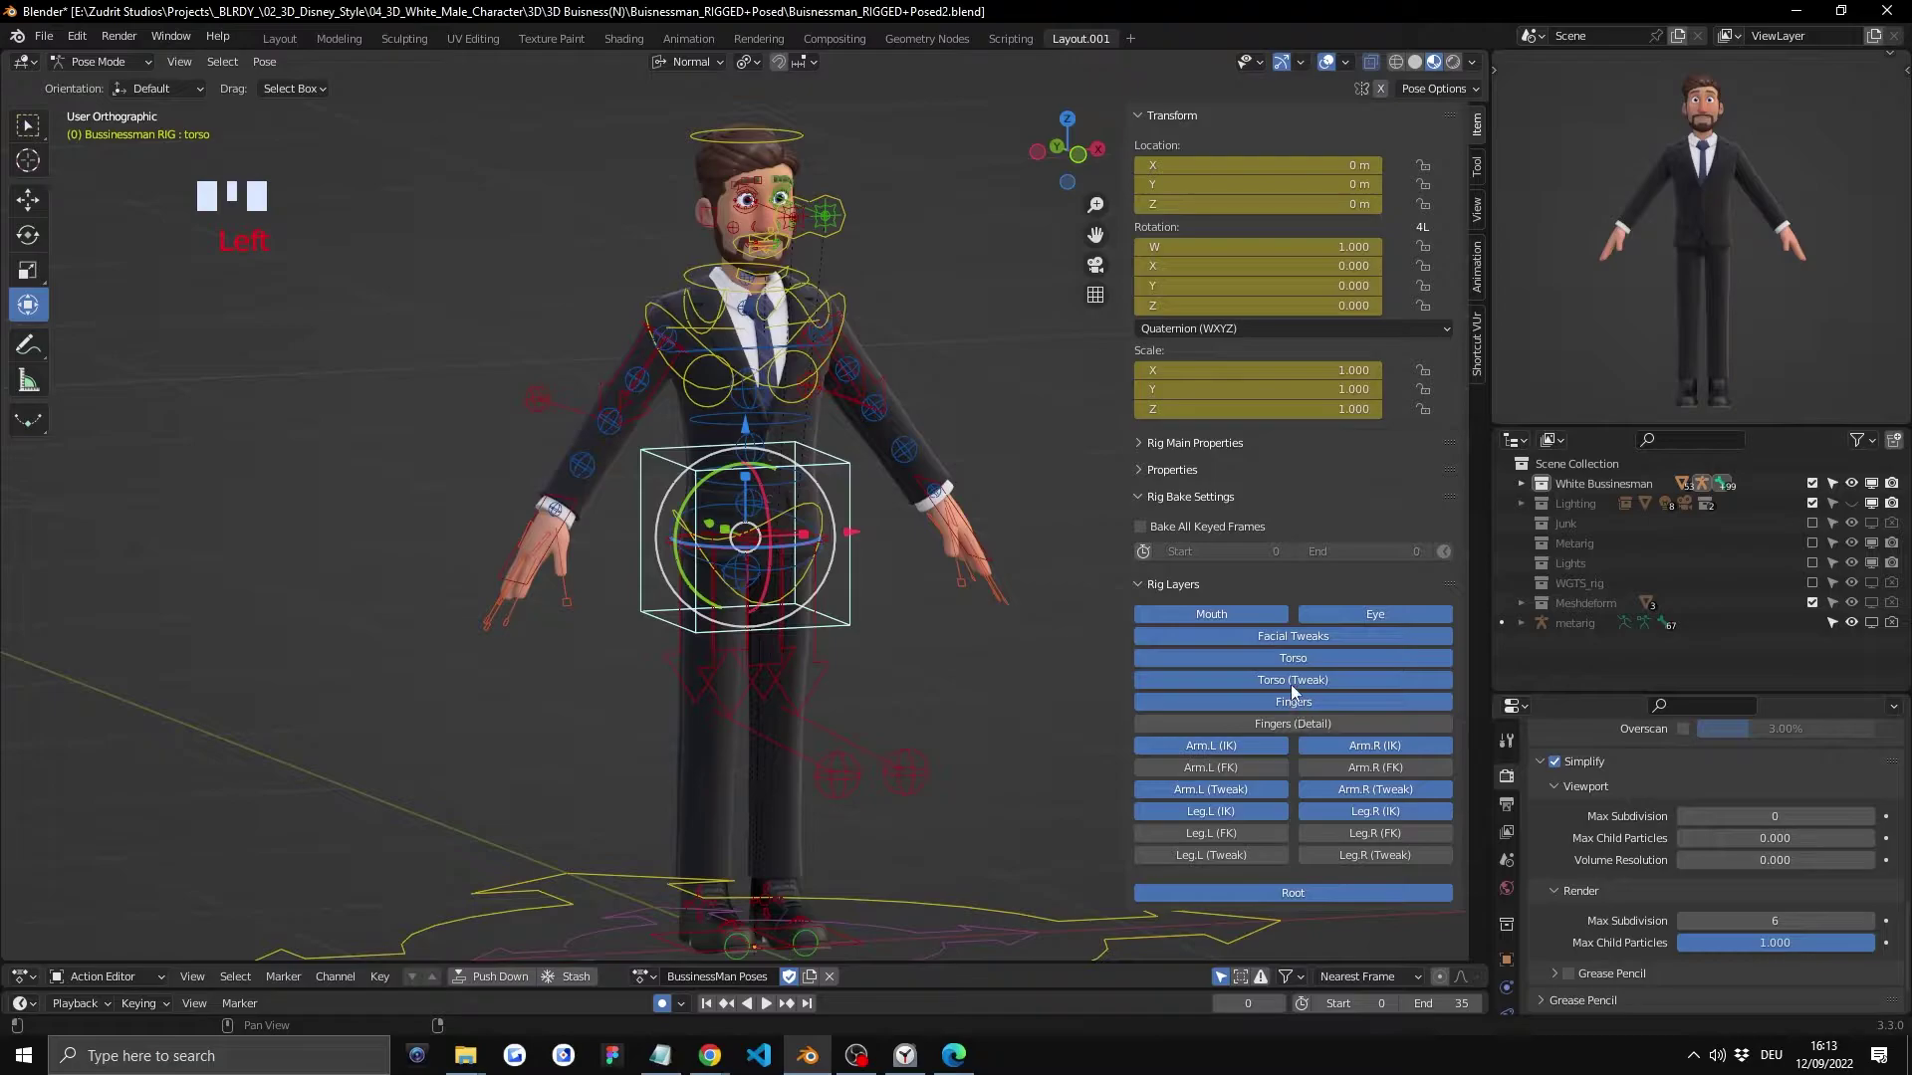
pyautogui.click(787, 438)
pyautogui.press('g')
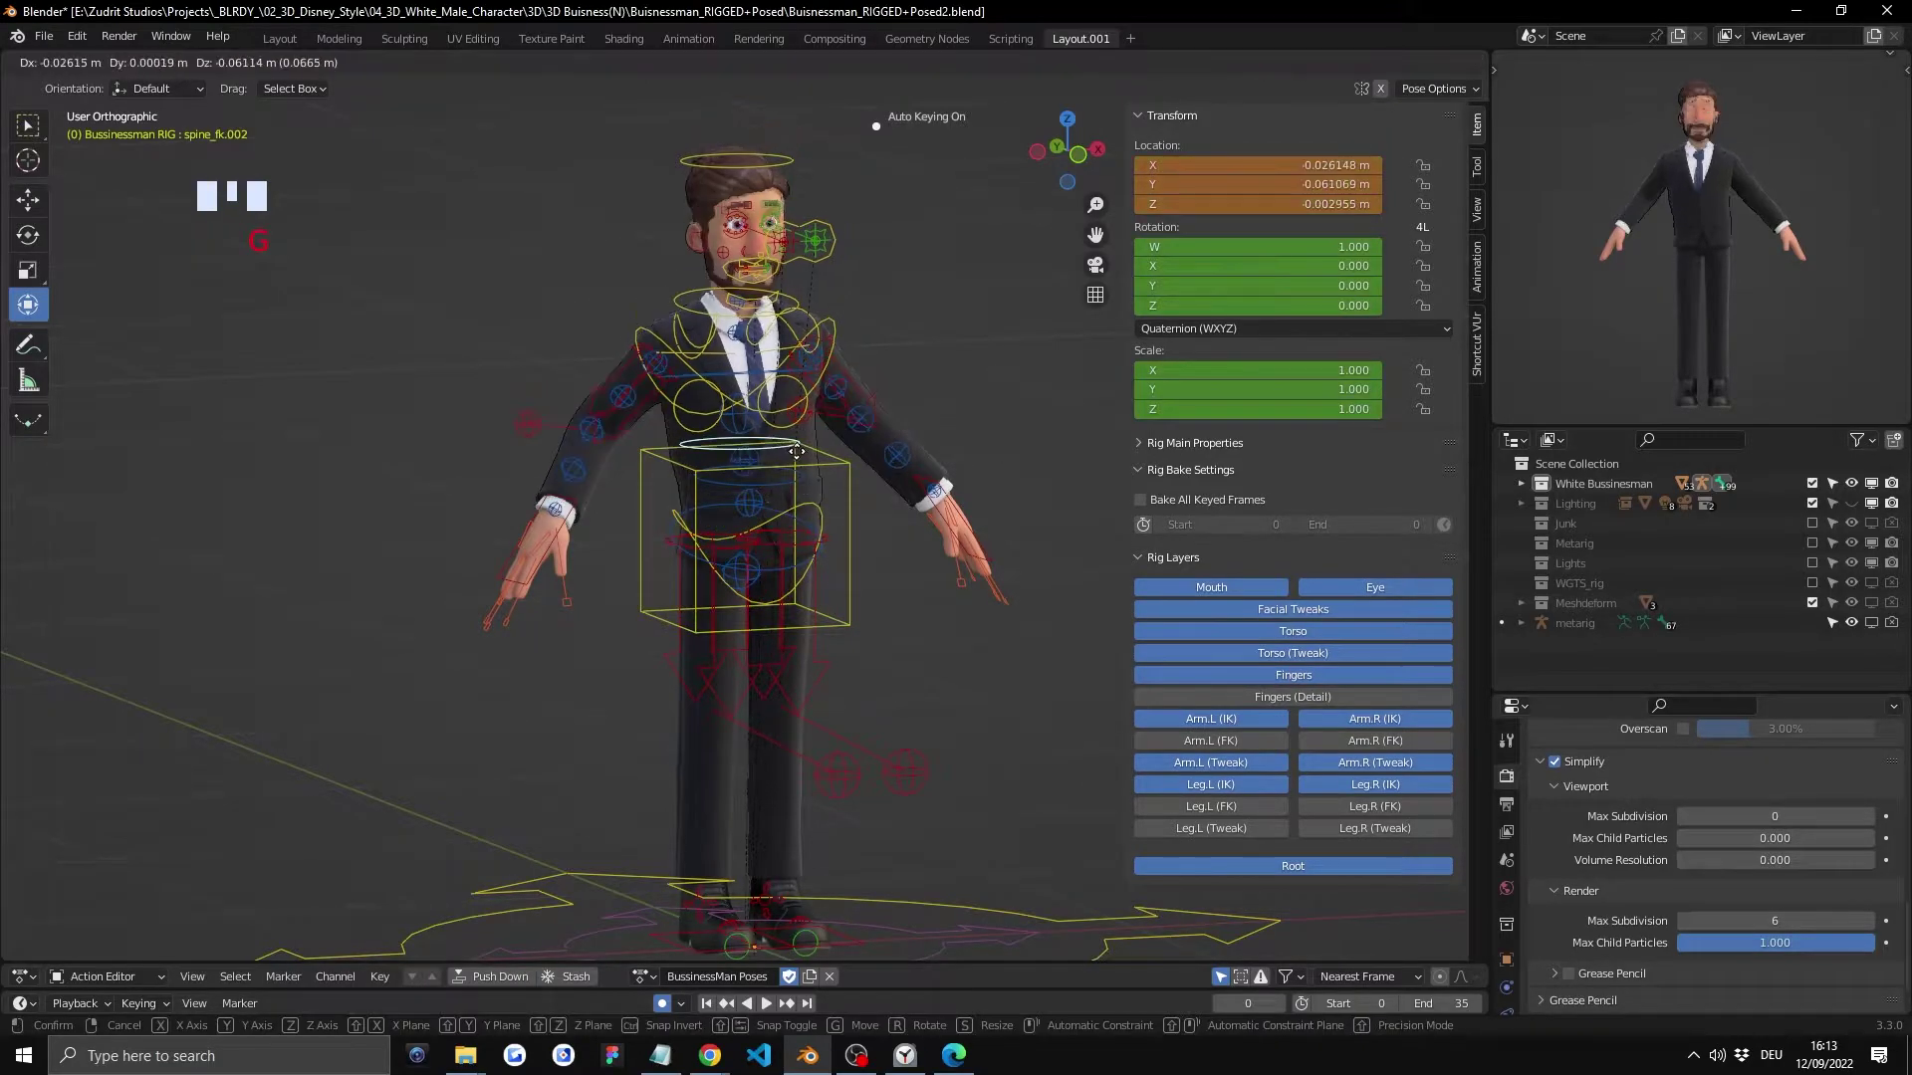
pyautogui.click(804, 453)
pyautogui.click(826, 458)
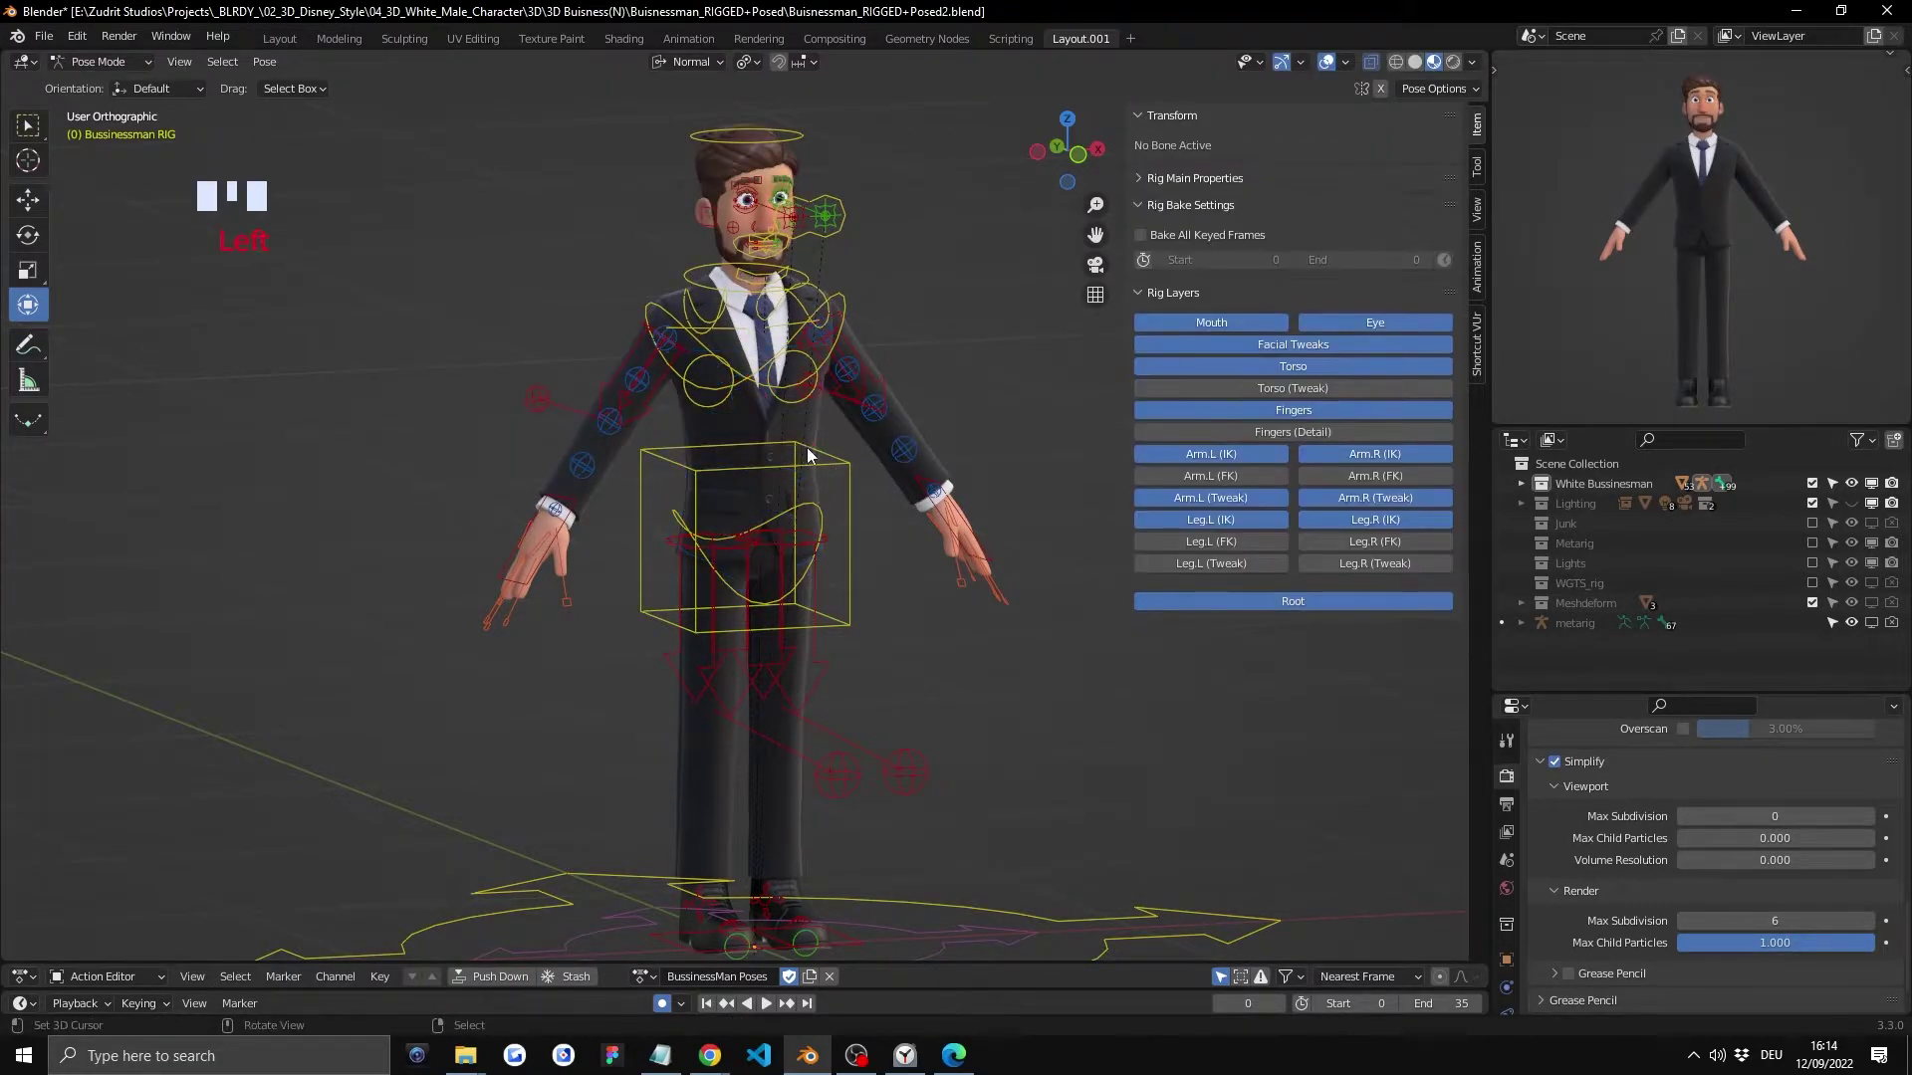
# Step: Hide the Arm.L (Tweak) and Arm.R (Tweak) rig layers
pyautogui.click(1227, 499)
pyautogui.click(1365, 496)
# Step: Try moving the left foot's IK control and rotating its heel control
pyautogui.moveTo(842, 480); pyautogui.dragTo(847, 590, button='middle')
pyautogui.click(749, 690)
pyautogui.press('g')
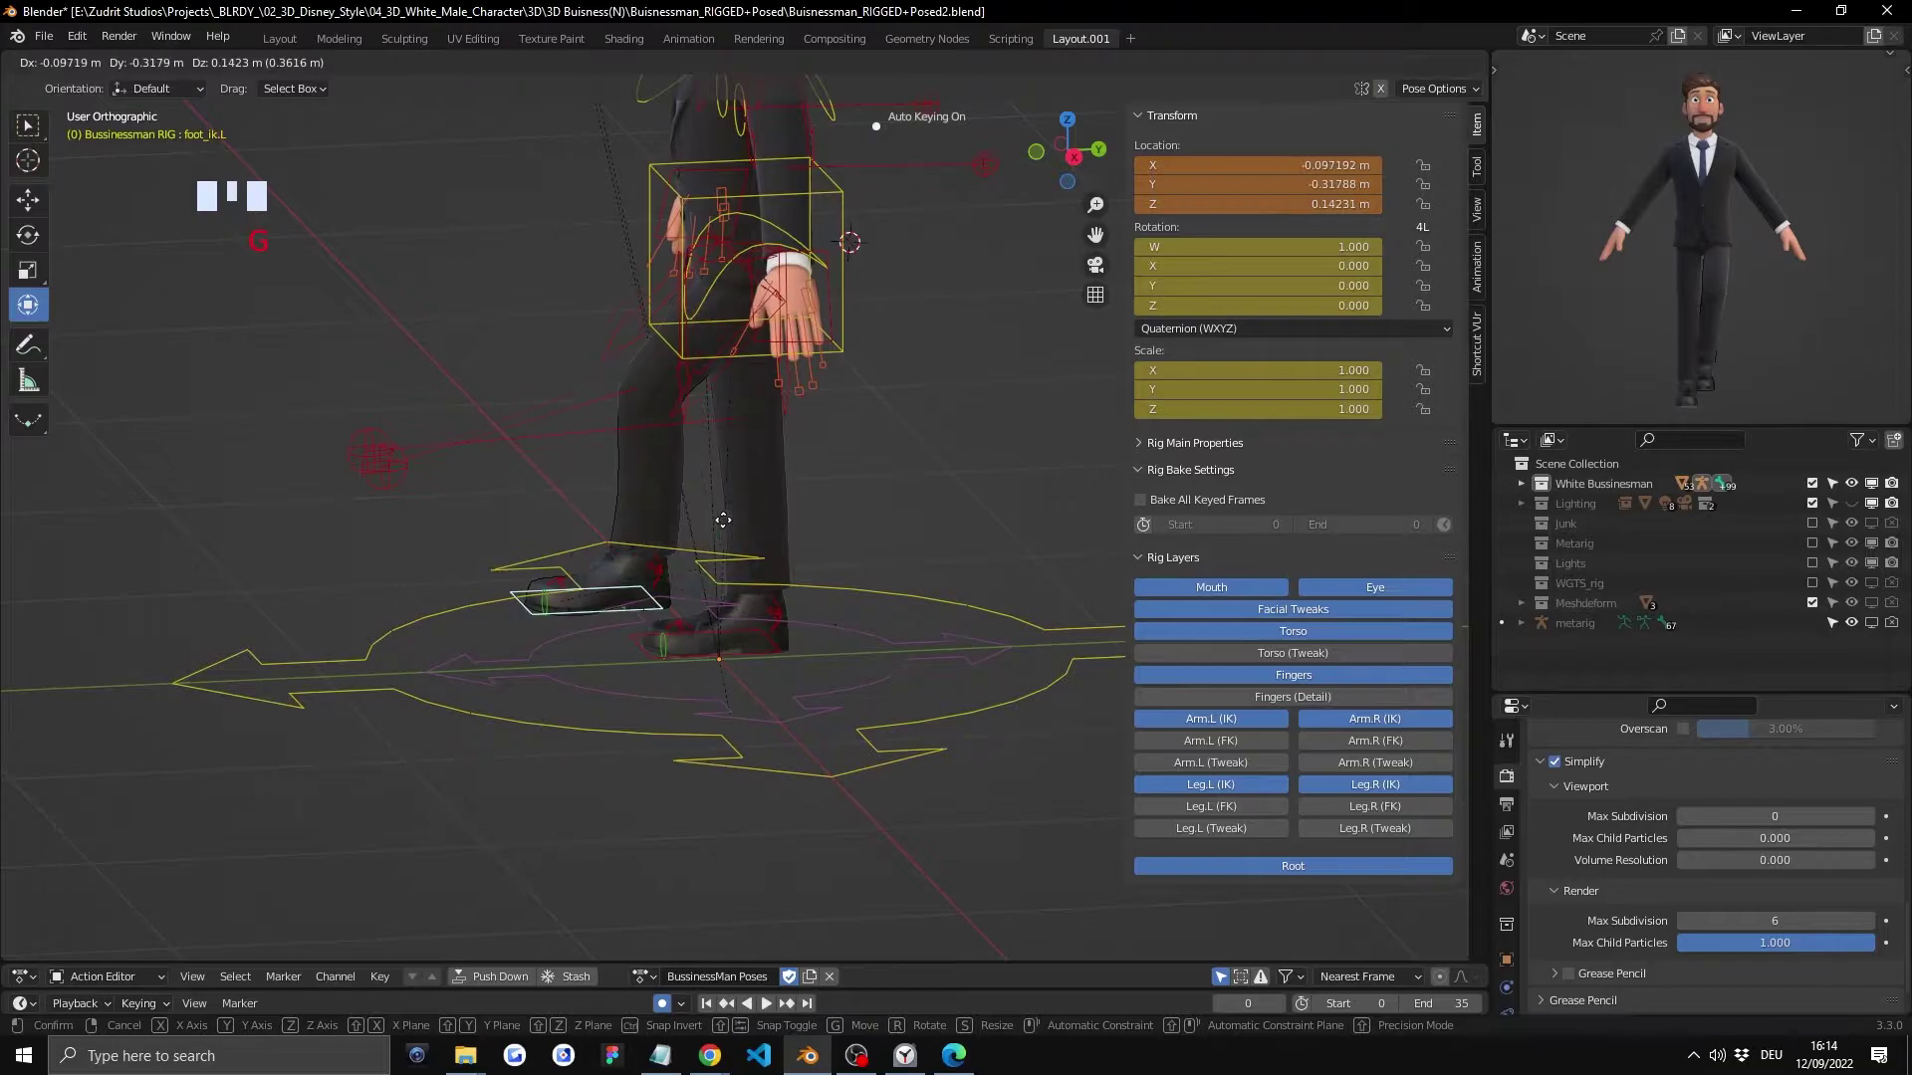
pyautogui.rightClick(863, 759)
pyautogui.scroll(2, 863, 759)
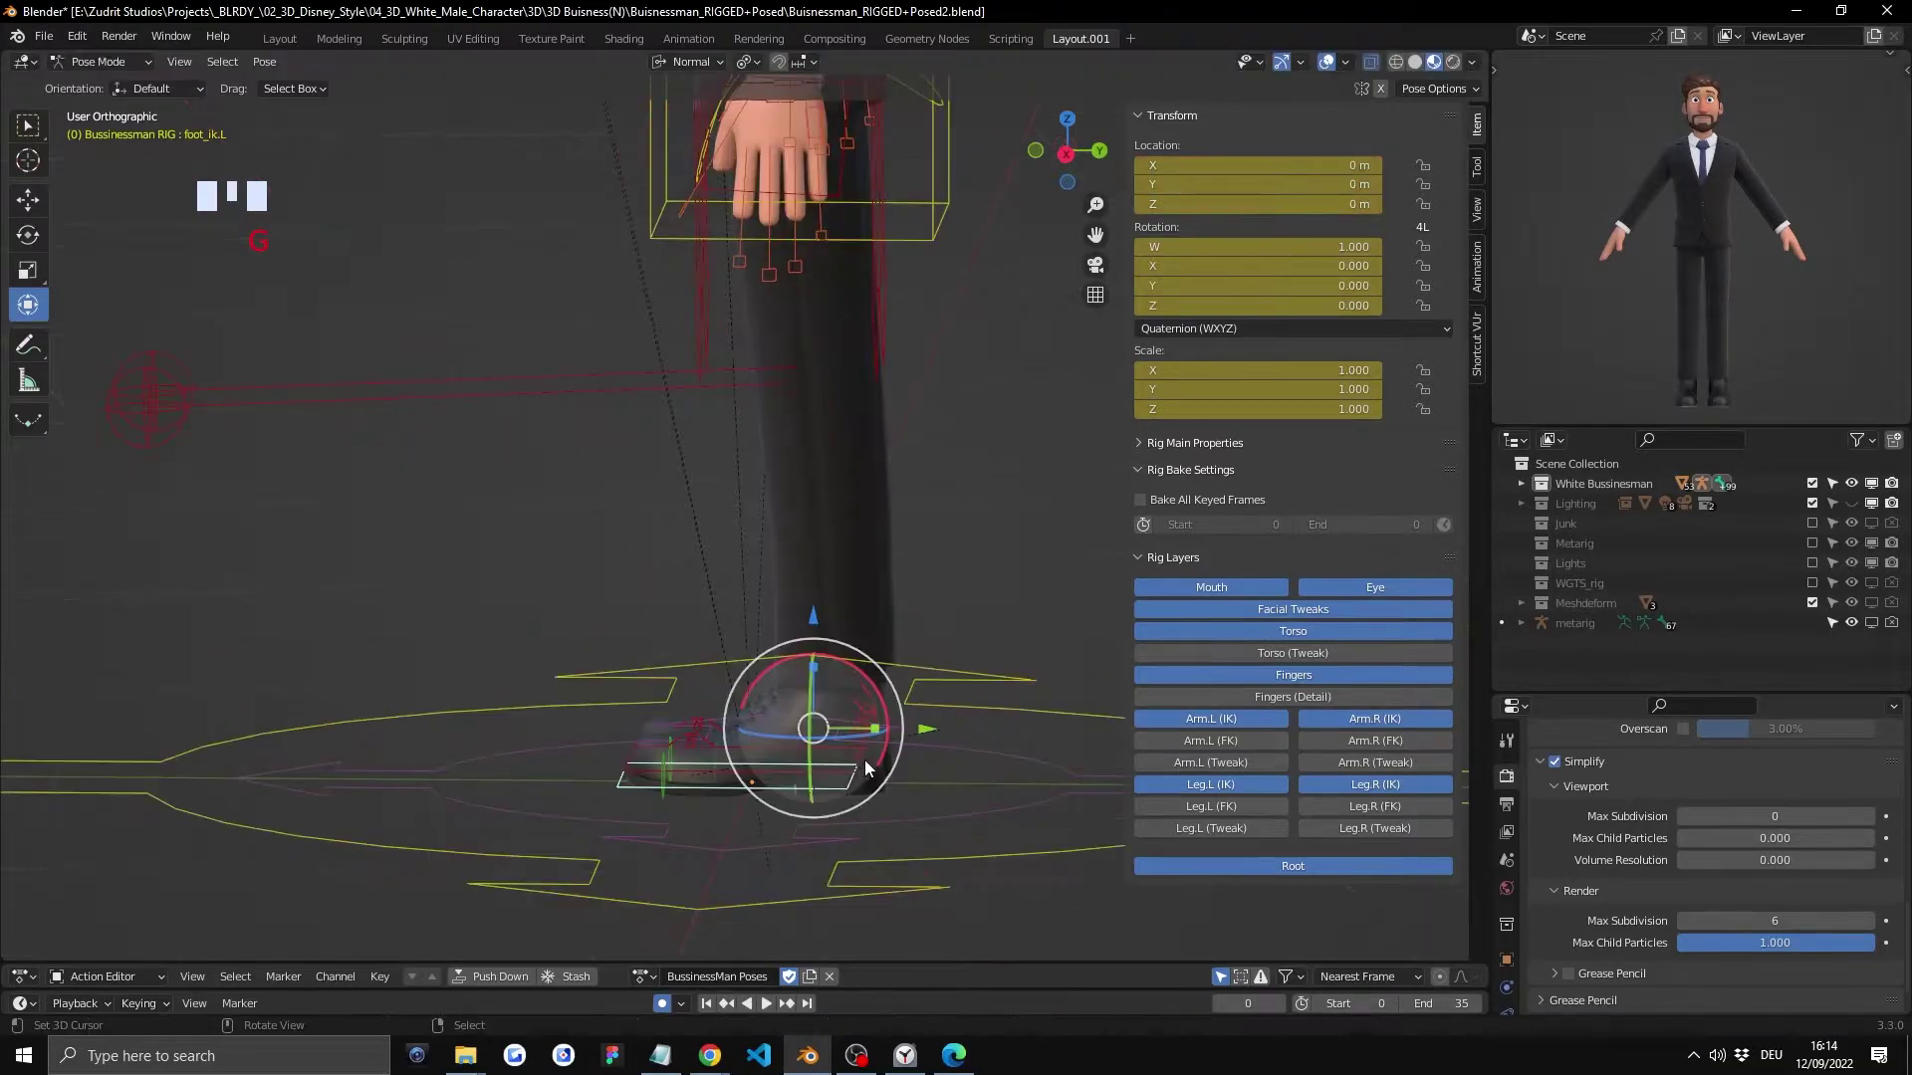
pyautogui.click(863, 757)
pyautogui.press('r')
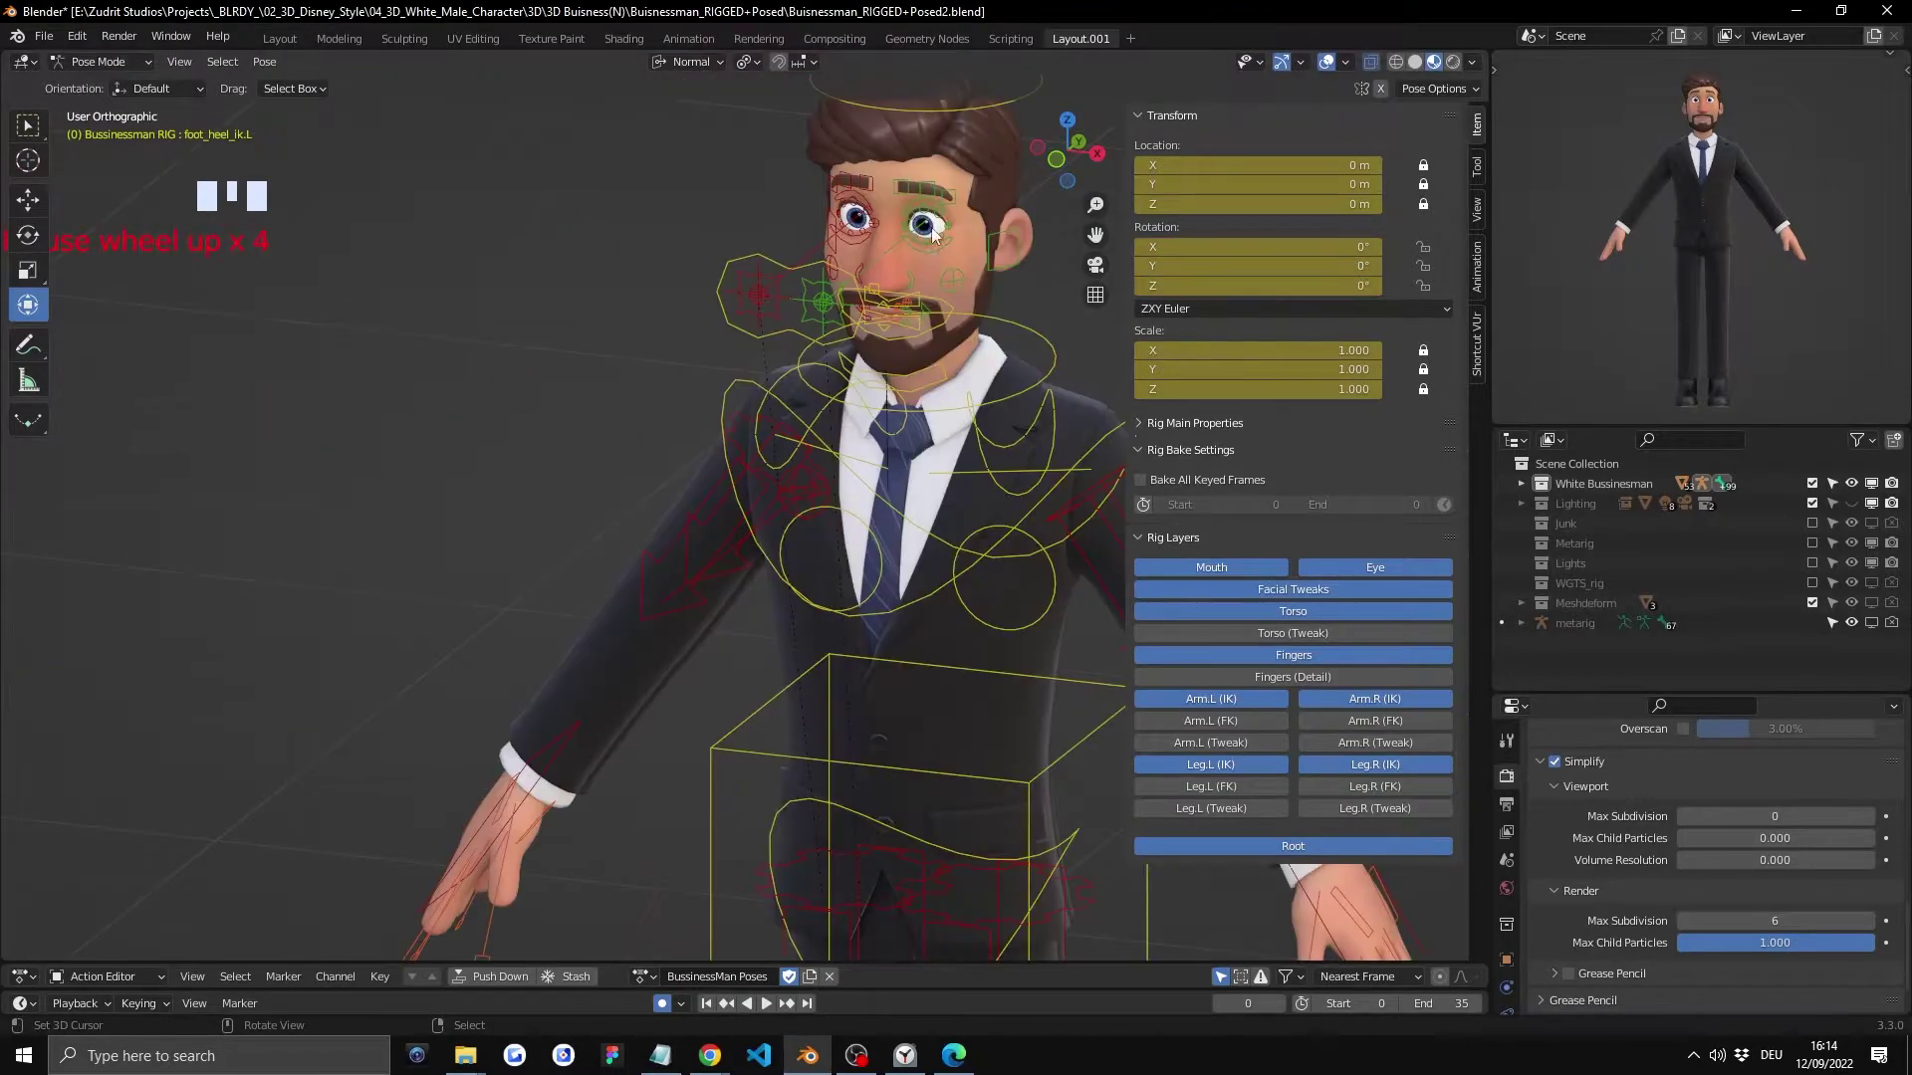
# Step: Select the left eye's lower eyelid control, and try moving its upper eyelid control
pyautogui.rightClick(934, 235)
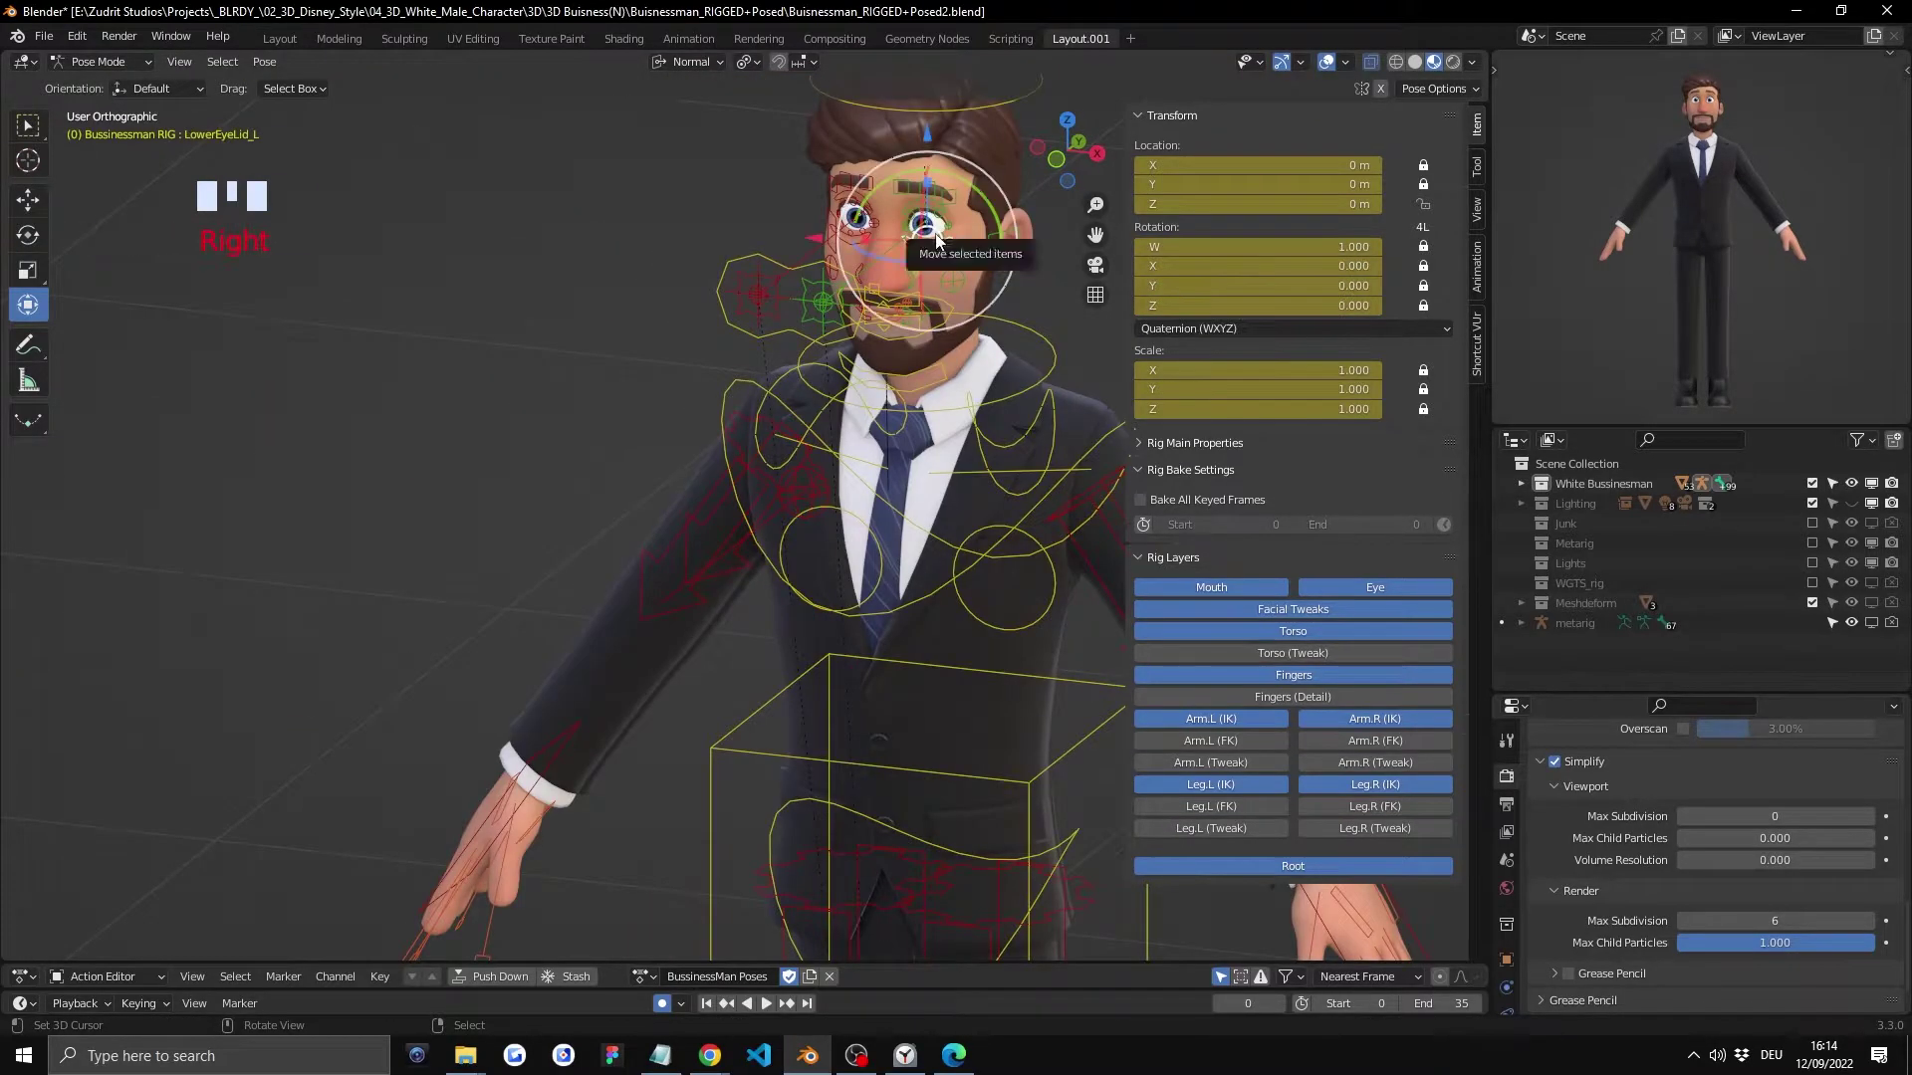
pyautogui.press('KP_Decimal')
pyautogui.scroll(-5, 779, 332)
pyautogui.rightClick(797, 342)
pyautogui.press('g')
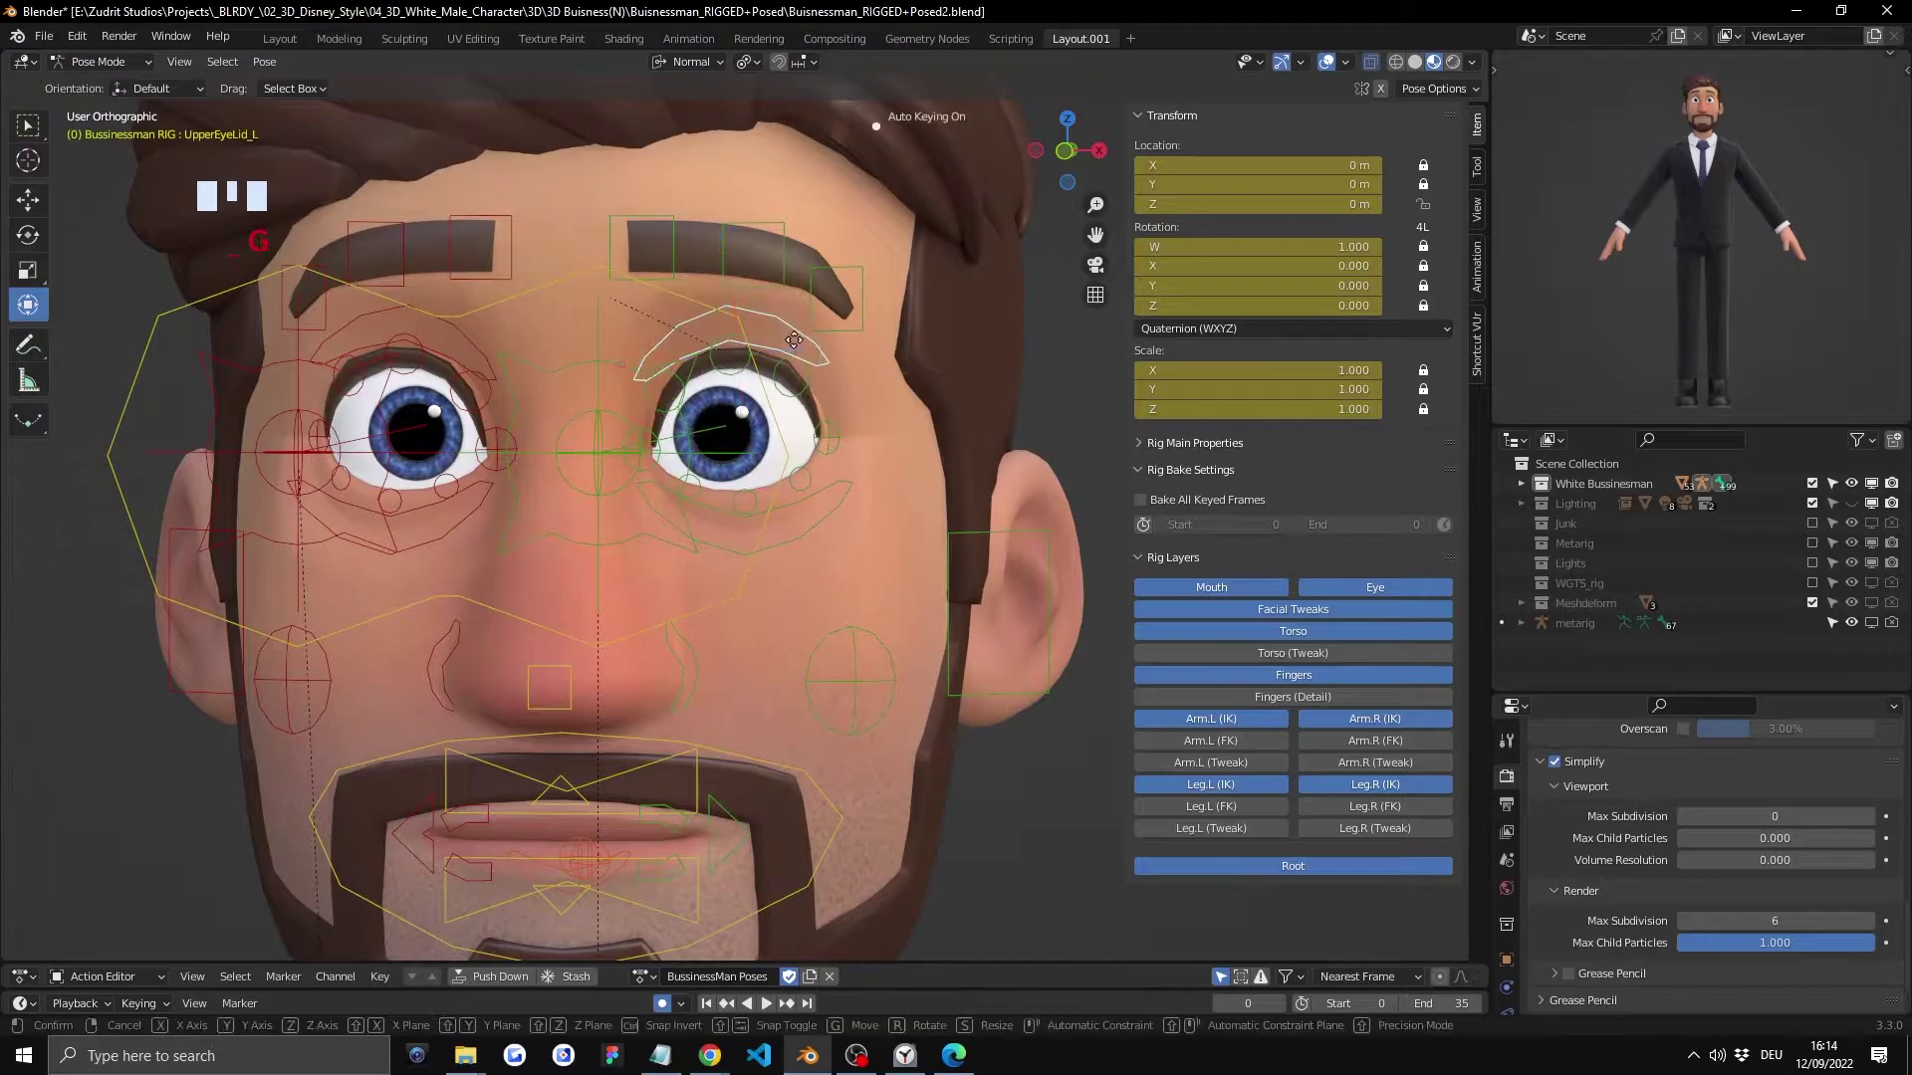
pyautogui.rightClick(807, 687)
# Step: Try lowering the right upper eyelid control and raising the right lower eyelid control
pyautogui.rightClick(434, 337)
pyautogui.press('g')
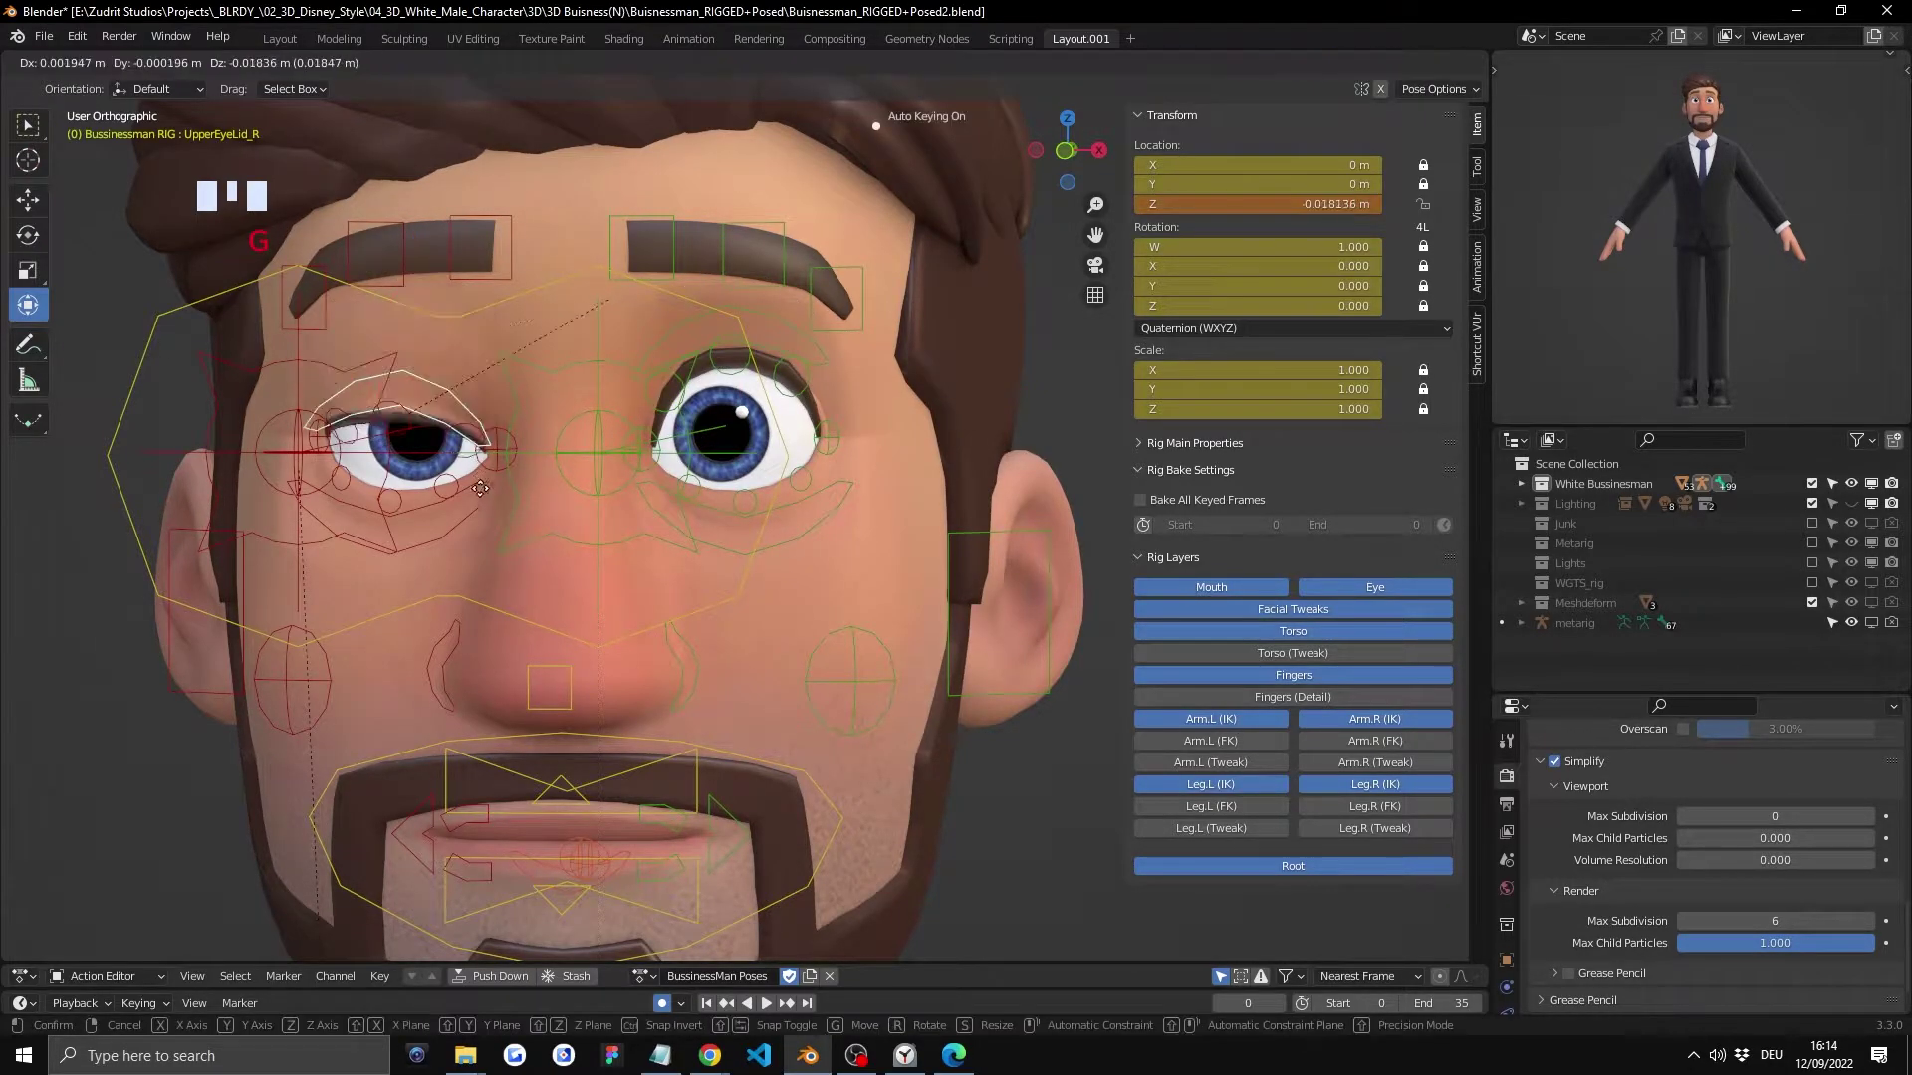
pyautogui.rightClick(457, 522)
pyautogui.rightClick(456, 528)
pyautogui.press('g')
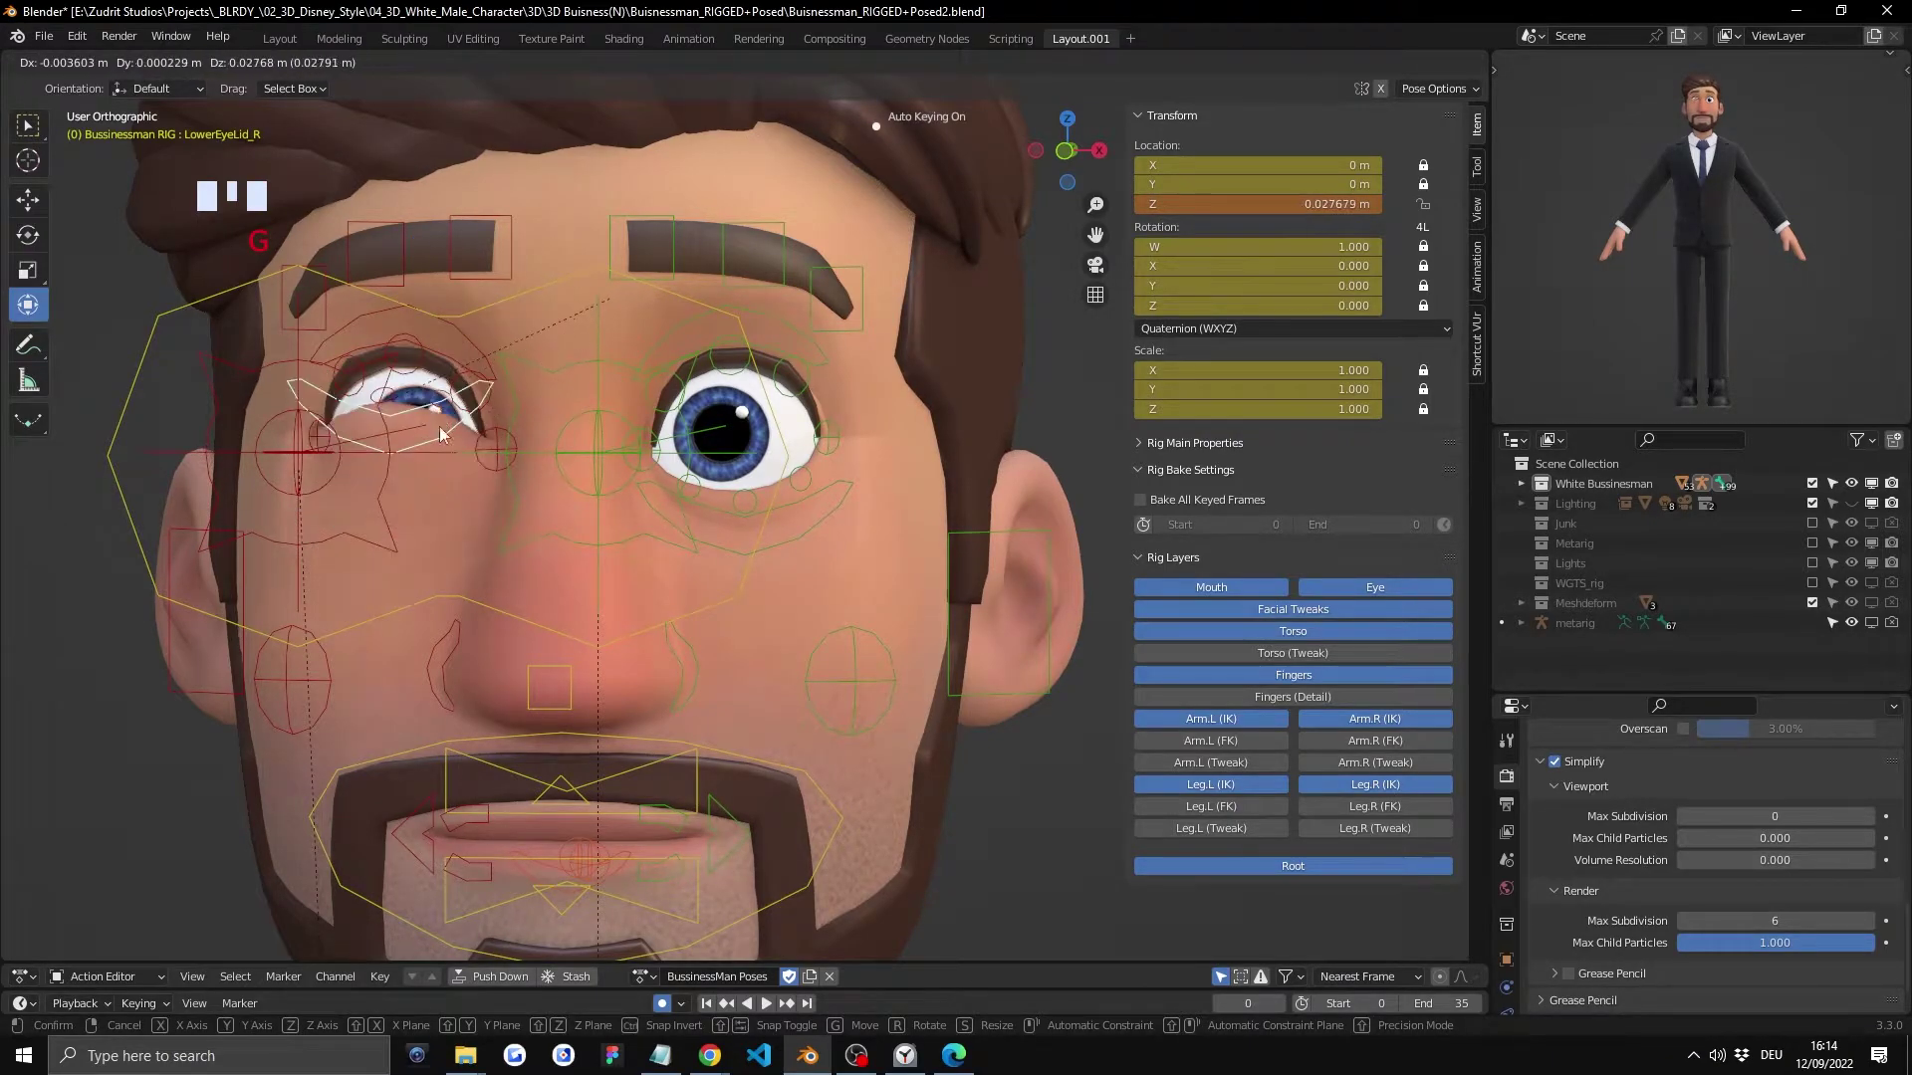
pyautogui.rightClick(441, 435)
# Step: Try moving the jaw control down to open the character's mouth
pyautogui.moveTo(788, 748); pyautogui.dragTo(924, 665, button='middle')
pyautogui.rightClick(844, 751)
pyautogui.press('g')
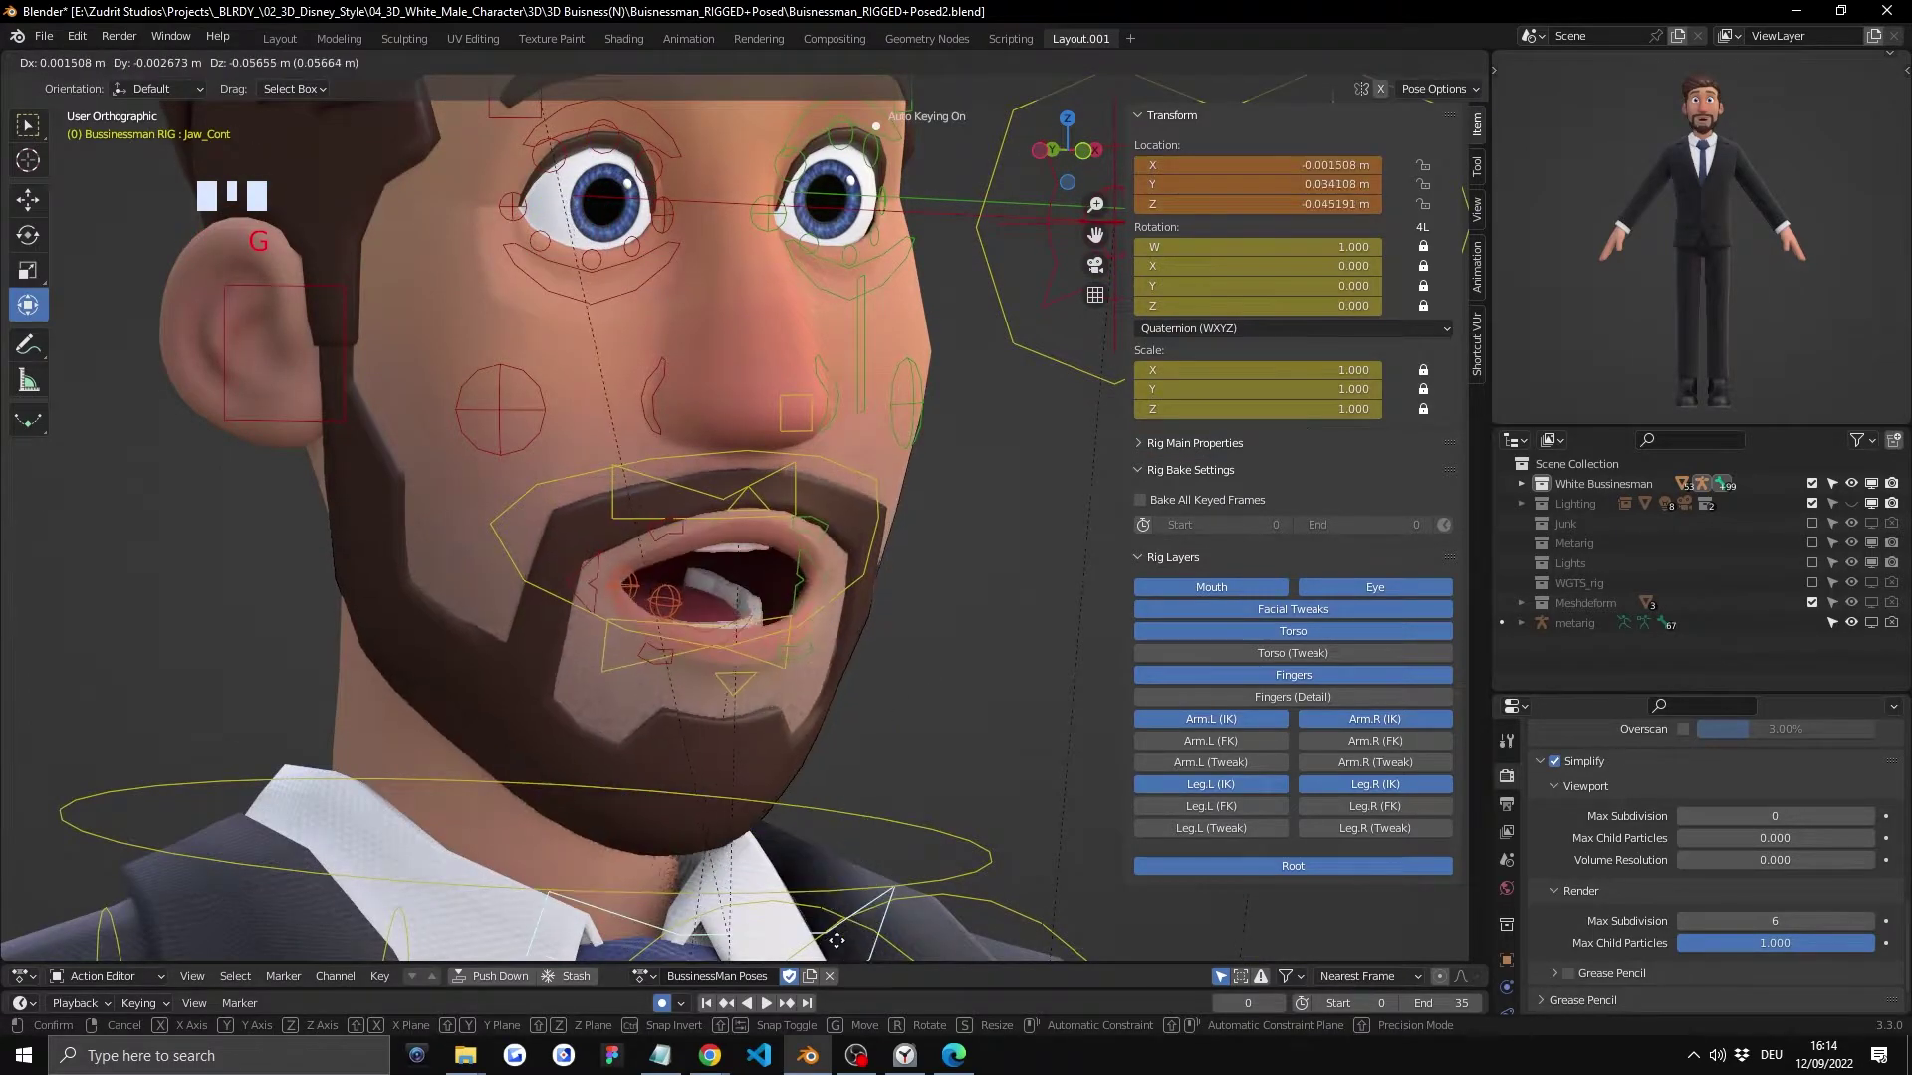
pyautogui.rightClick(862, 680)
pyautogui.moveTo(862, 680); pyautogui.dragTo(796, 617, button='middle')
pyautogui.press('g')
pyautogui.rightClick(539, 426)
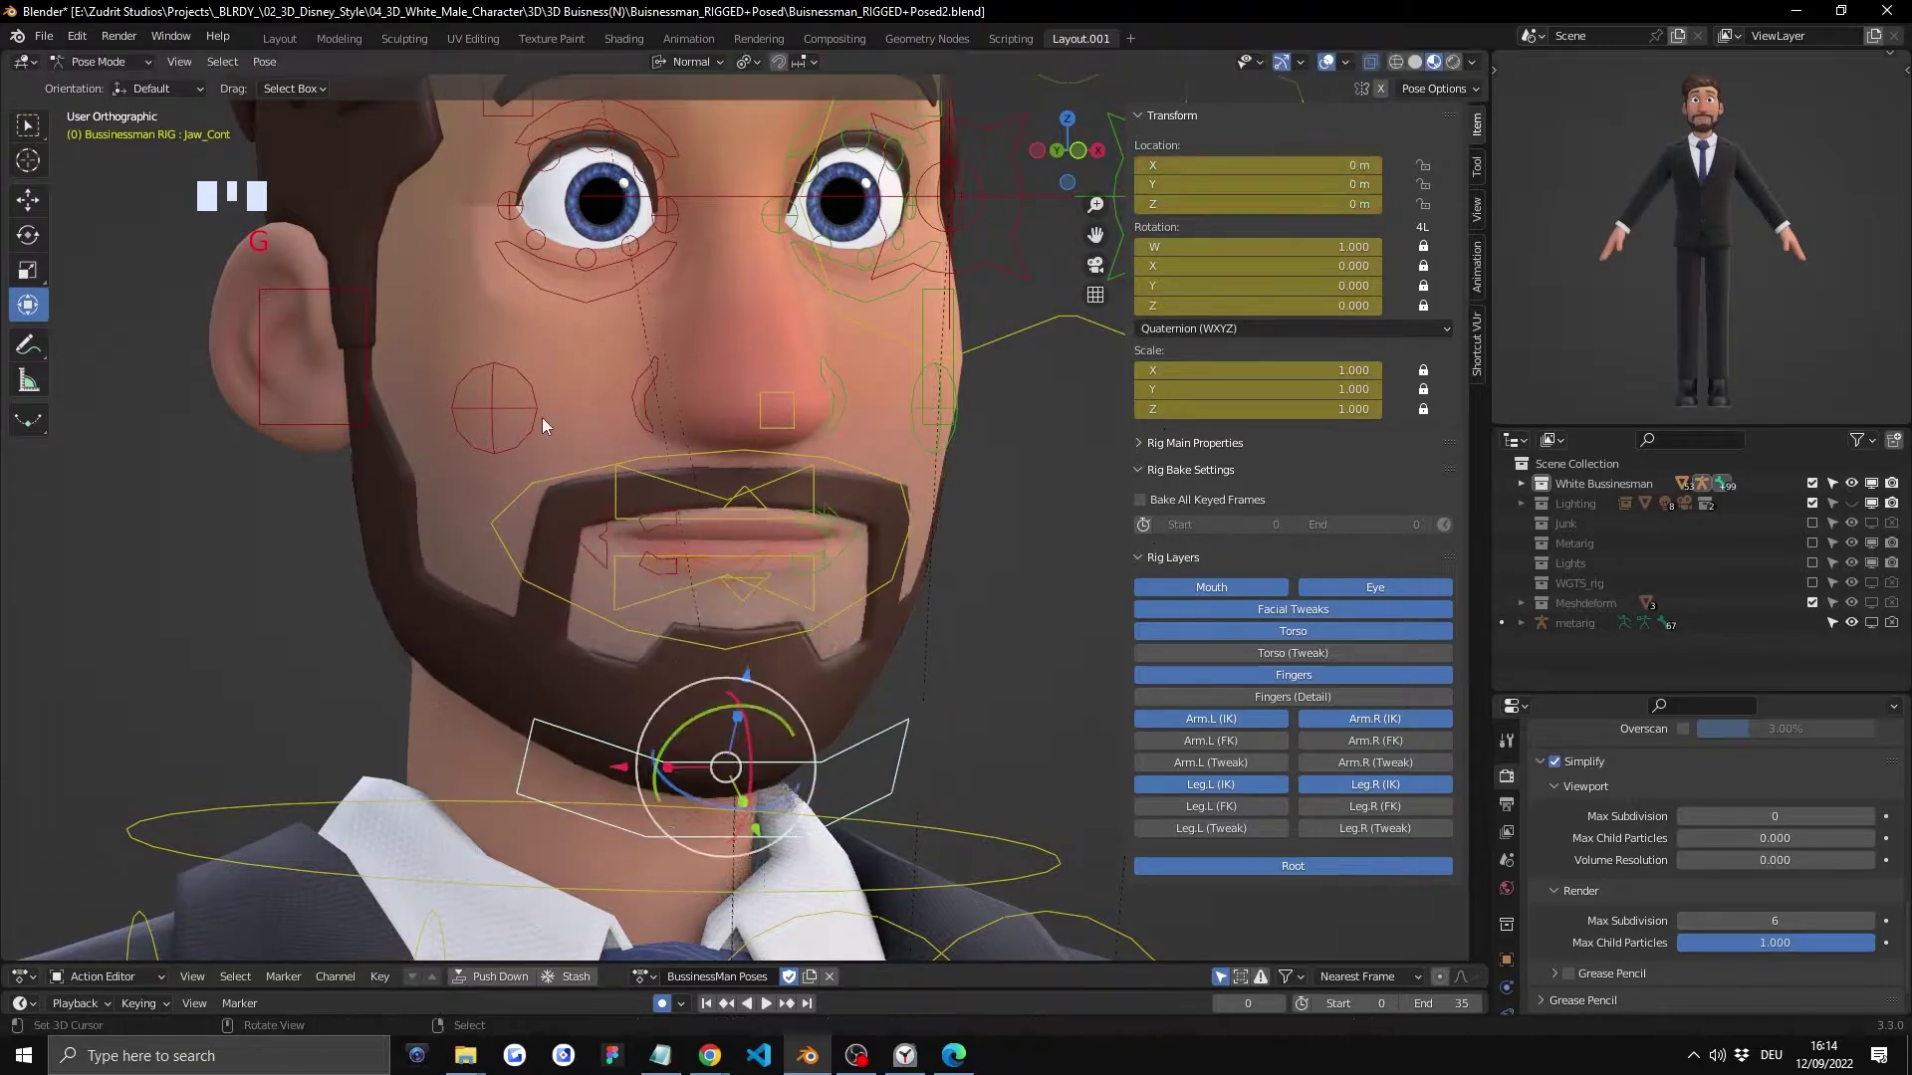
# Step: Try scaling the round control on the character's right cheek
pyautogui.rightClick(540, 425)
pyautogui.press('s')
pyautogui.rightClick(539, 425)
pyautogui.press('s')
pyautogui.rightClick(773, 445)
# Step: Try moving the eye target control to redirect the character's gaze
pyautogui.moveTo(773, 446); pyautogui.dragTo(725, 317, button='middle')
pyautogui.scroll(-5, 772, 445)
pyautogui.rightClick(635, 321)
pyautogui.press('g')
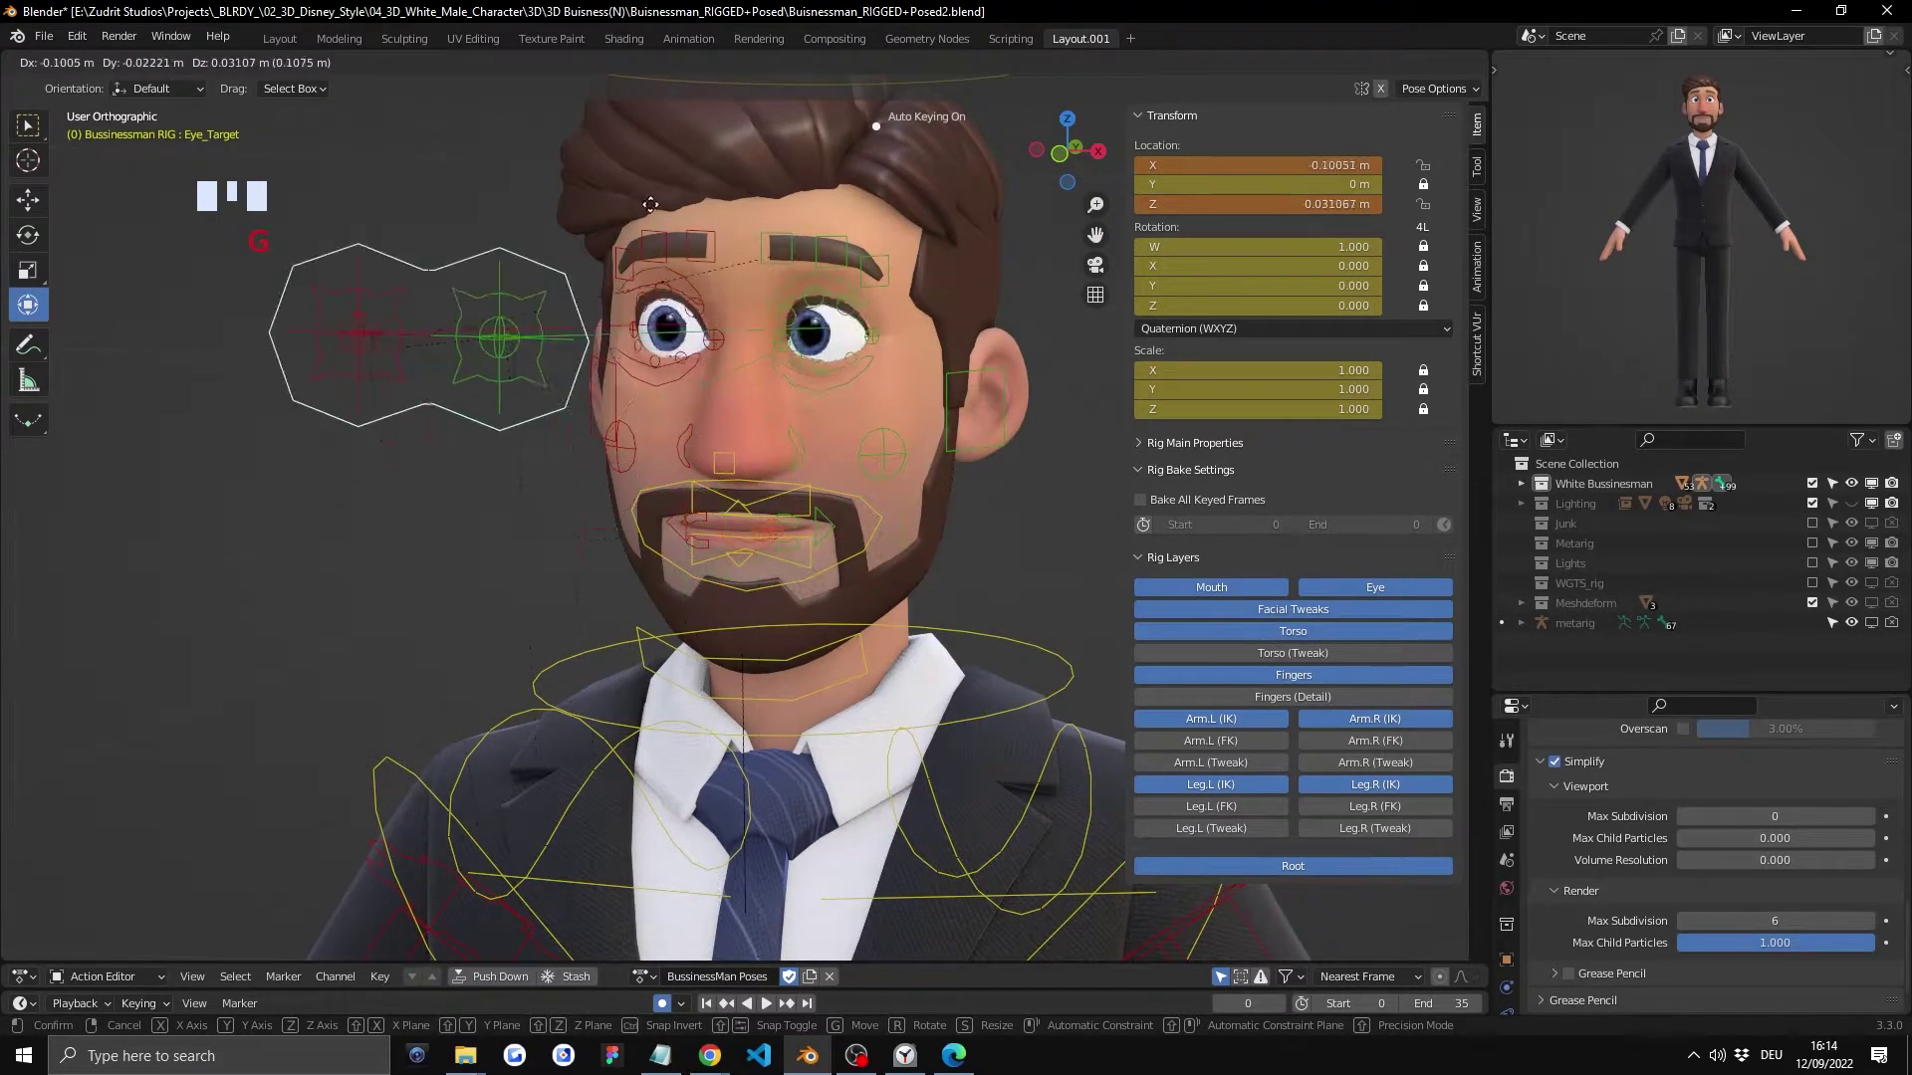
pyautogui.rightClick(842, 464)
# Step: Return the rig to Object Mode and show the whole character from the front
pyautogui.scroll(-4, 843, 464)
pyautogui.moveTo(843, 464); pyautogui.dragTo(900, 512, button='middle')
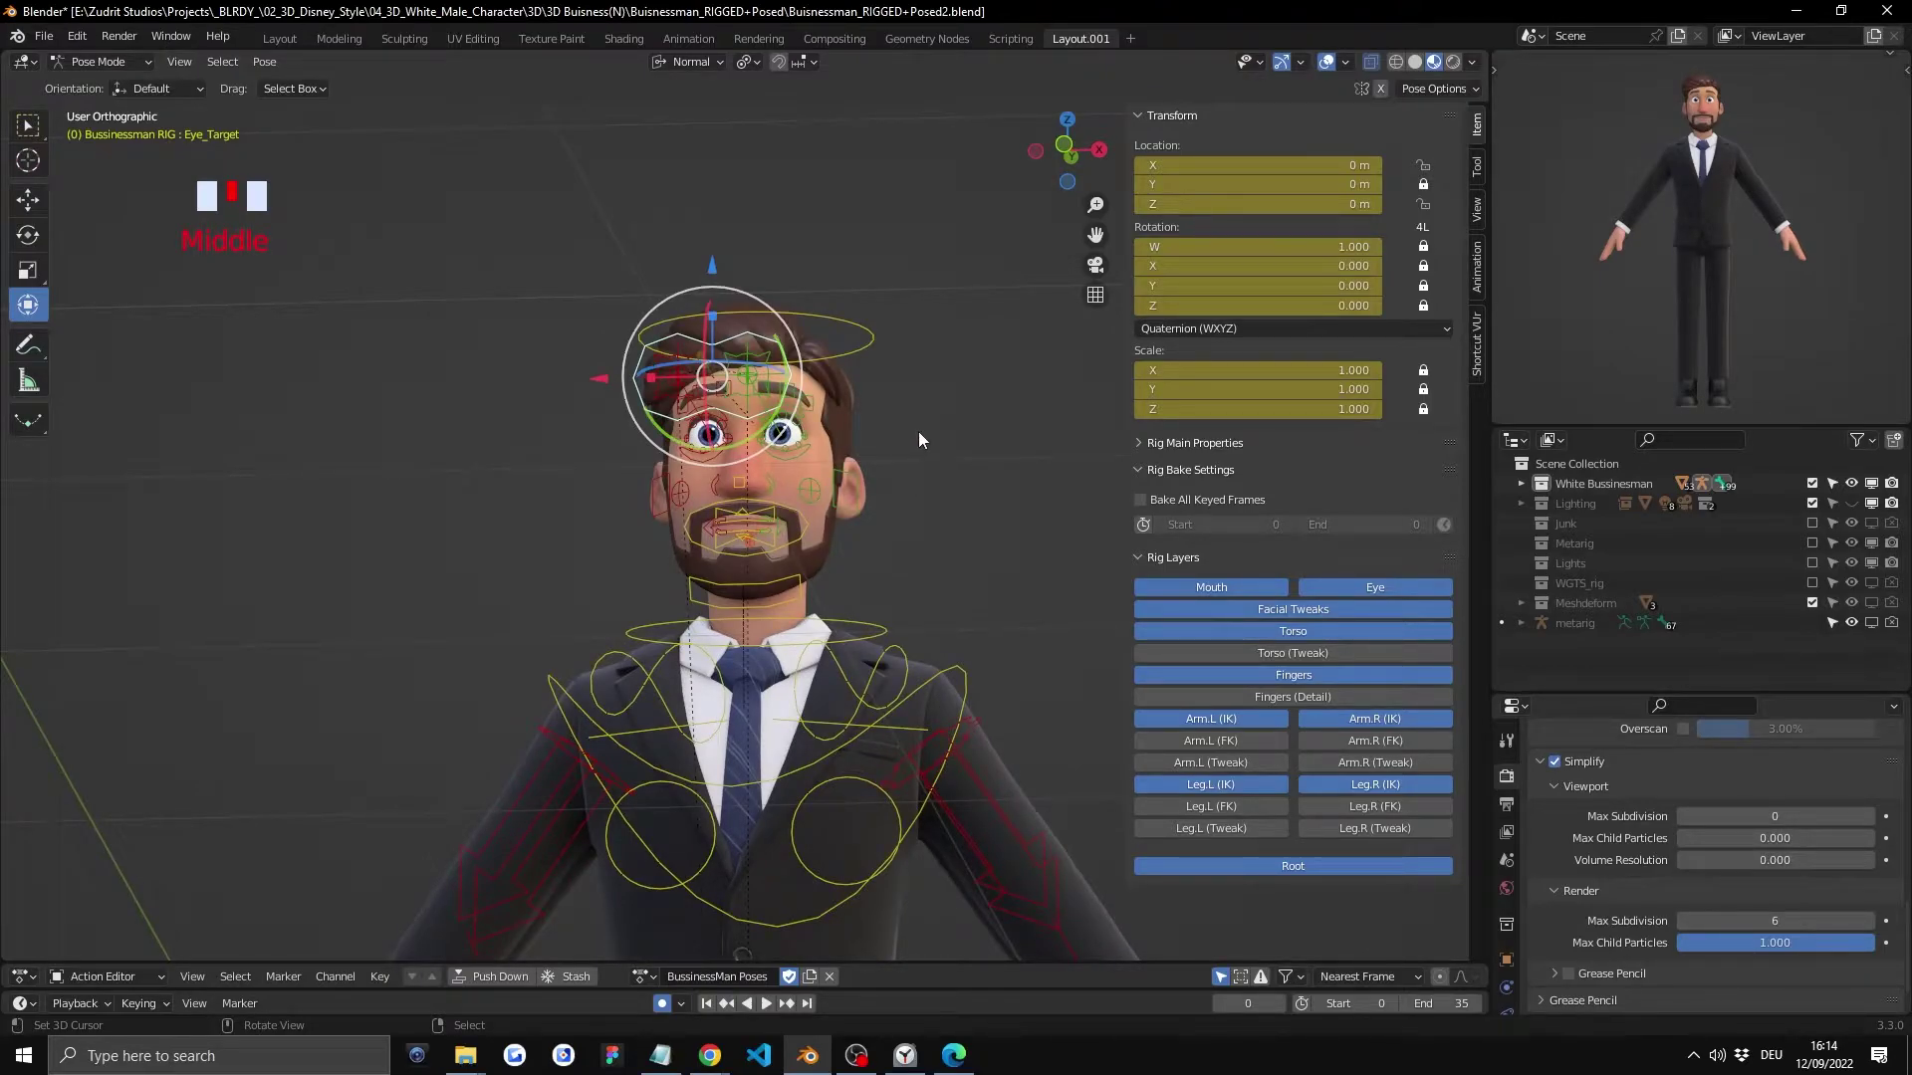
pyautogui.scroll(-4, 918, 432)
pyautogui.moveTo(960, 377); pyautogui.dragTo(875, 516, button='middle')
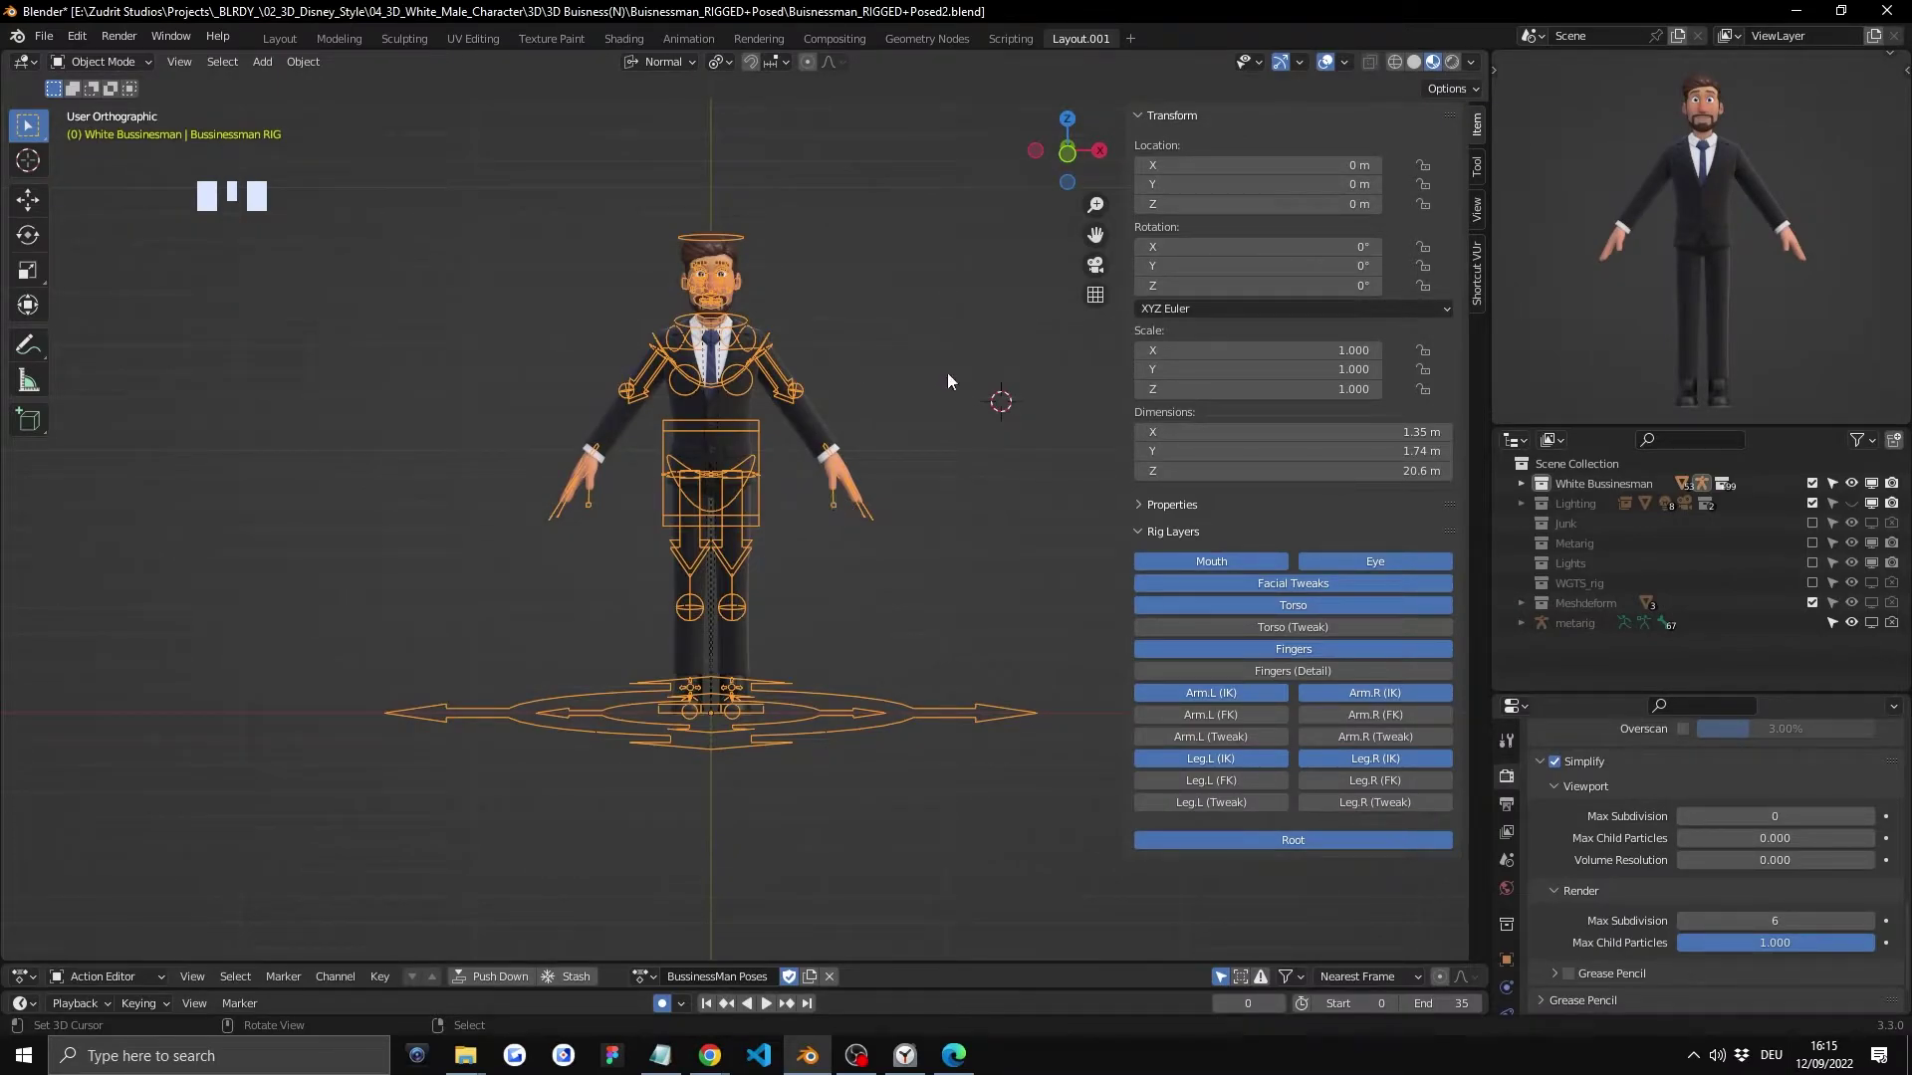
pyautogui.scroll(1, 900, 351)
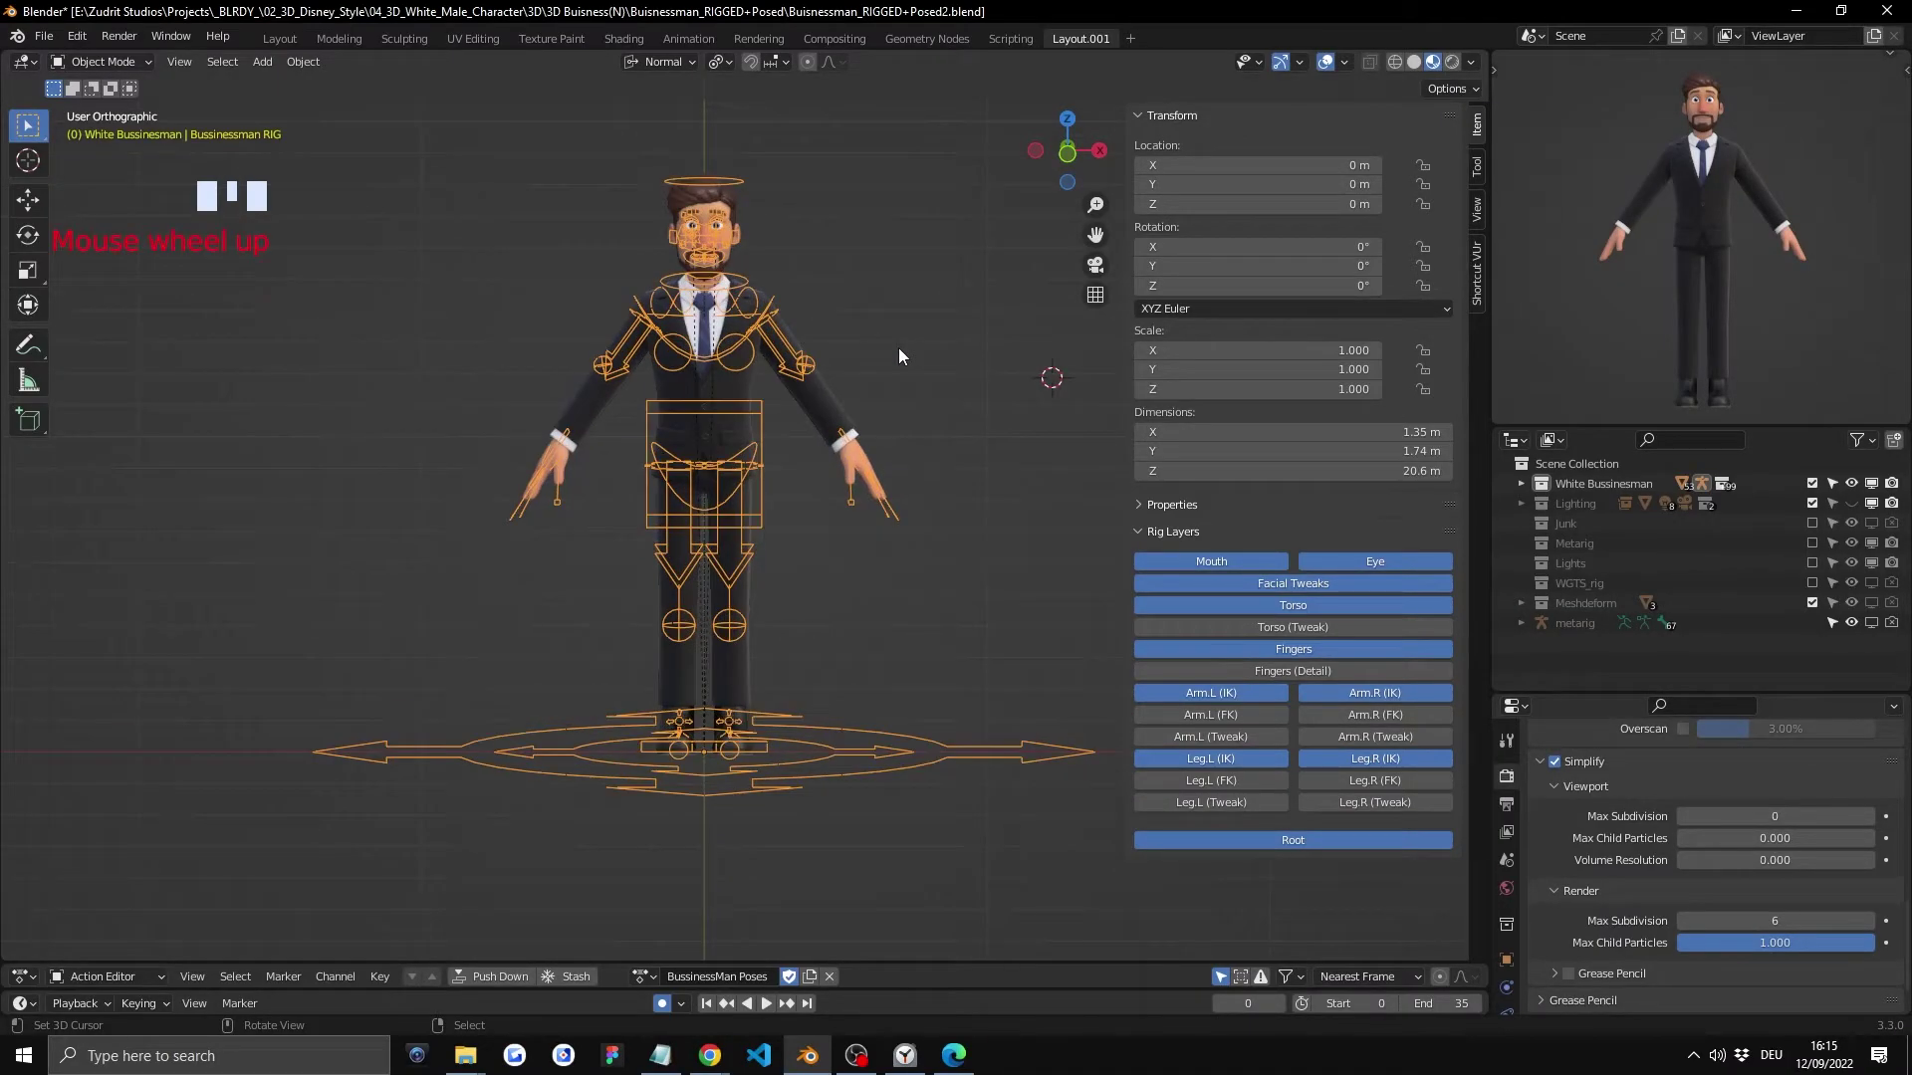
pyautogui.click(104, 63)
pyautogui.rightClick(452, 269)
pyautogui.scroll(-2, 589, 344)
pyautogui.rightClick(719, 376)
pyautogui.rightClick(719, 376)
pyautogui.moveTo(719, 376); pyautogui.dragTo(704, 482, button='middle')
pyautogui.scroll(3, 704, 482)
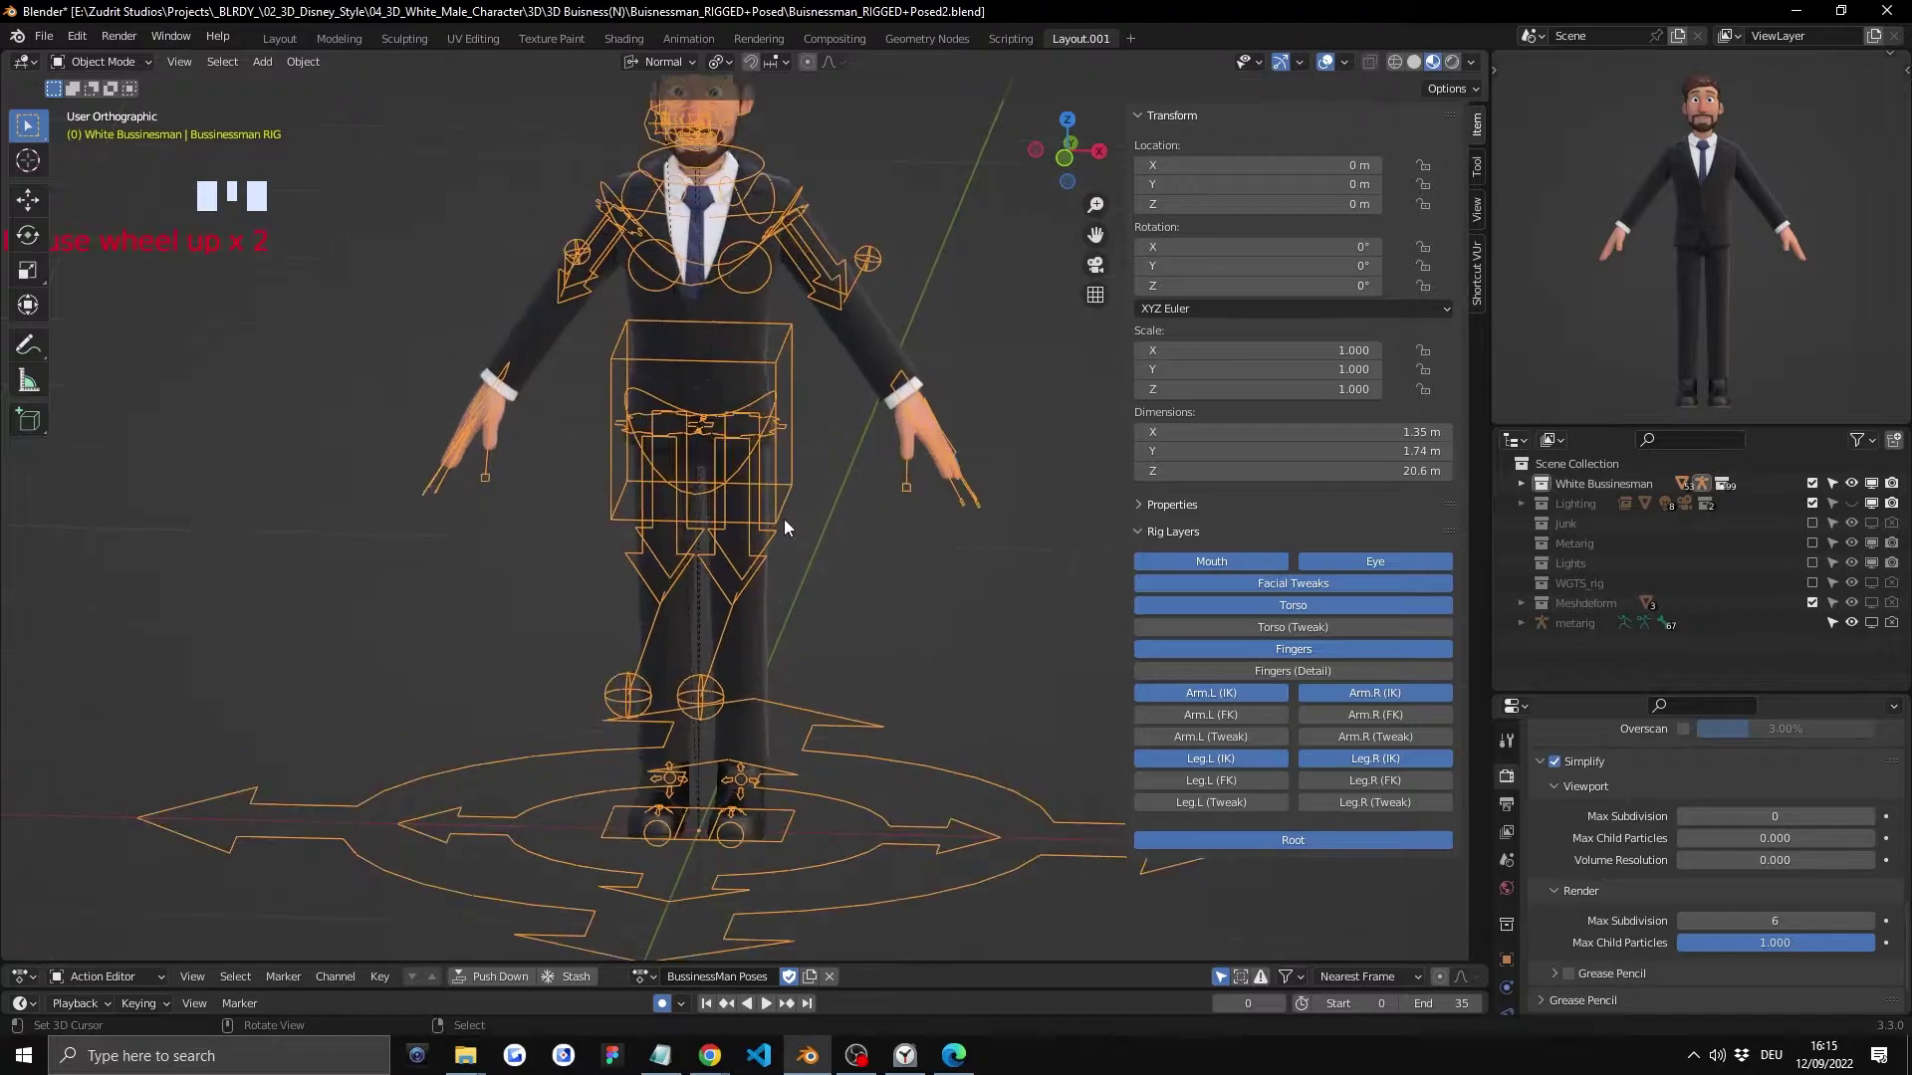
pyautogui.rightClick(757, 606)
pyautogui.press('g')
pyautogui.rightClick(876, 503)
pyautogui.rightClick(765, 436)
pyautogui.press('g')
pyautogui.rightClick(771, 484)
# Step: Switch the rig to Pose Mode and show the poses in its Pose Library
pyautogui.click(88, 63)
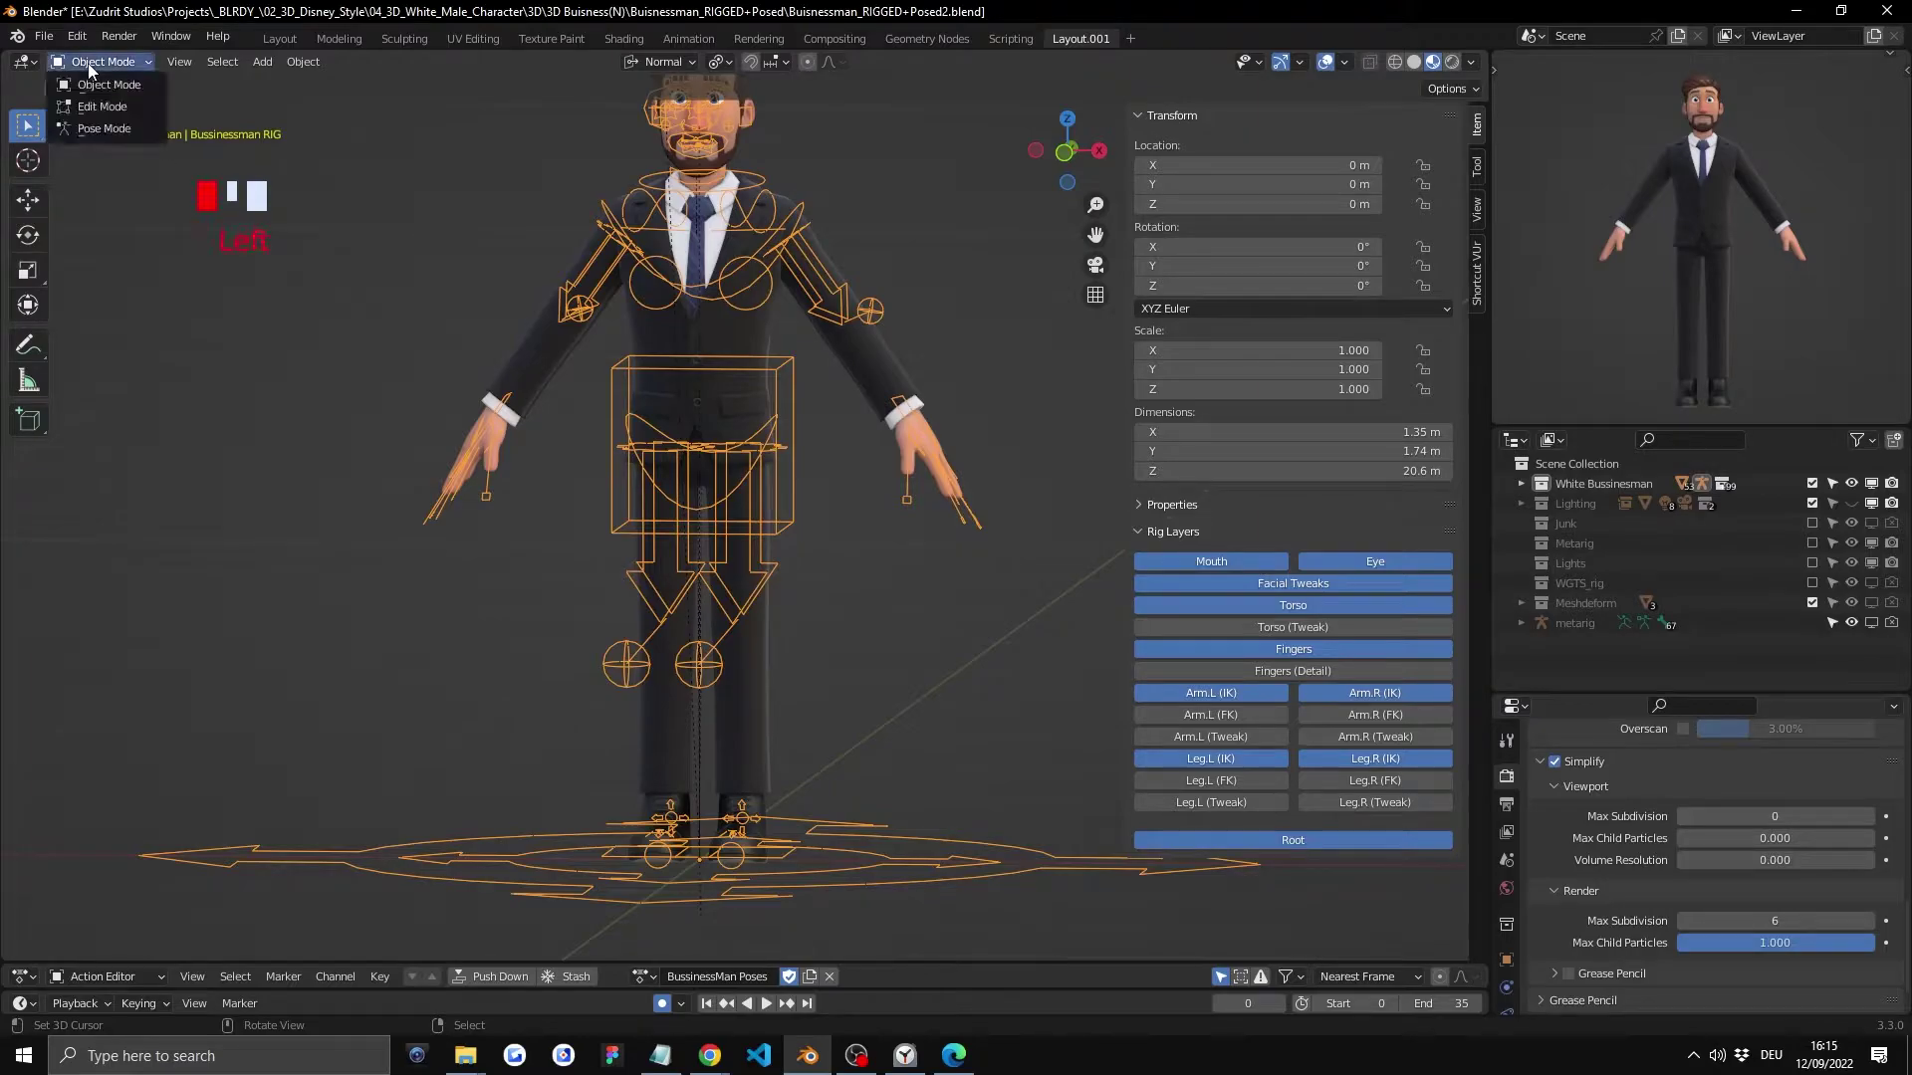
pyautogui.click(99, 130)
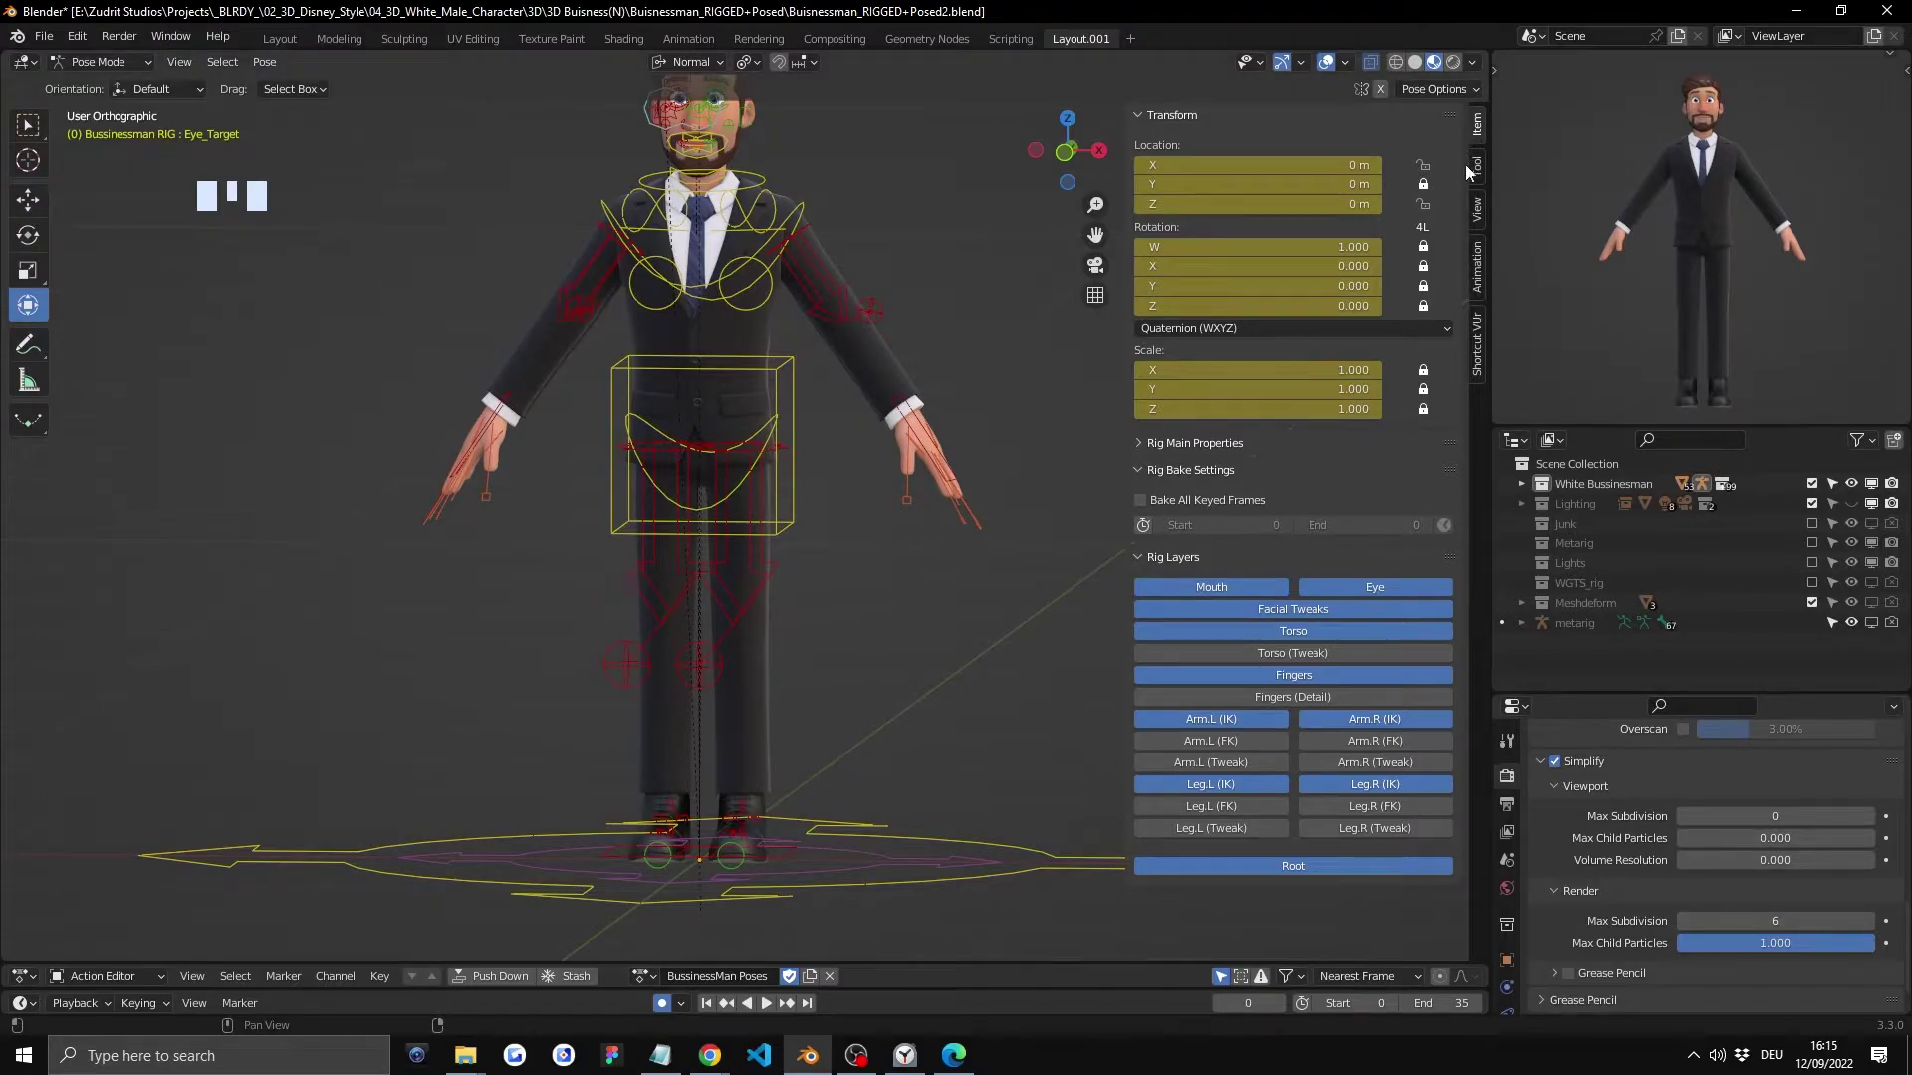
pyautogui.click(1476, 267)
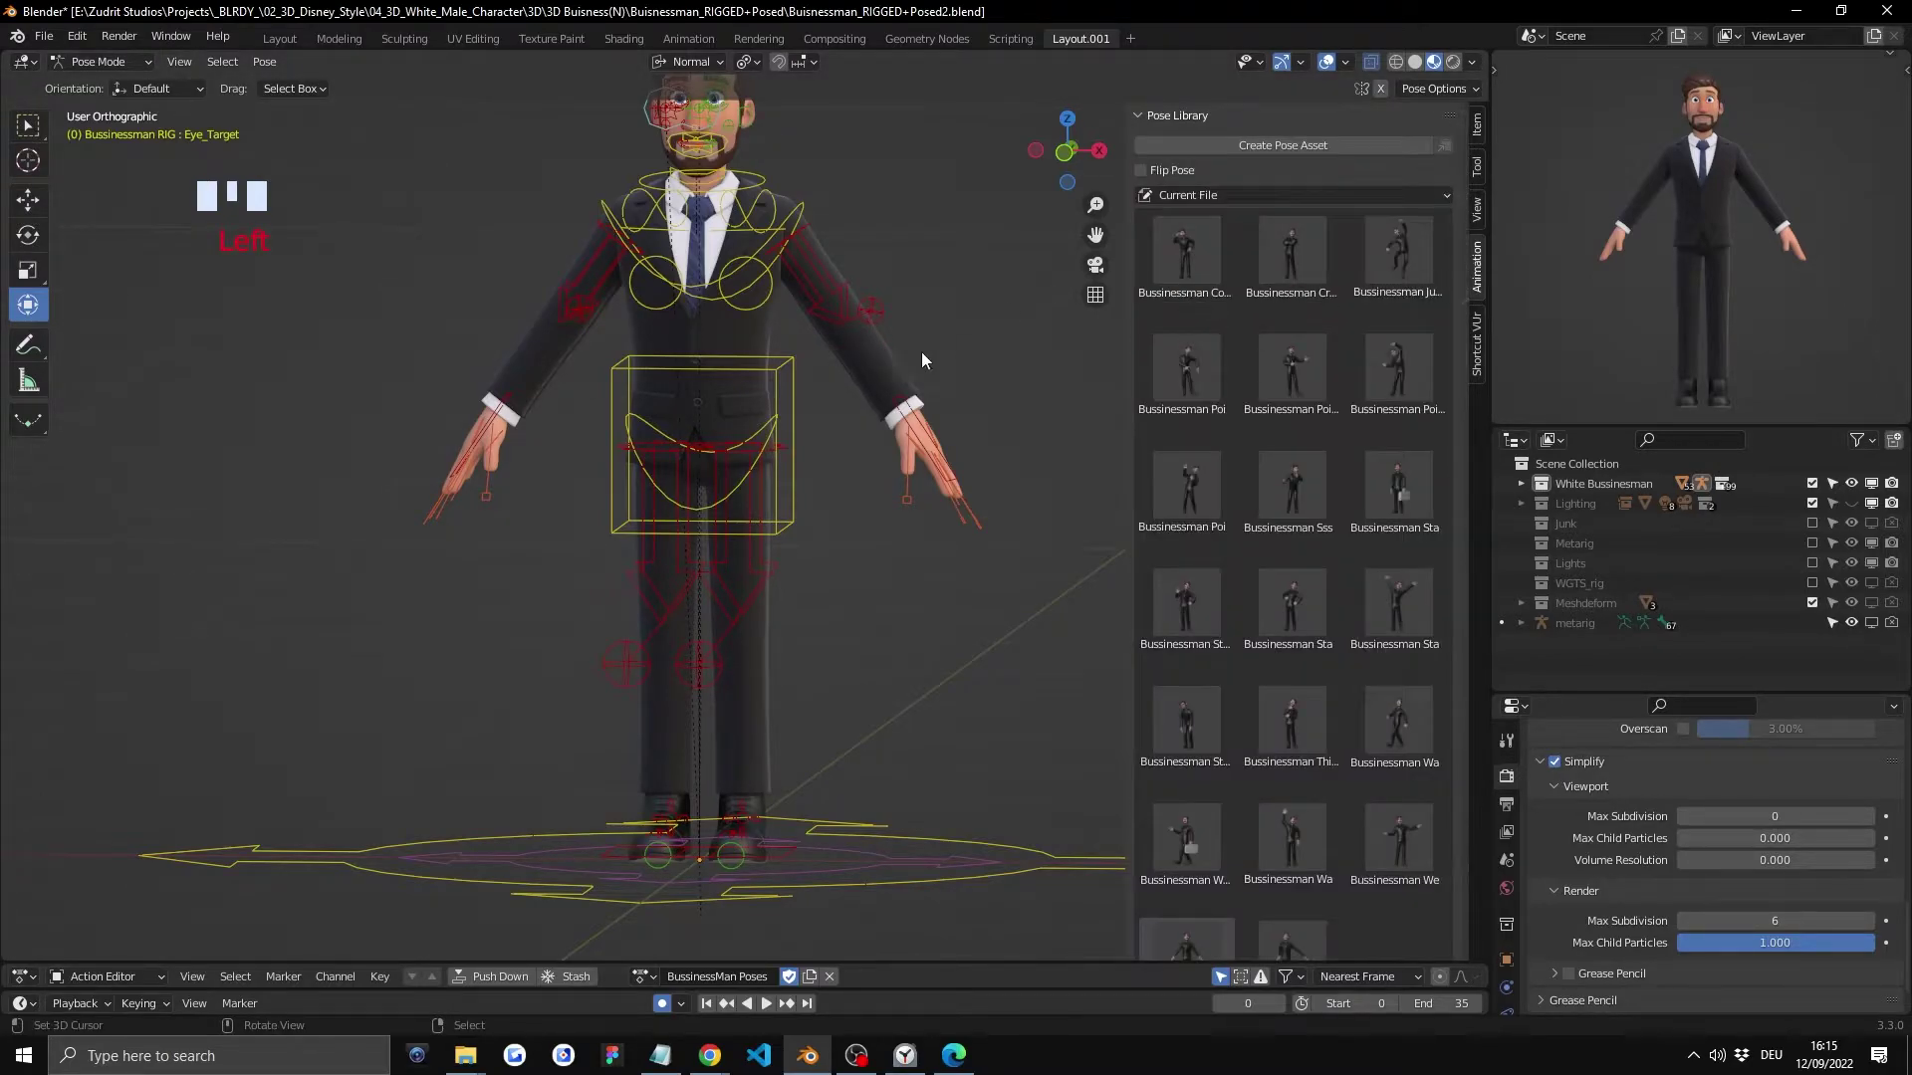
pyautogui.scroll(-5, 1267, 448)
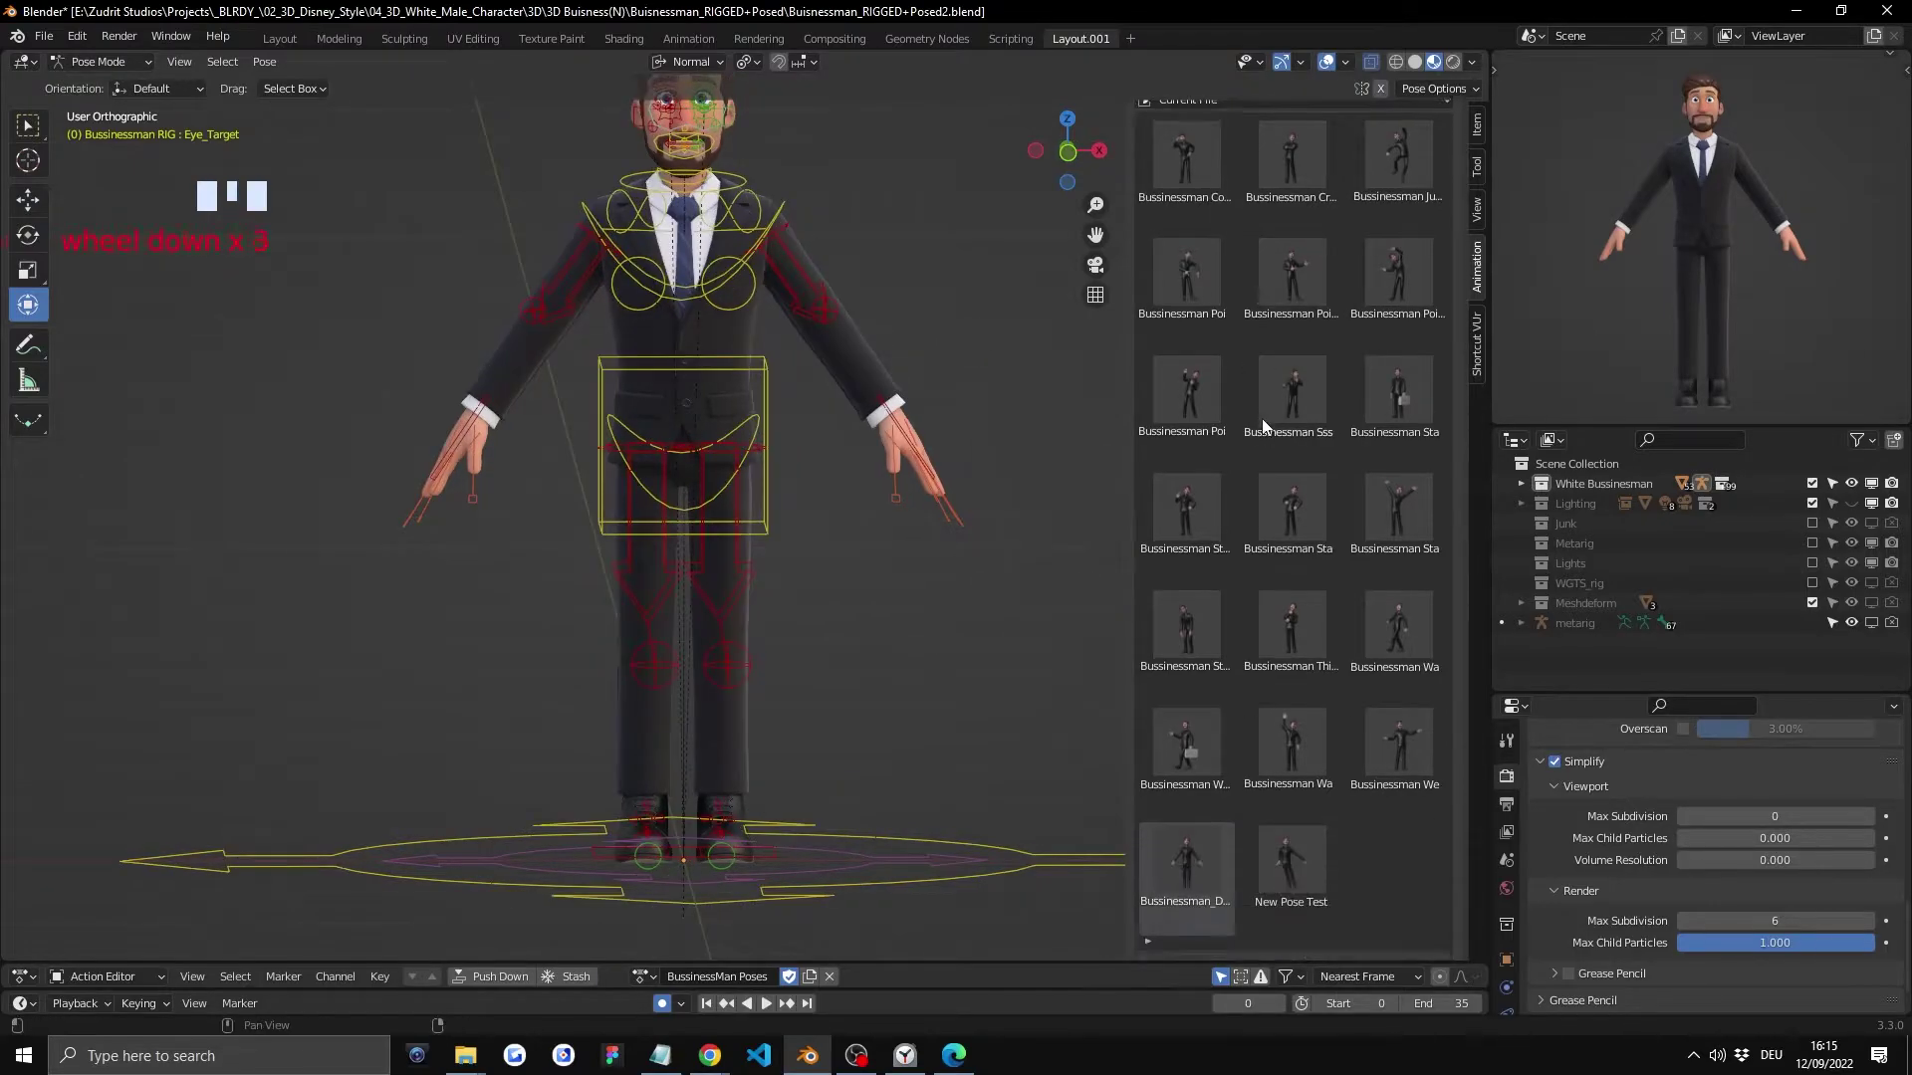
pyautogui.scroll(6, 1267, 448)
pyautogui.scroll(2, 882, 396)
pyautogui.scroll(-4, 866, 403)
pyautogui.scroll(4, 847, 408)
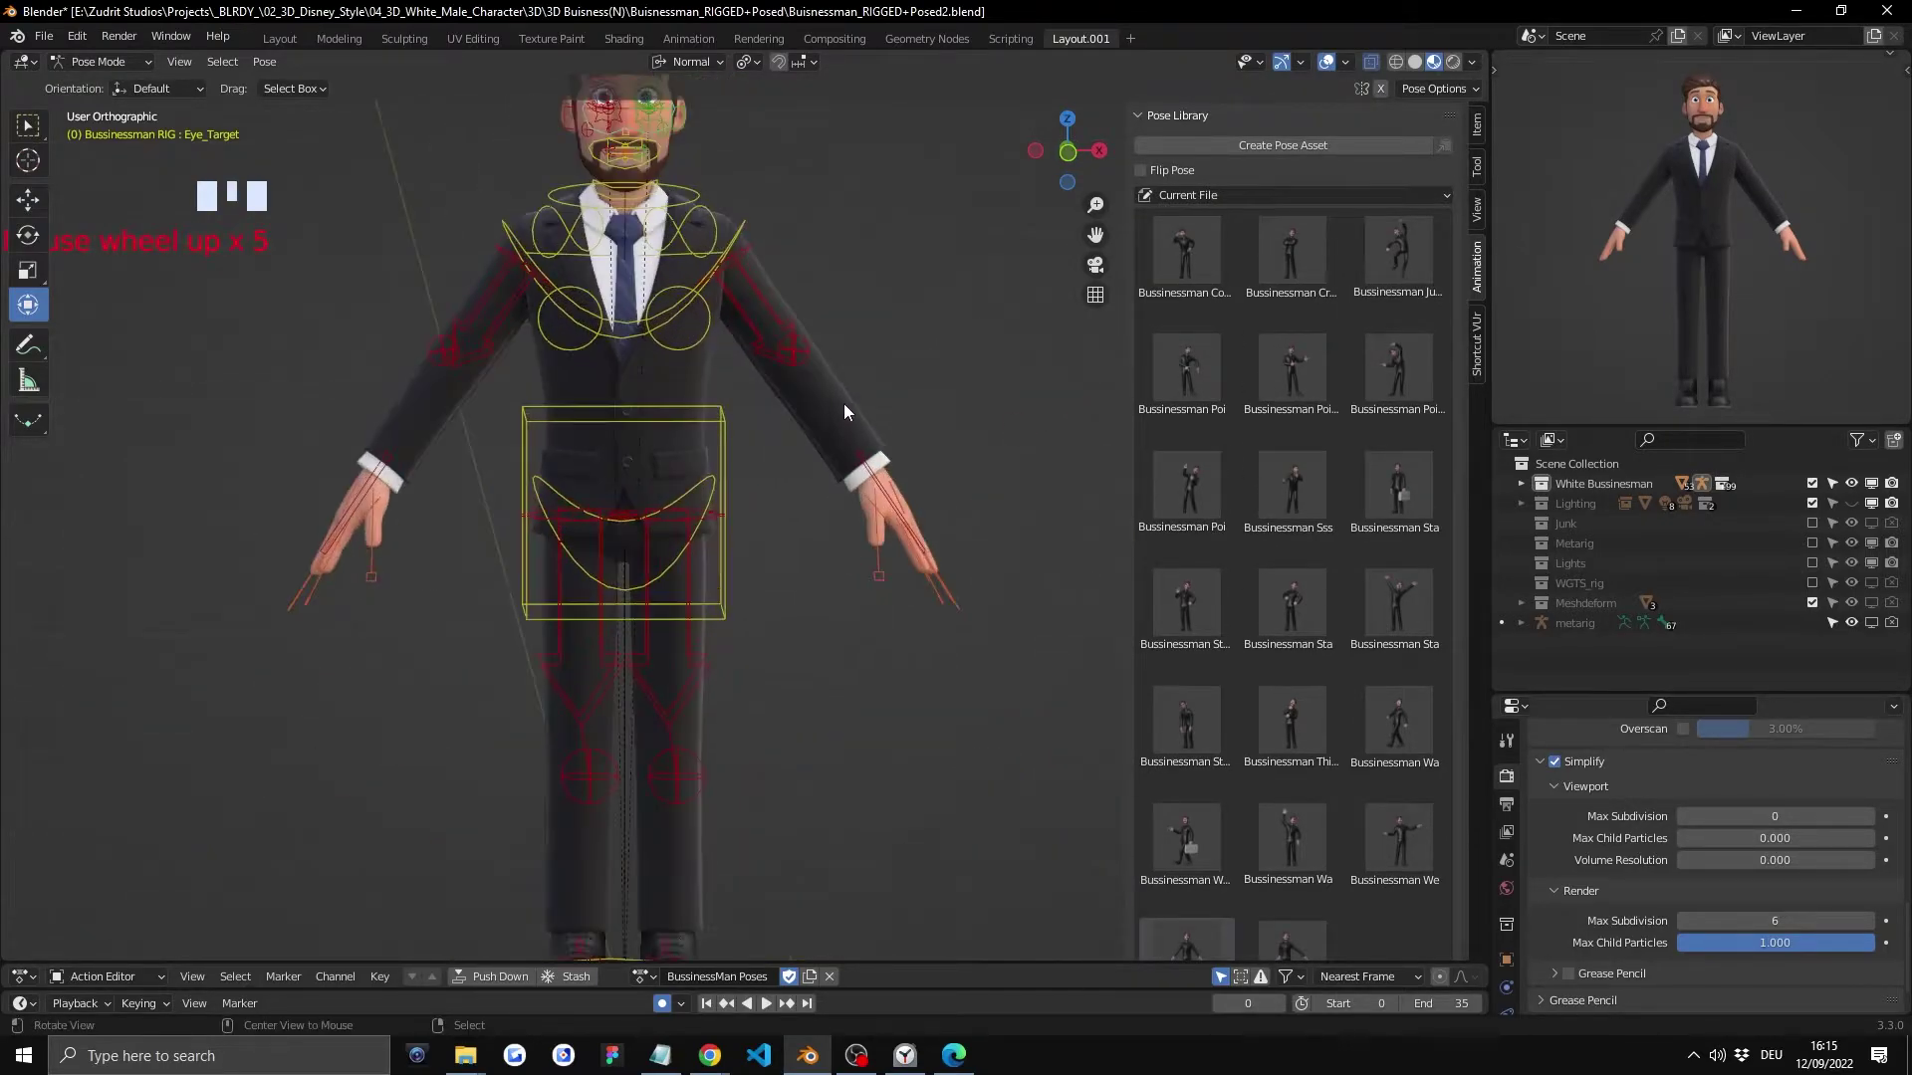
# Step: Try the two-handed sideways pointing, downward pointing and crossed-arms poses from the library on the character
pyautogui.keyDown('shift'); pyautogui.moveTo(842, 403); pyautogui.dragTo(868, 397, button='middle'); pyautogui.keyUp('shift')
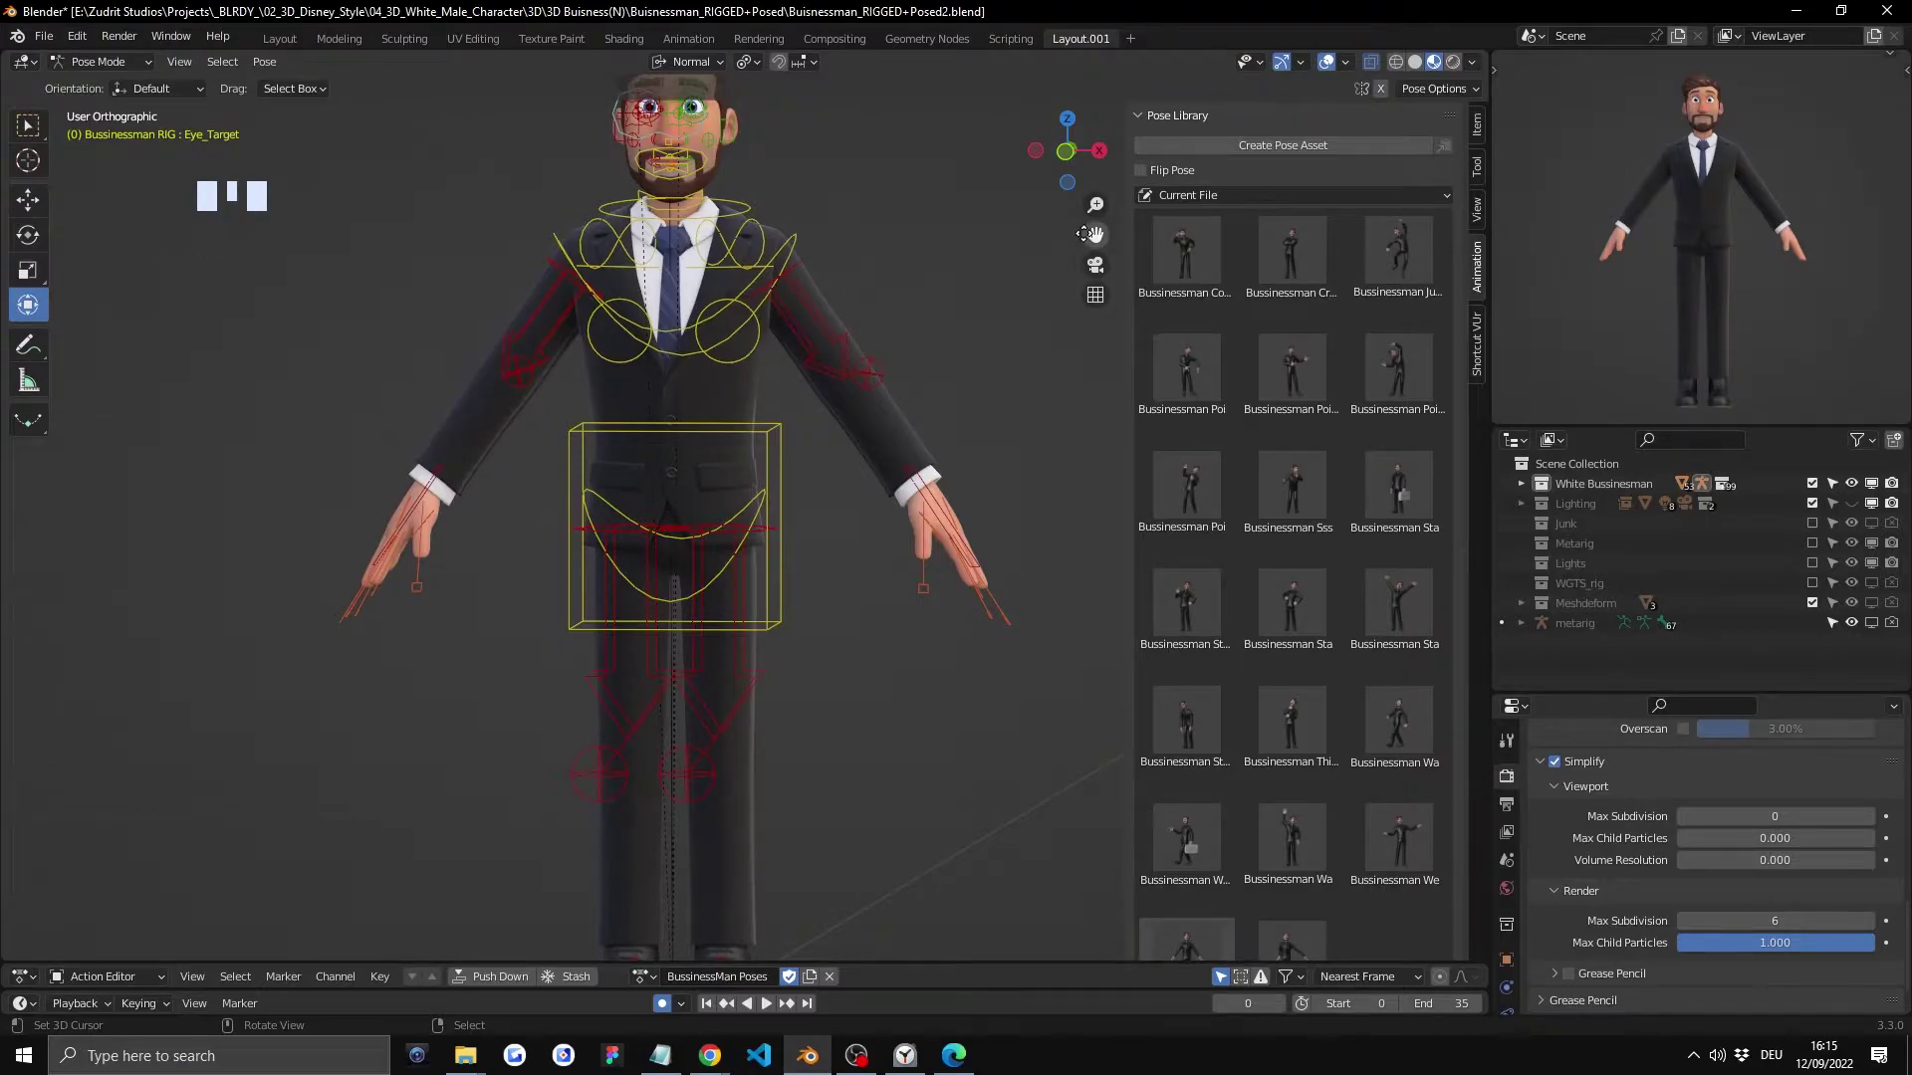
pyautogui.scroll(-2, 951, 299)
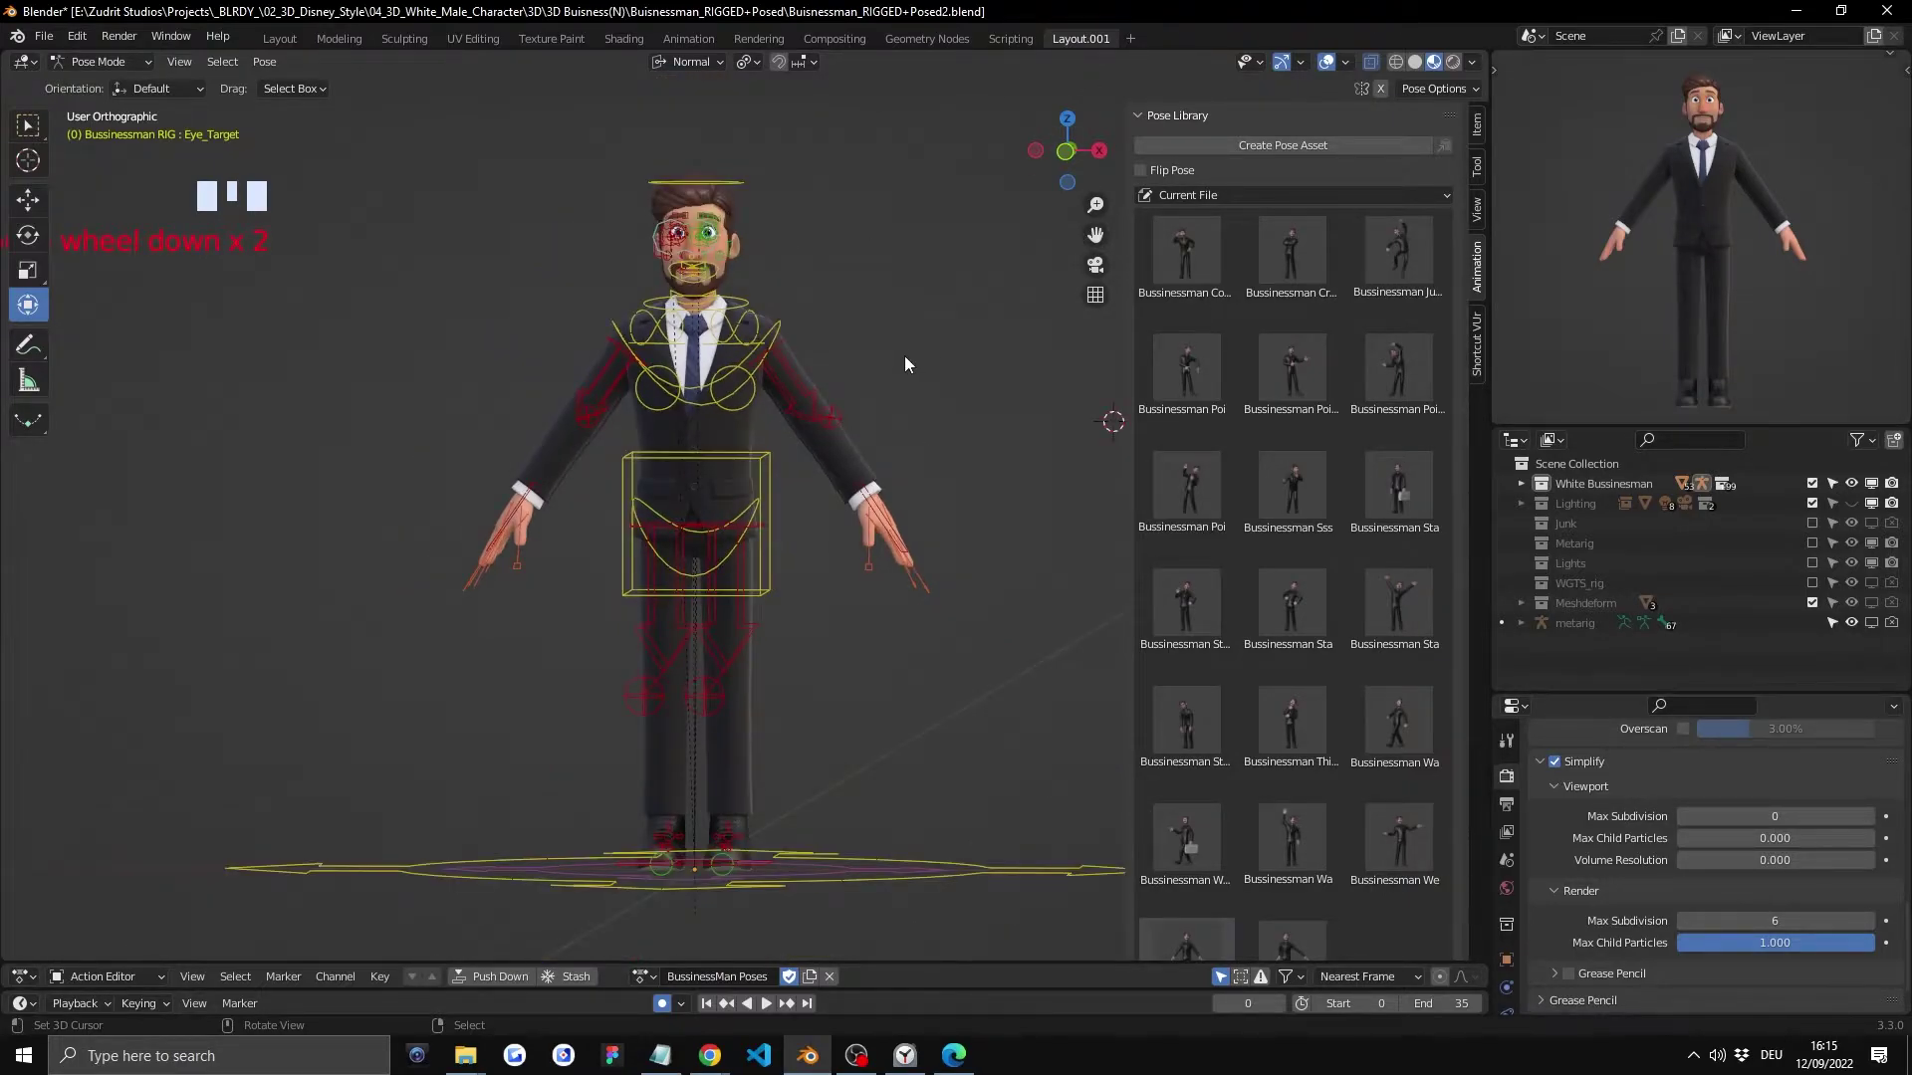
pyautogui.scroll(2, 904, 373)
pyautogui.scroll(-2, 901, 383)
pyautogui.doubleClick(1290, 372)
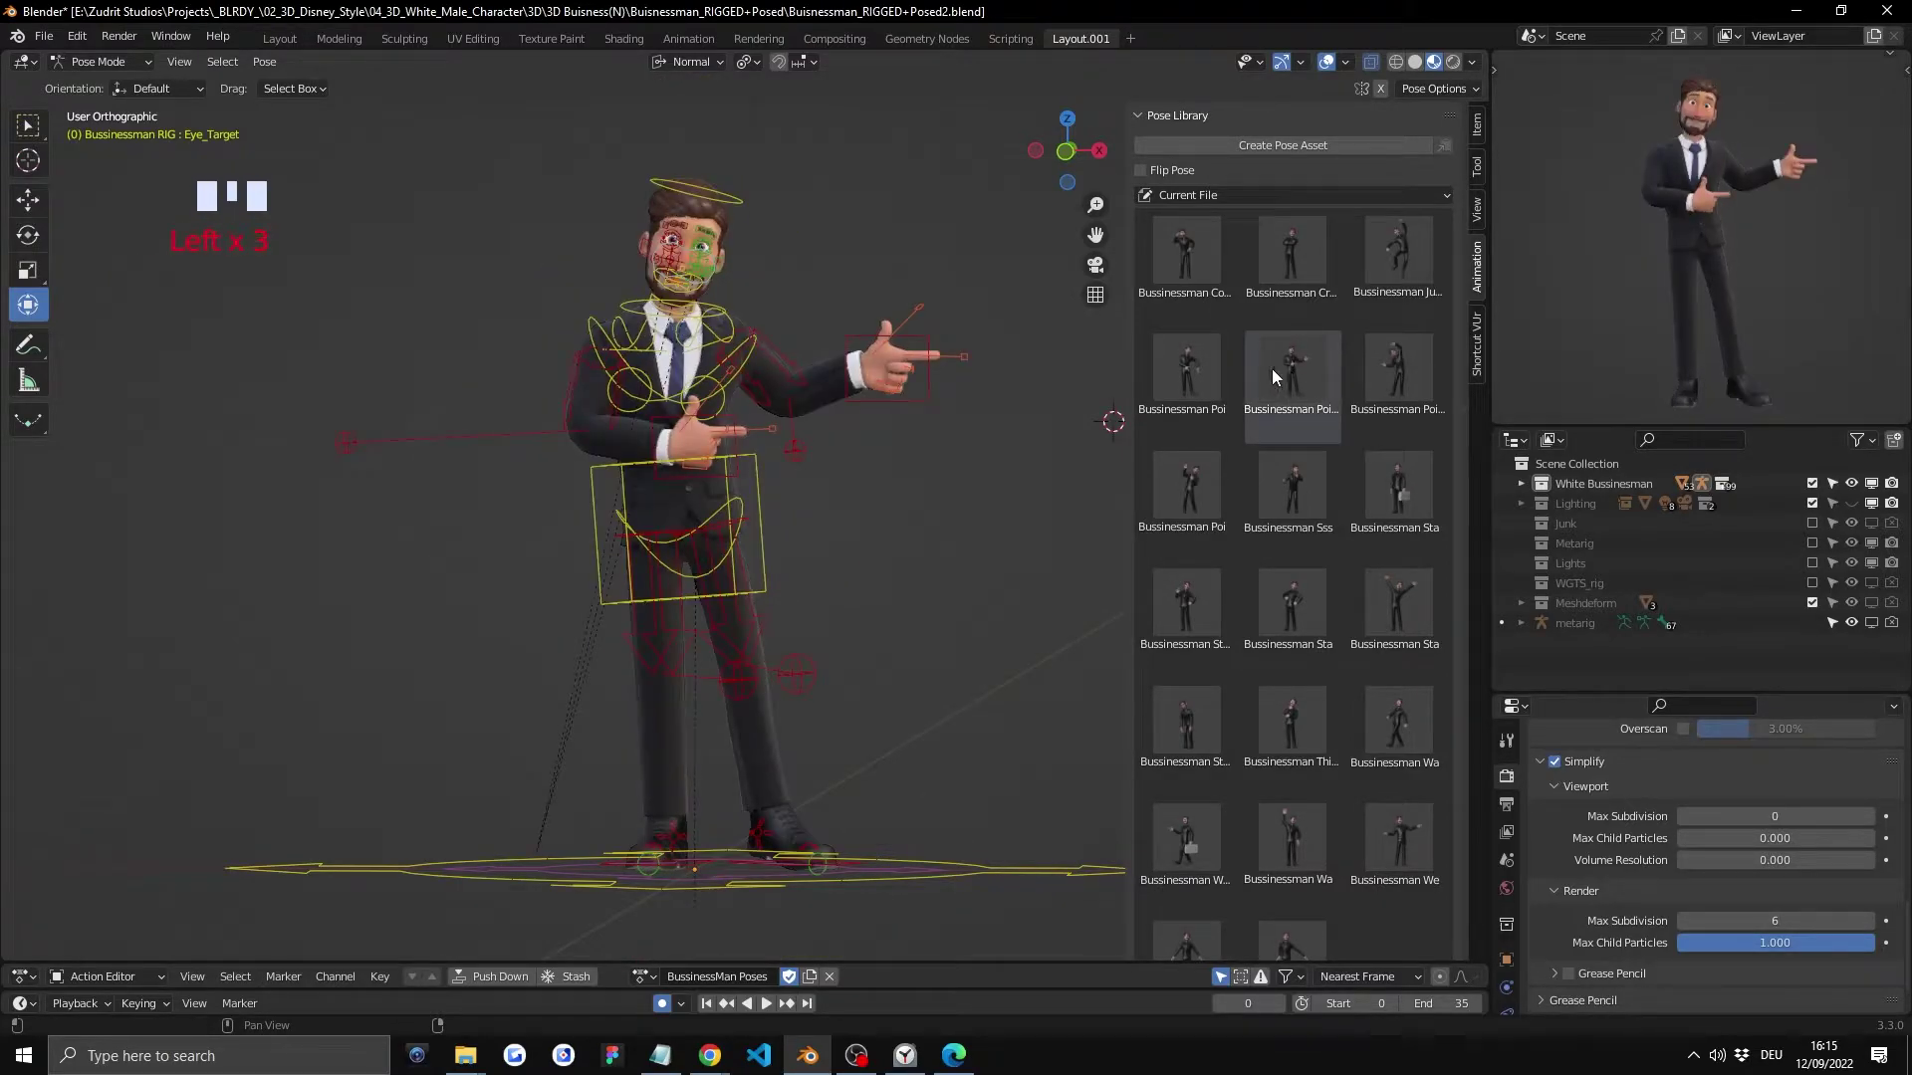
pyautogui.doubleClick(1180, 377)
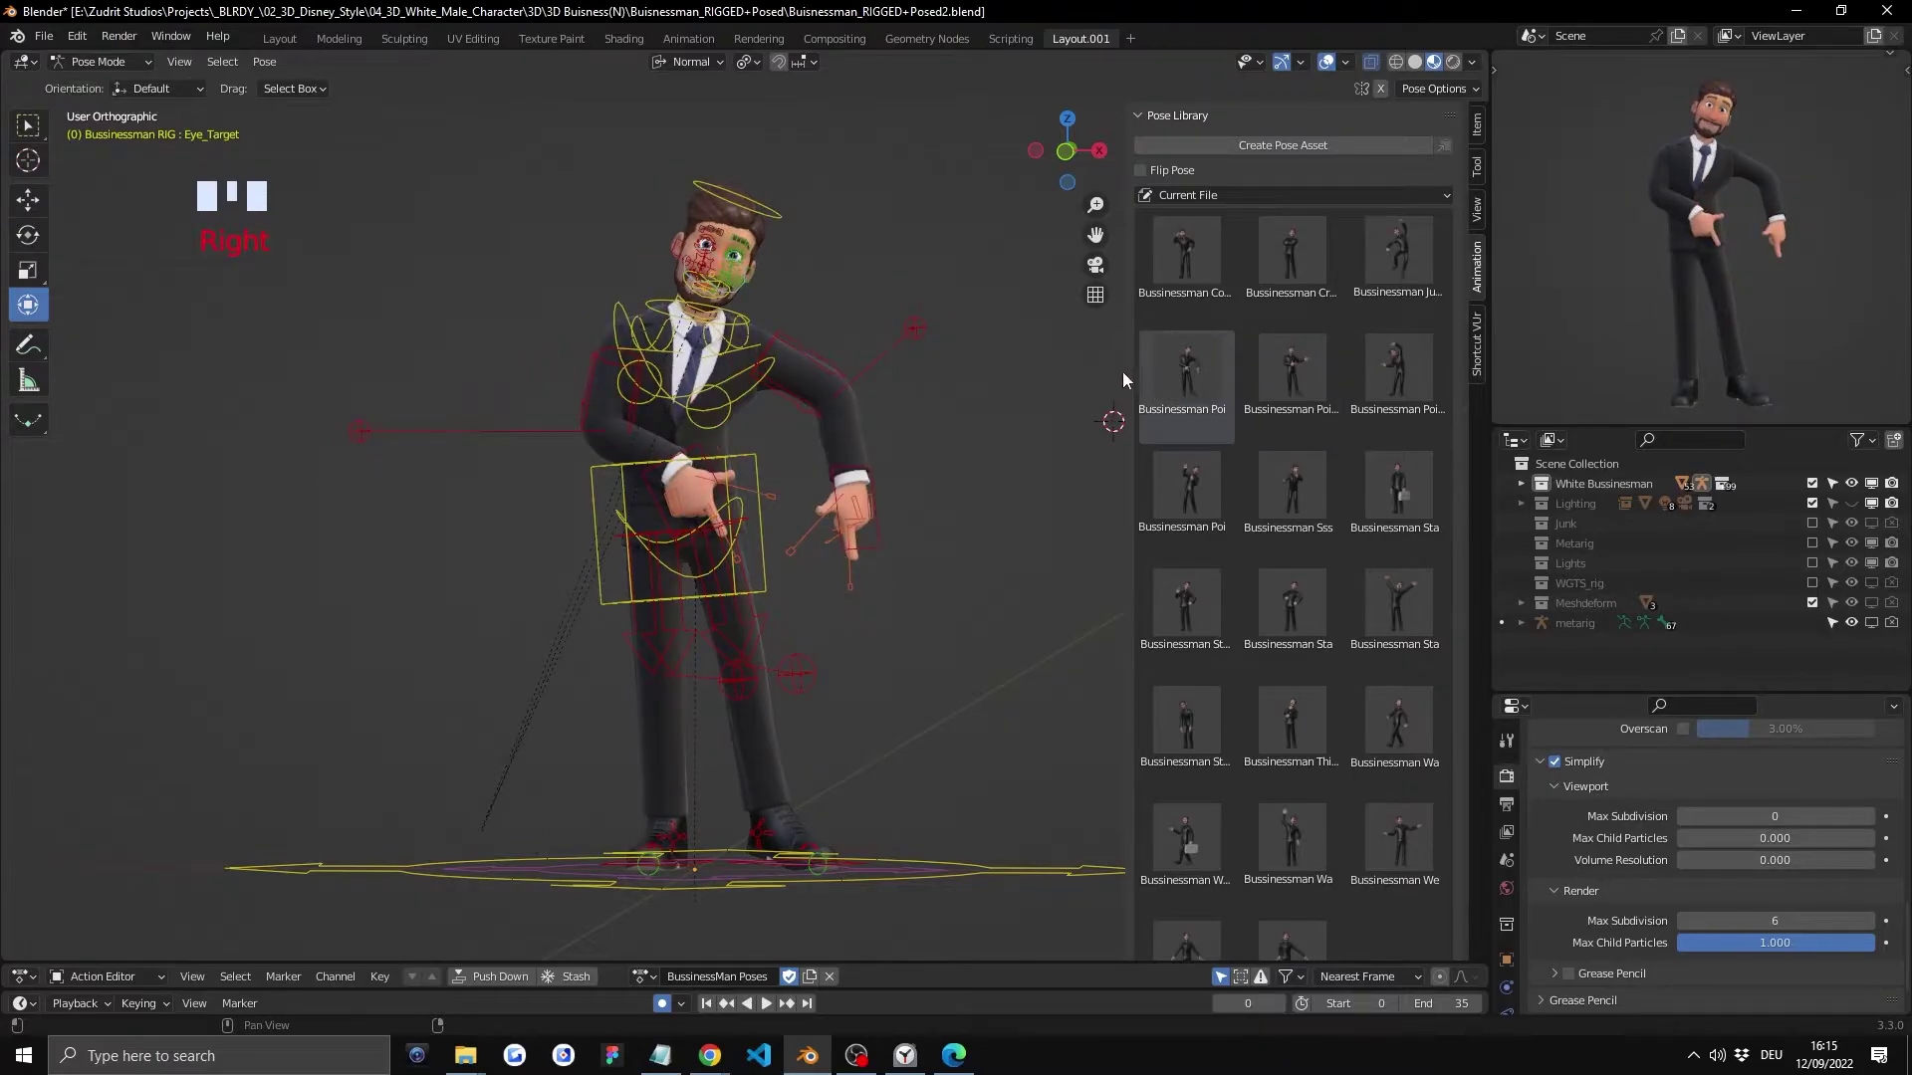
pyautogui.click(1307, 267)
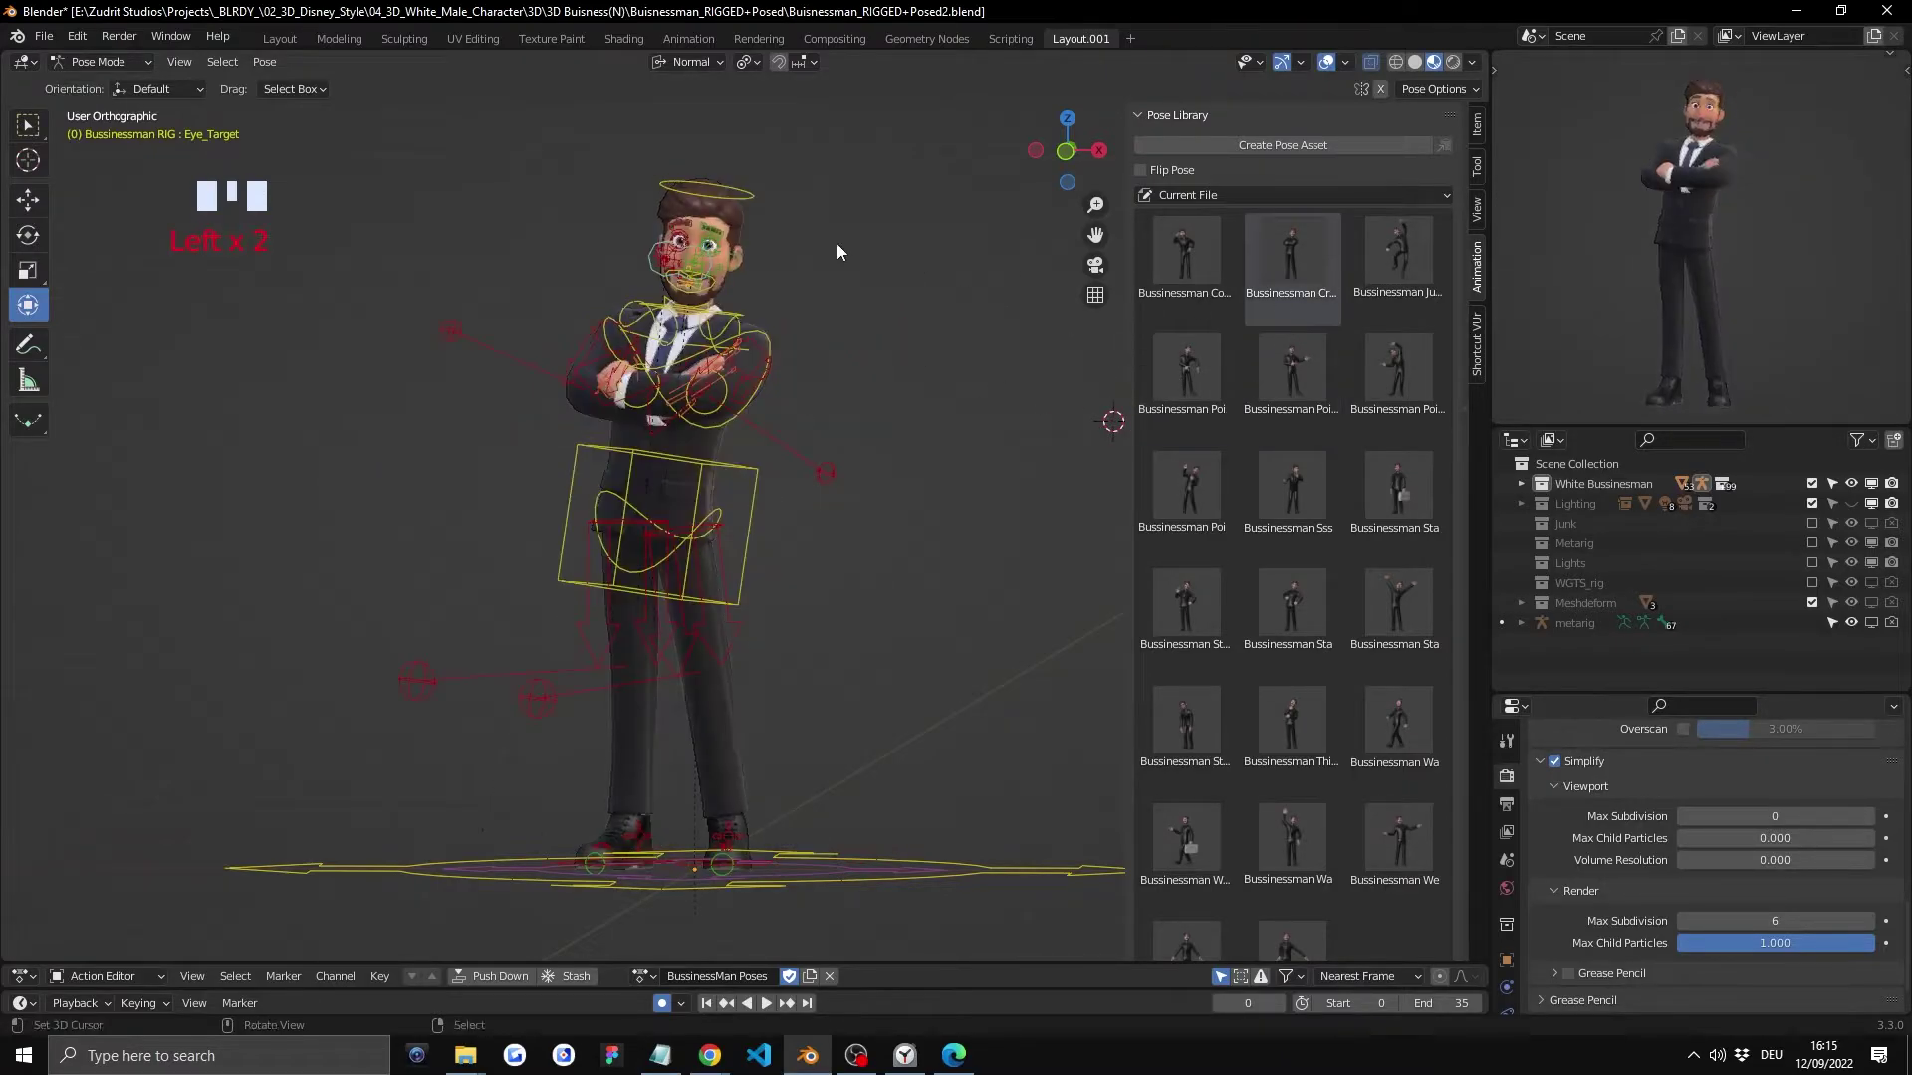
# Step: Select all the rig's controls and try the hands-on-hips and thinking poses on the character
pyautogui.press('a')
pyautogui.doubleClick(1306, 633)
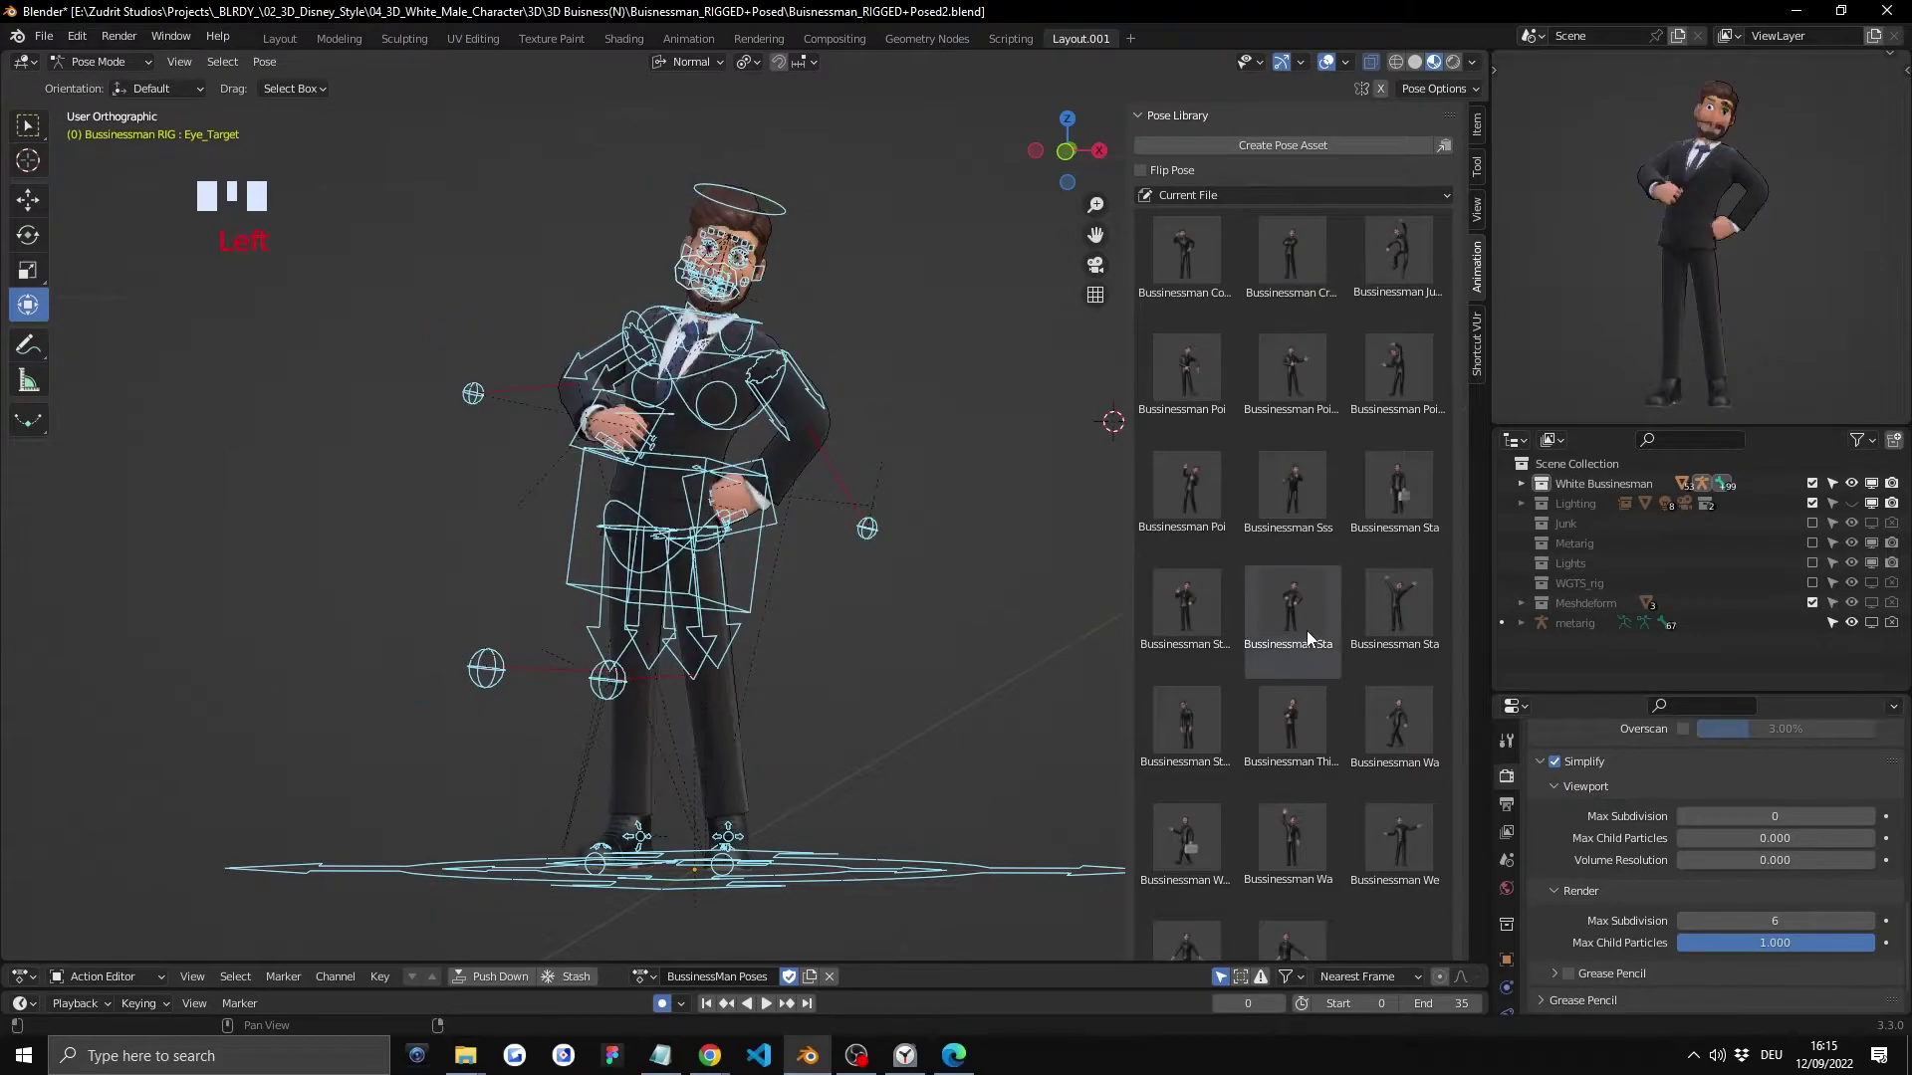
pyautogui.doubleClick(1305, 717)
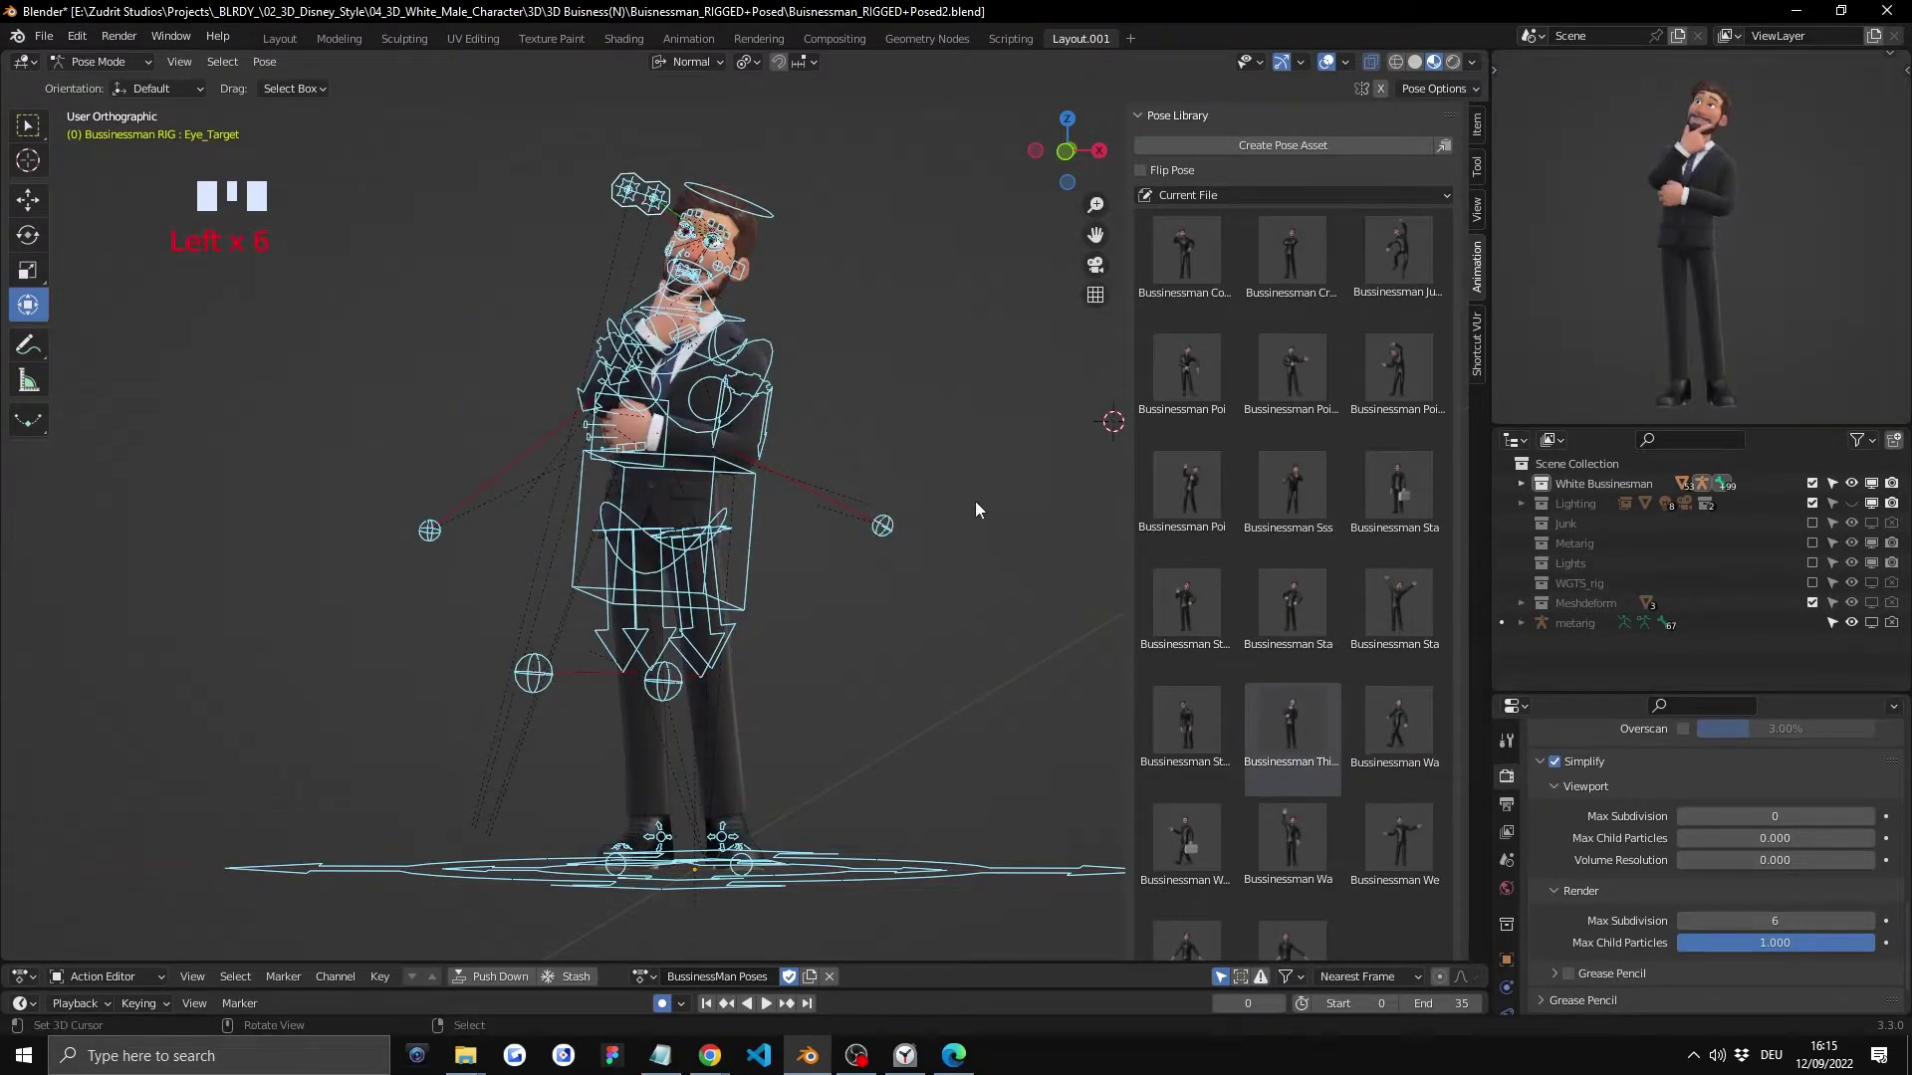
pyautogui.rightClick(962, 448)
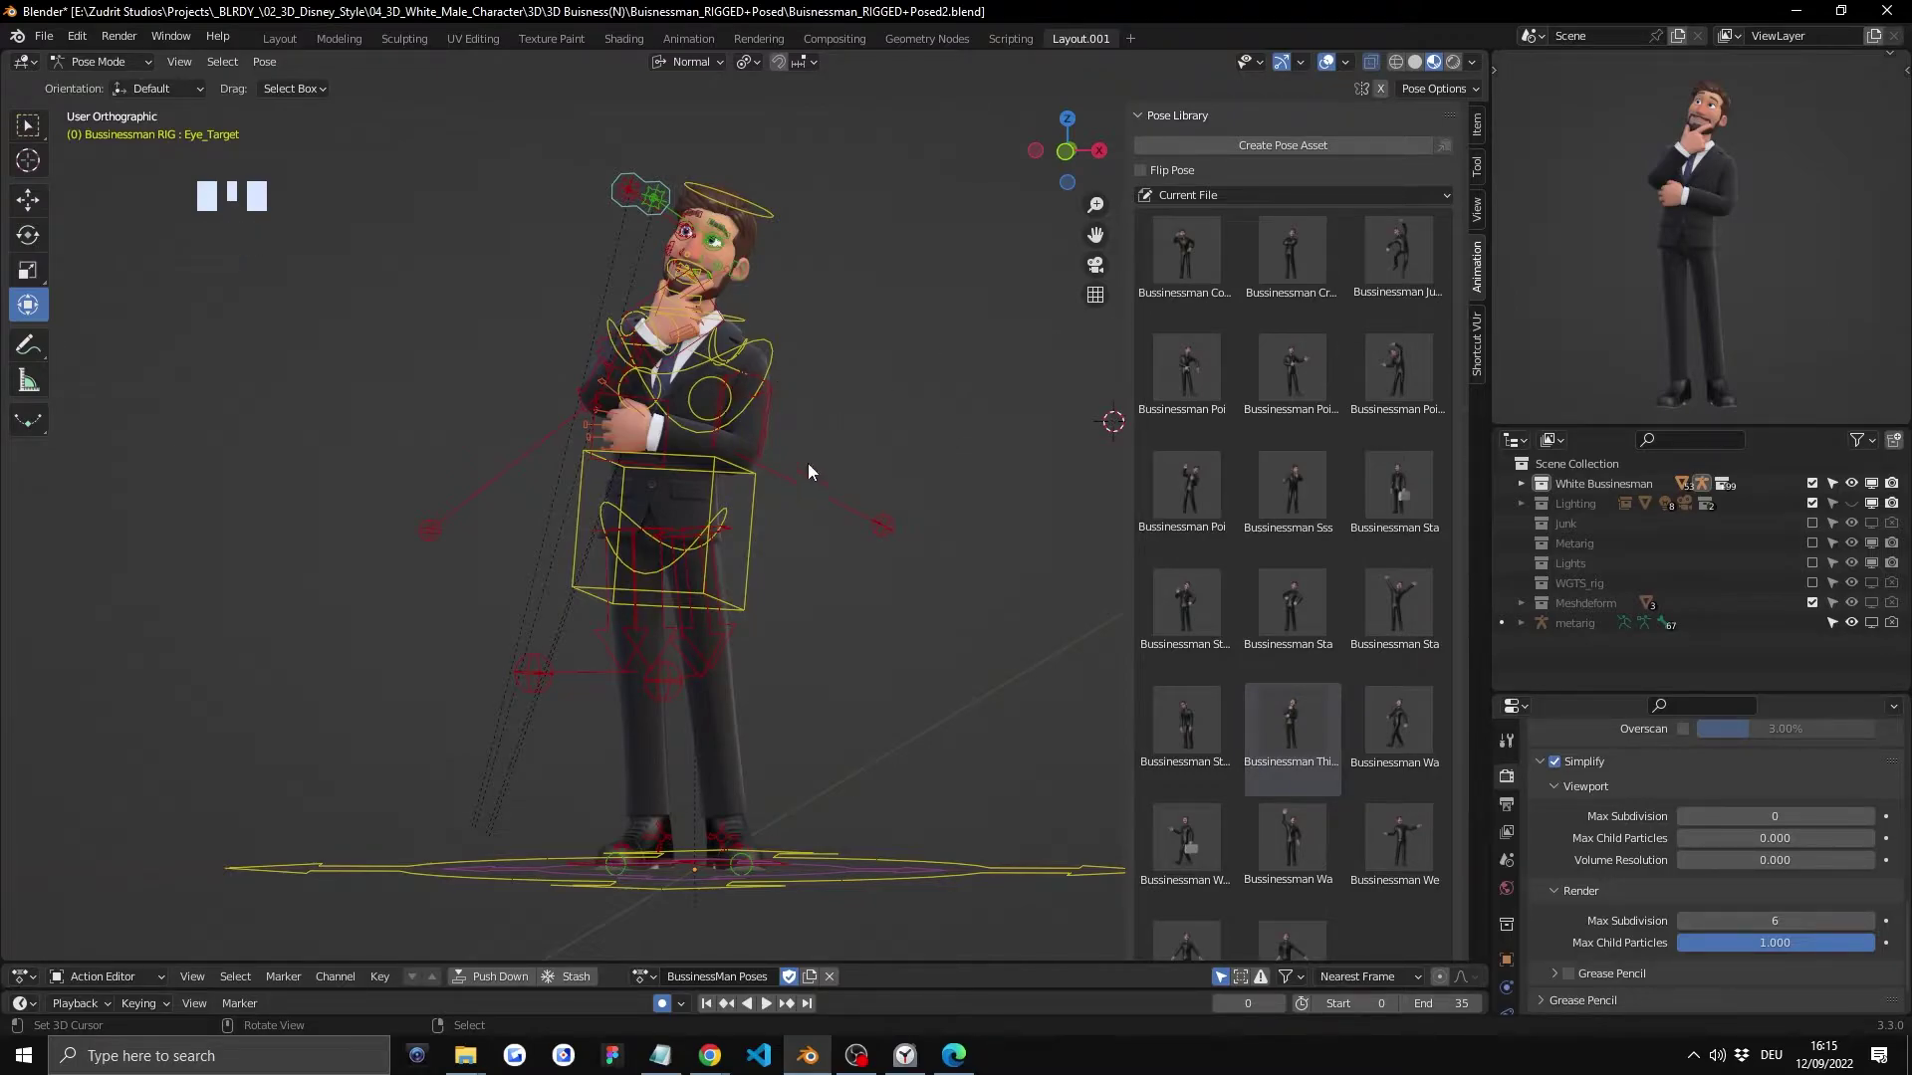
# Step: Enable Flip Pose and try the waving pose mirrored to the other arm
pyautogui.doubleClick(1199, 501)
pyautogui.click(1155, 171)
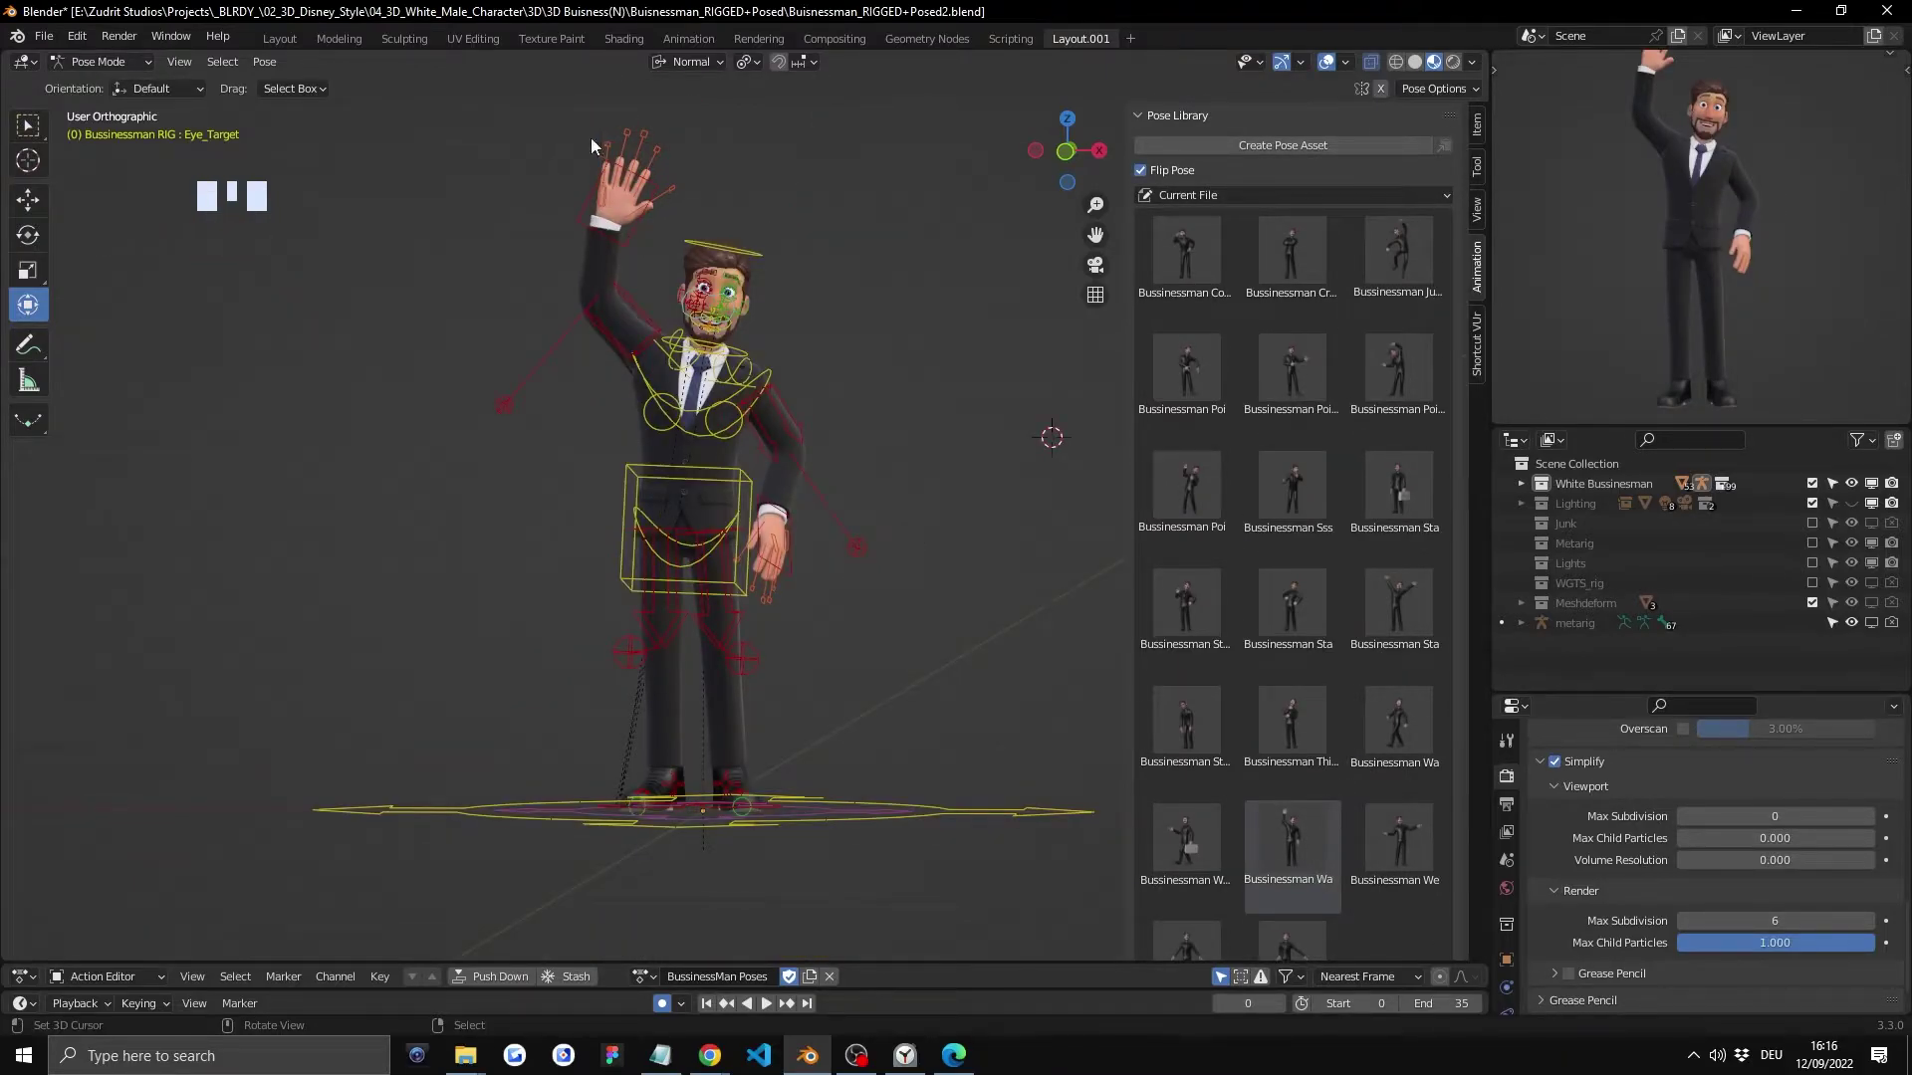
pyautogui.doubleClick(1306, 831)
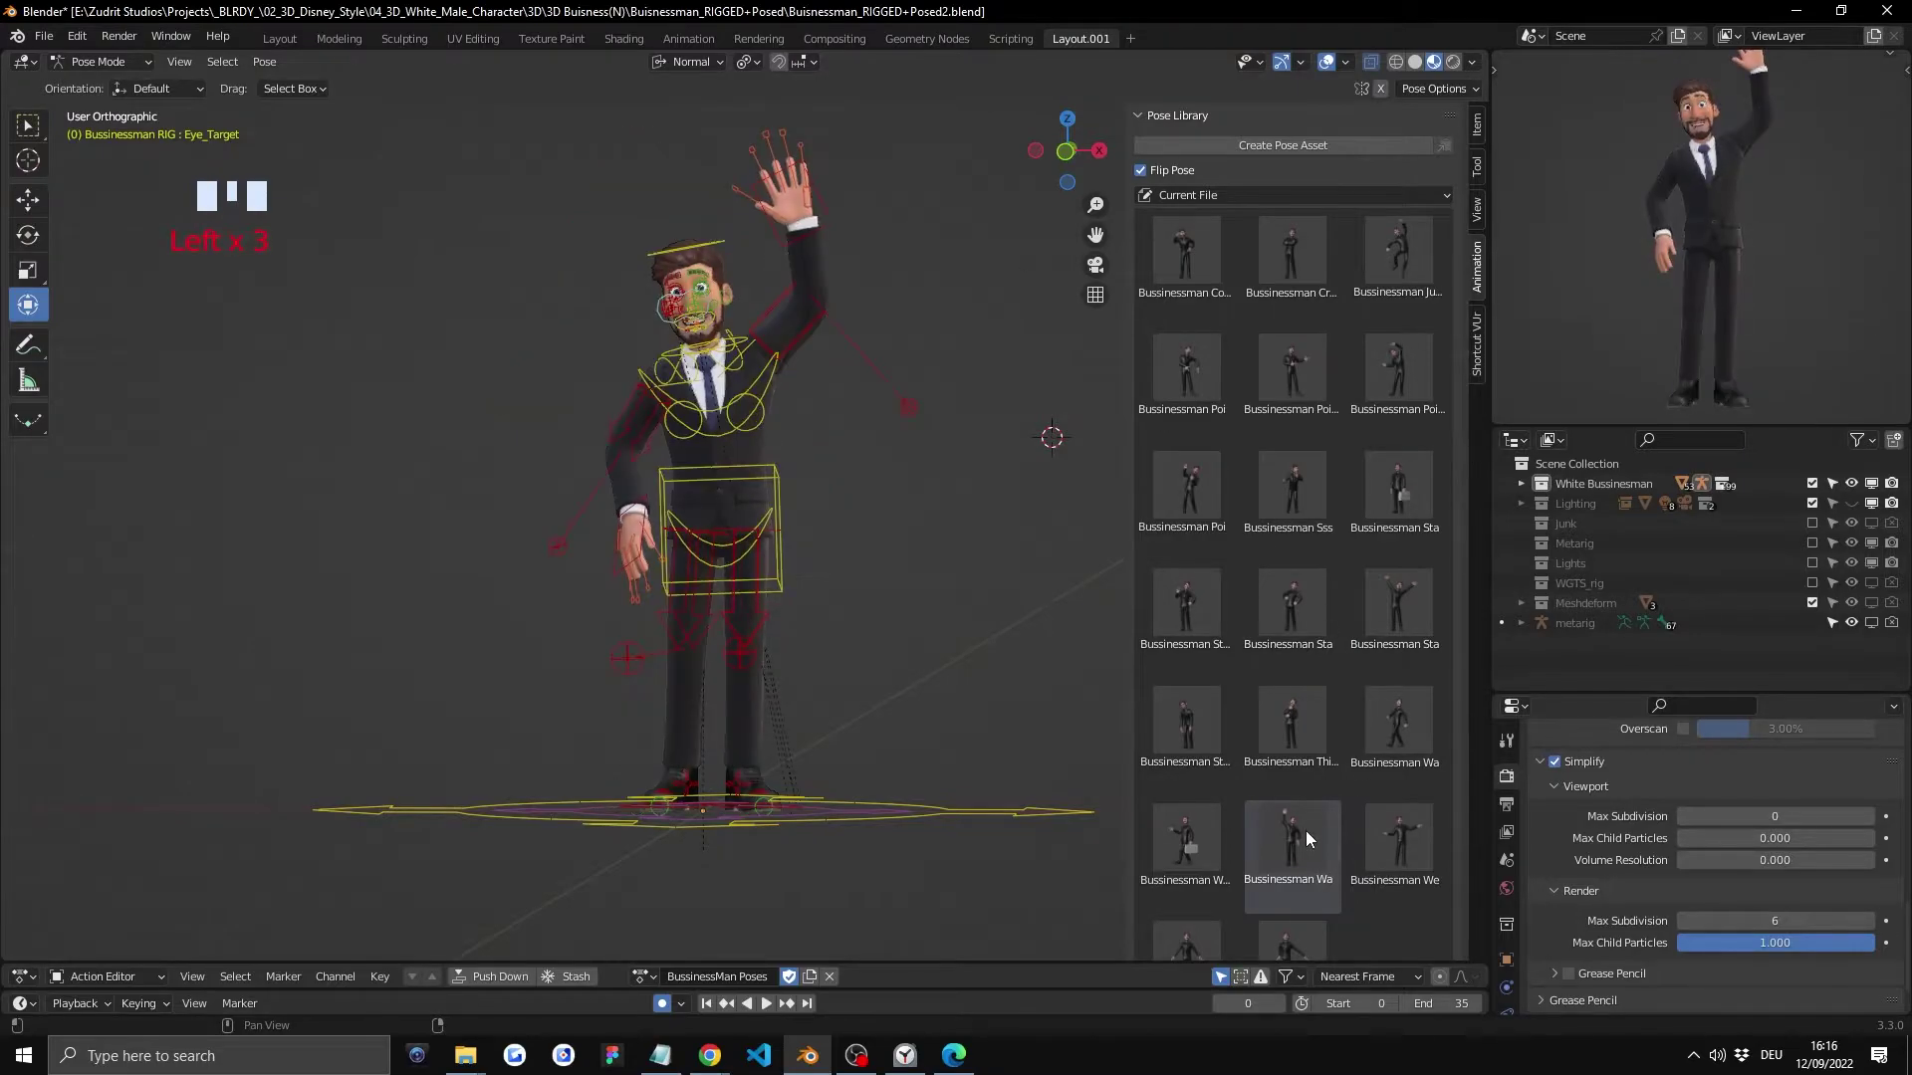
# Step: Try the briefcase walking pose with Flip Pose off and again with it on
pyautogui.click(1142, 171)
pyautogui.doubleClick(1212, 838)
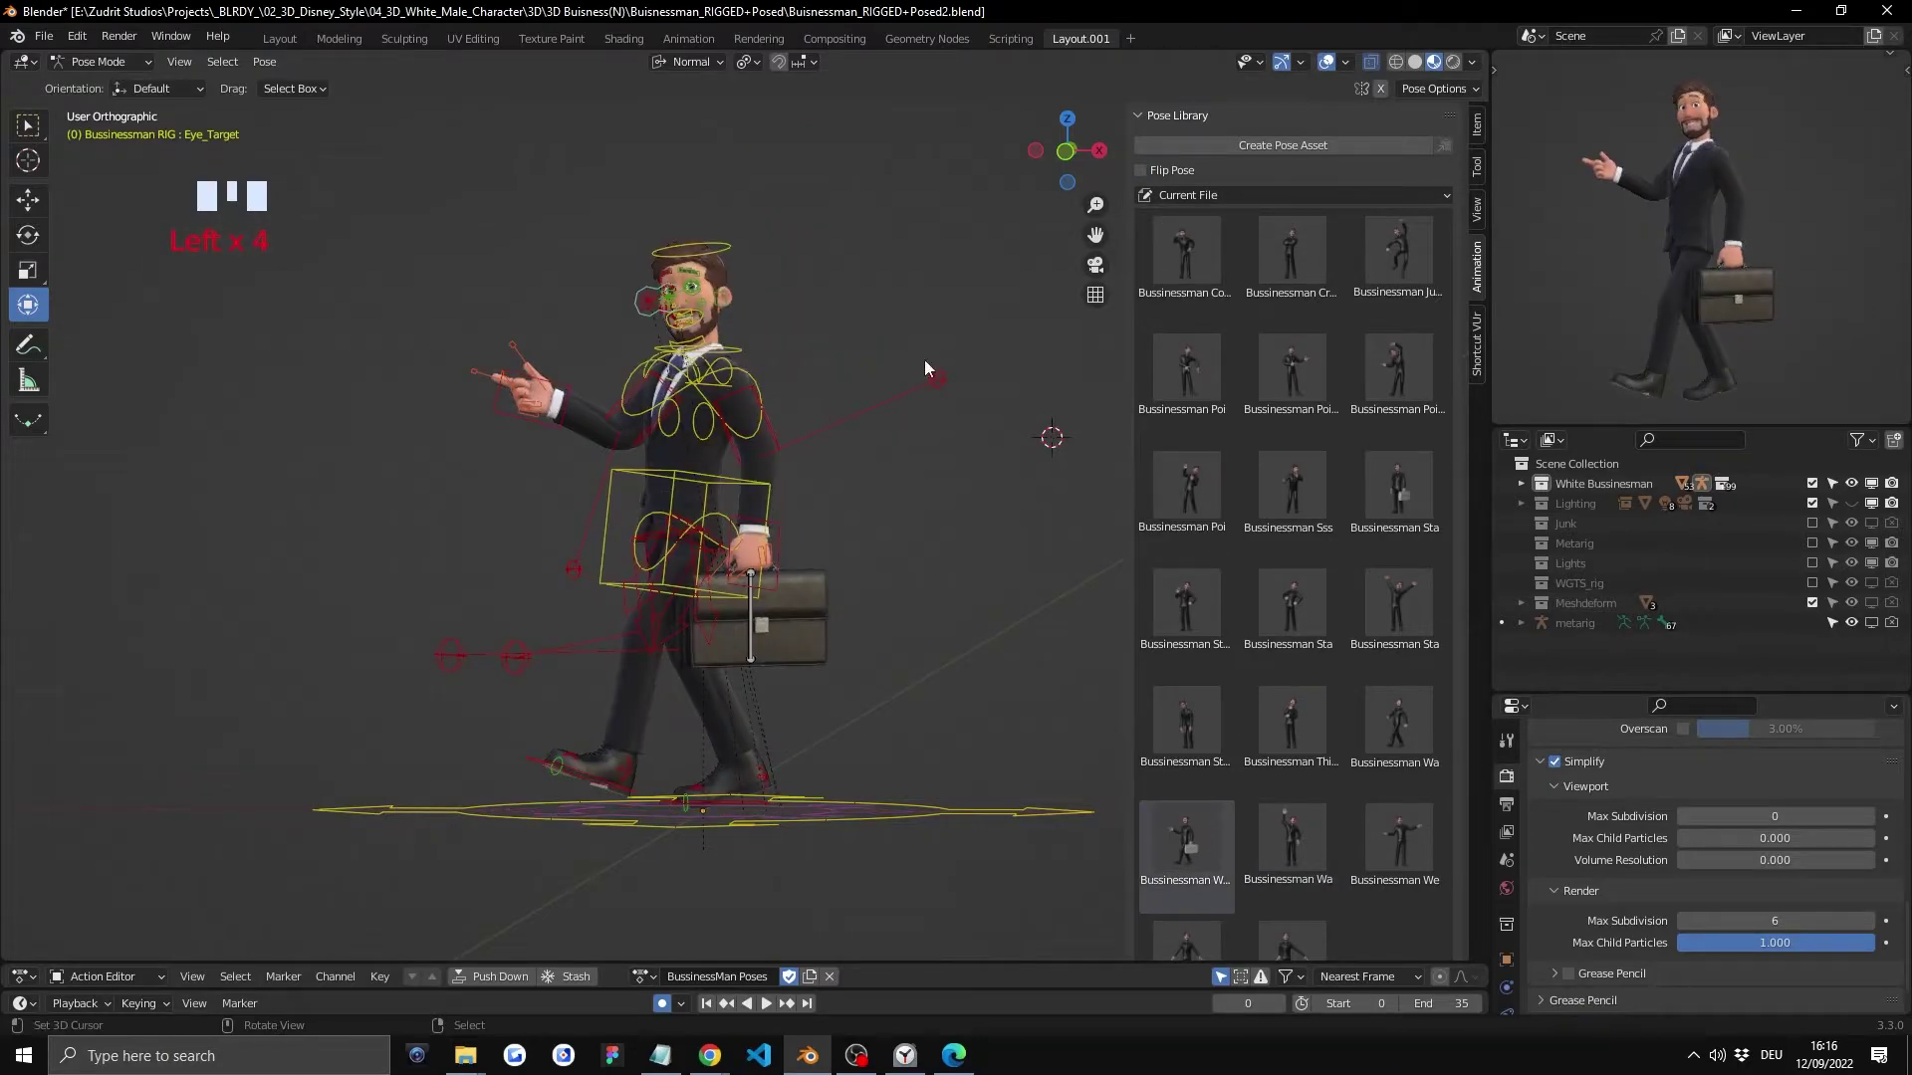
pyautogui.click(1153, 174)
pyautogui.doubleClick(1195, 854)
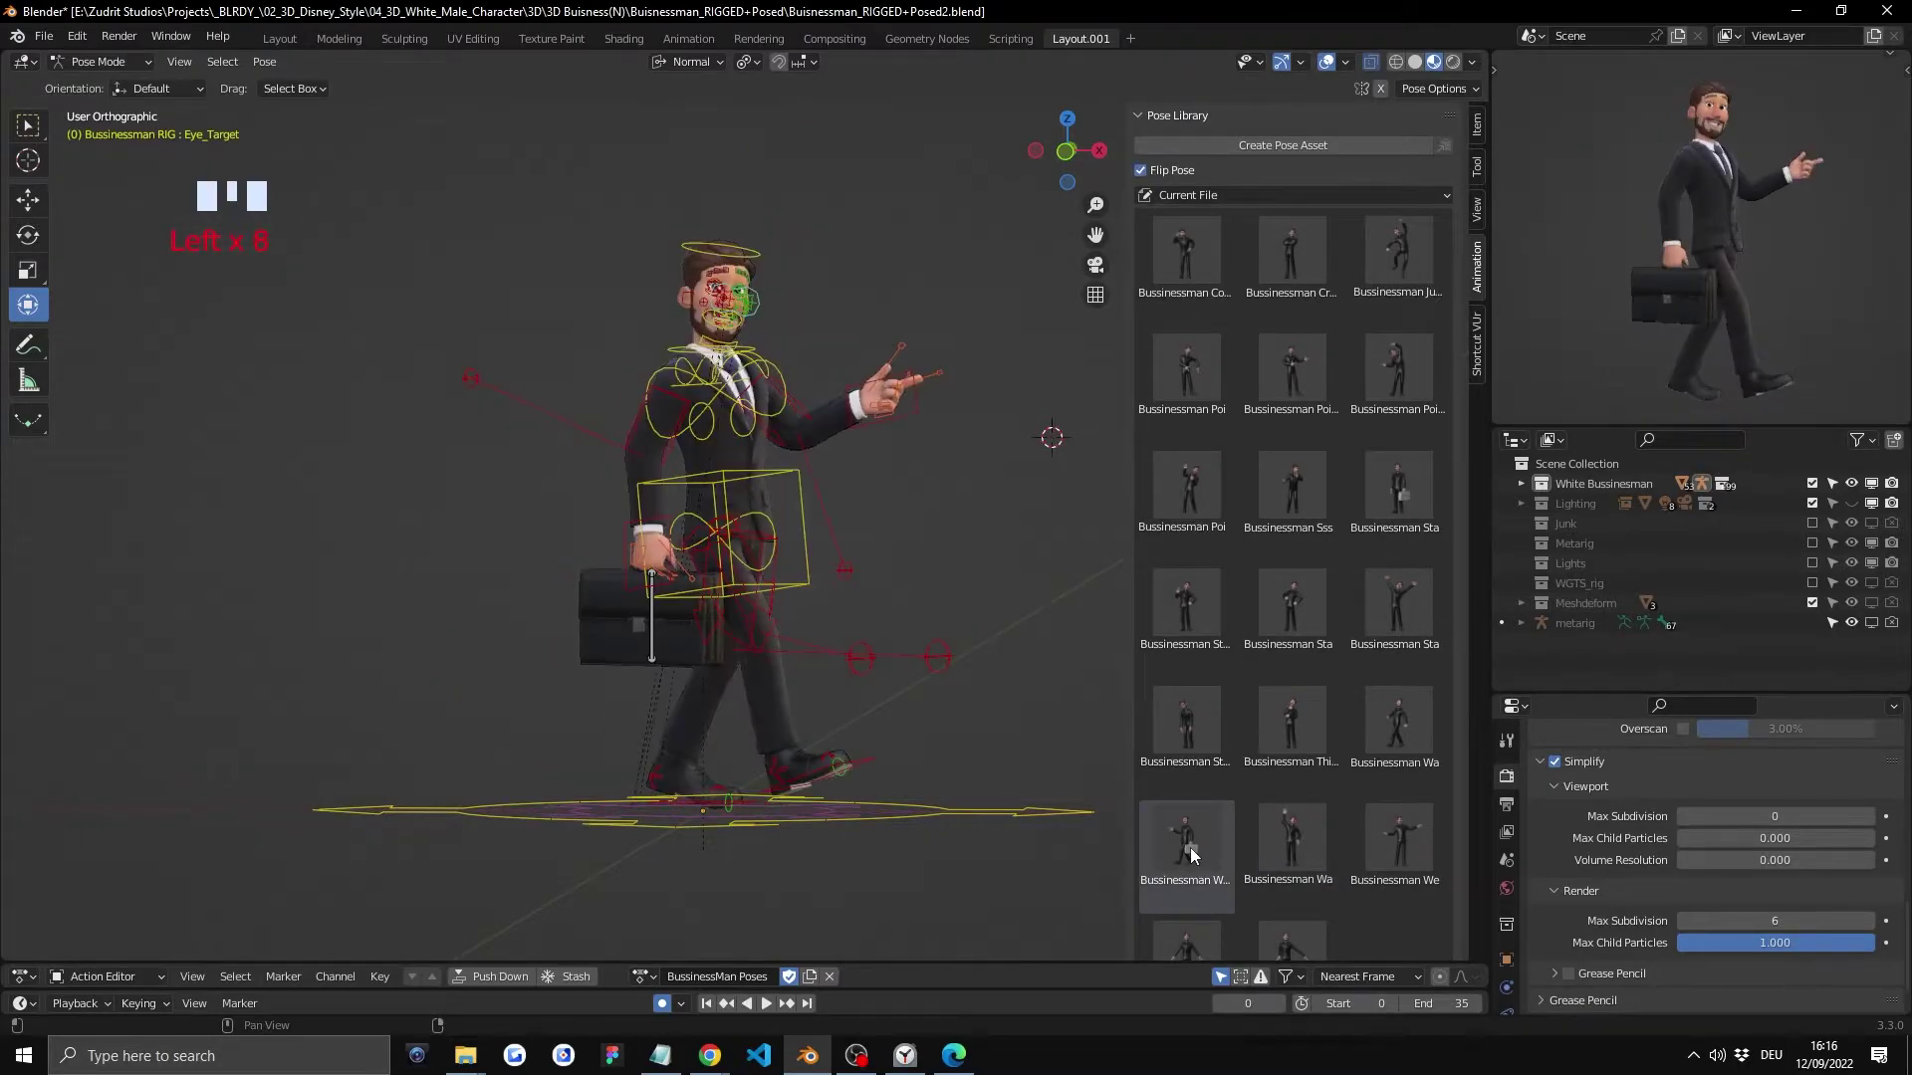
# Step: Apply the standing hands-on-hips pose to the character with Flip Pose turned off
pyautogui.doubleClick(1269, 840)
pyautogui.doubleClick(1281, 646)
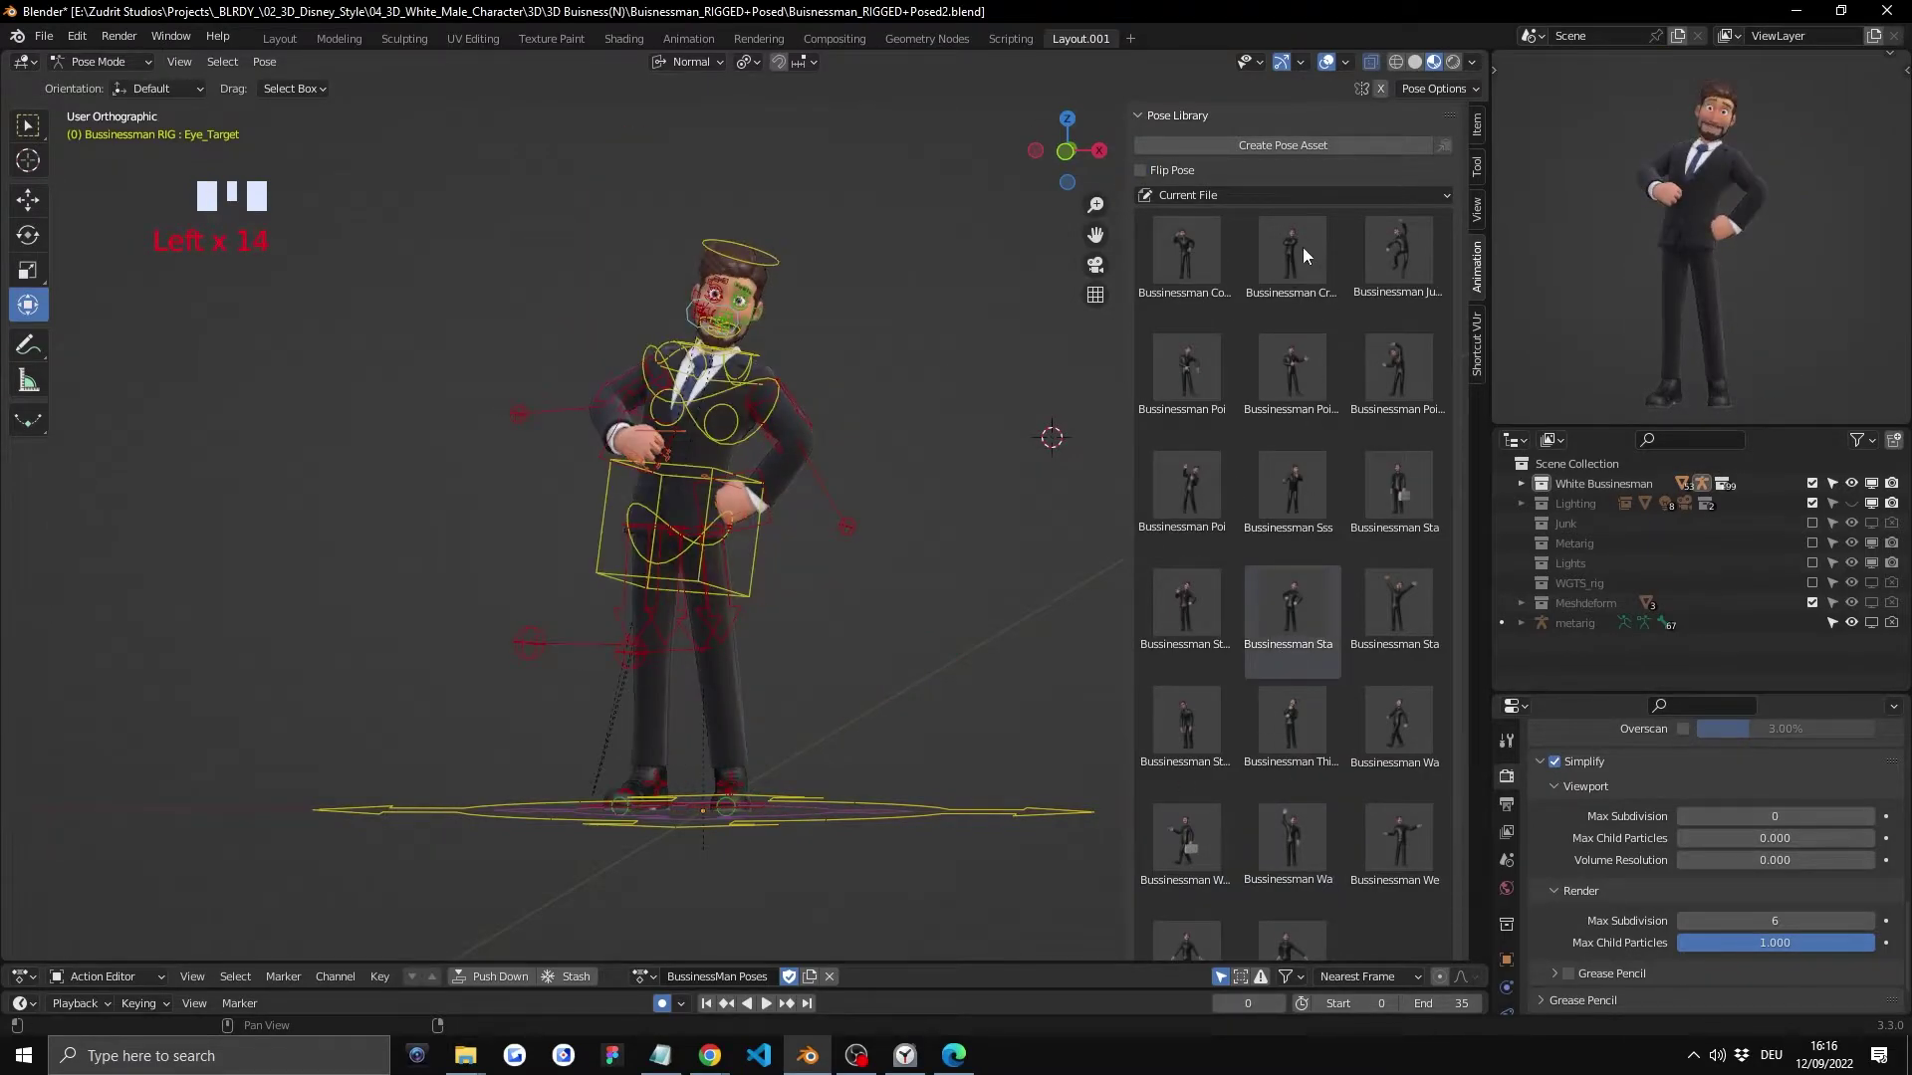
pyautogui.scroll(-6, 1295, 432)
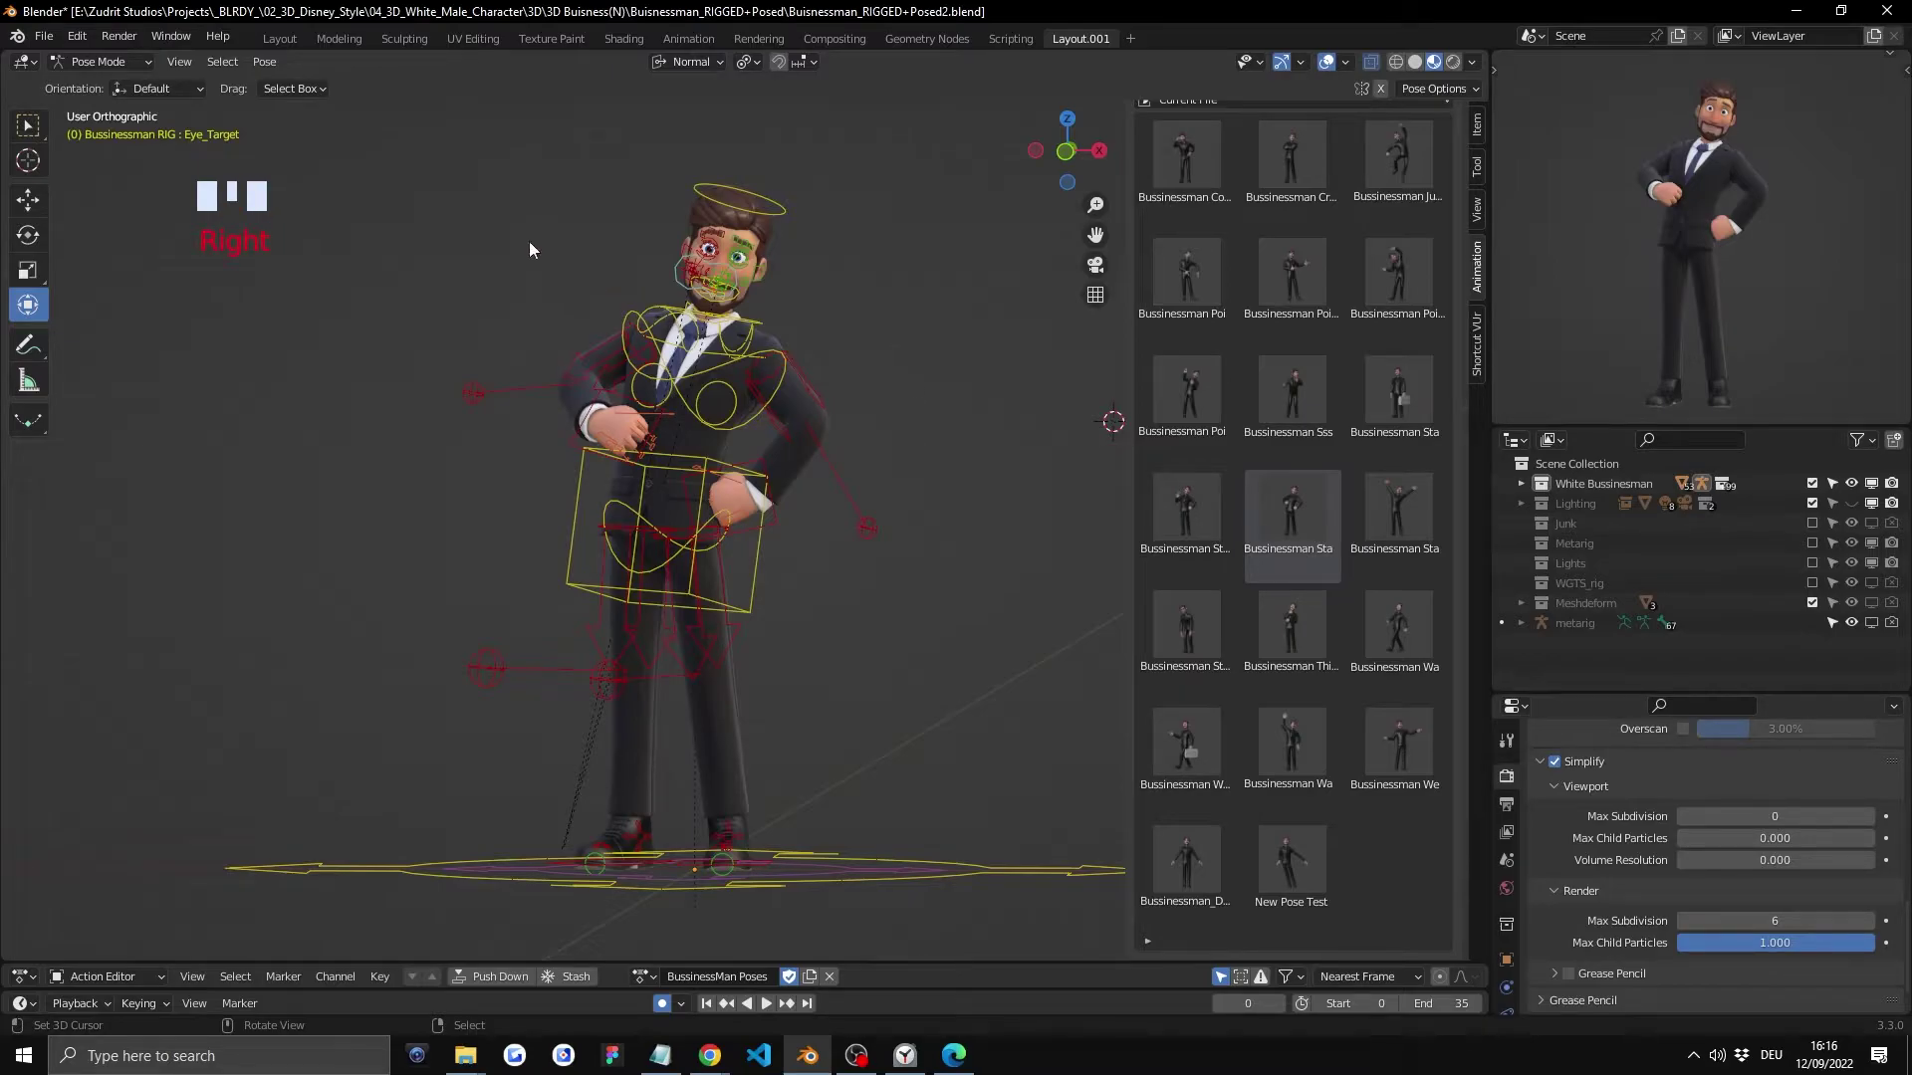
# Step: Return to Object Mode and select the character's rig
pyautogui.hotkey('ctrl', 'Tab')
pyautogui.click(474, 277)
pyautogui.click(757, 326)
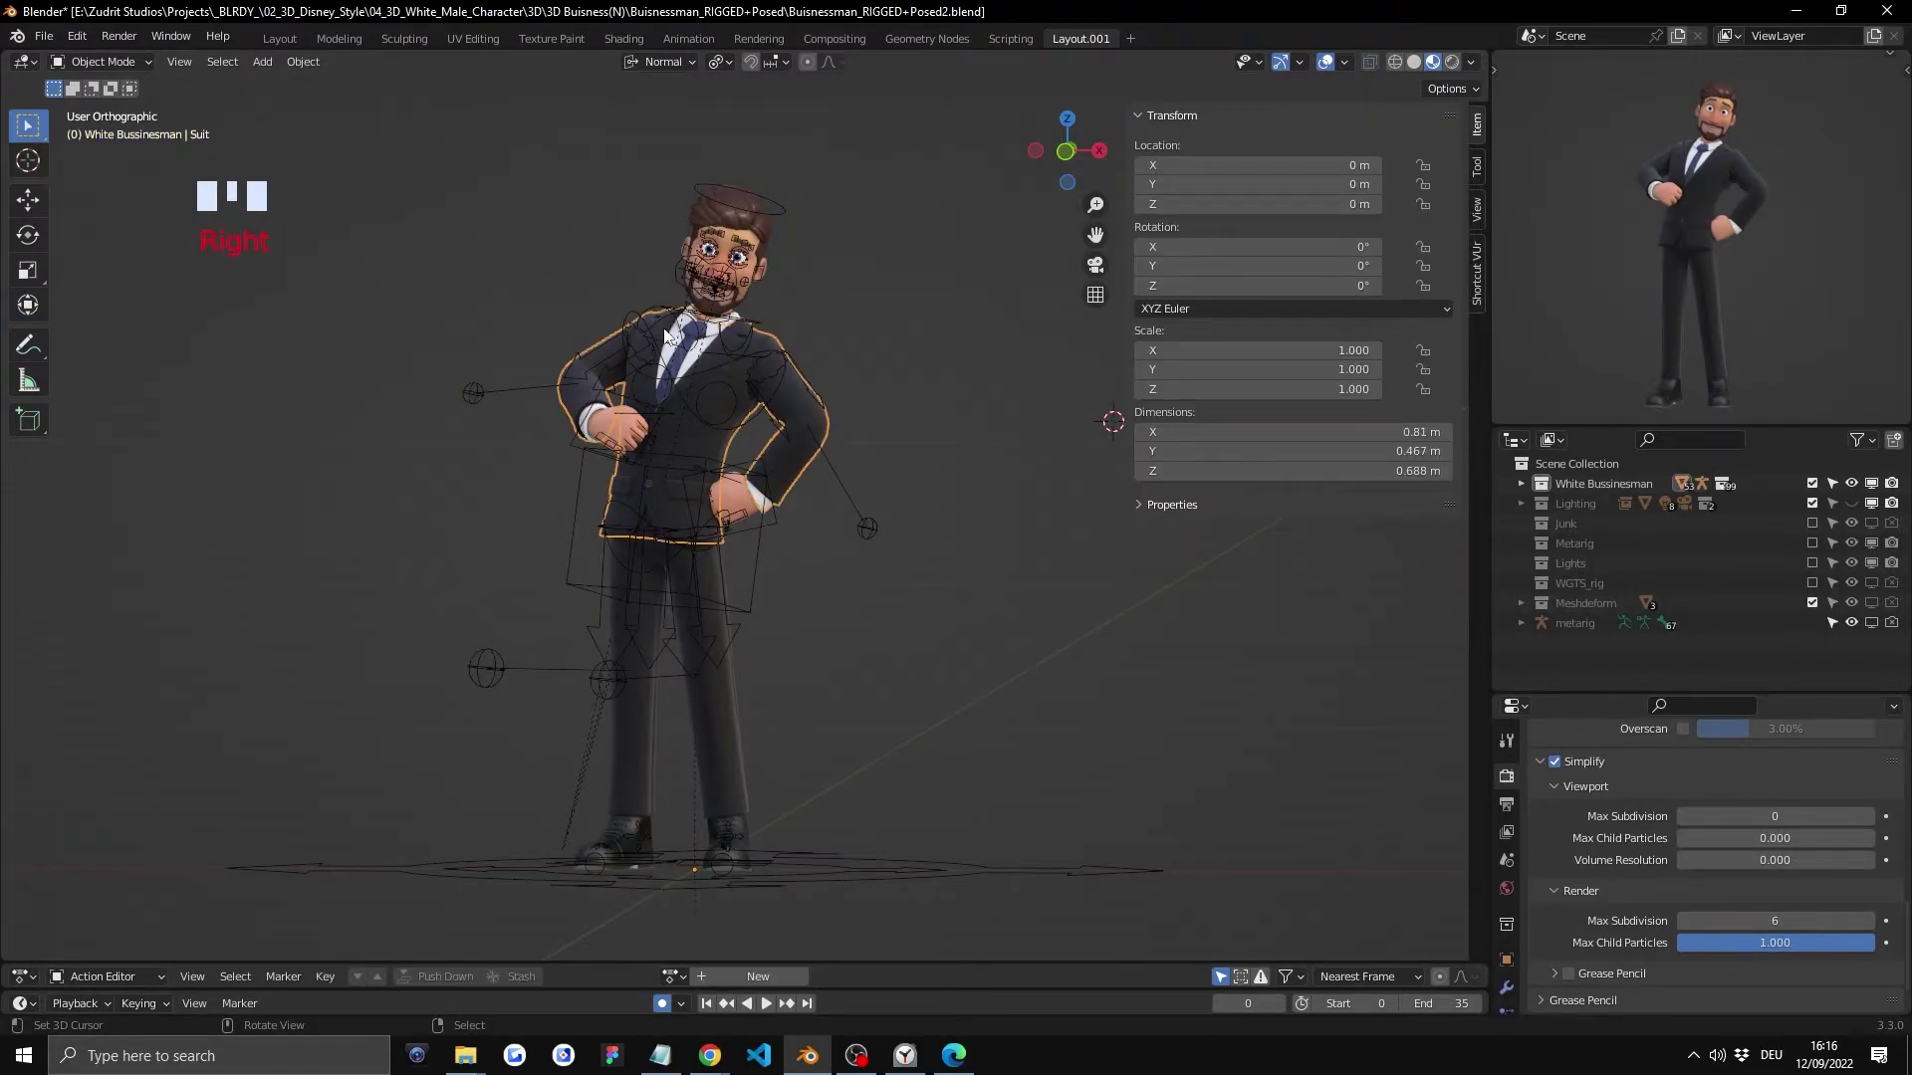
pyautogui.click(757, 326)
pyautogui.scroll(-2, 867, 339)
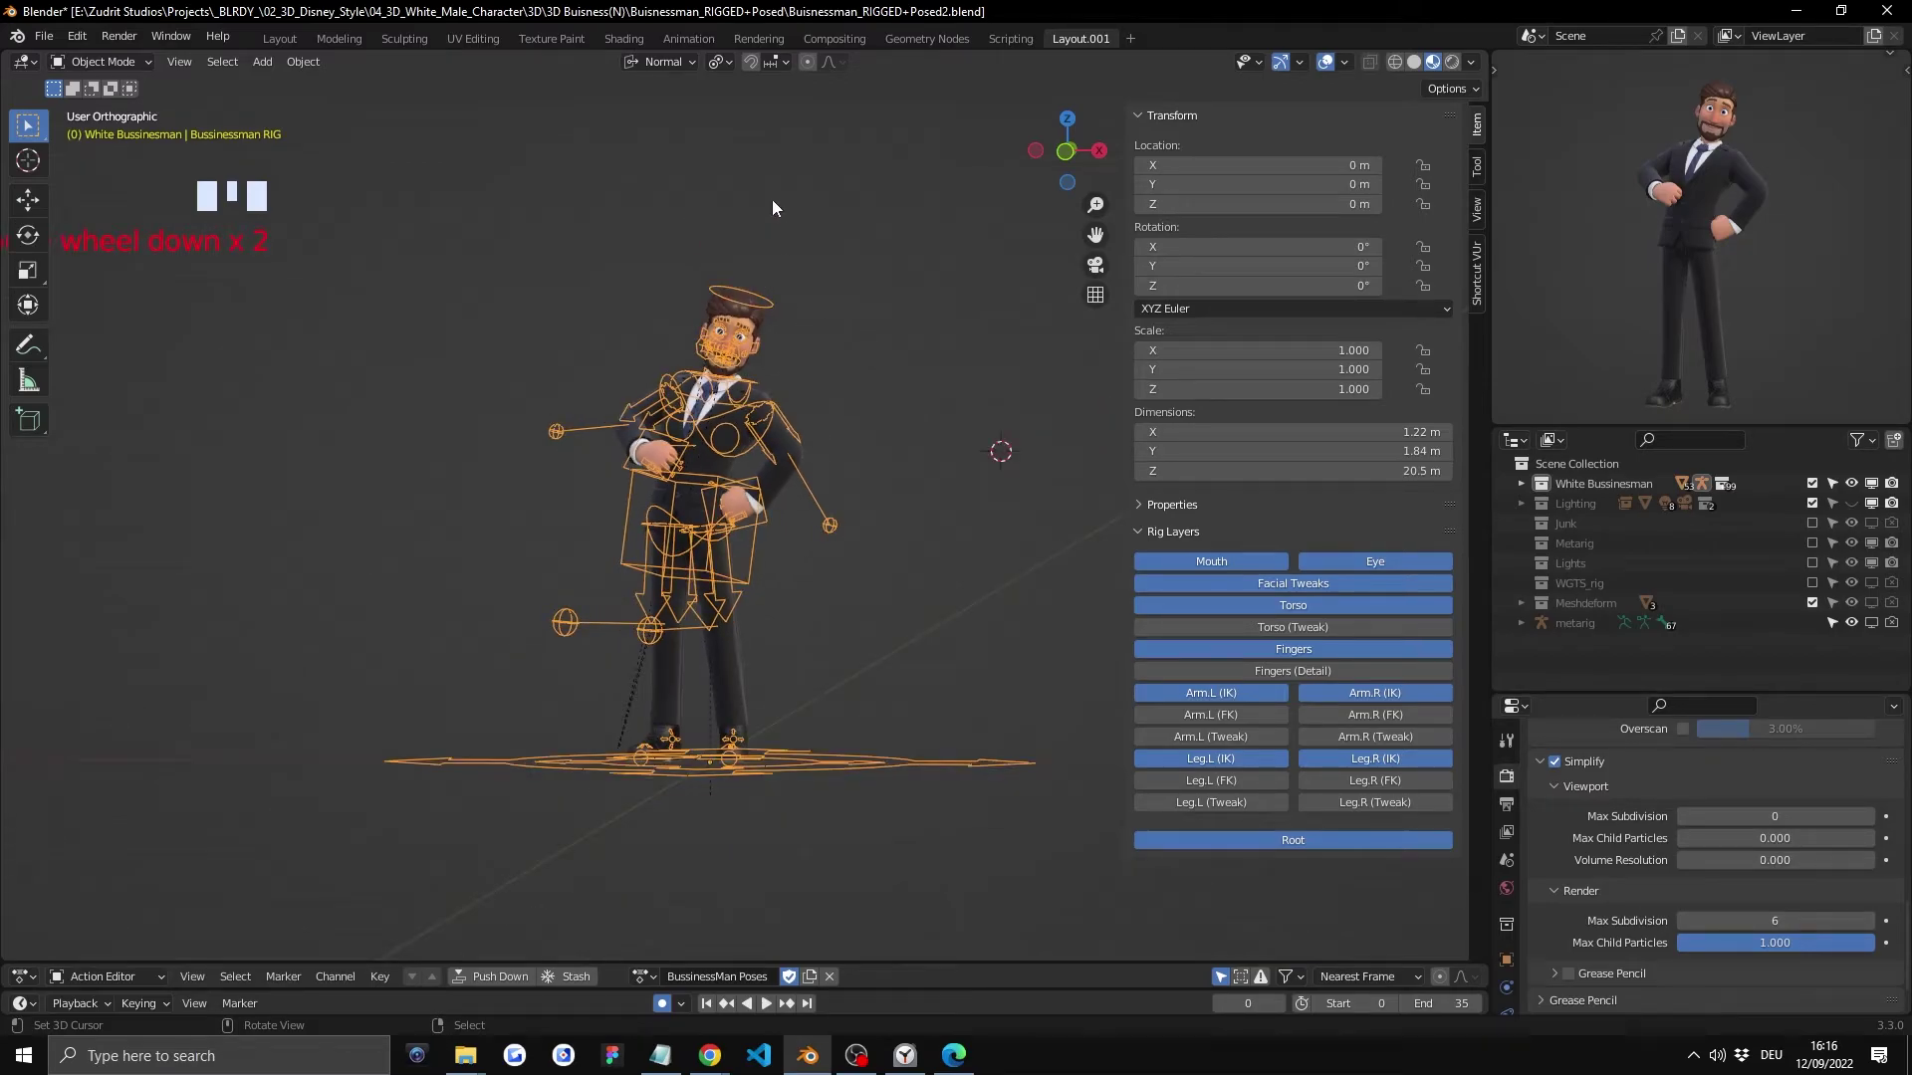
pyautogui.scroll(2, 755, 297)
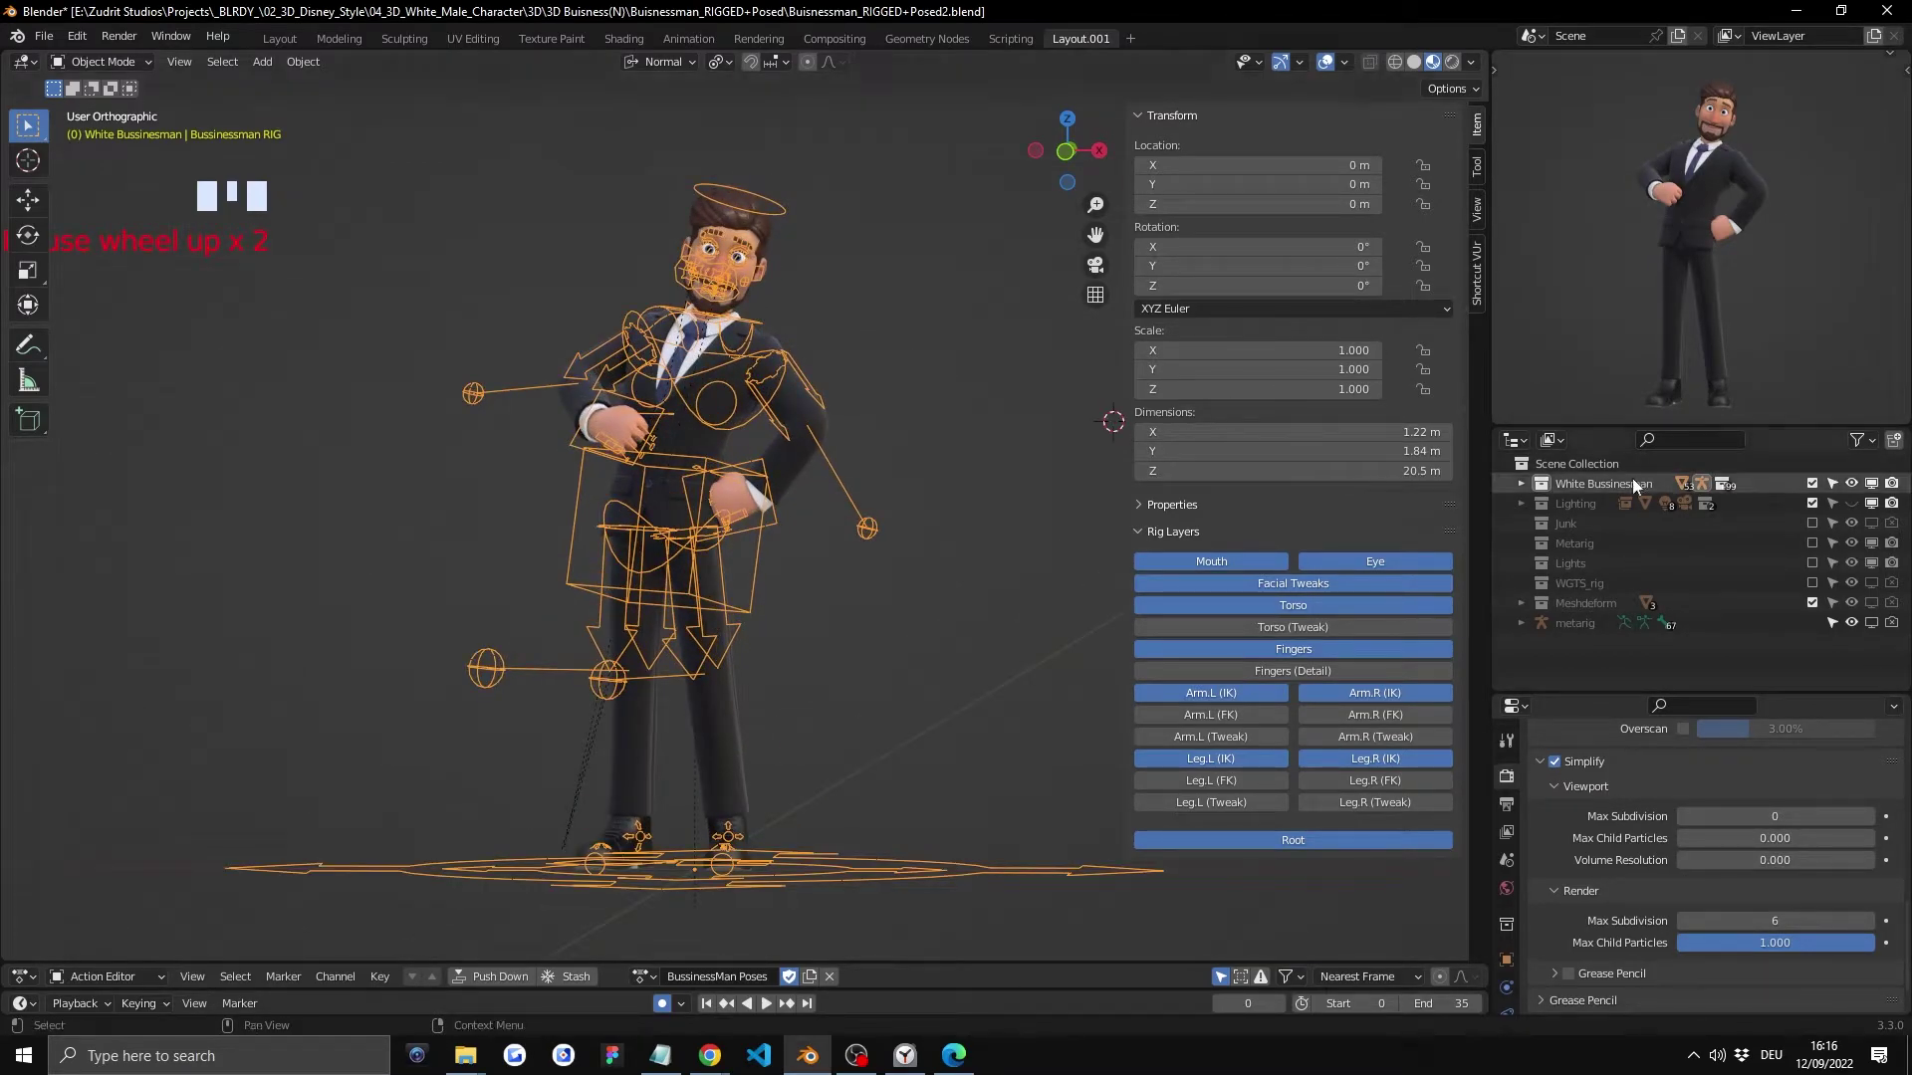
# Step: Toggle the Lighting collection's viewport visibility on and off repeatedly, leaving it hidden
pyautogui.click(1850, 503)
pyautogui.click(1851, 503)
pyautogui.click(1852, 503)
pyautogui.click(1852, 503)
pyautogui.click(1852, 503)
pyautogui.click(1852, 503)
pyautogui.click(1852, 503)
pyautogui.click(1852, 503)
pyautogui.click(1852, 503)
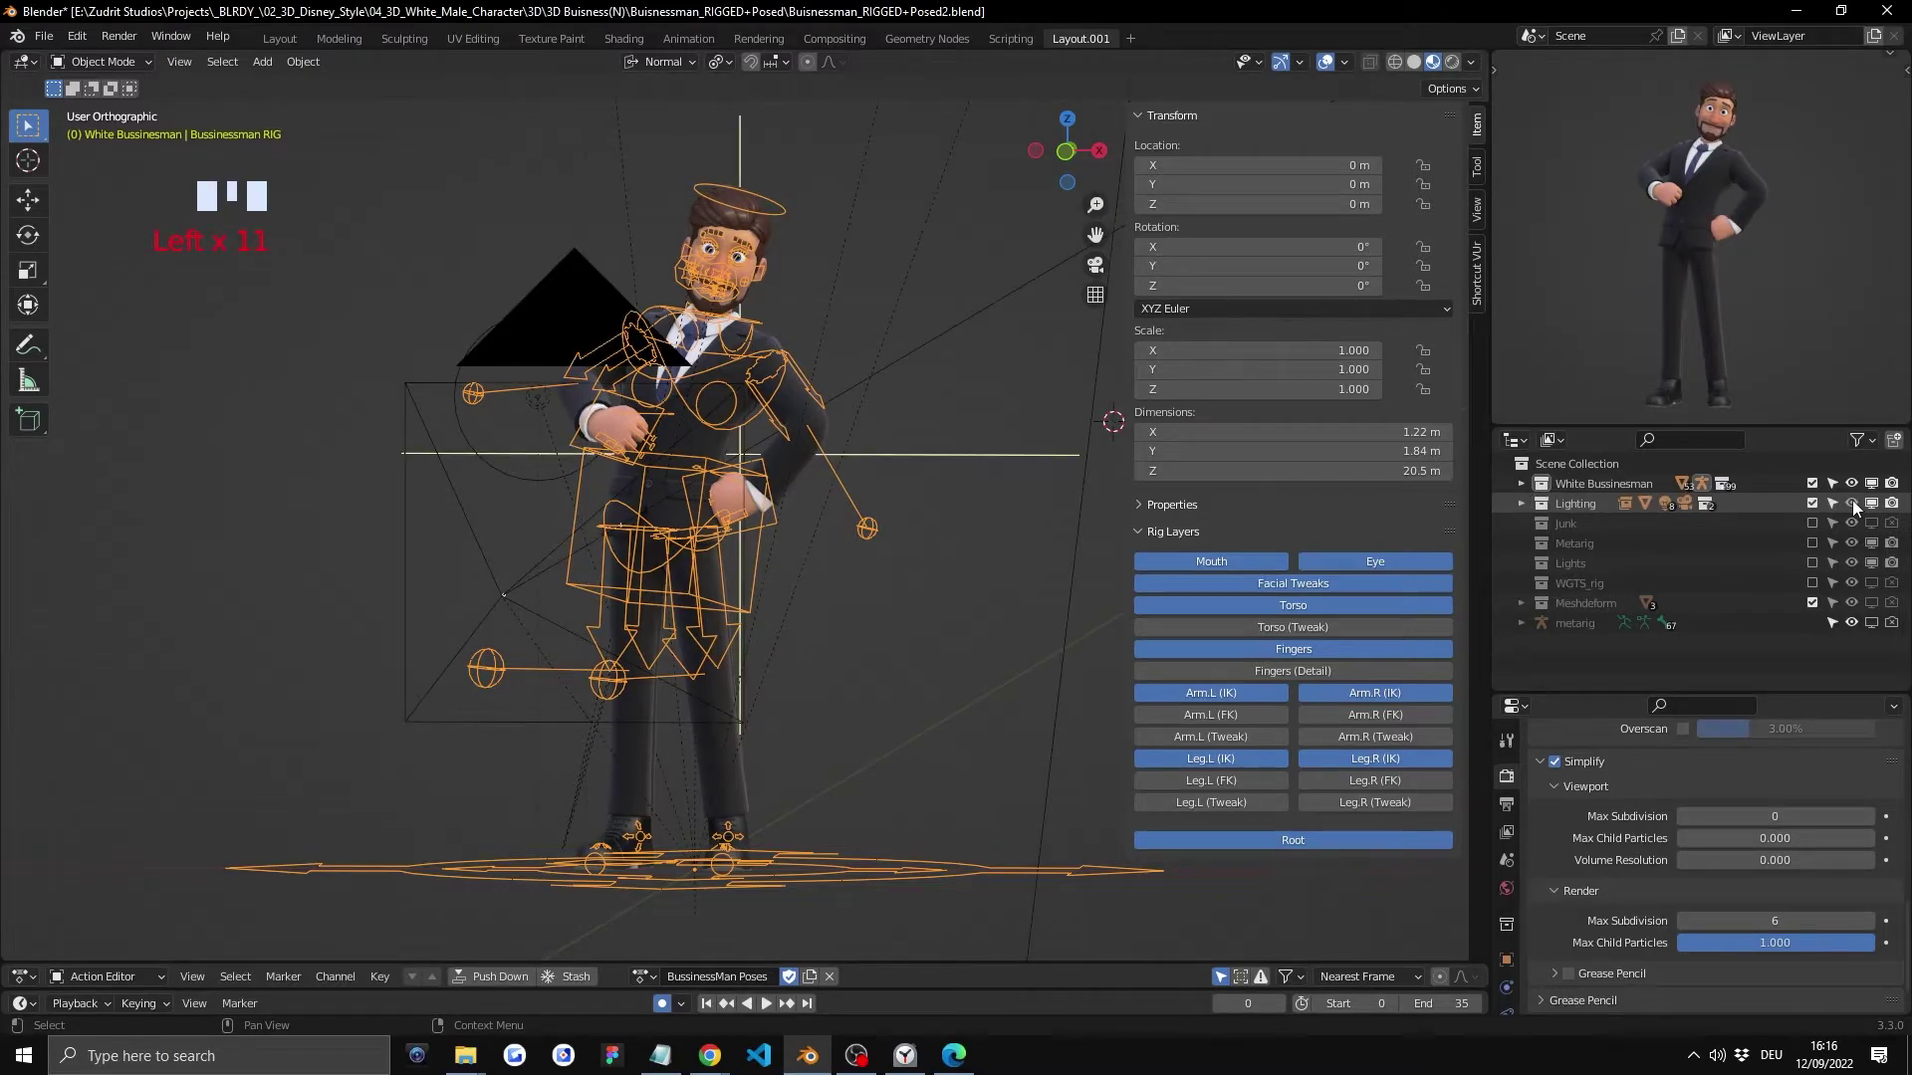
pyautogui.click(1852, 503)
# Step: Toggle the Lighting collection's render visibility off and on repeatedly, leaving it enabled for rendering
pyautogui.click(1891, 504)
pyautogui.click(1891, 504)
pyautogui.click(1892, 504)
pyautogui.click(1891, 504)
pyautogui.click(1893, 504)
pyautogui.click(1892, 504)
pyautogui.click(1892, 504)
pyautogui.click(1892, 504)
pyautogui.click(1891, 504)
pyautogui.click(1892, 504)
pyautogui.click(1892, 504)
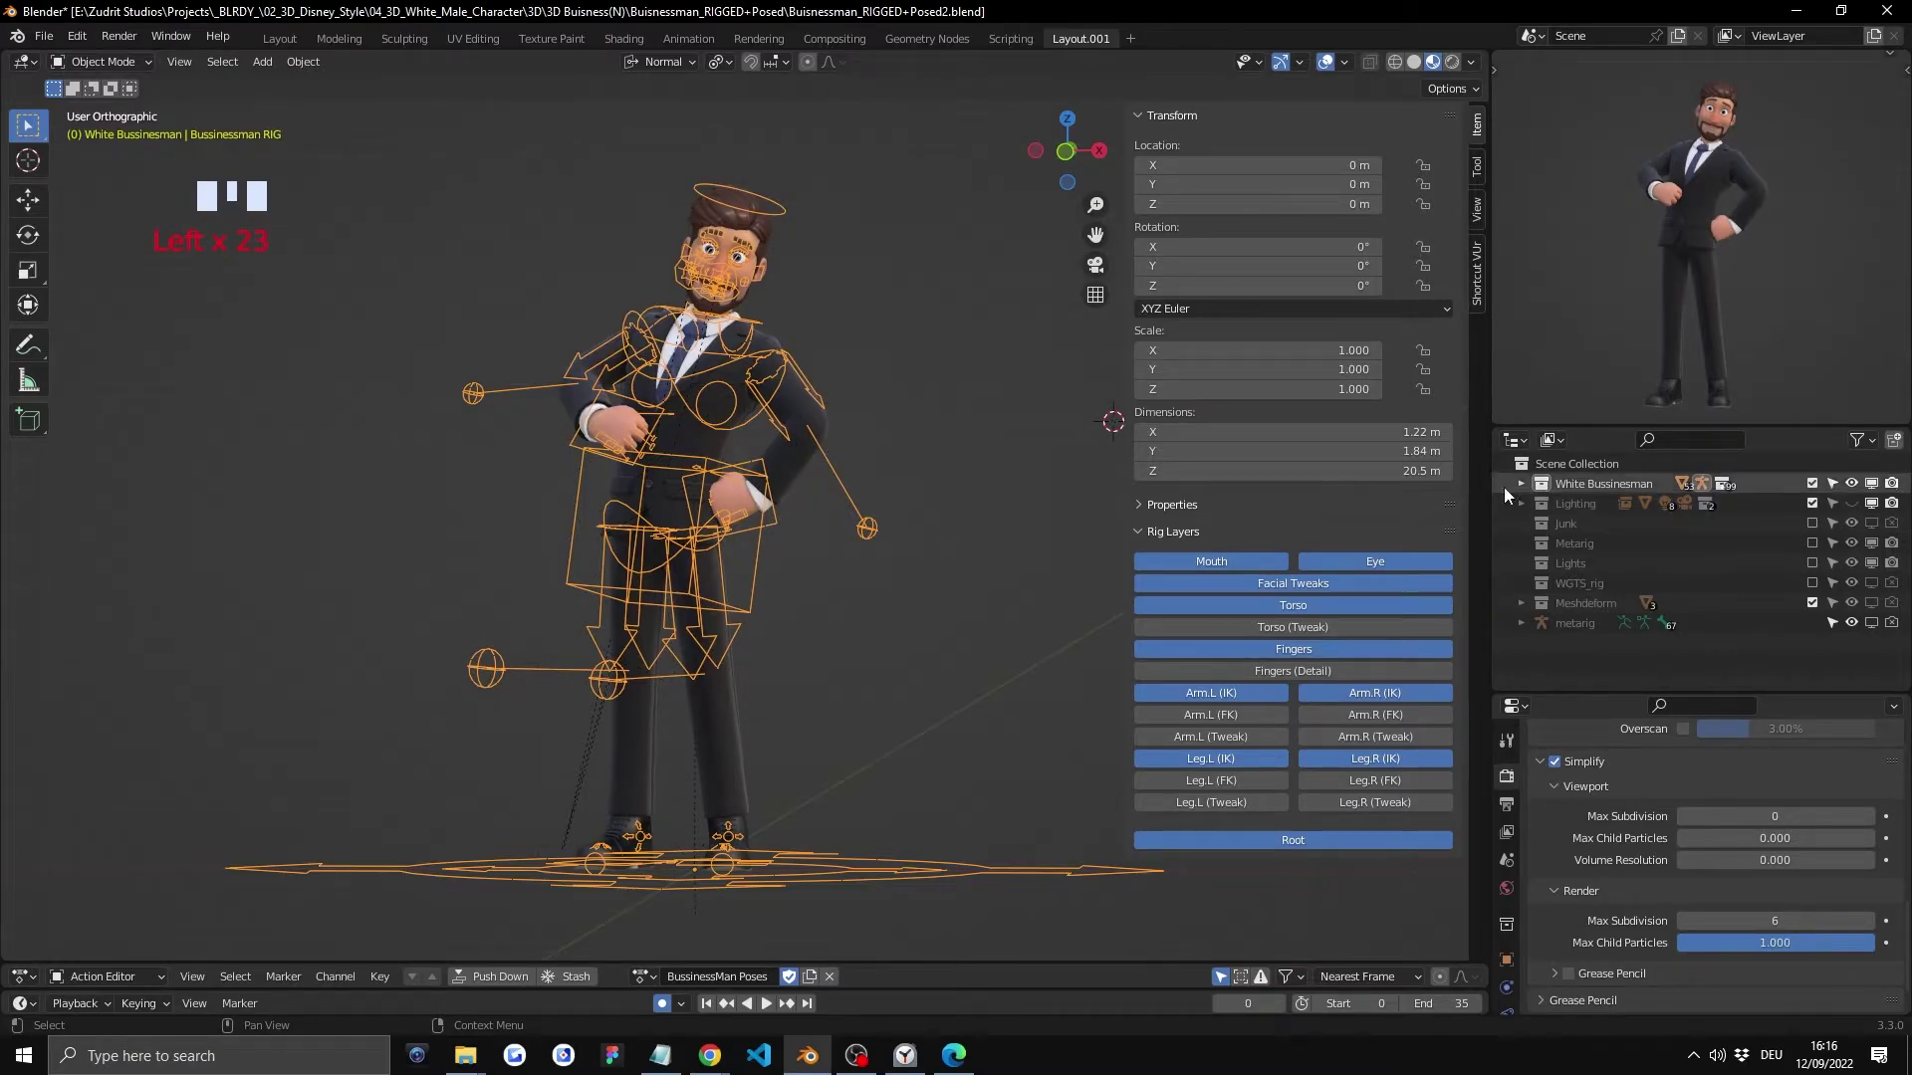
# Step: Render the current frame as a still image, inspect the posed character in the result, and close the render view
pyautogui.click(134, 35)
pyautogui.click(139, 60)
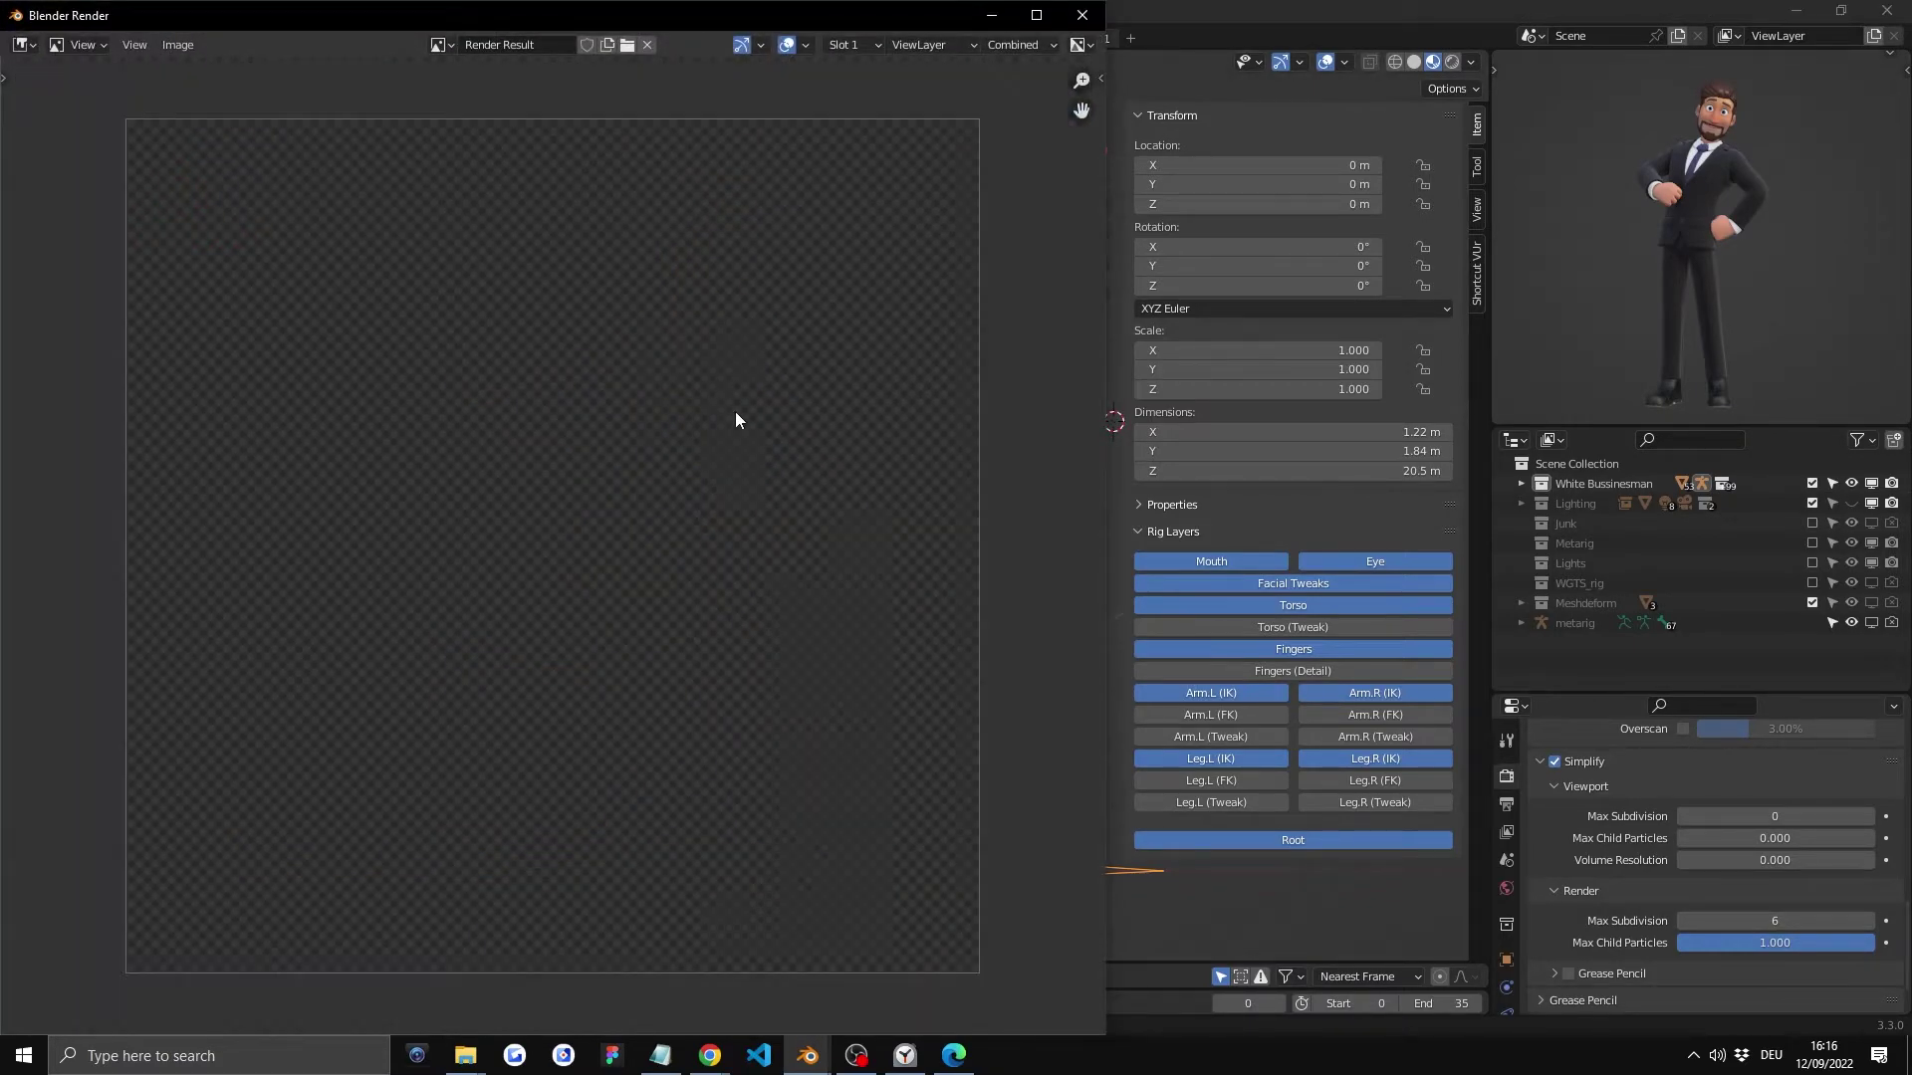
pyautogui.scroll(15, 1613, 808)
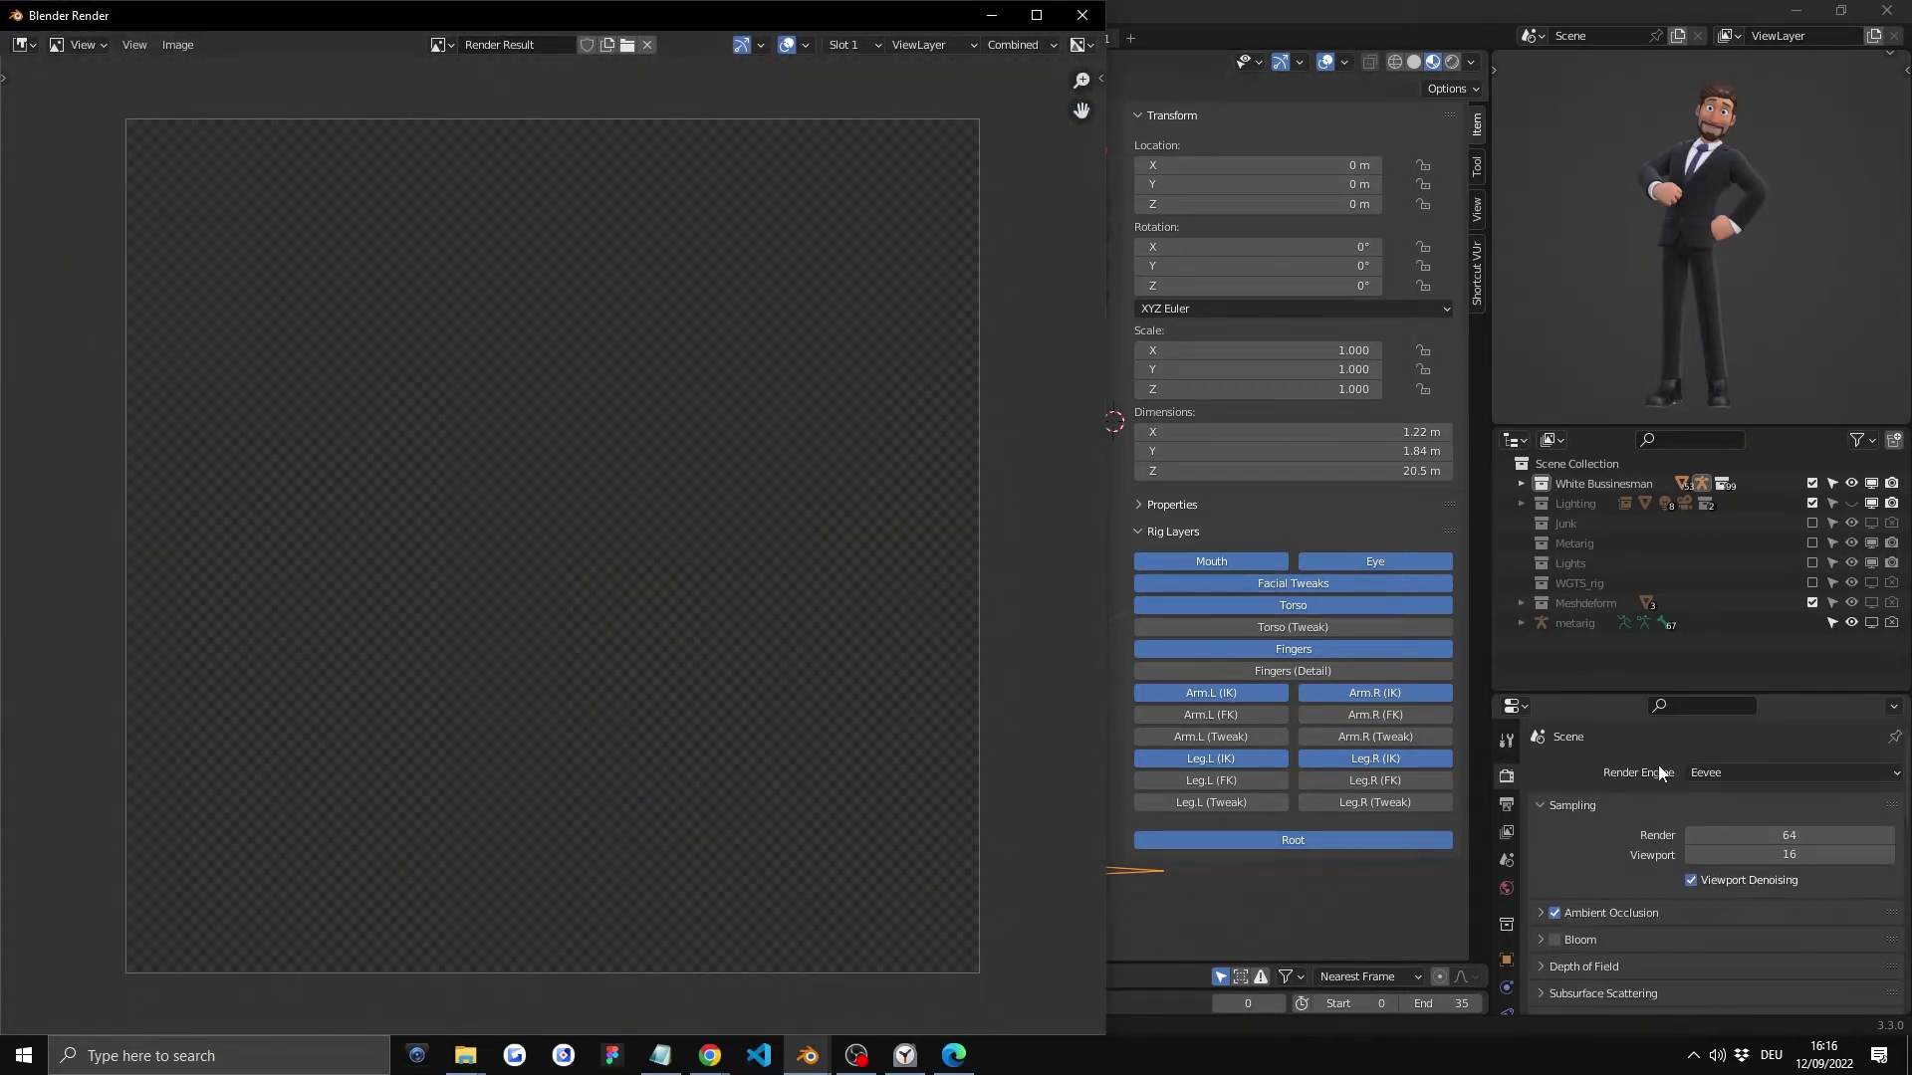
pyautogui.click(1506, 740)
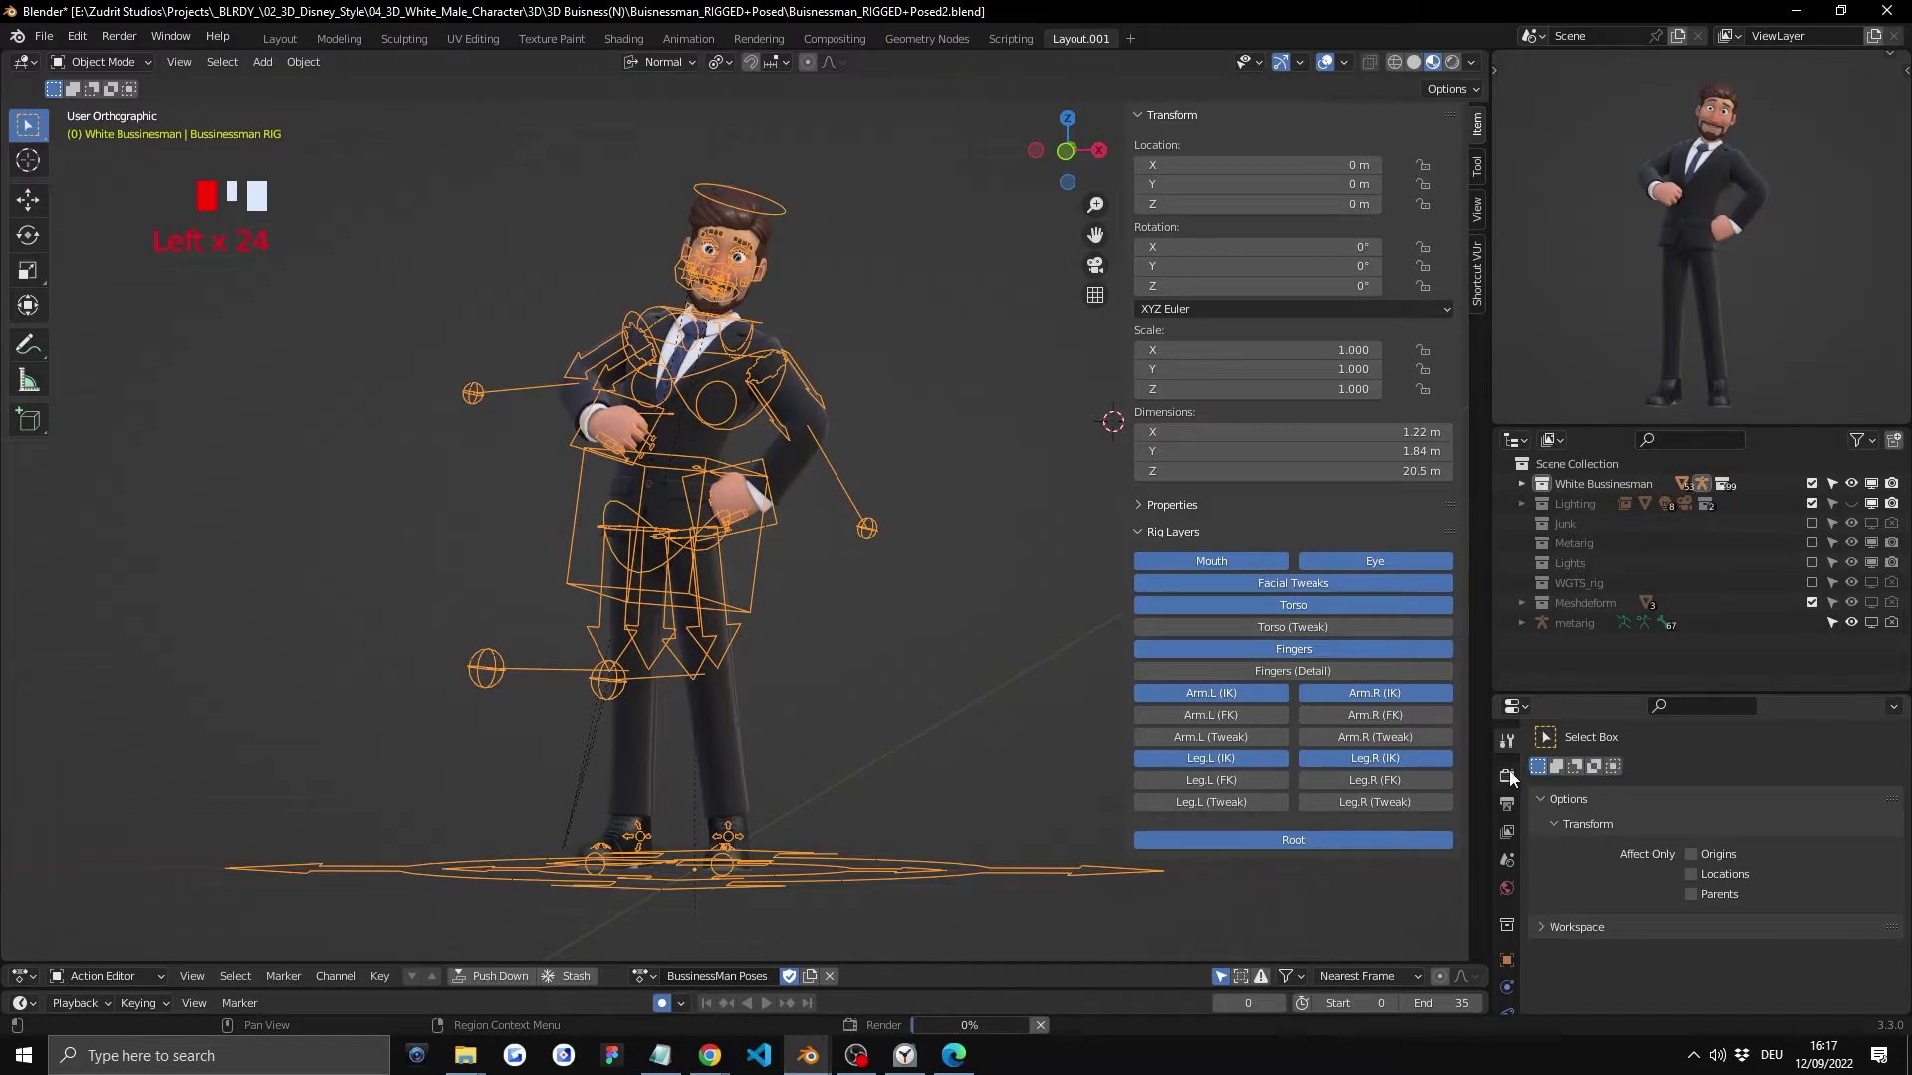
pyautogui.moveTo(808, 1056)
pyautogui.click(887, 976)
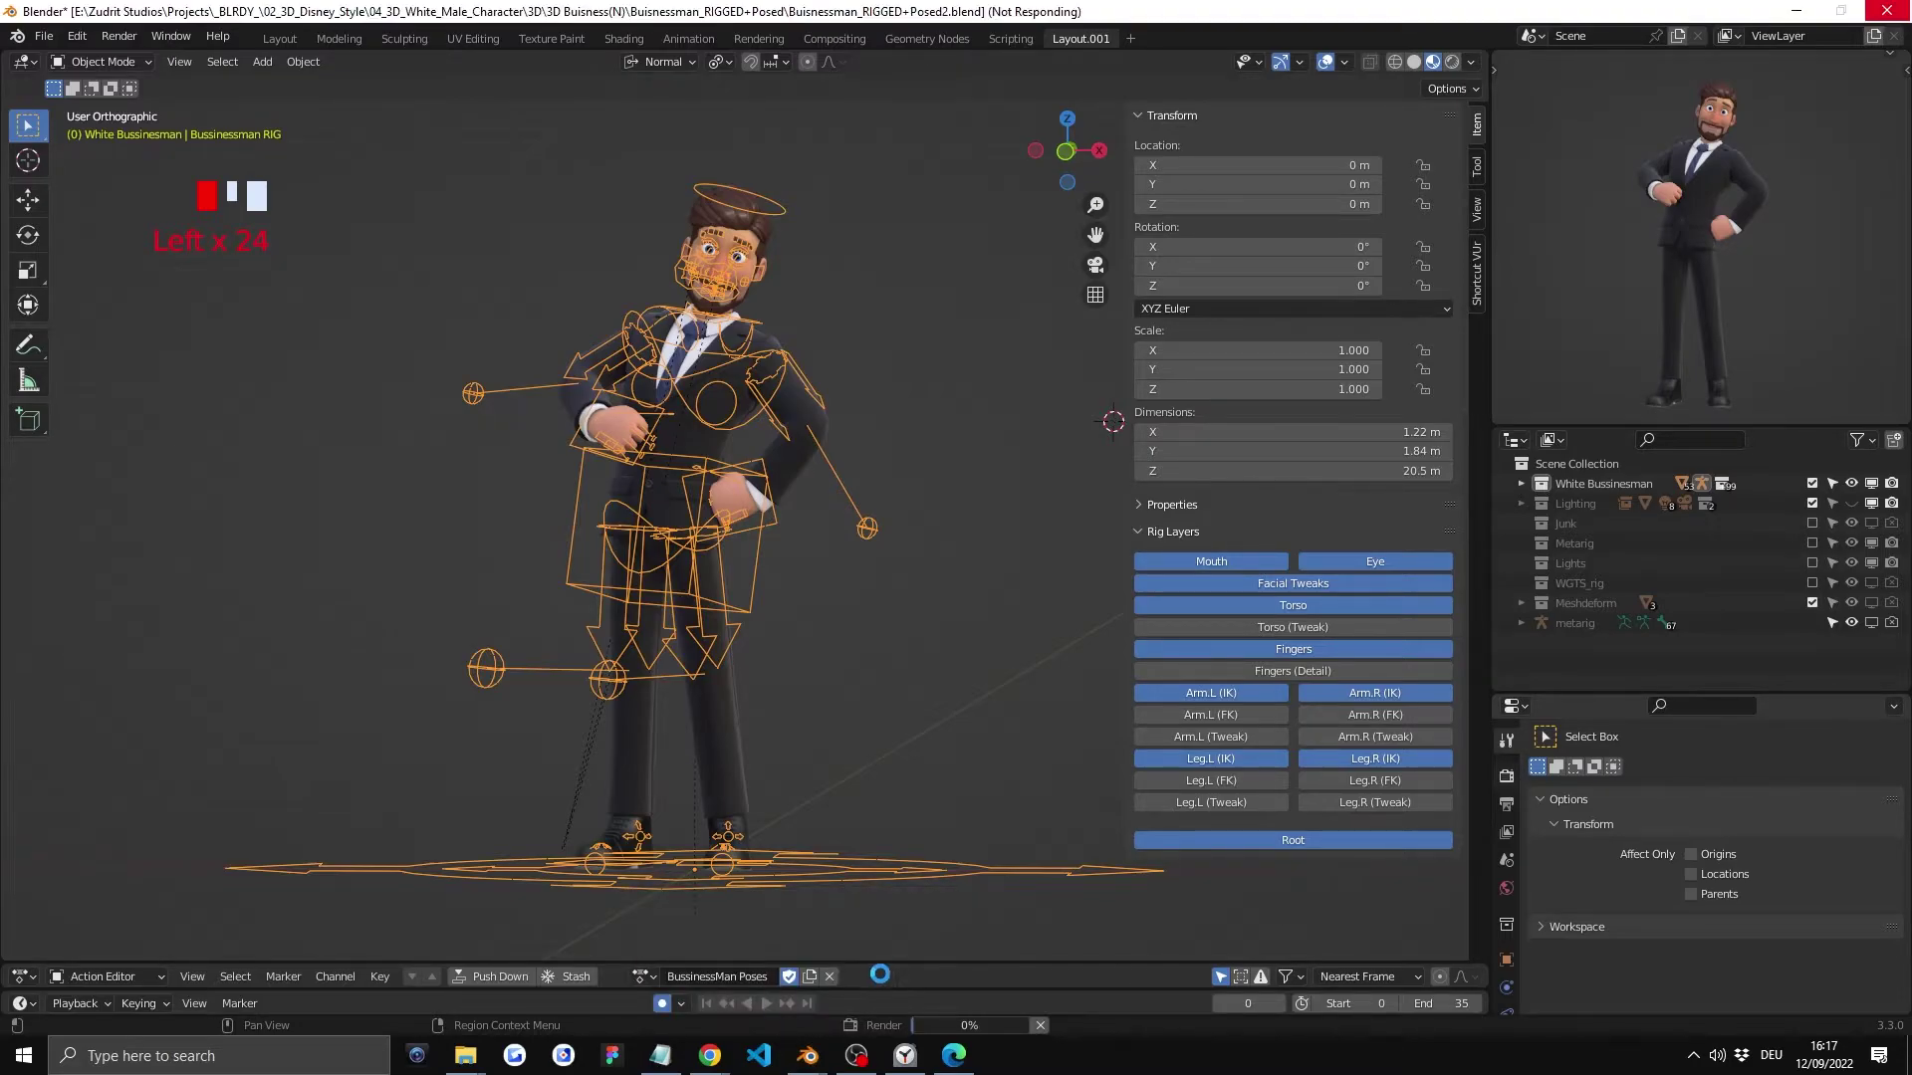
pyautogui.scroll(4, 613, 606)
pyautogui.press('Home')
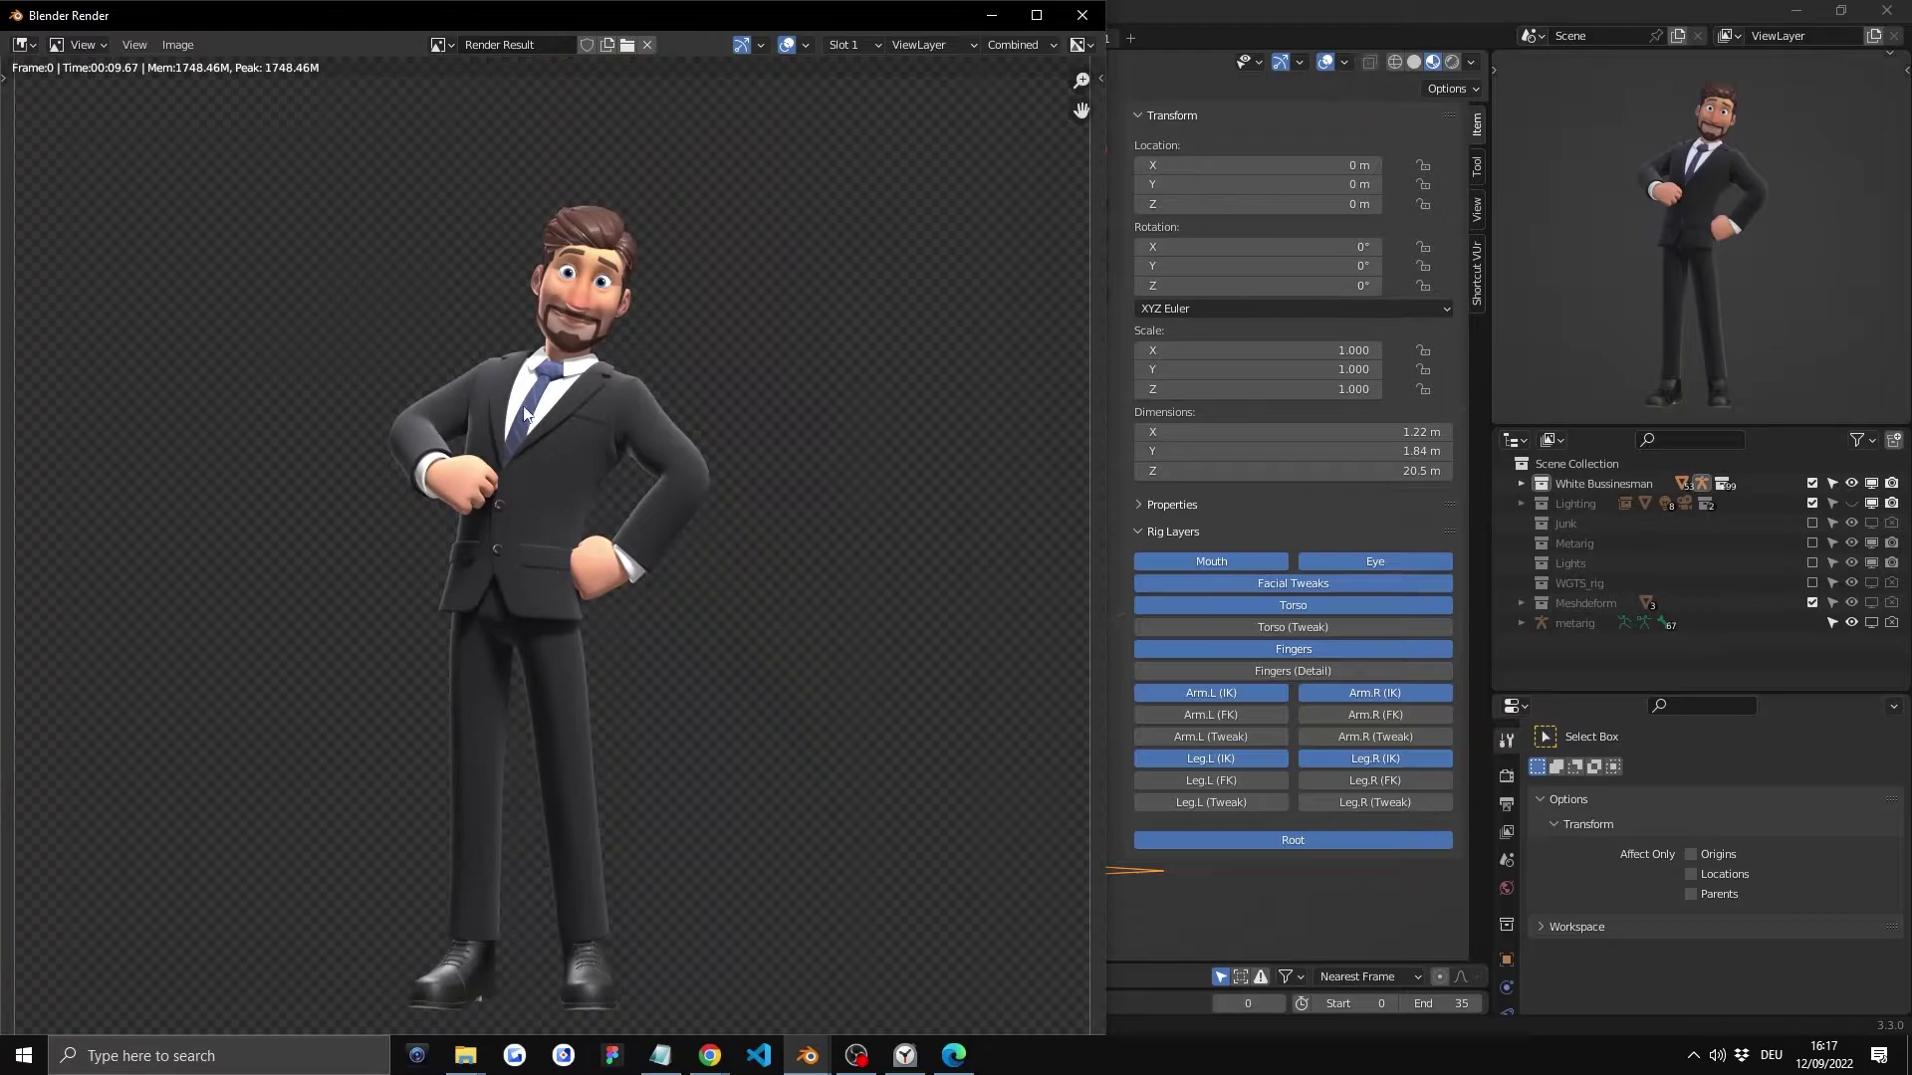
pyautogui.press('Escape')
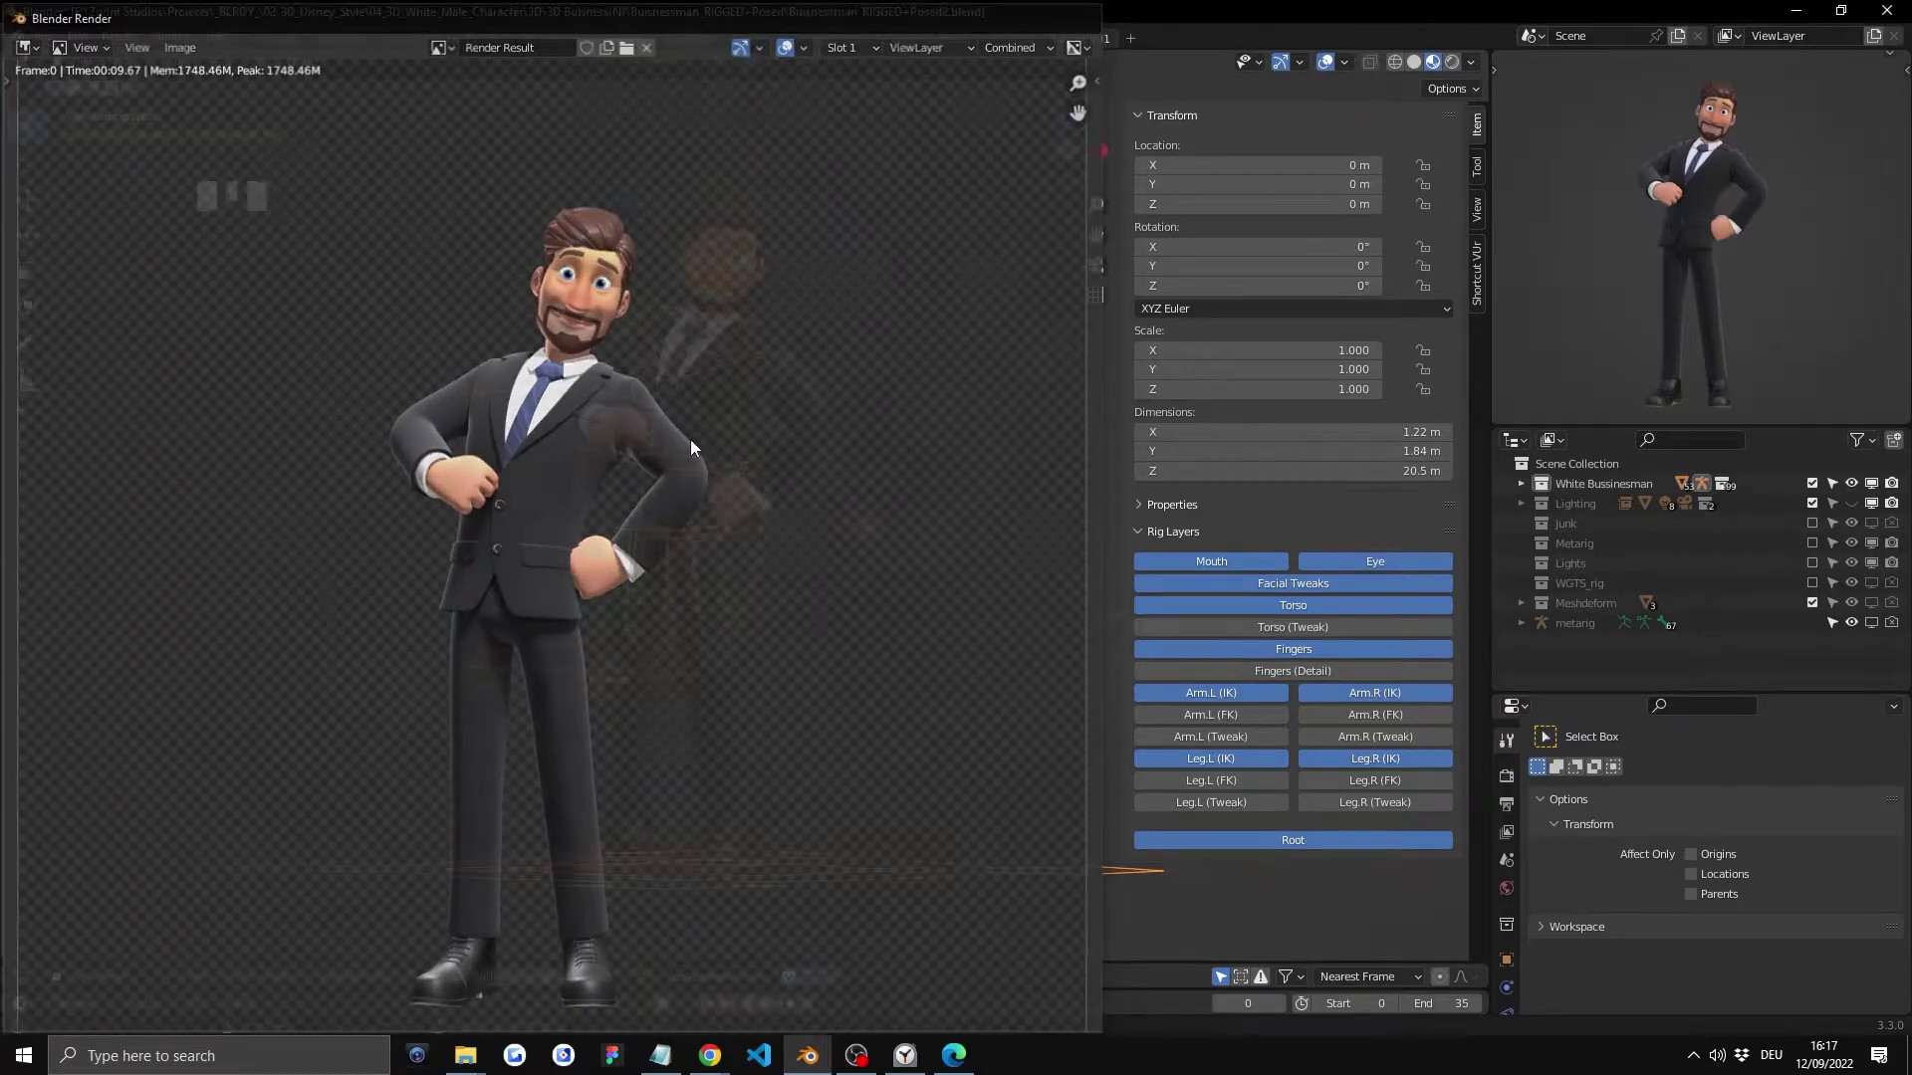
# Step: Show the scene's render settings and look at the Render Engine options
pyautogui.click(1508, 777)
pyautogui.click(1753, 773)
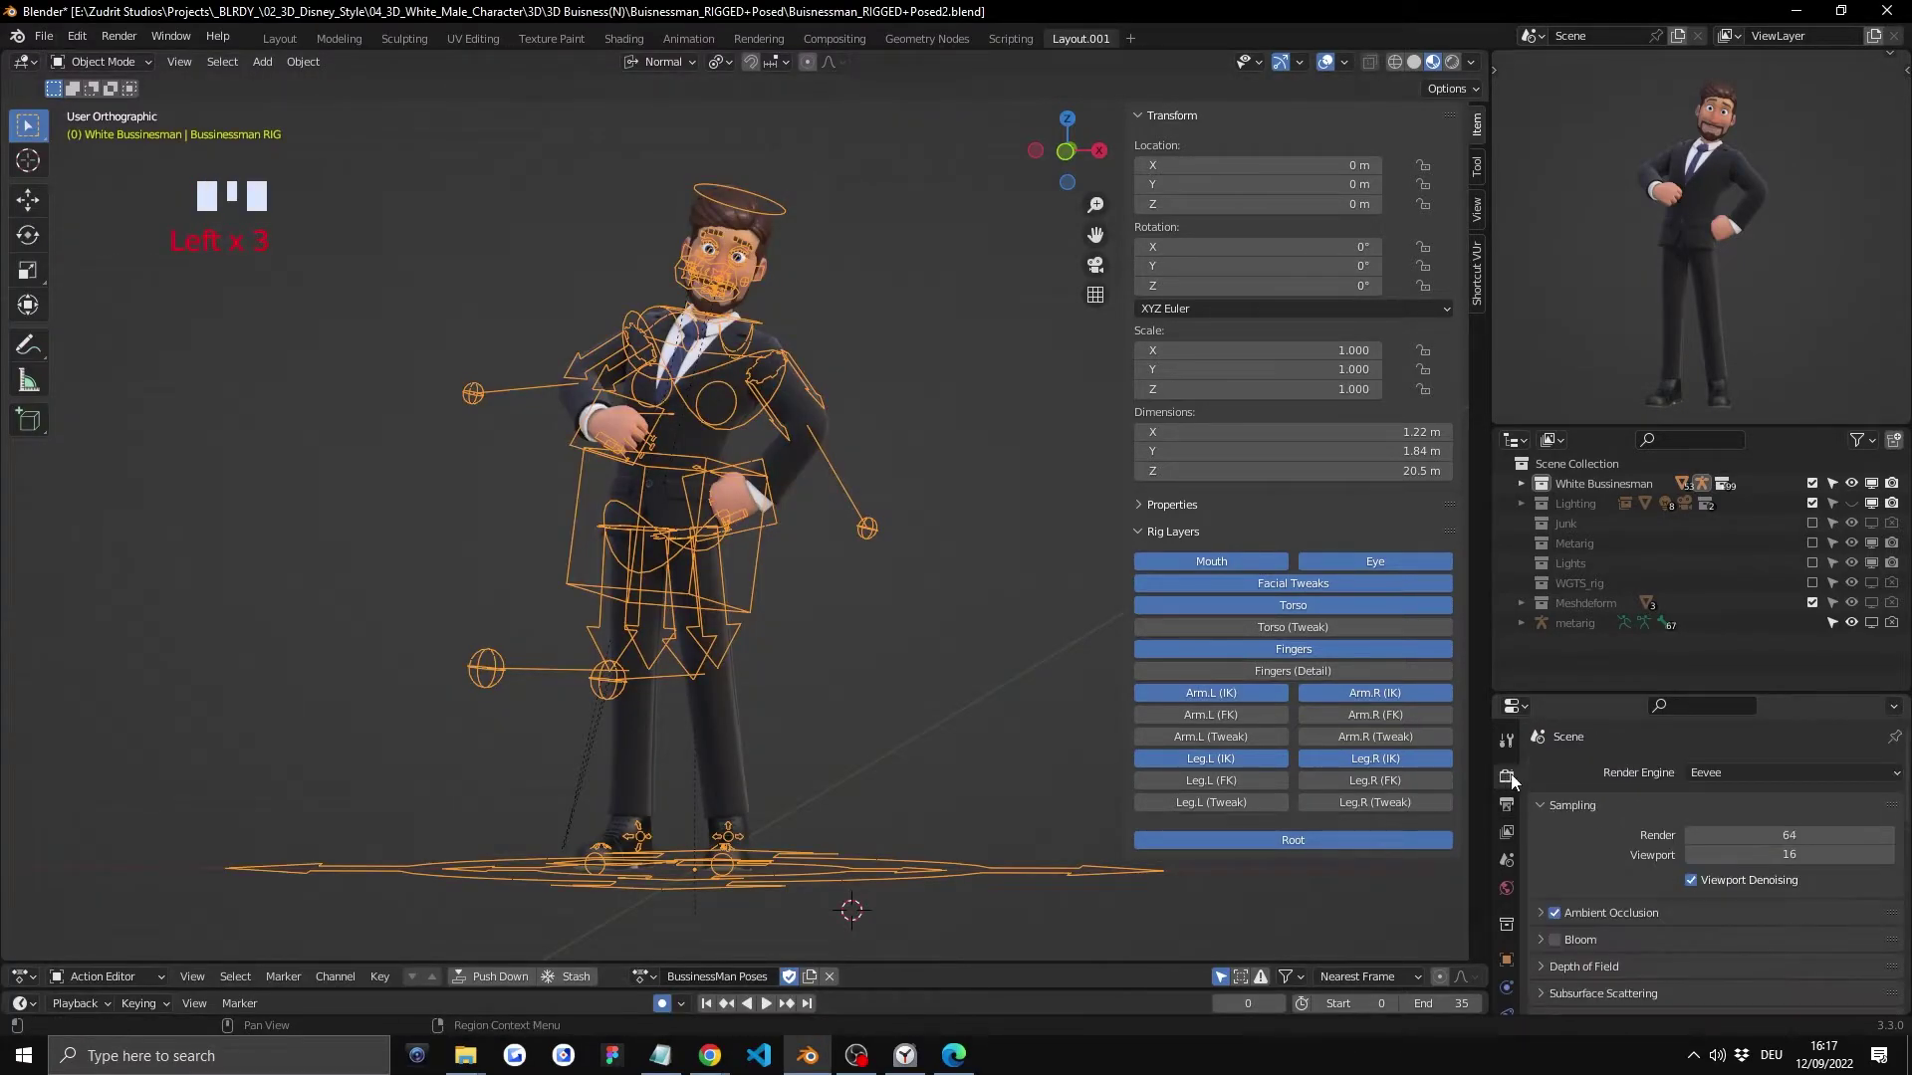
pyautogui.click(1732, 772)
# Step: Change Resolution X to 1090 px in the output settings and show the output file options
pyautogui.click(1507, 805)
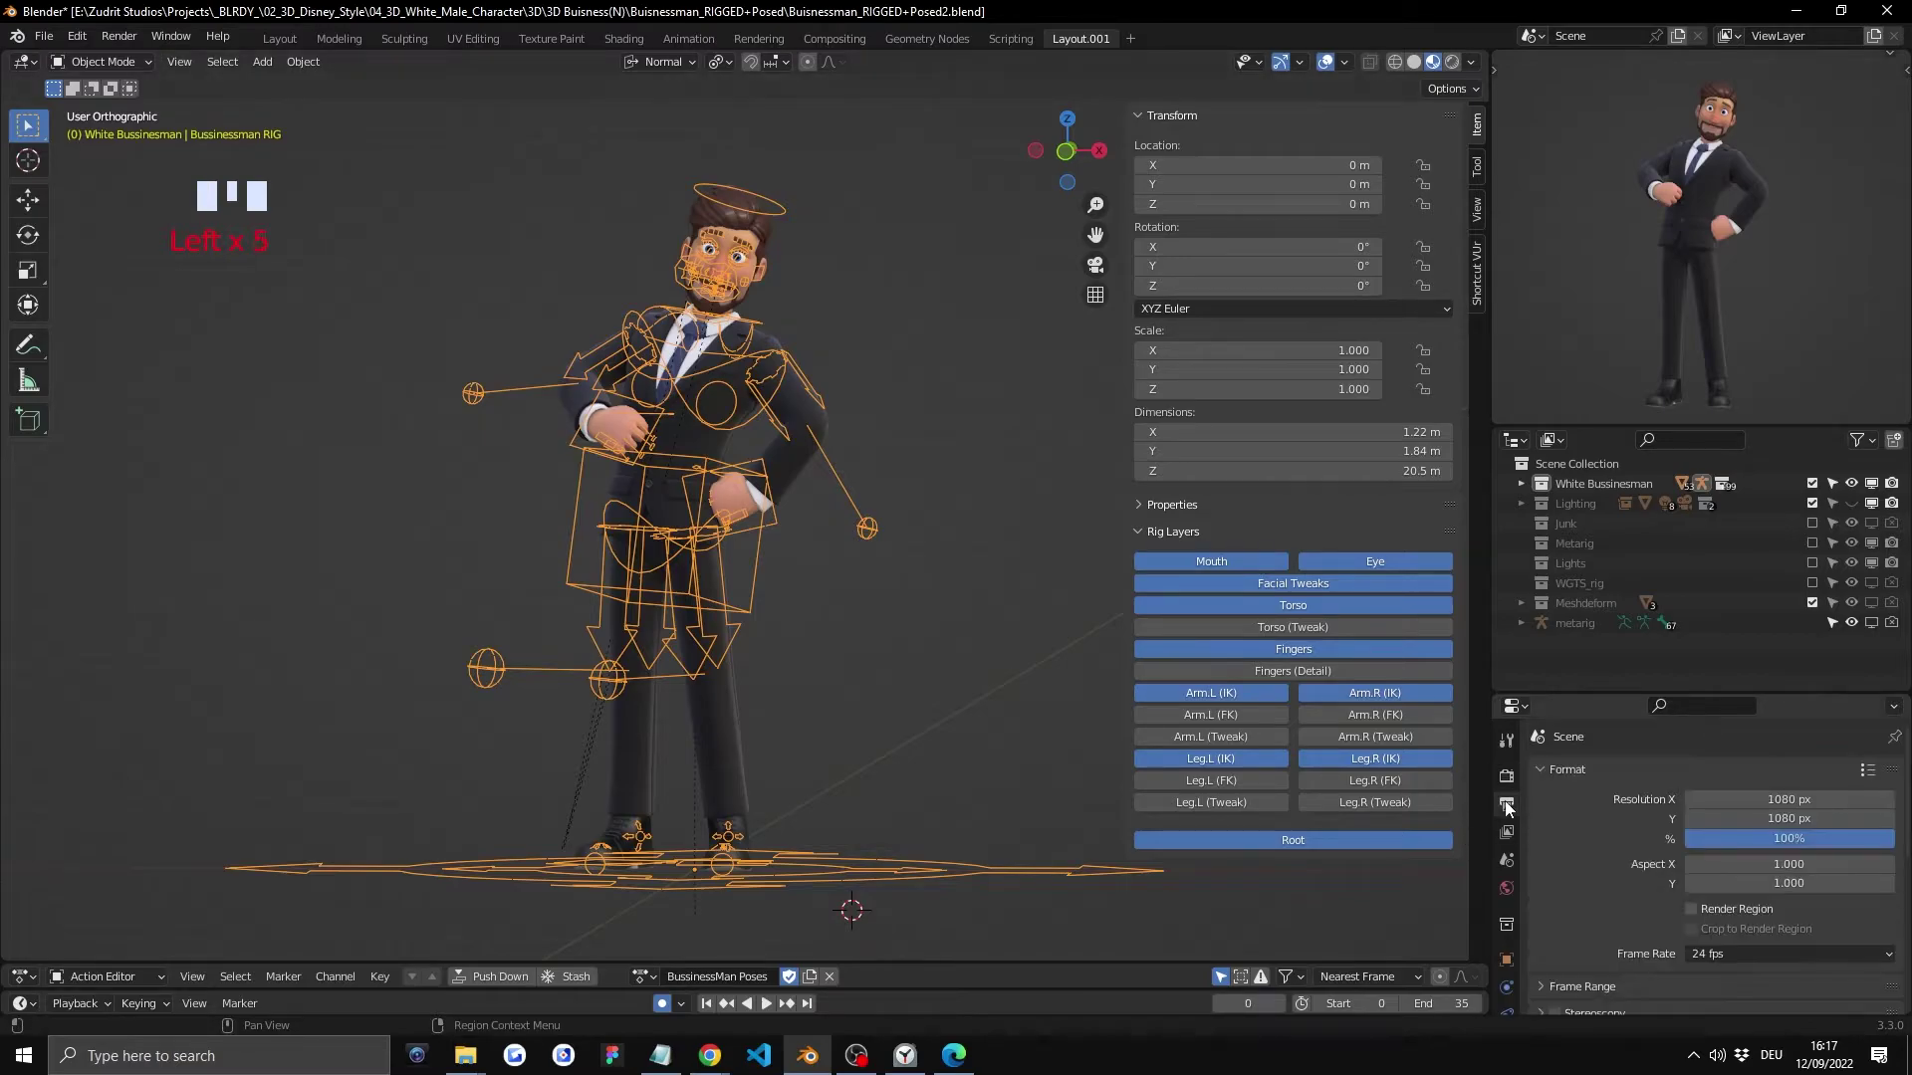
pyautogui.click(1789, 800)
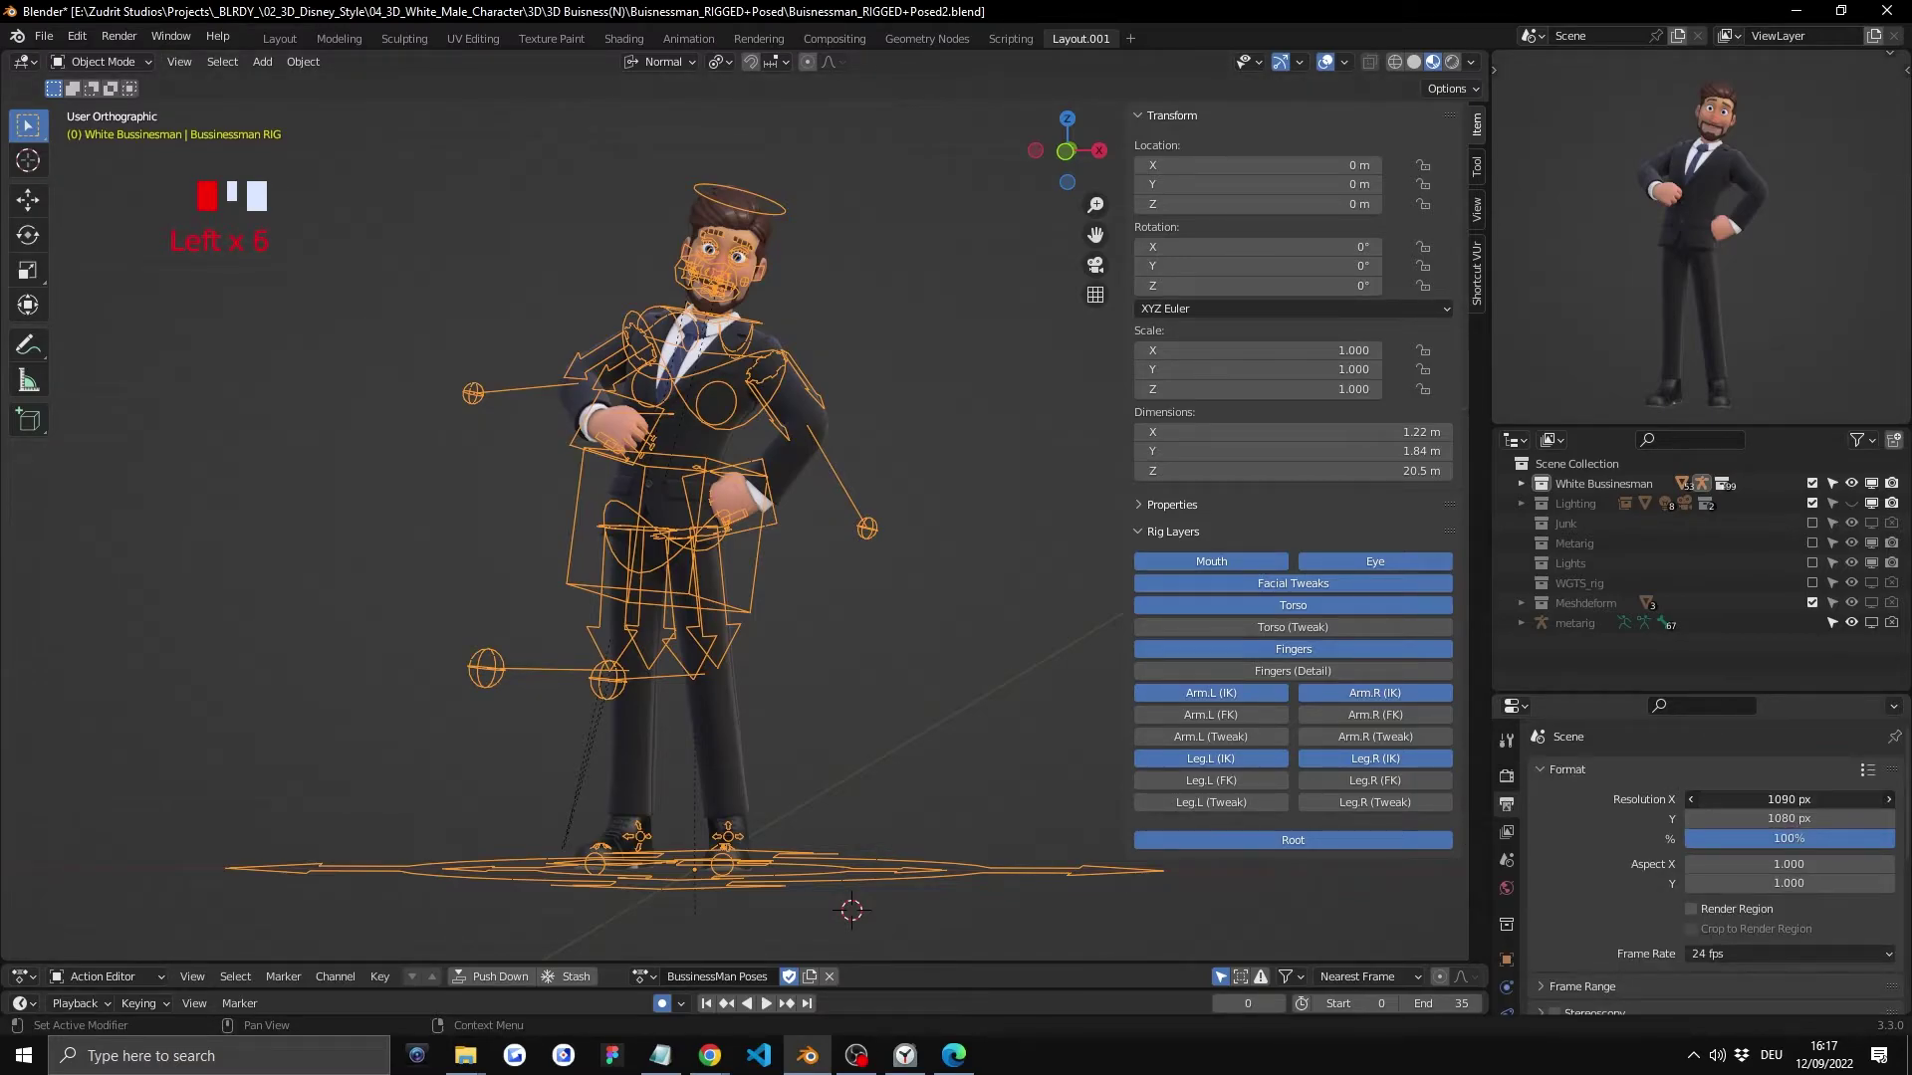
pyautogui.scroll(-5, 1604, 904)
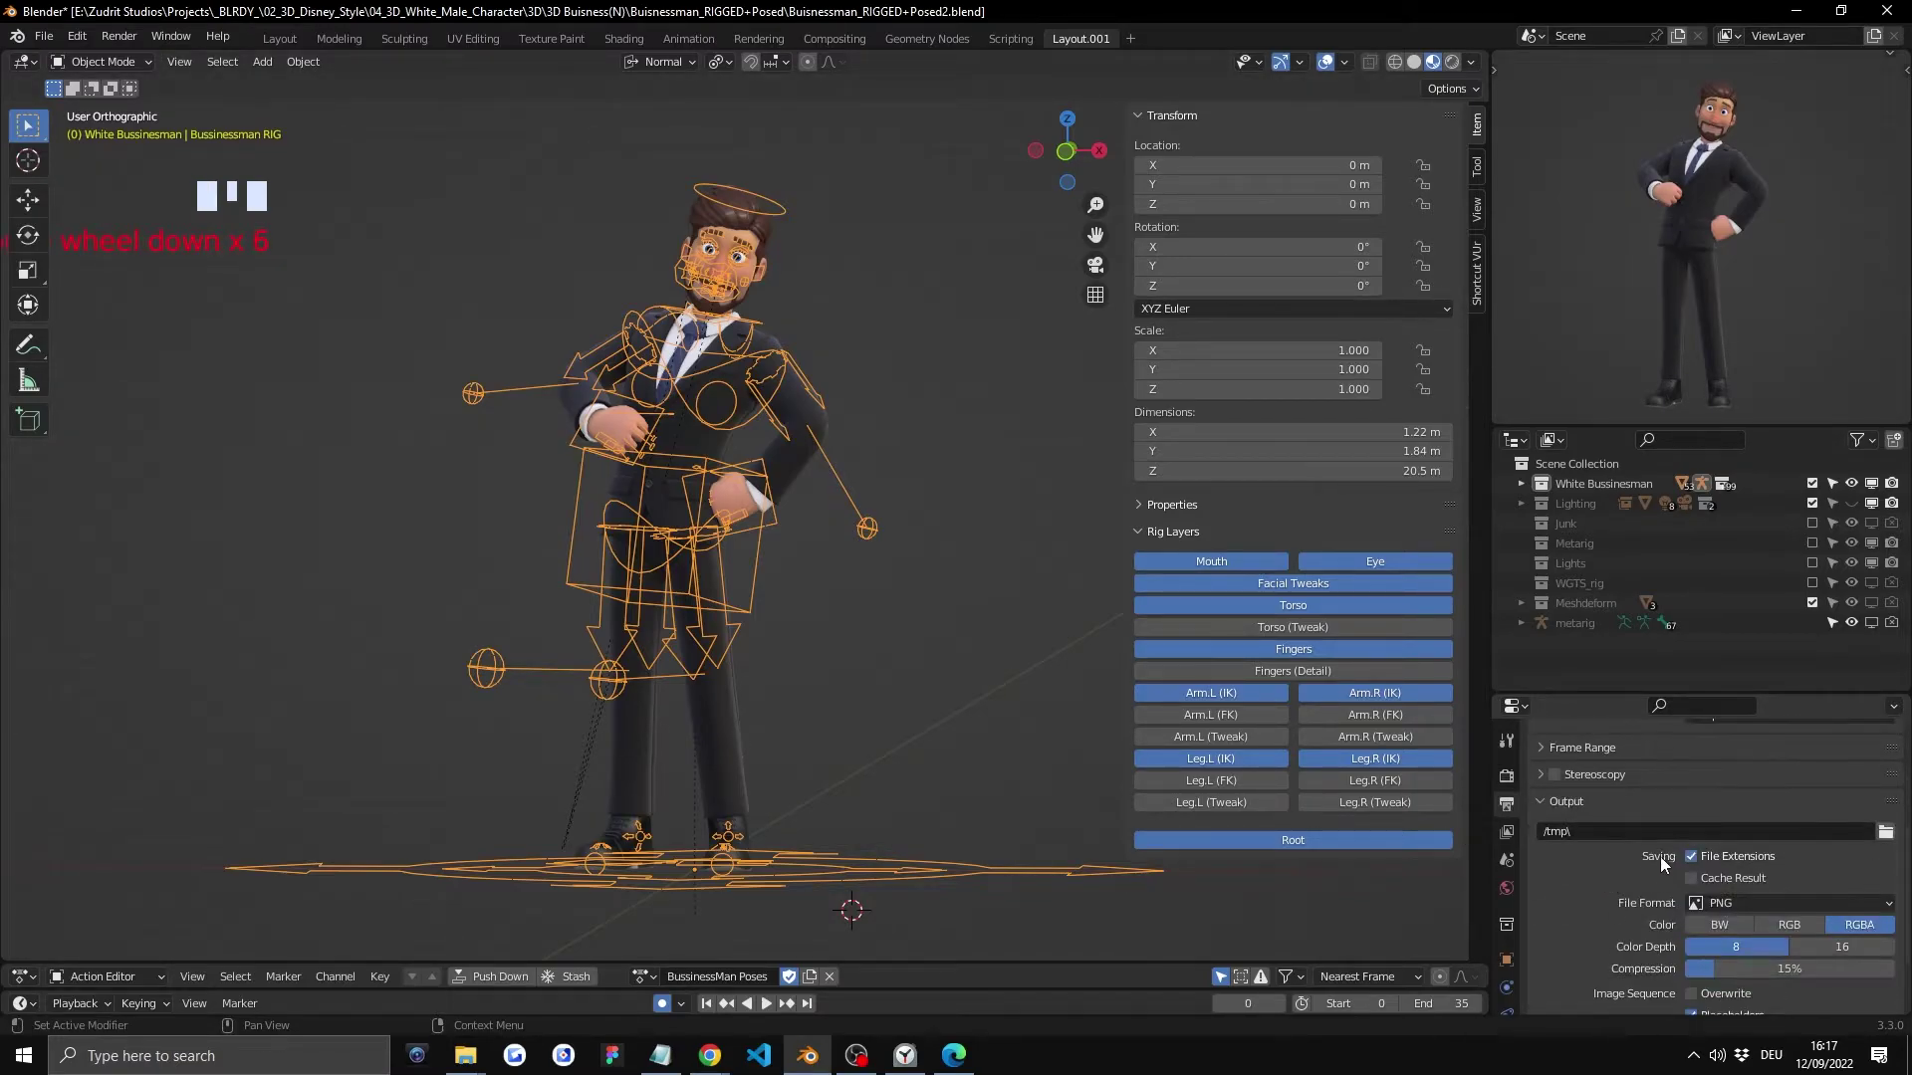
# Step: Render the current frame with the new resolution and inspect the character up close in the result
pyautogui.scroll(-6, 1649, 844)
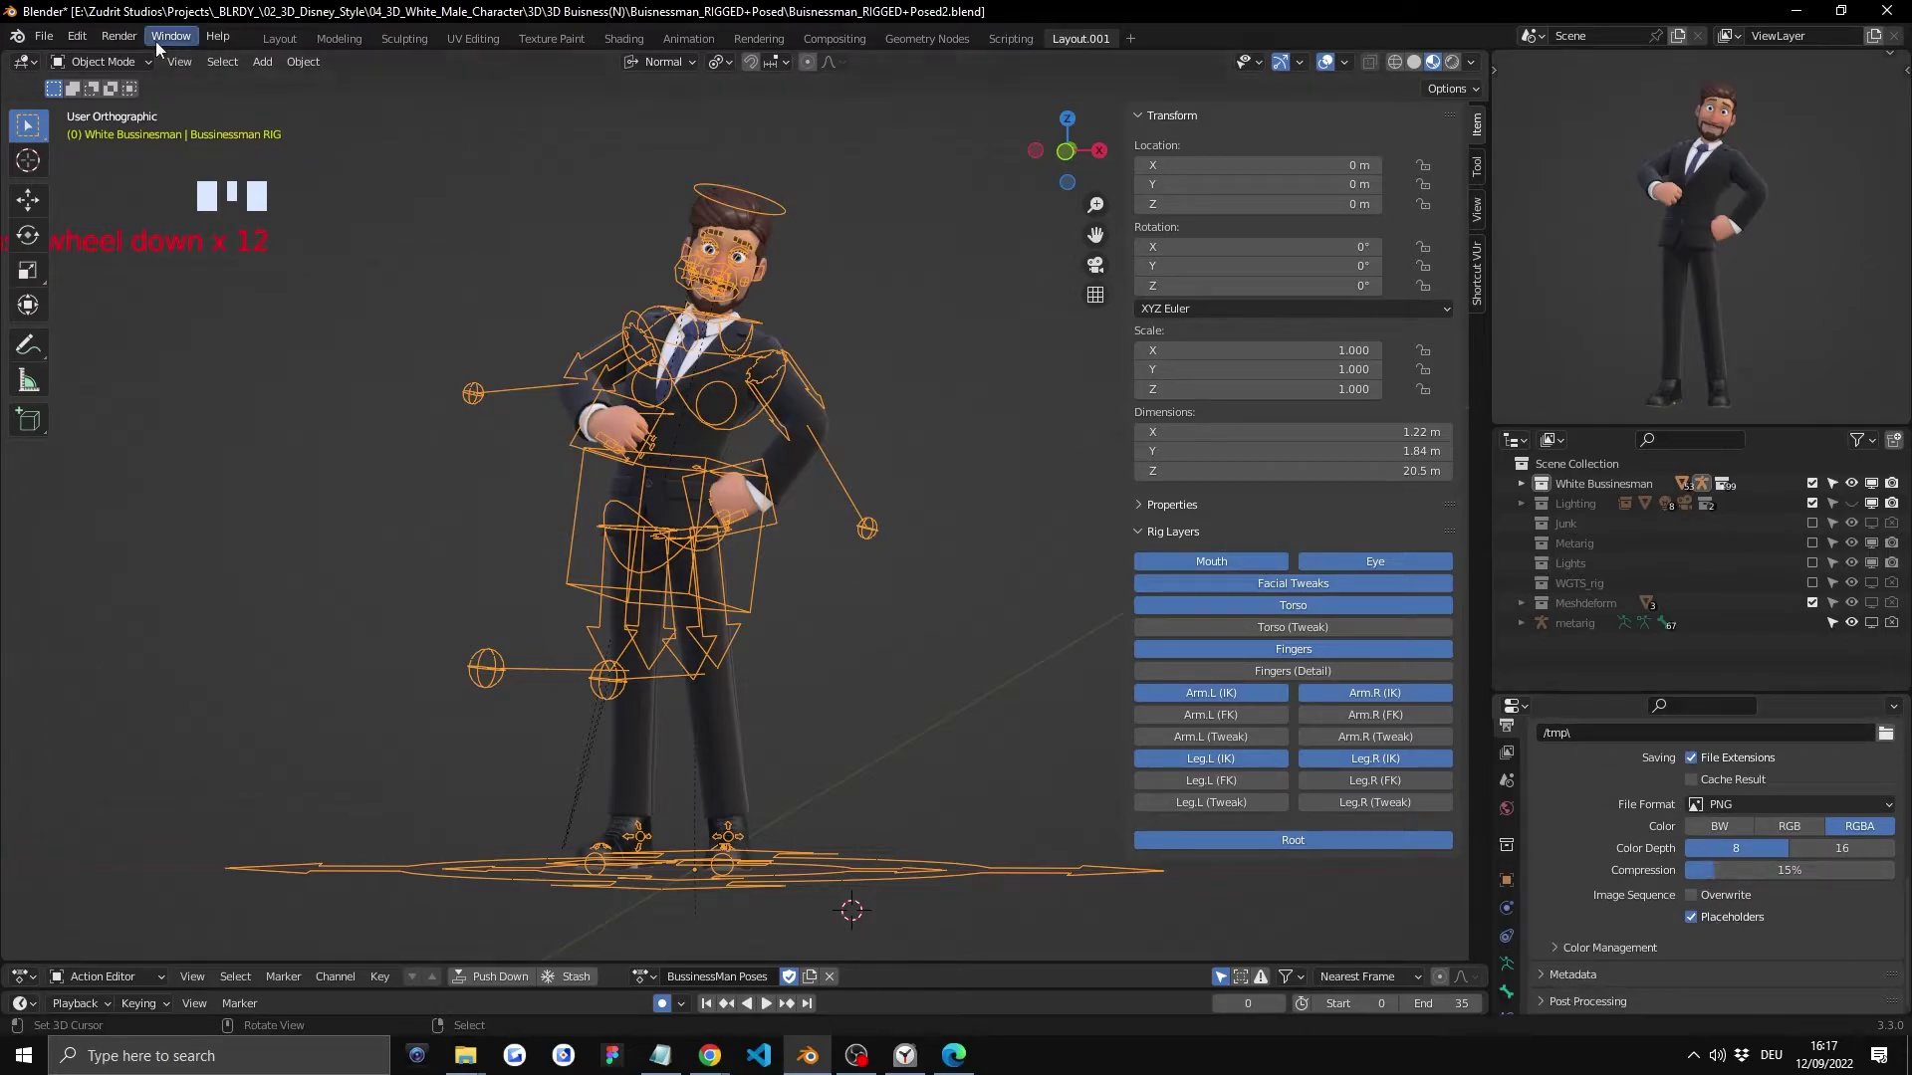
pyautogui.click(119, 35)
pyautogui.click(129, 62)
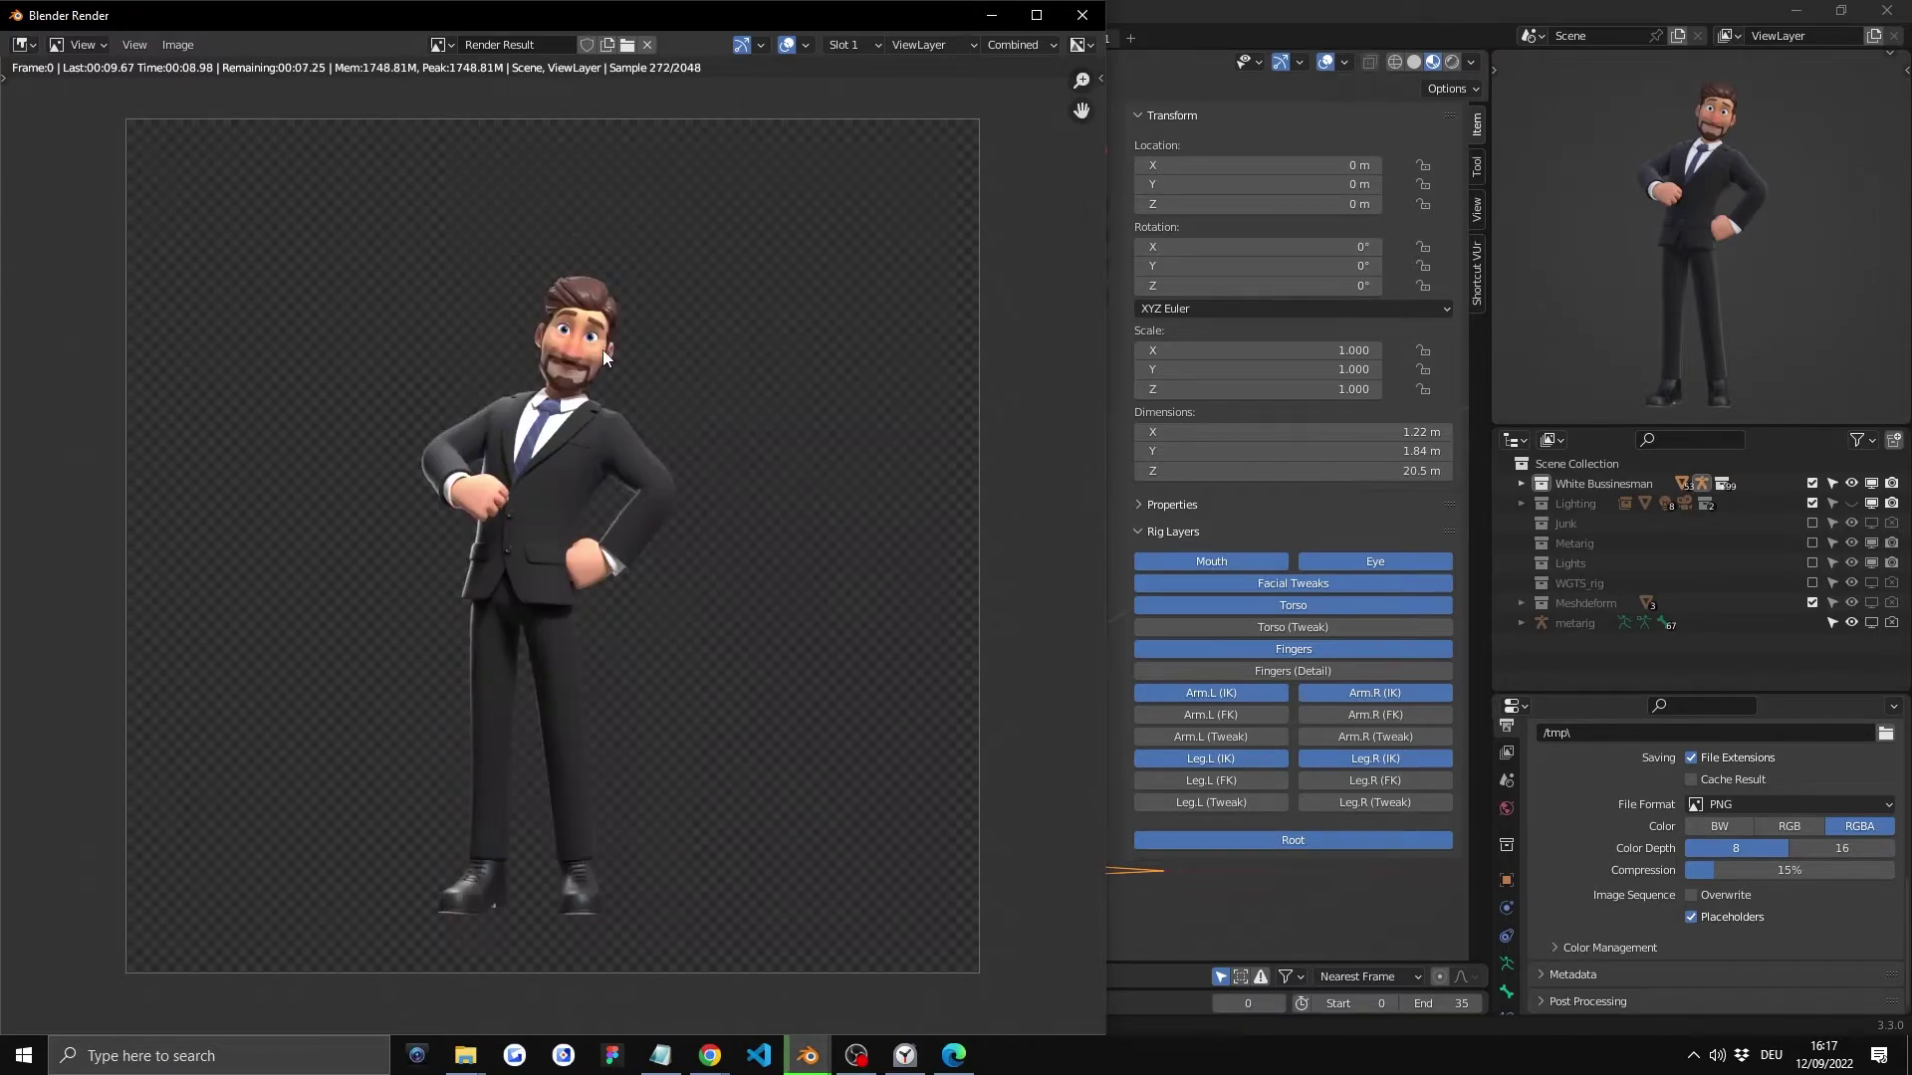
pyautogui.scroll(1, 590, 362)
pyautogui.scroll(1, 590, 364)
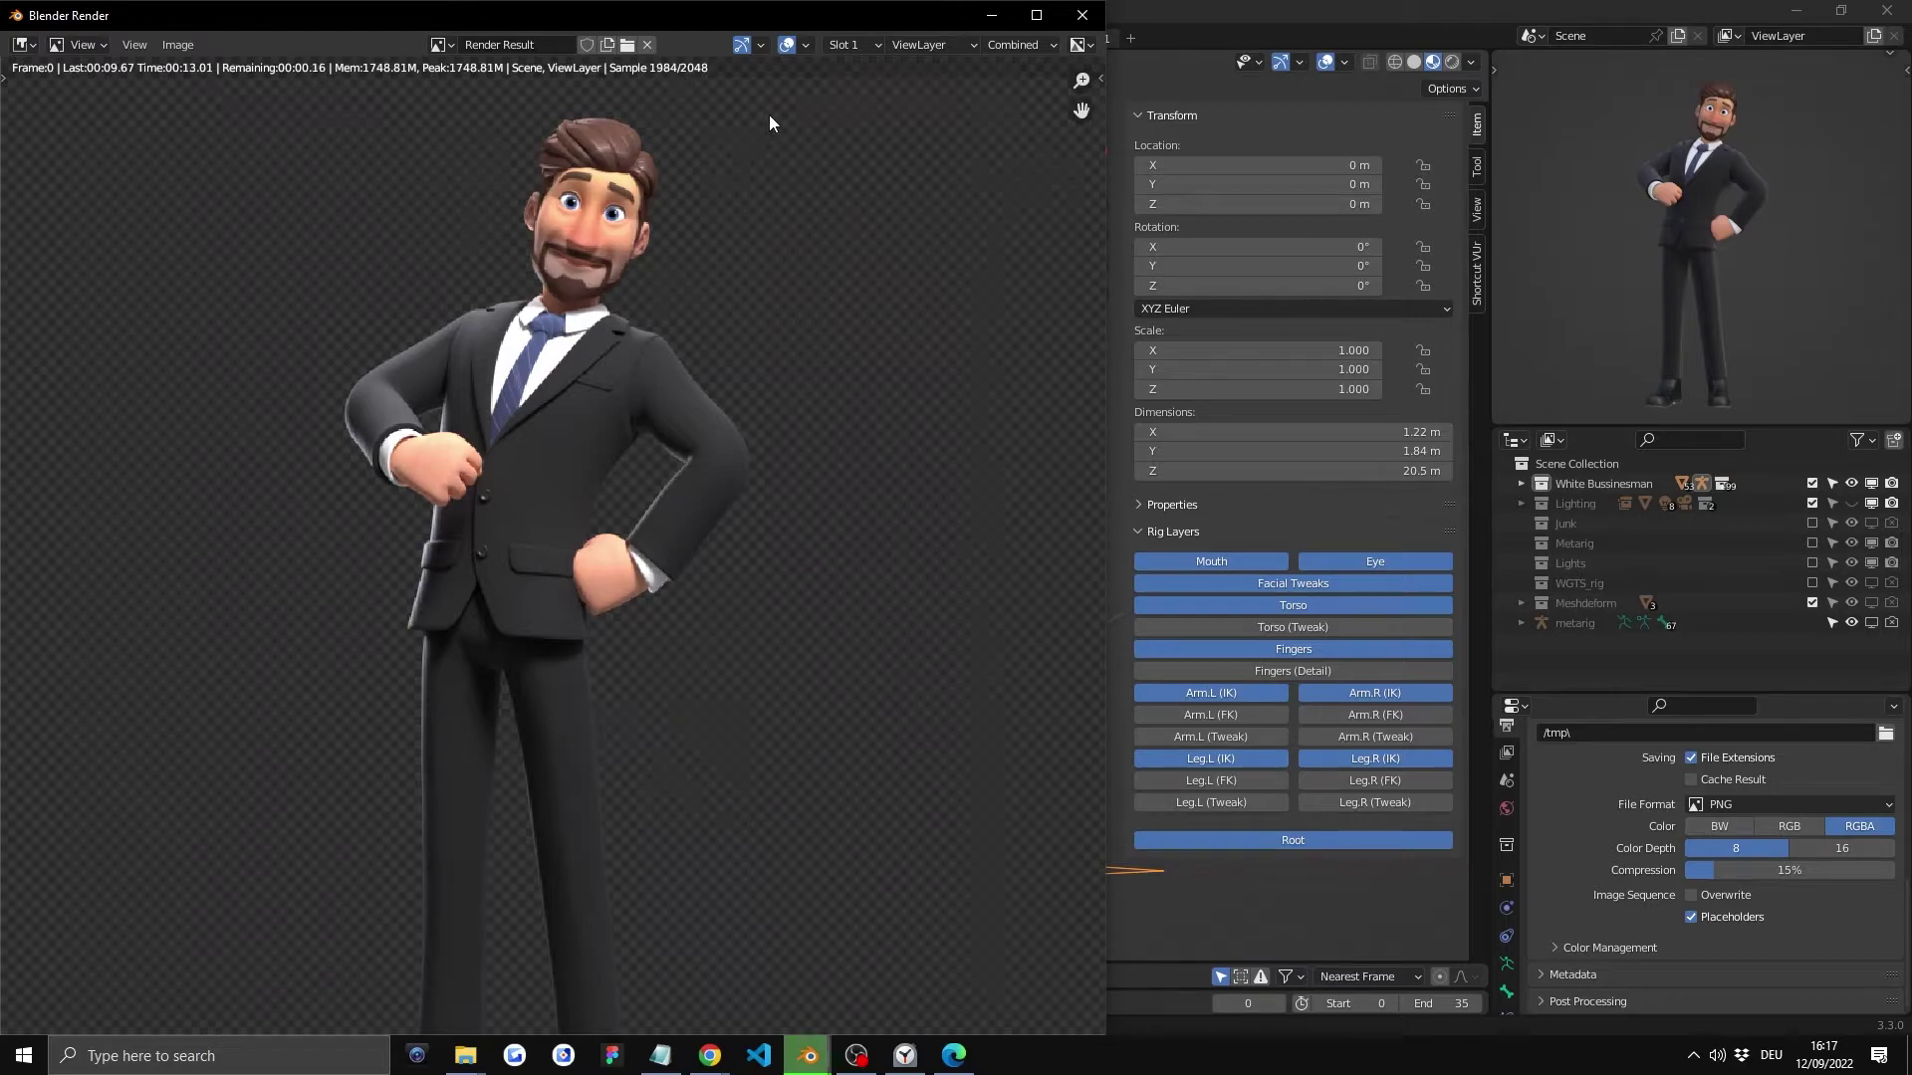
pyautogui.press('Home')
pyautogui.scroll(3, 607, 389)
pyautogui.scroll(-3, 616, 379)
pyautogui.scroll(3, 615, 389)
pyautogui.scroll(-3, 587, 411)
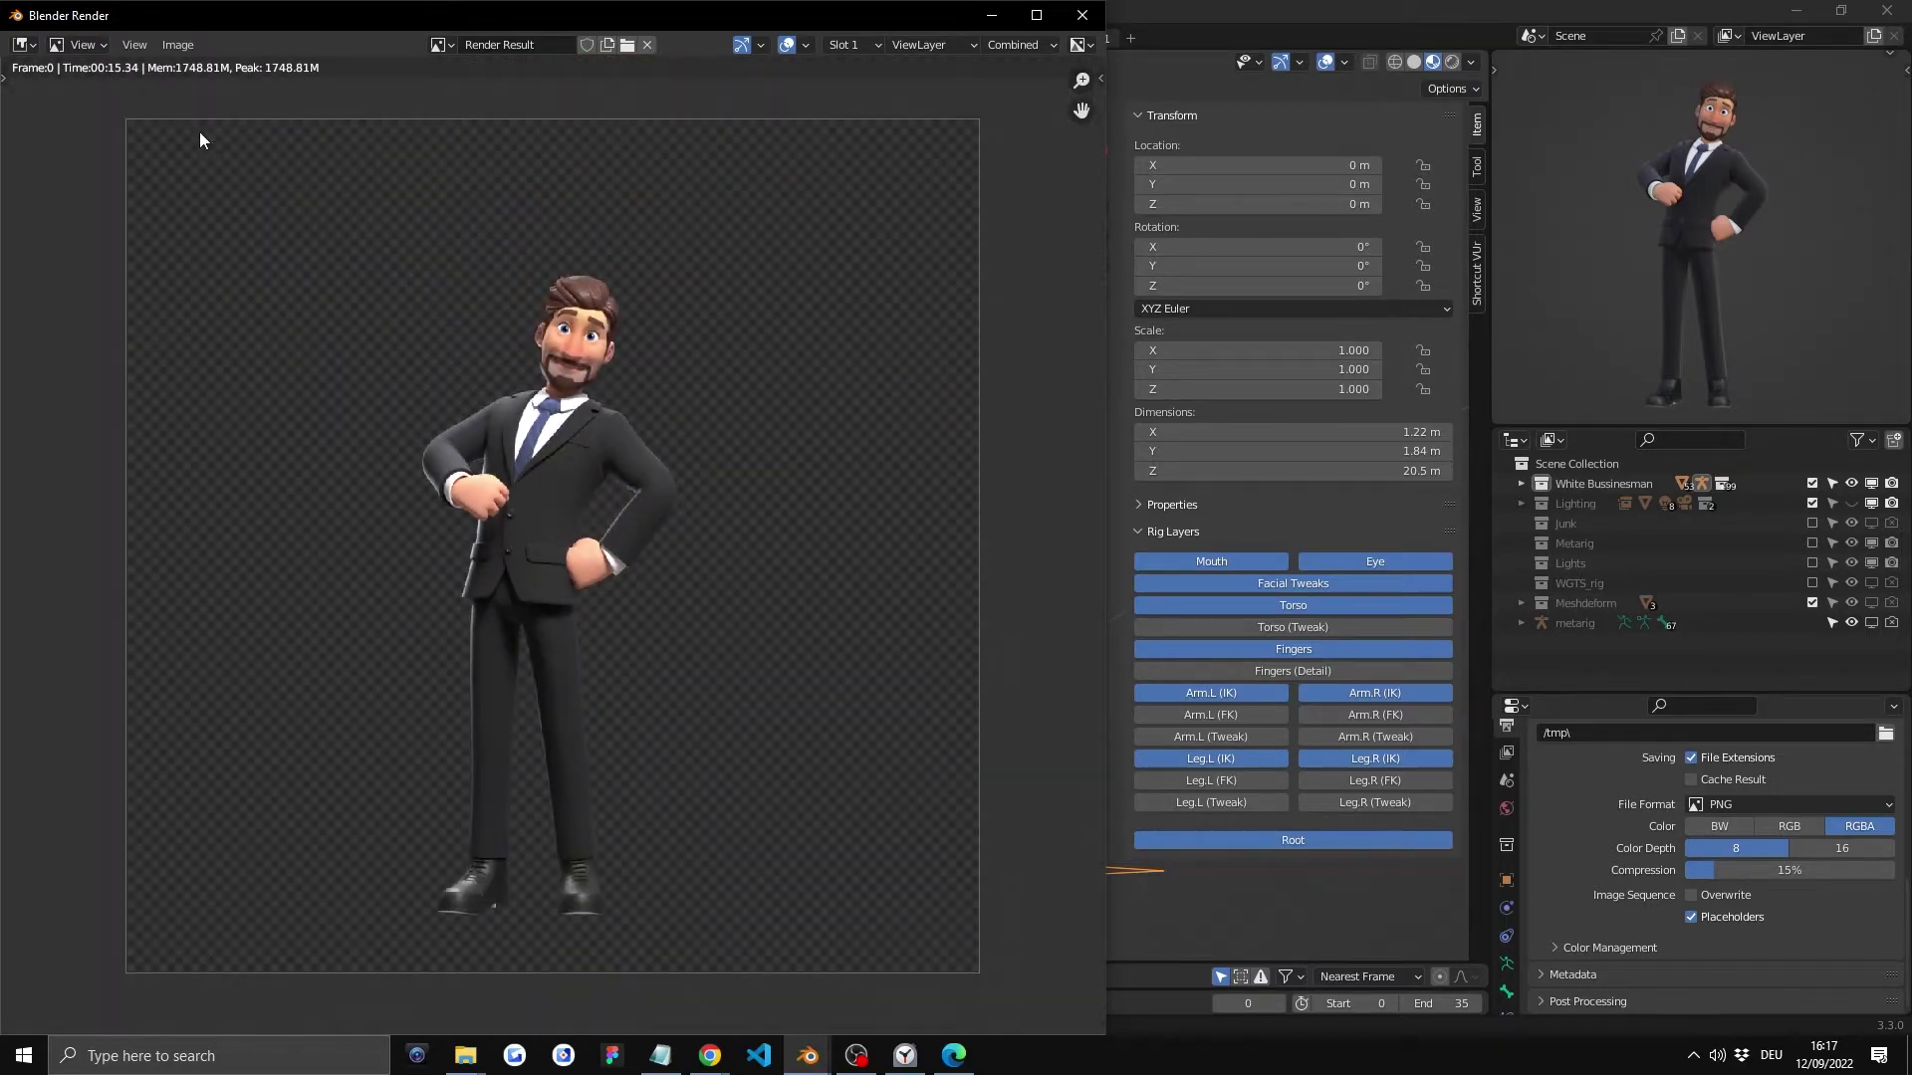
# Step: Open the Save As dialog for the finished render and leave the render view
pyautogui.click(164, 45)
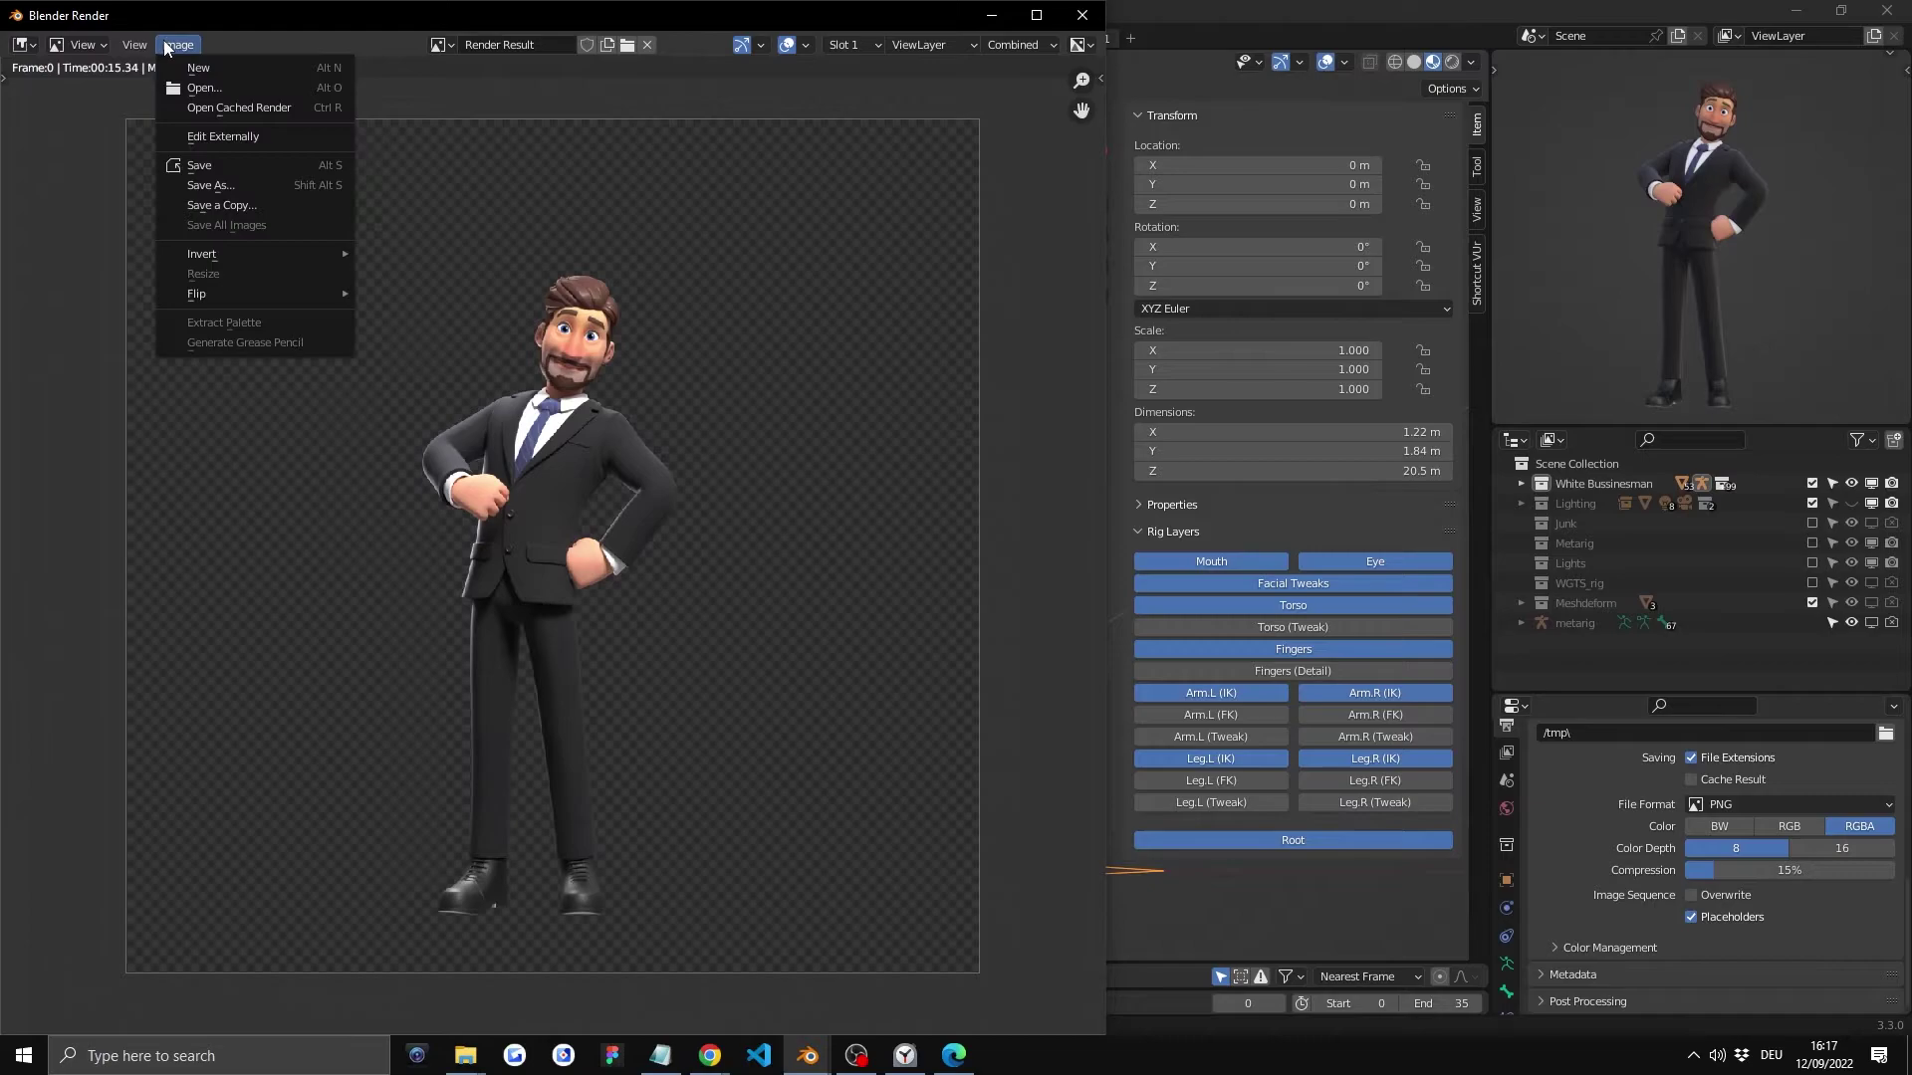
pyautogui.click(209, 185)
pyautogui.click(328, 818)
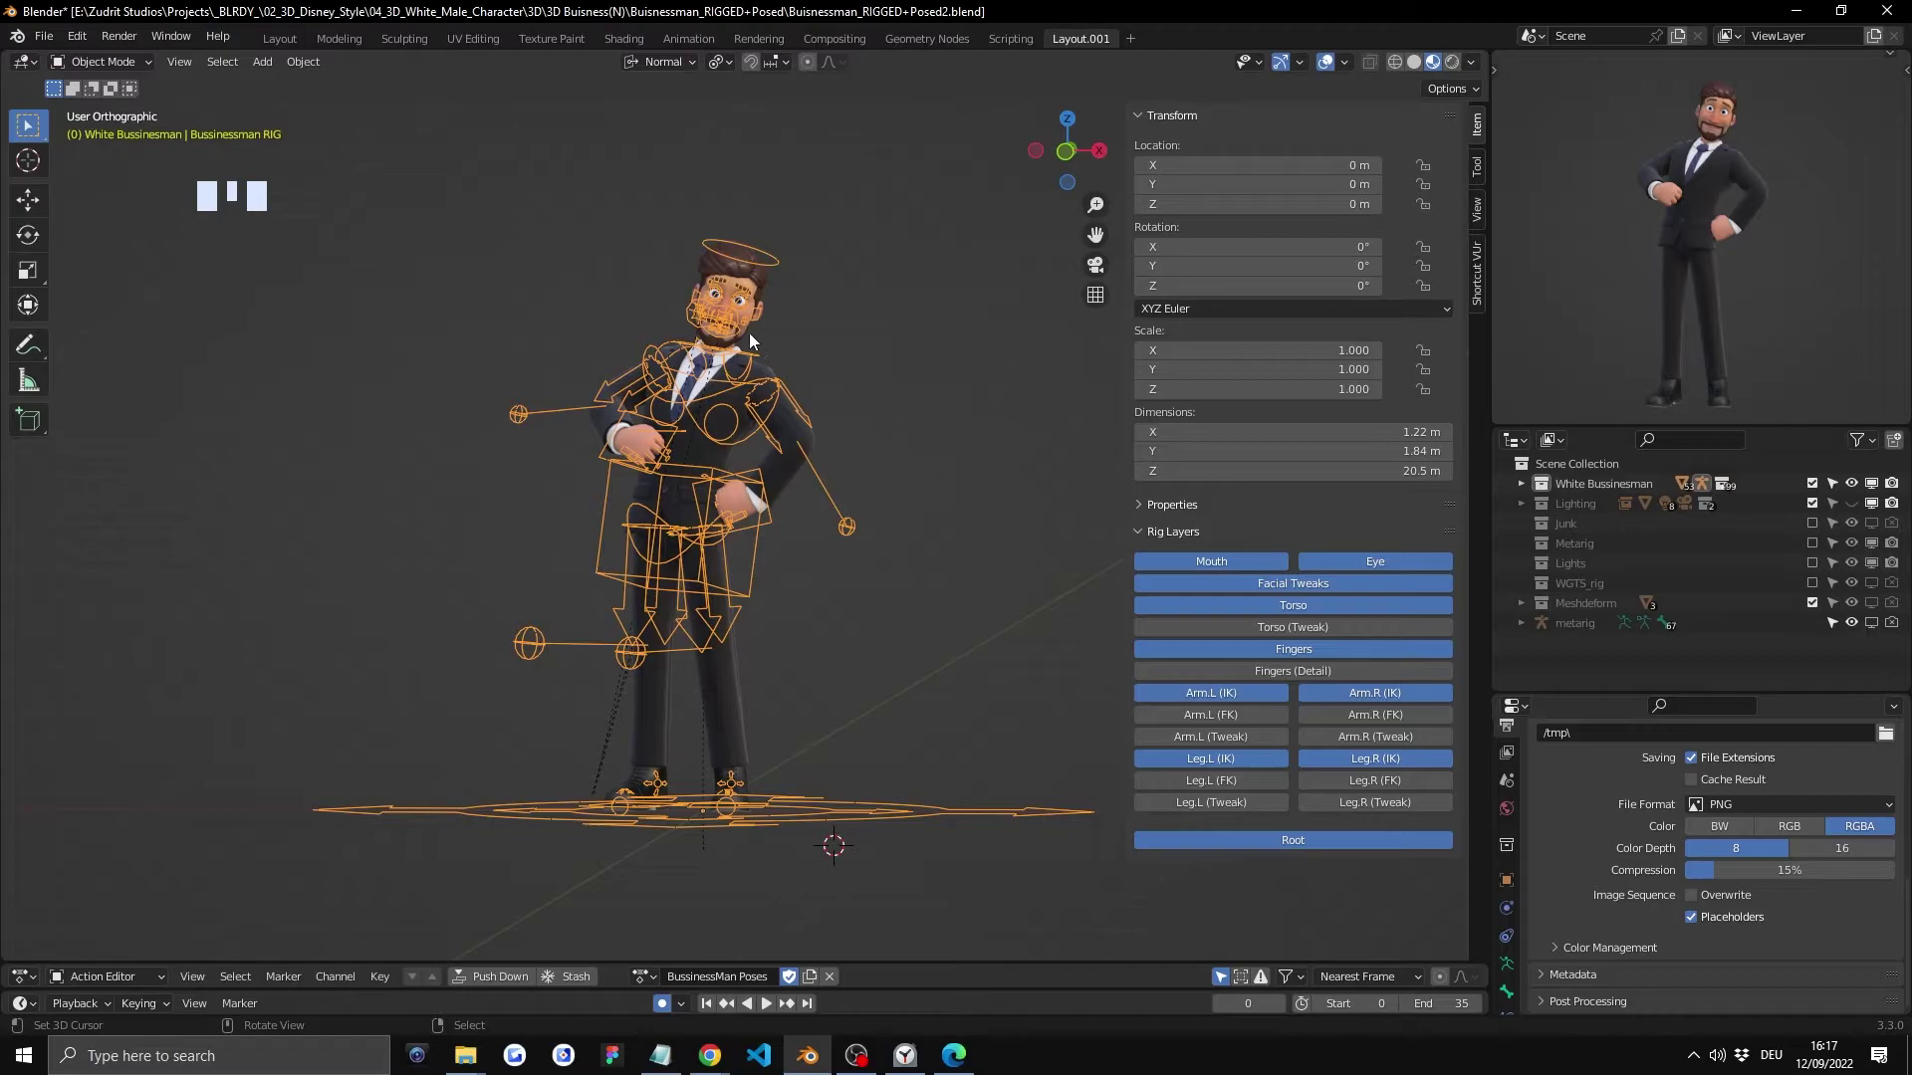
pyautogui.scroll(2, 749, 339)
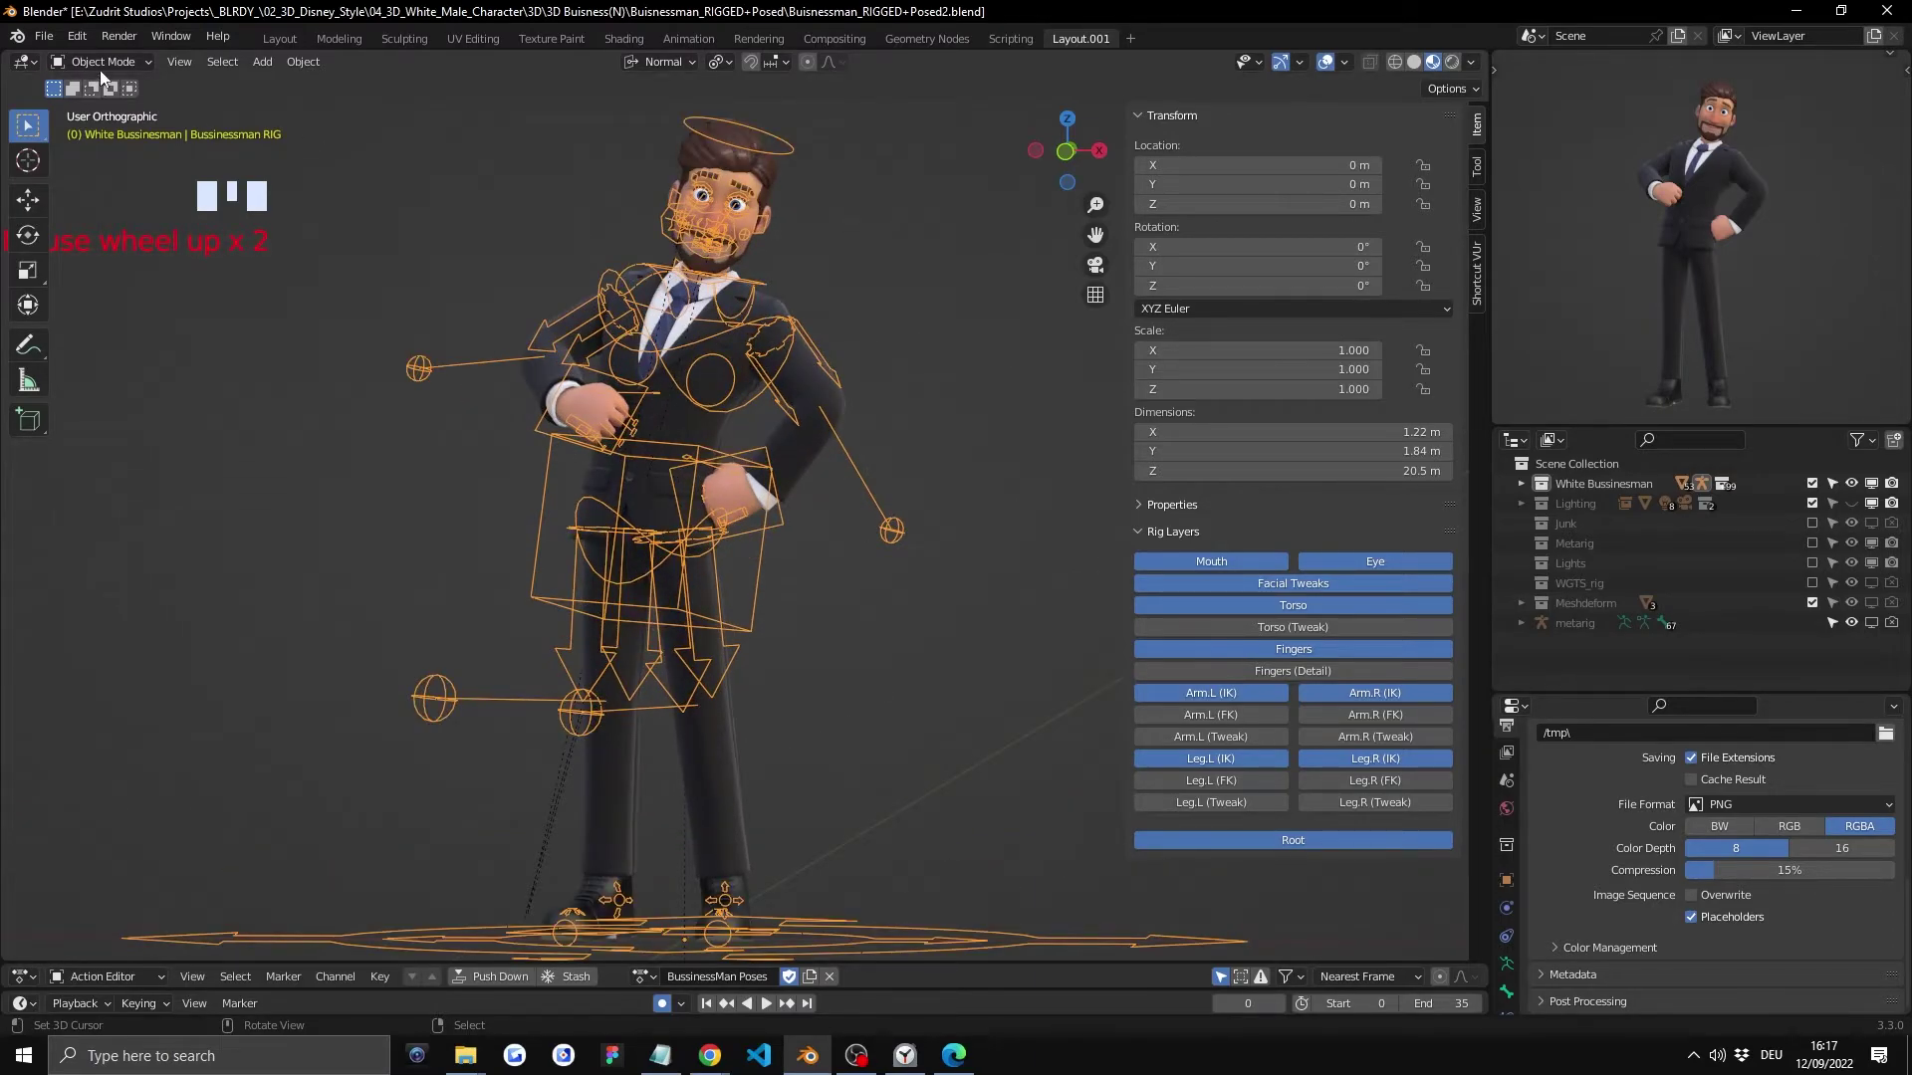
pyautogui.rightClick(830, 396)
pyautogui.press('g')
pyautogui.rightClick(965, 373)
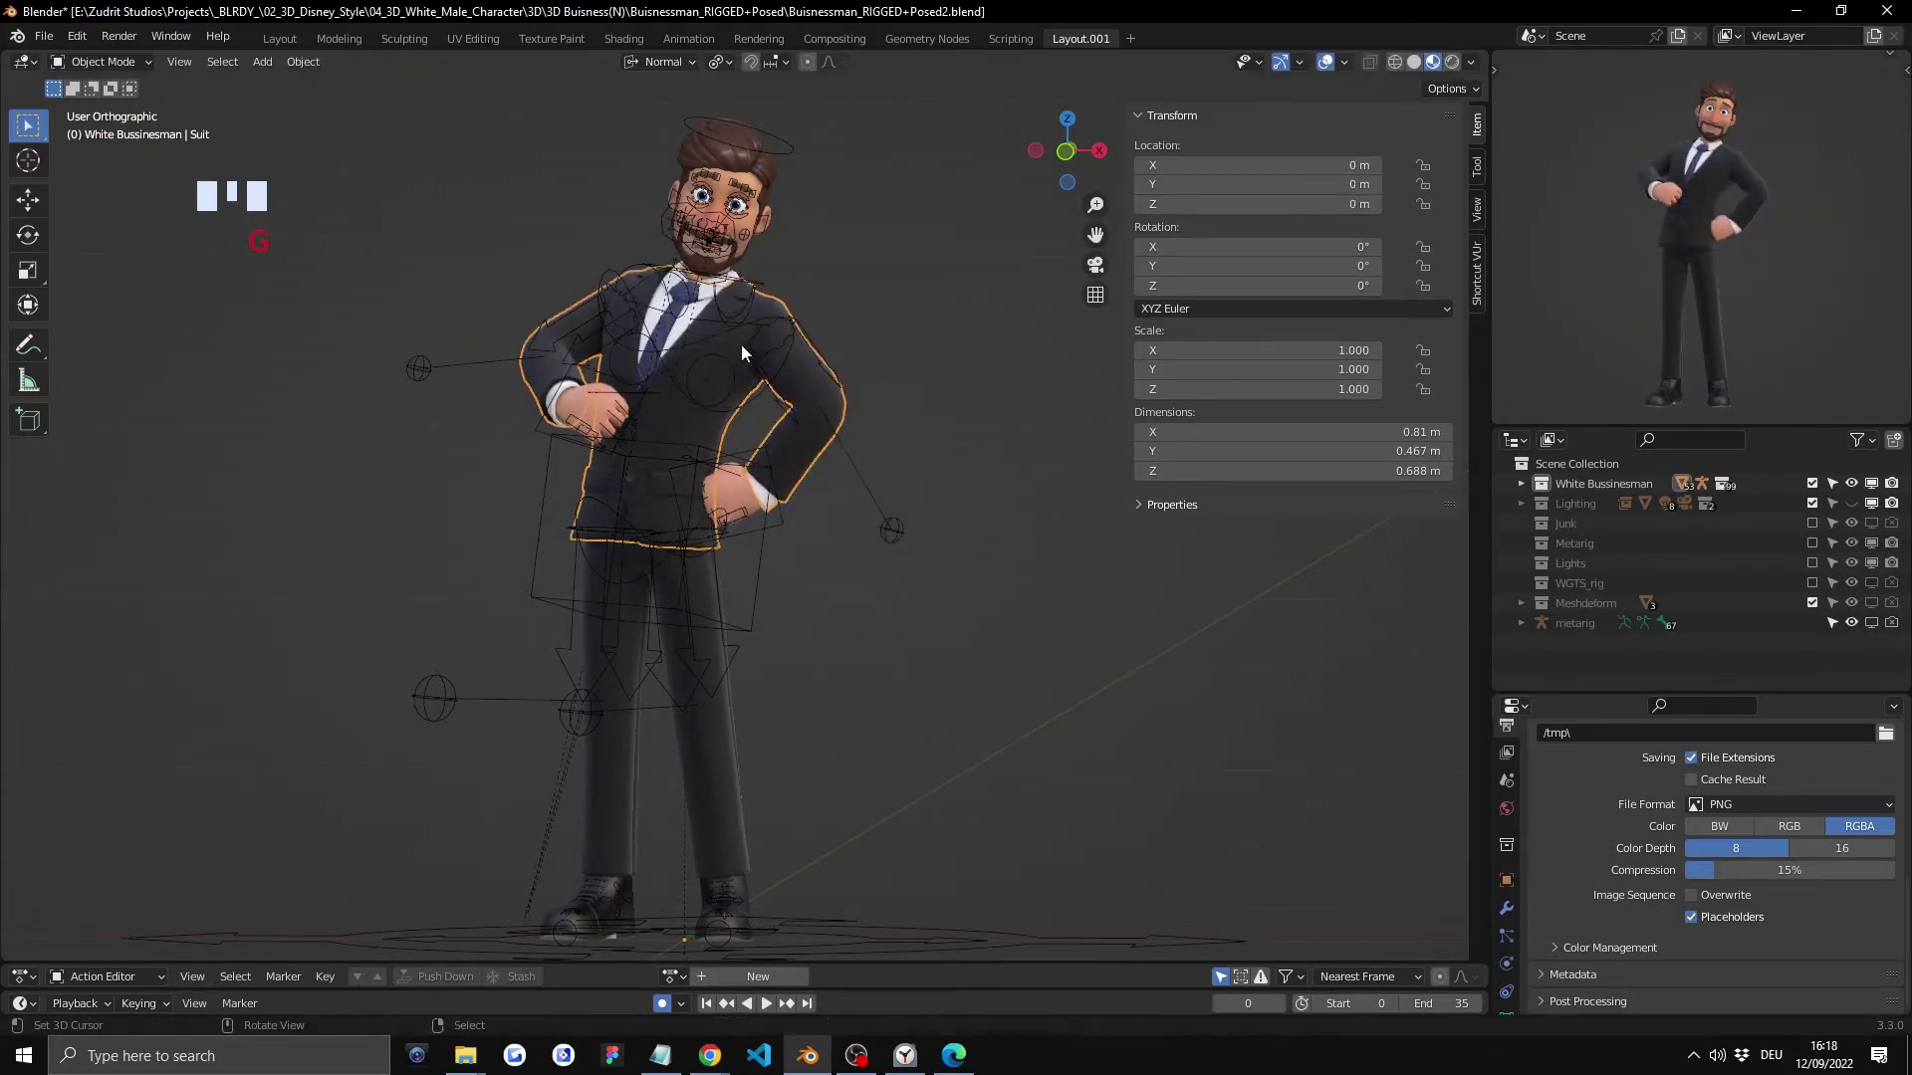
# Step: Select the character rig and switch it to Pose Mode
pyautogui.rightClick(707, 311)
pyautogui.rightClick(713, 317)
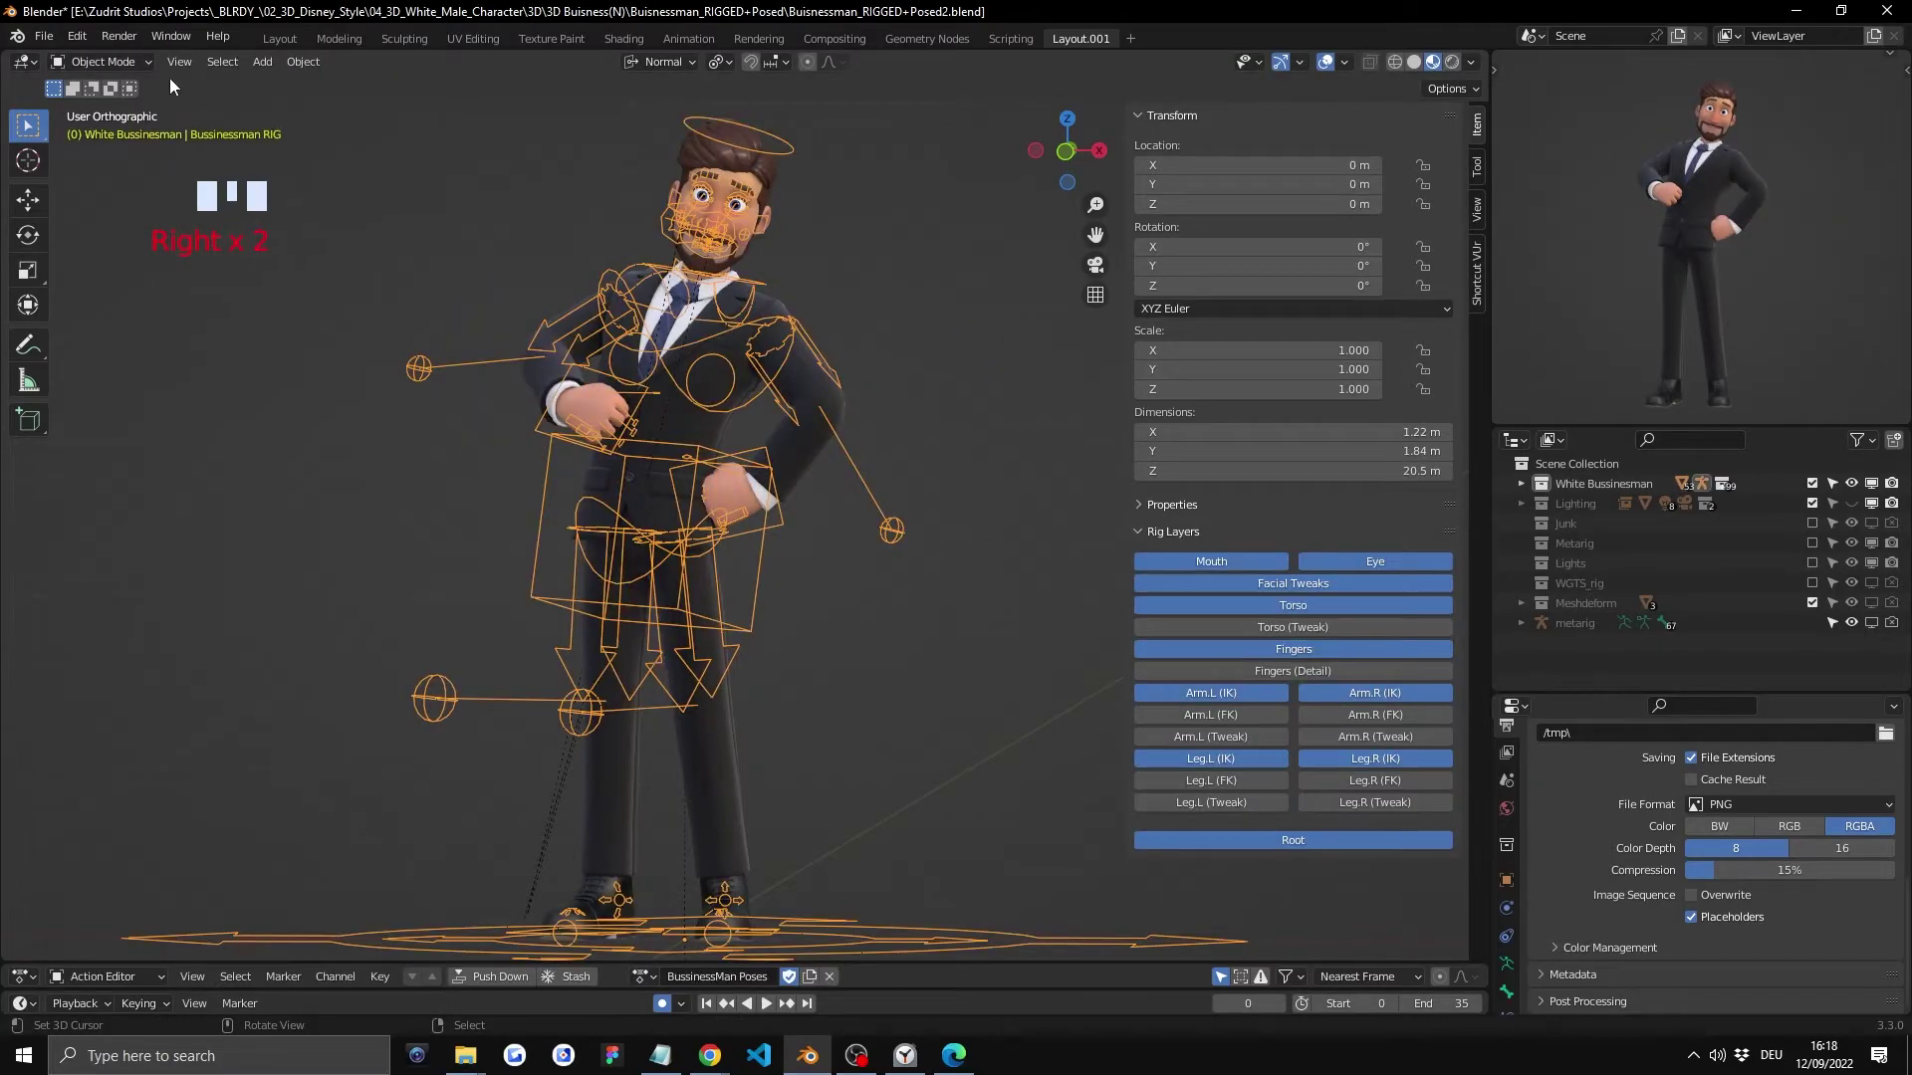
pyautogui.click(124, 63)
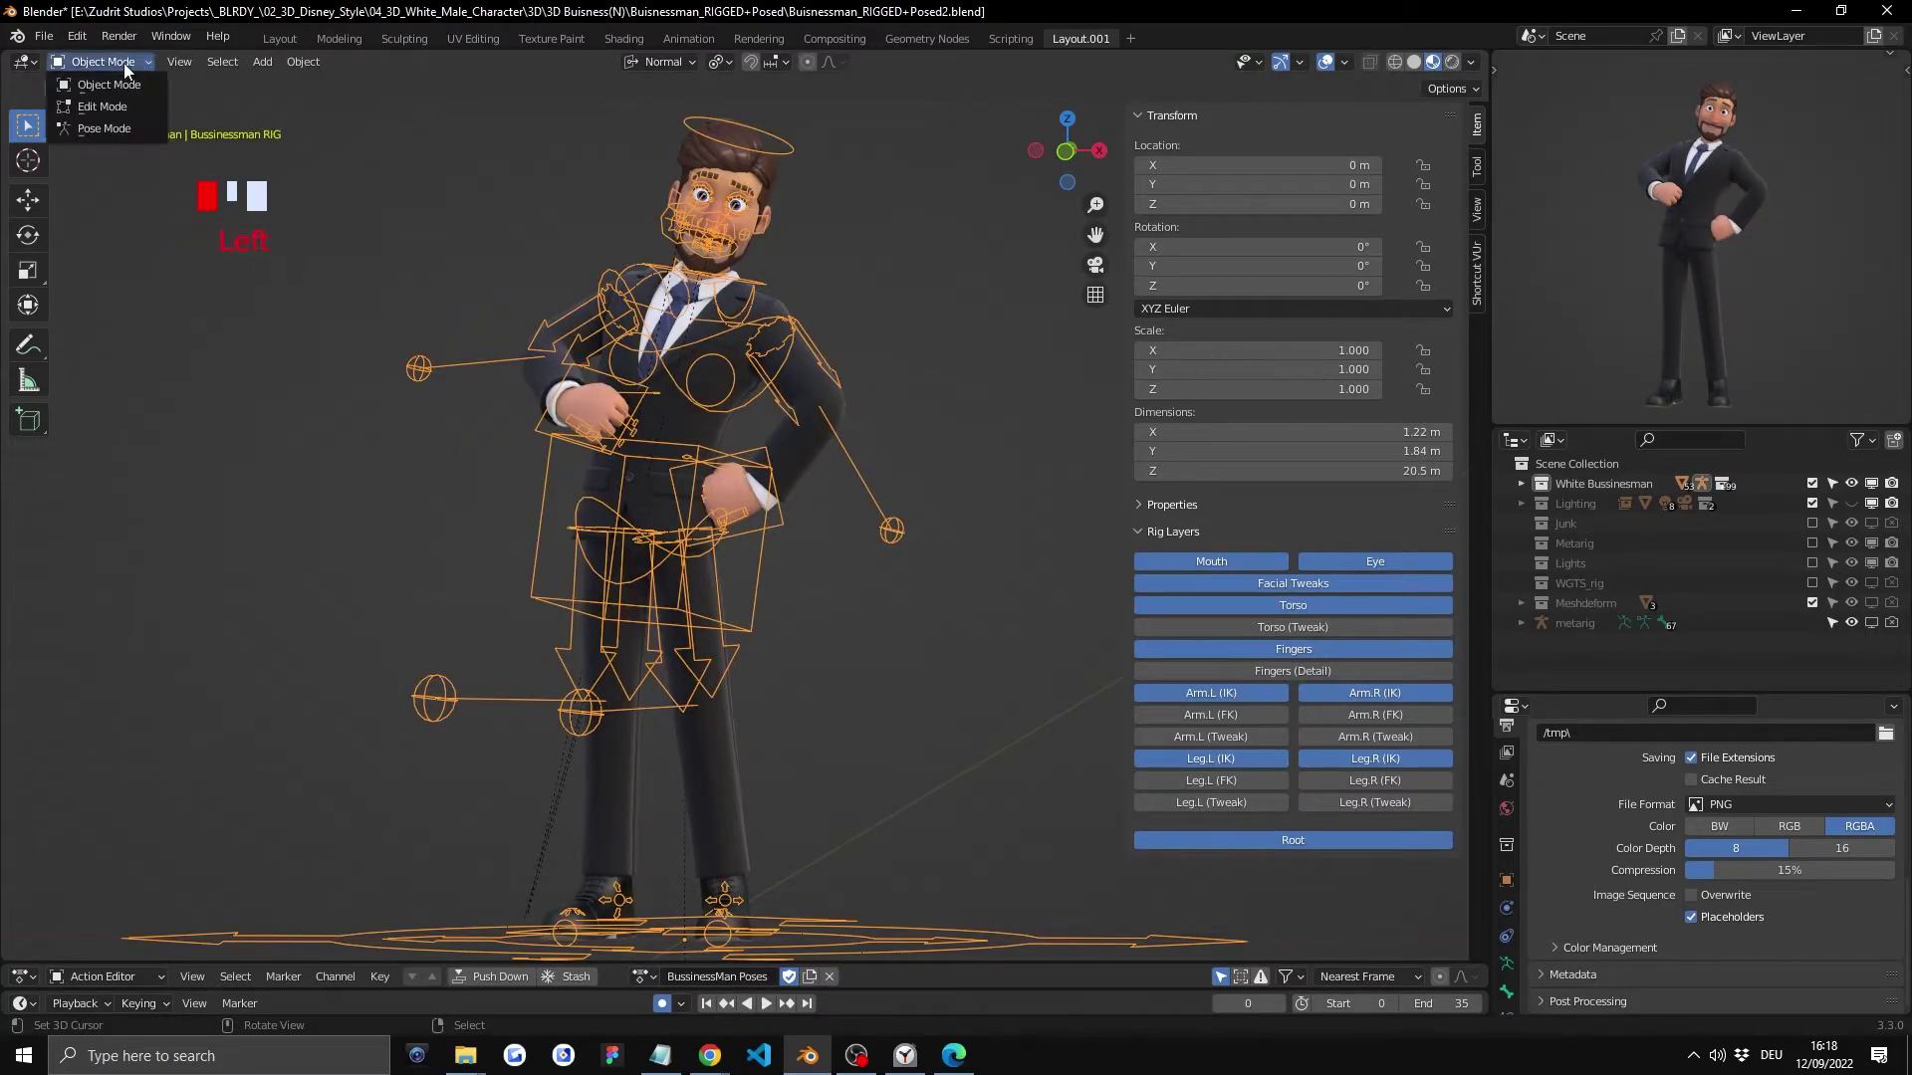
pyautogui.click(128, 133)
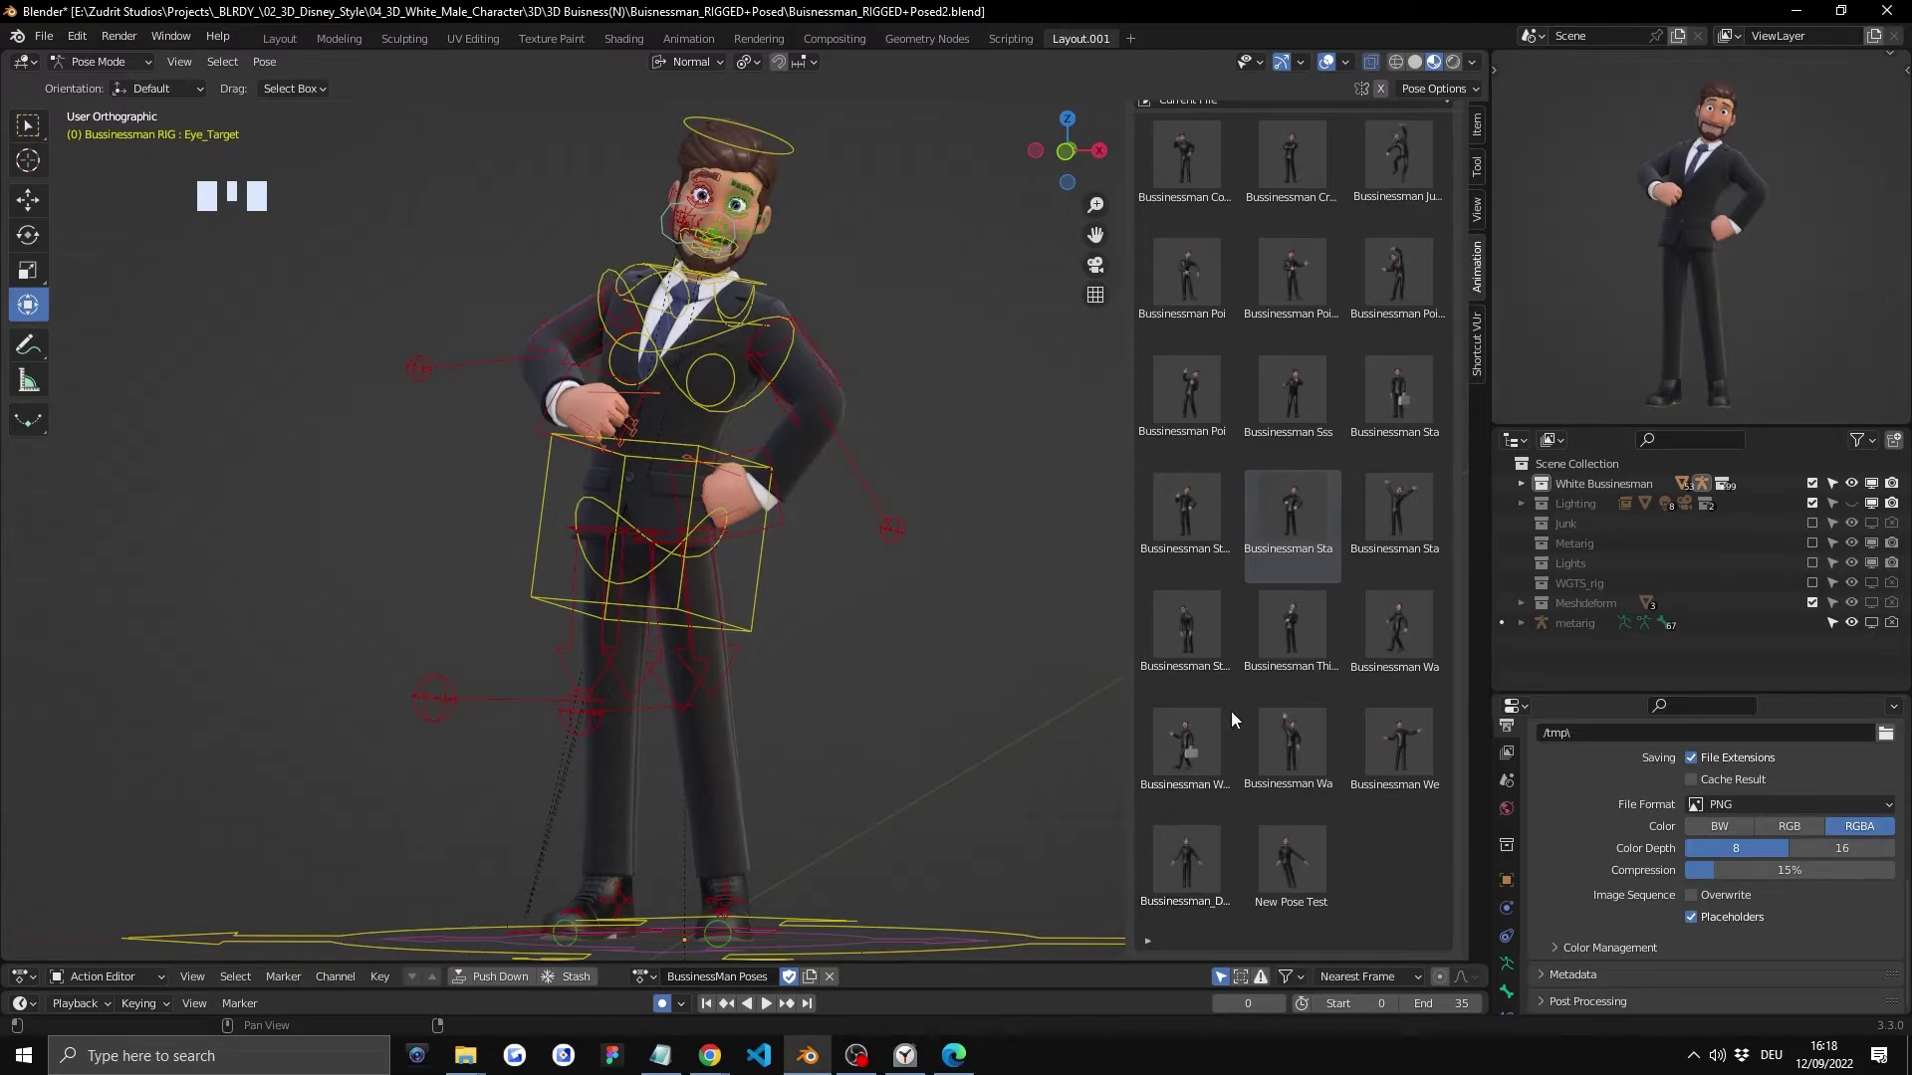
# Step: Browse the pose library and apply the neutral Bussinessman_D... pose with the arms held out from the body
pyautogui.scroll(5, 1322, 472)
pyautogui.scroll(-5, 1310, 470)
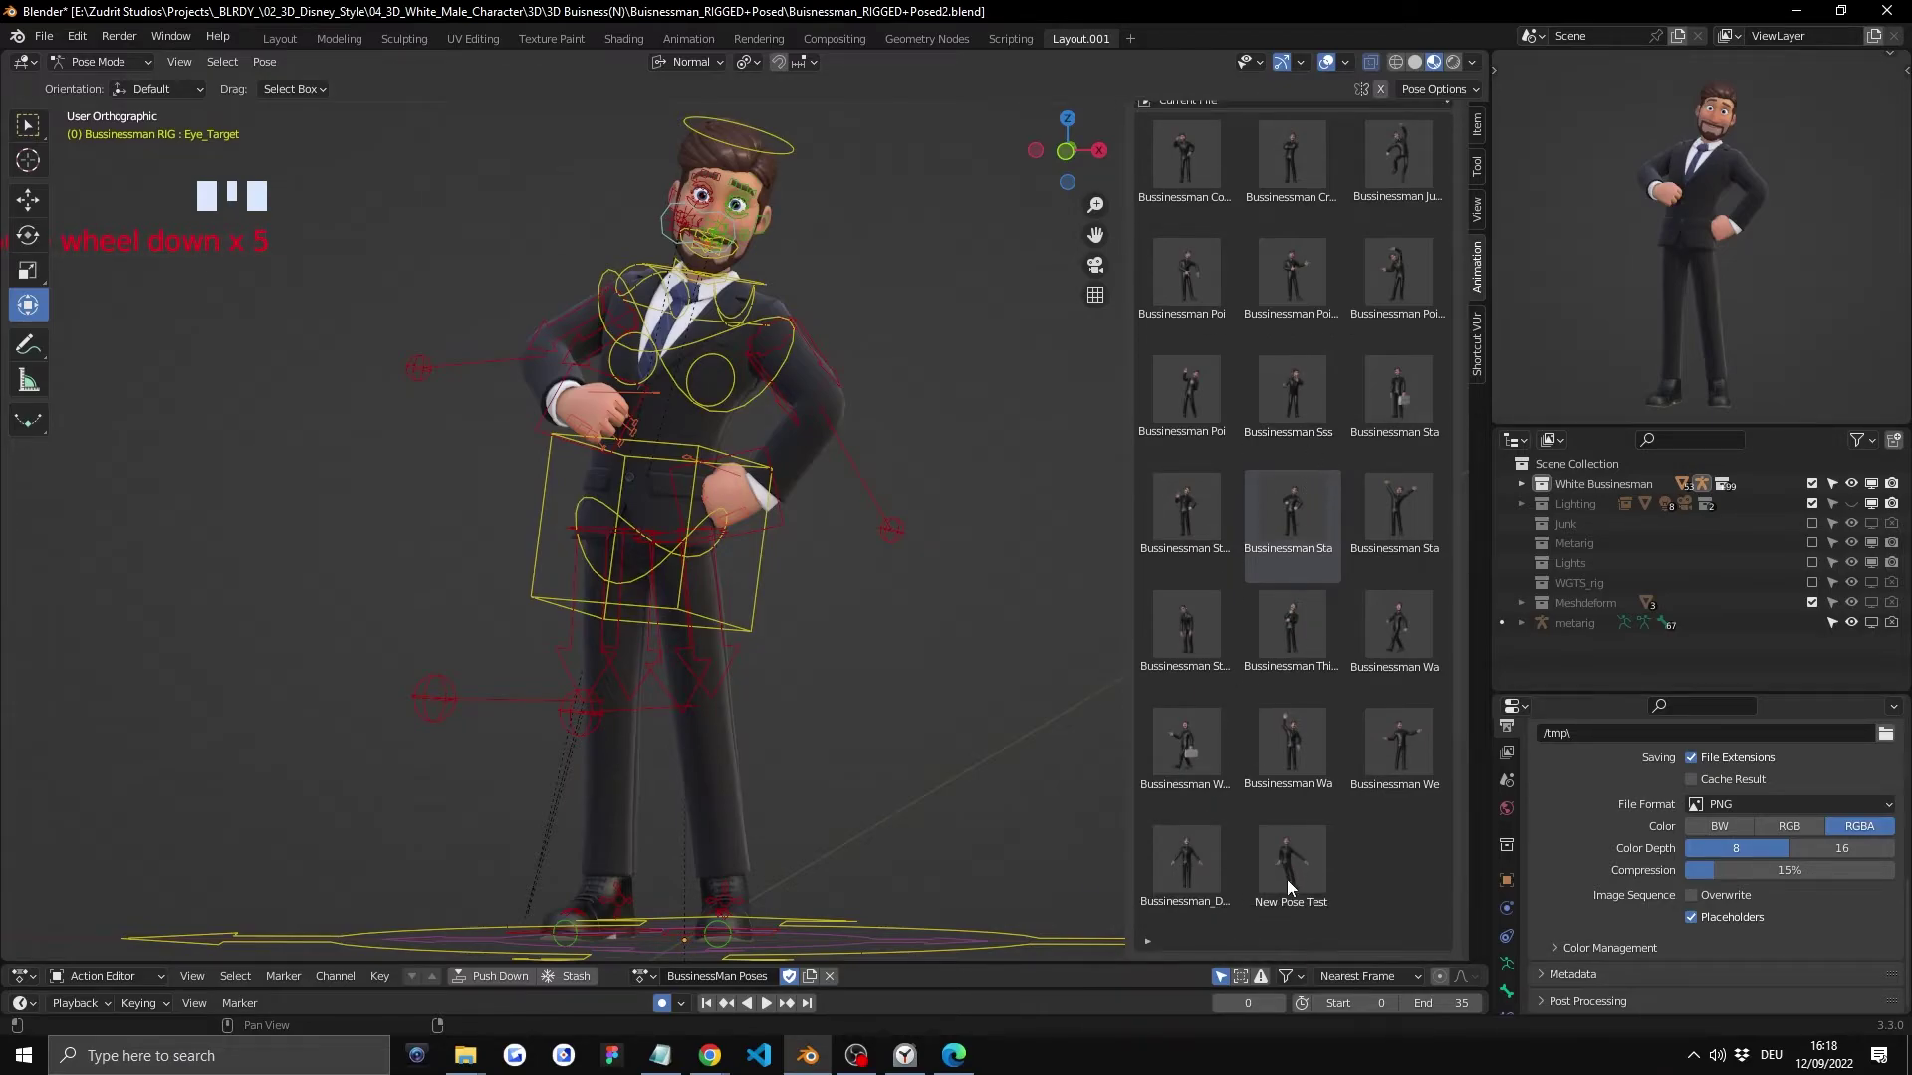
pyautogui.doubleClick(1206, 847)
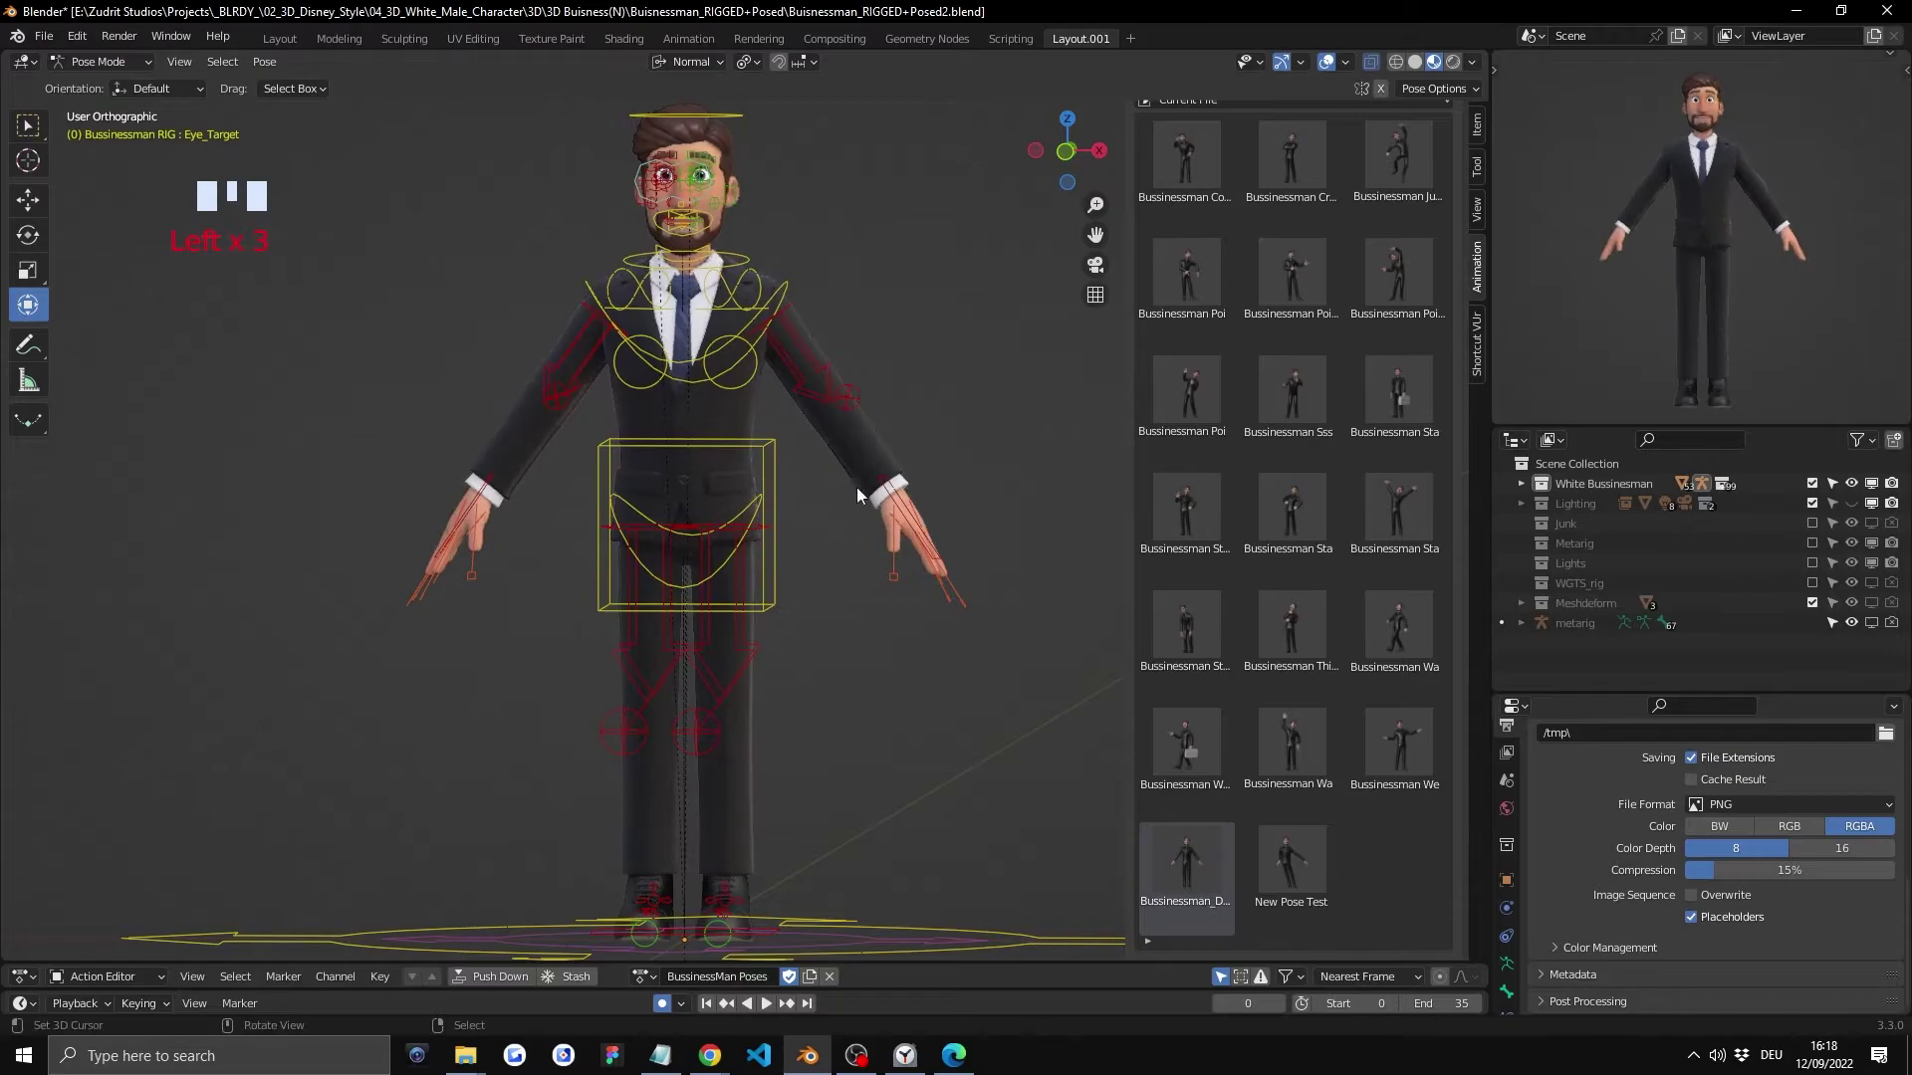
pyautogui.scroll(-3, 847, 458)
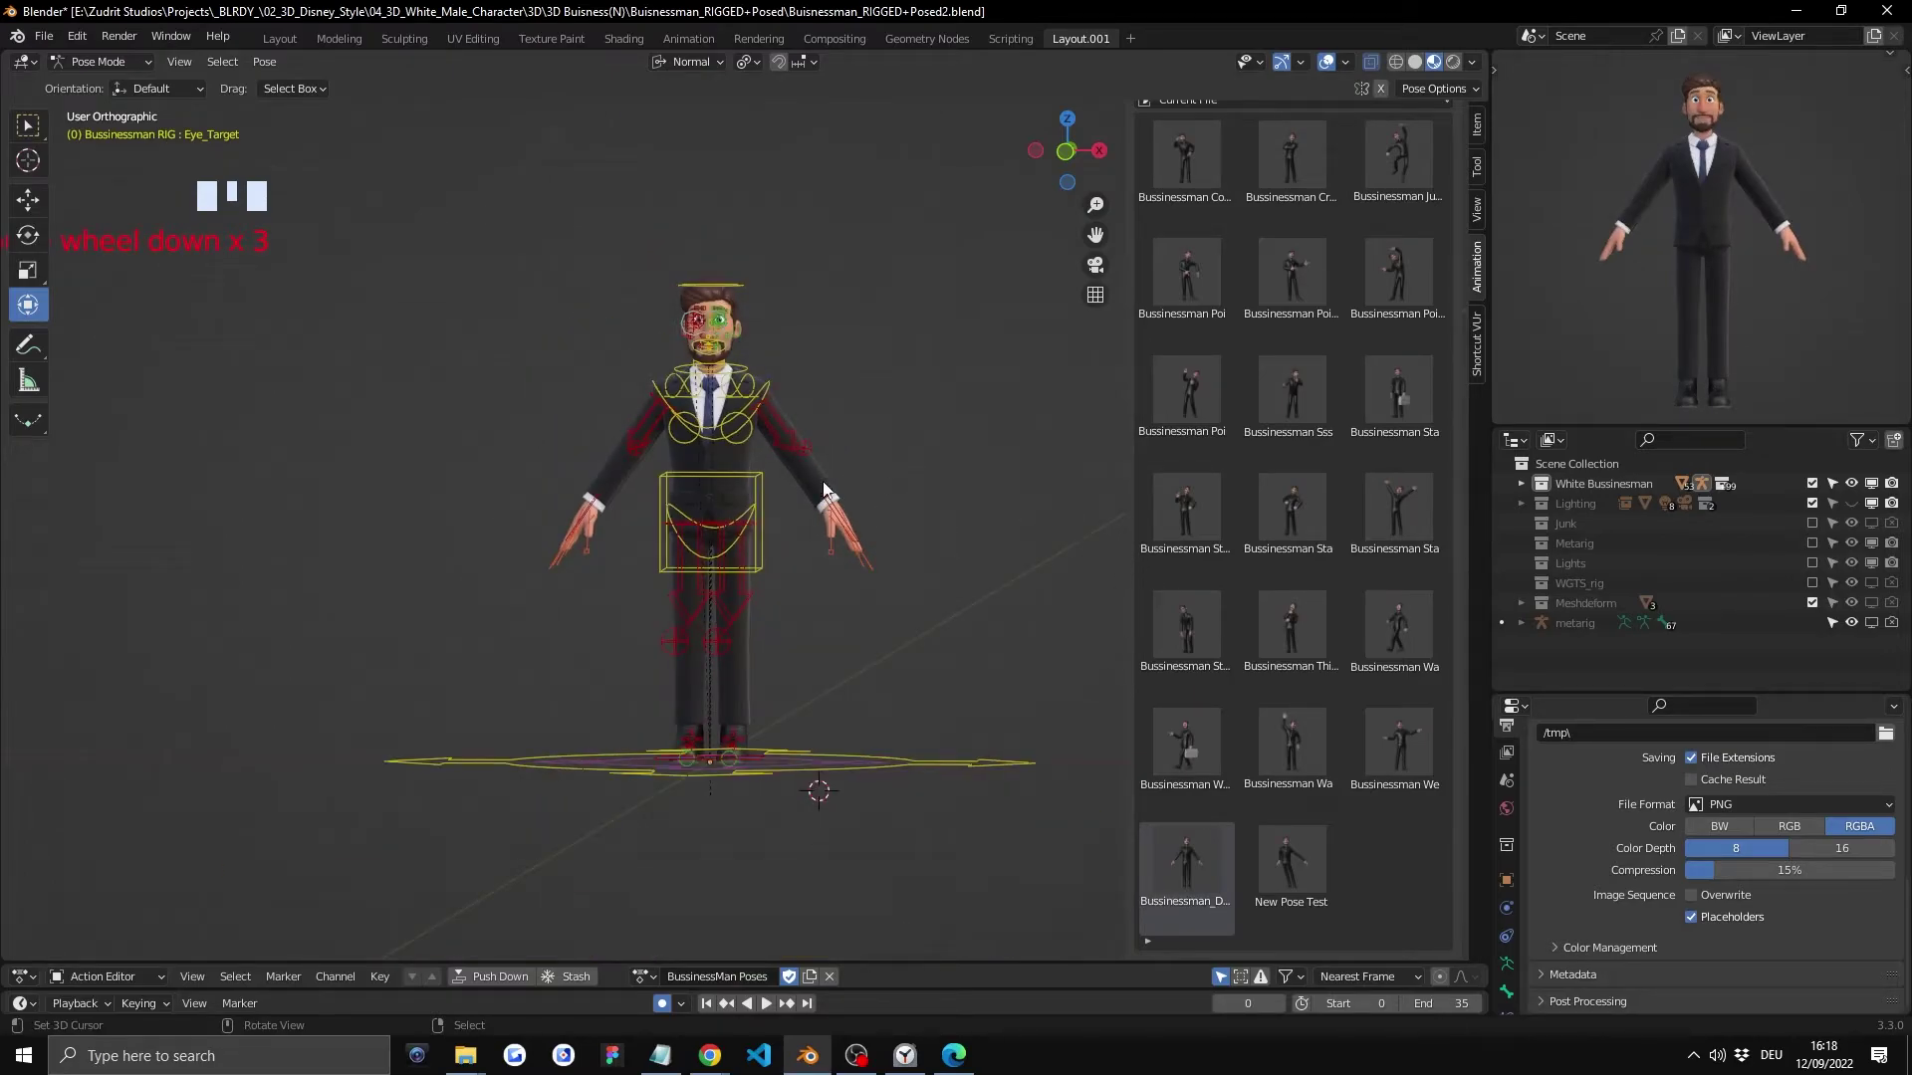
# Step: Select only the torso control and apply a Bussinessman St... pose and the Bussinessman Poi pose to it
pyautogui.scroll(5, 772, 479)
pyautogui.click(743, 423)
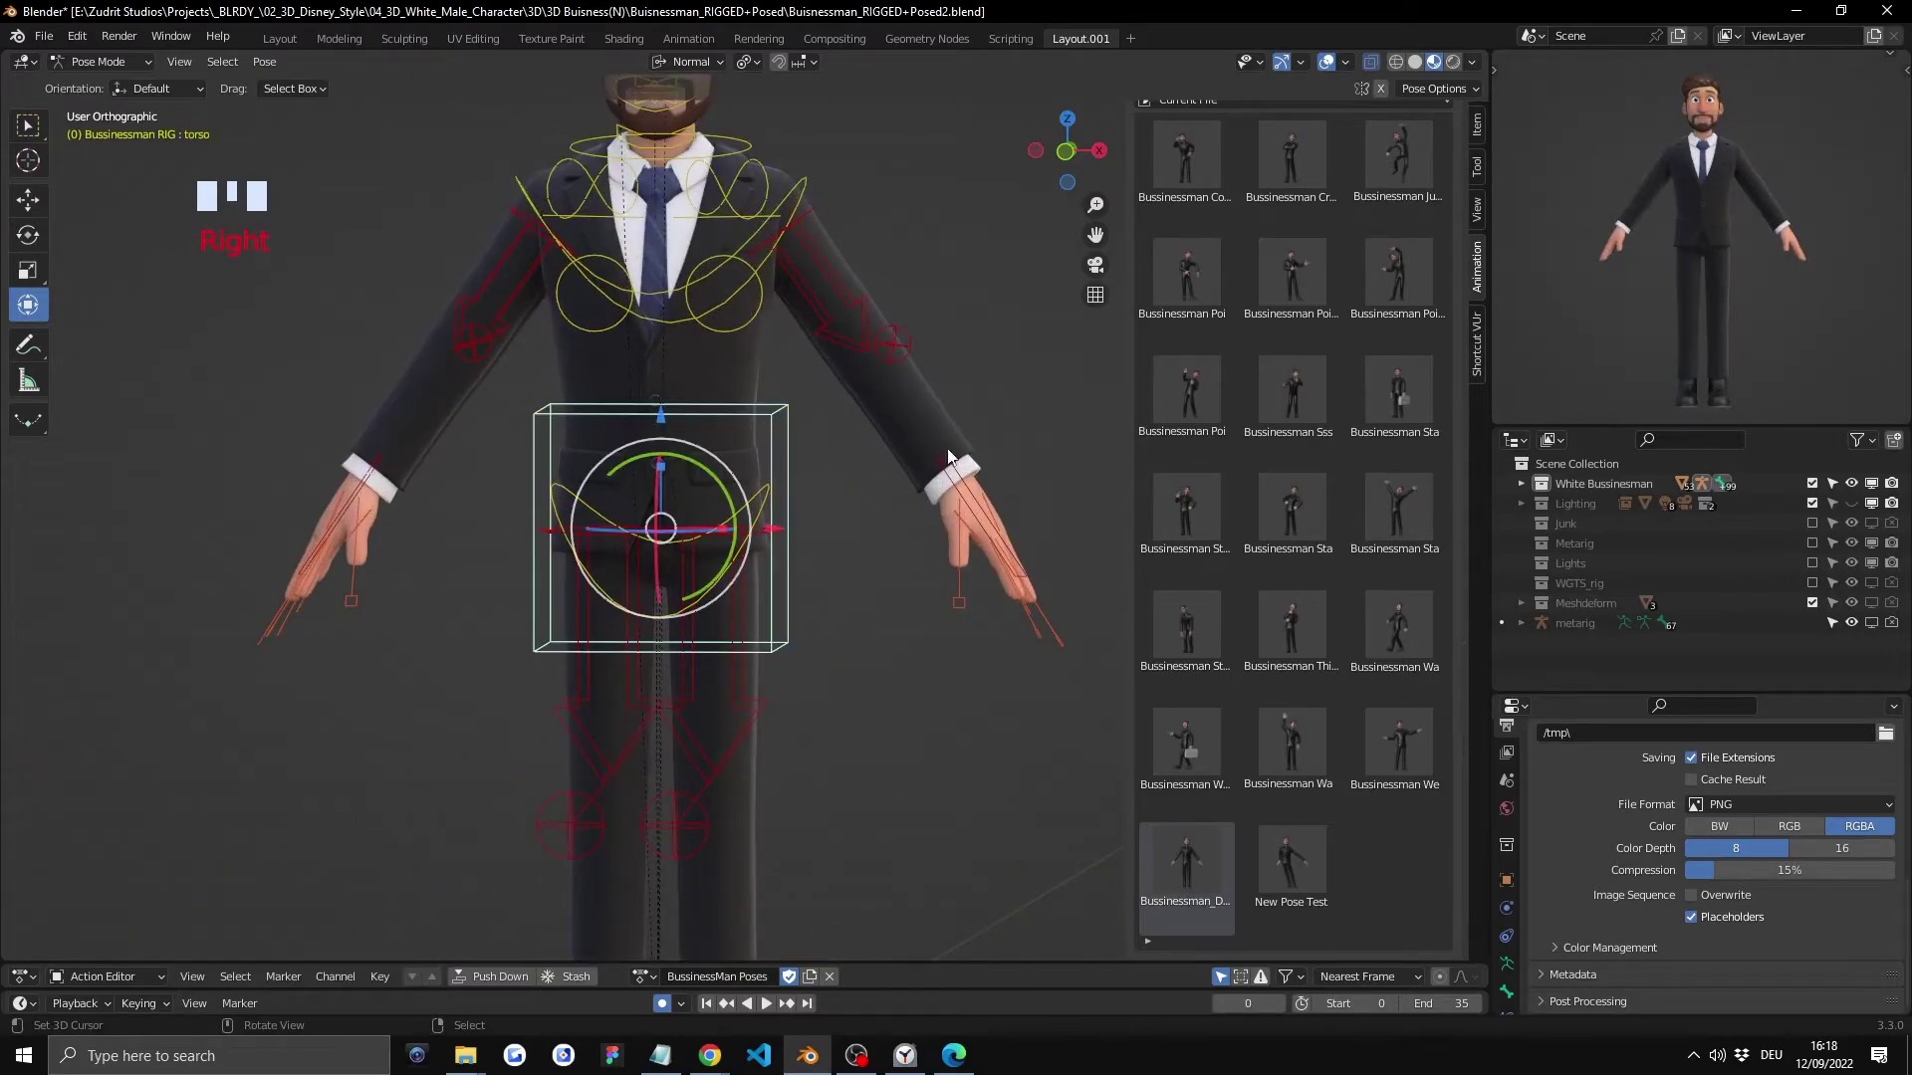
pyautogui.doubleClick(1195, 510)
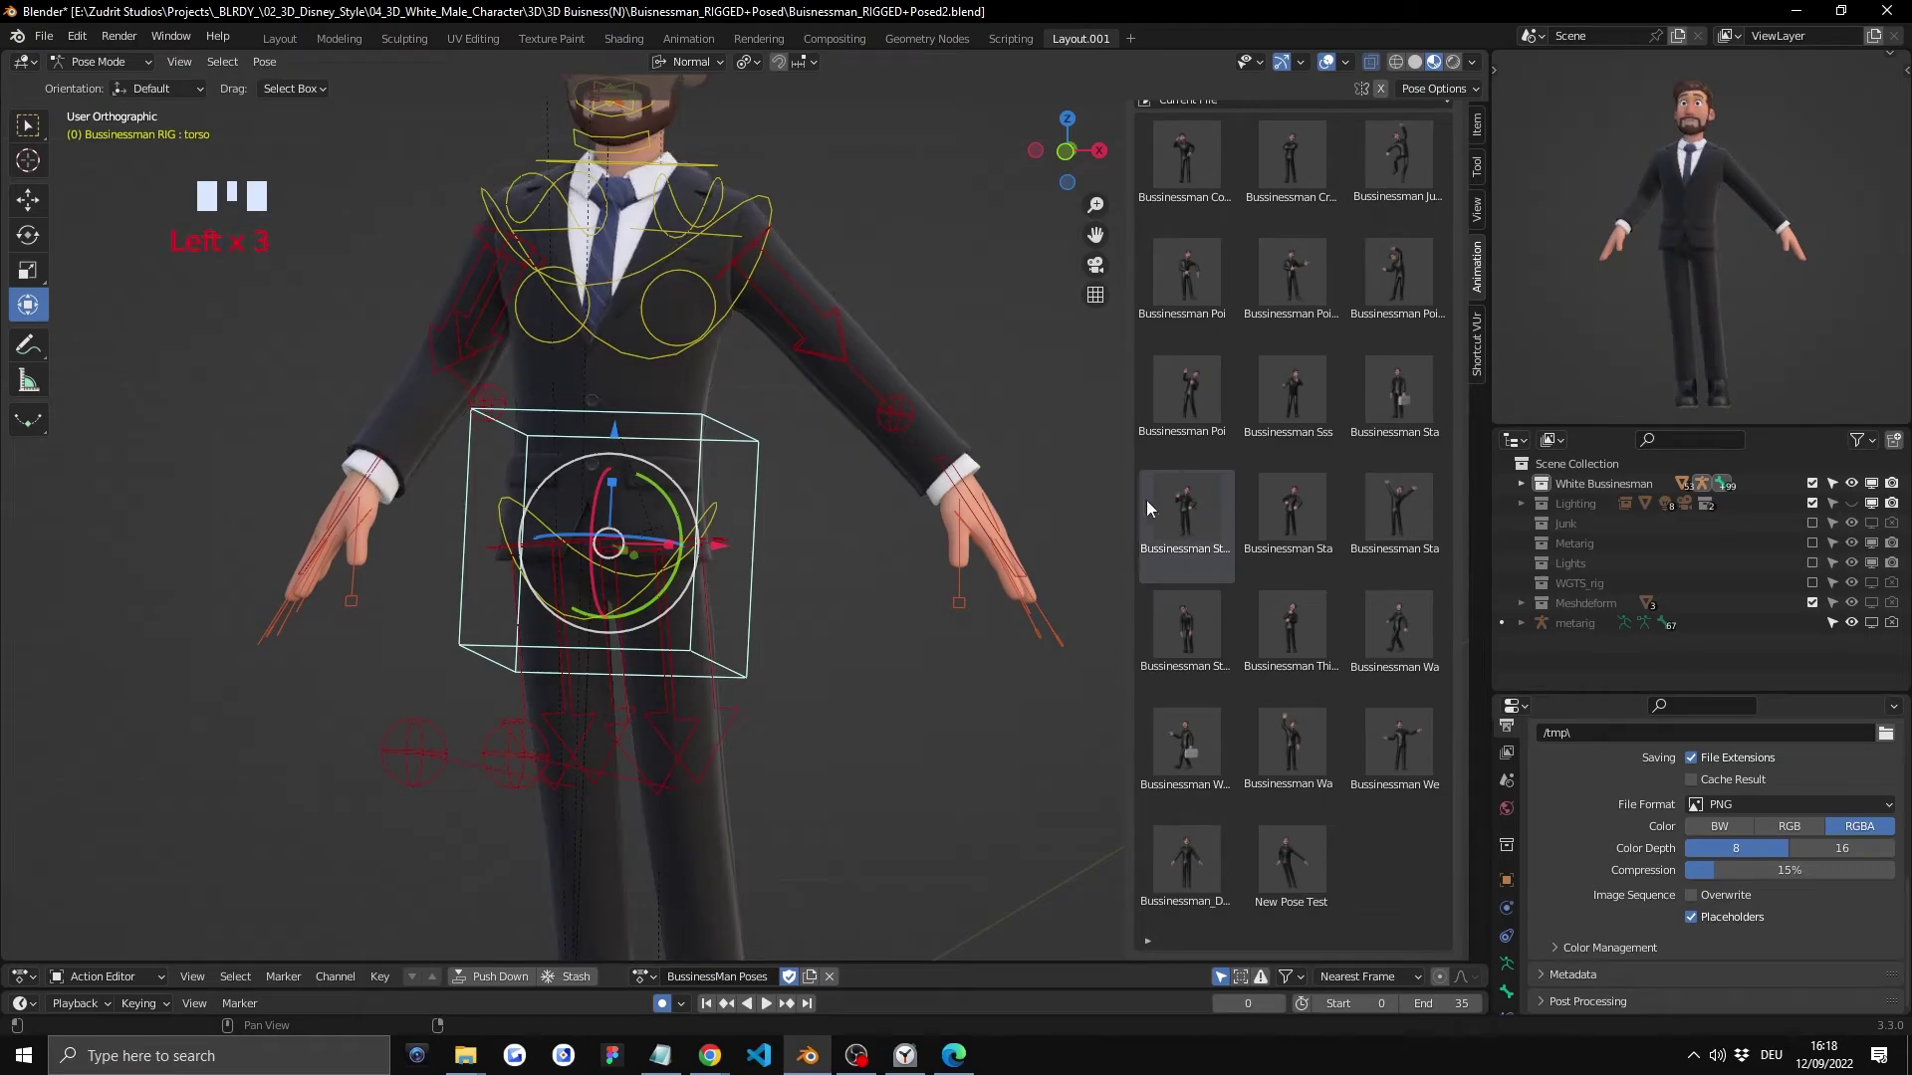
pyautogui.scroll(-3, 862, 476)
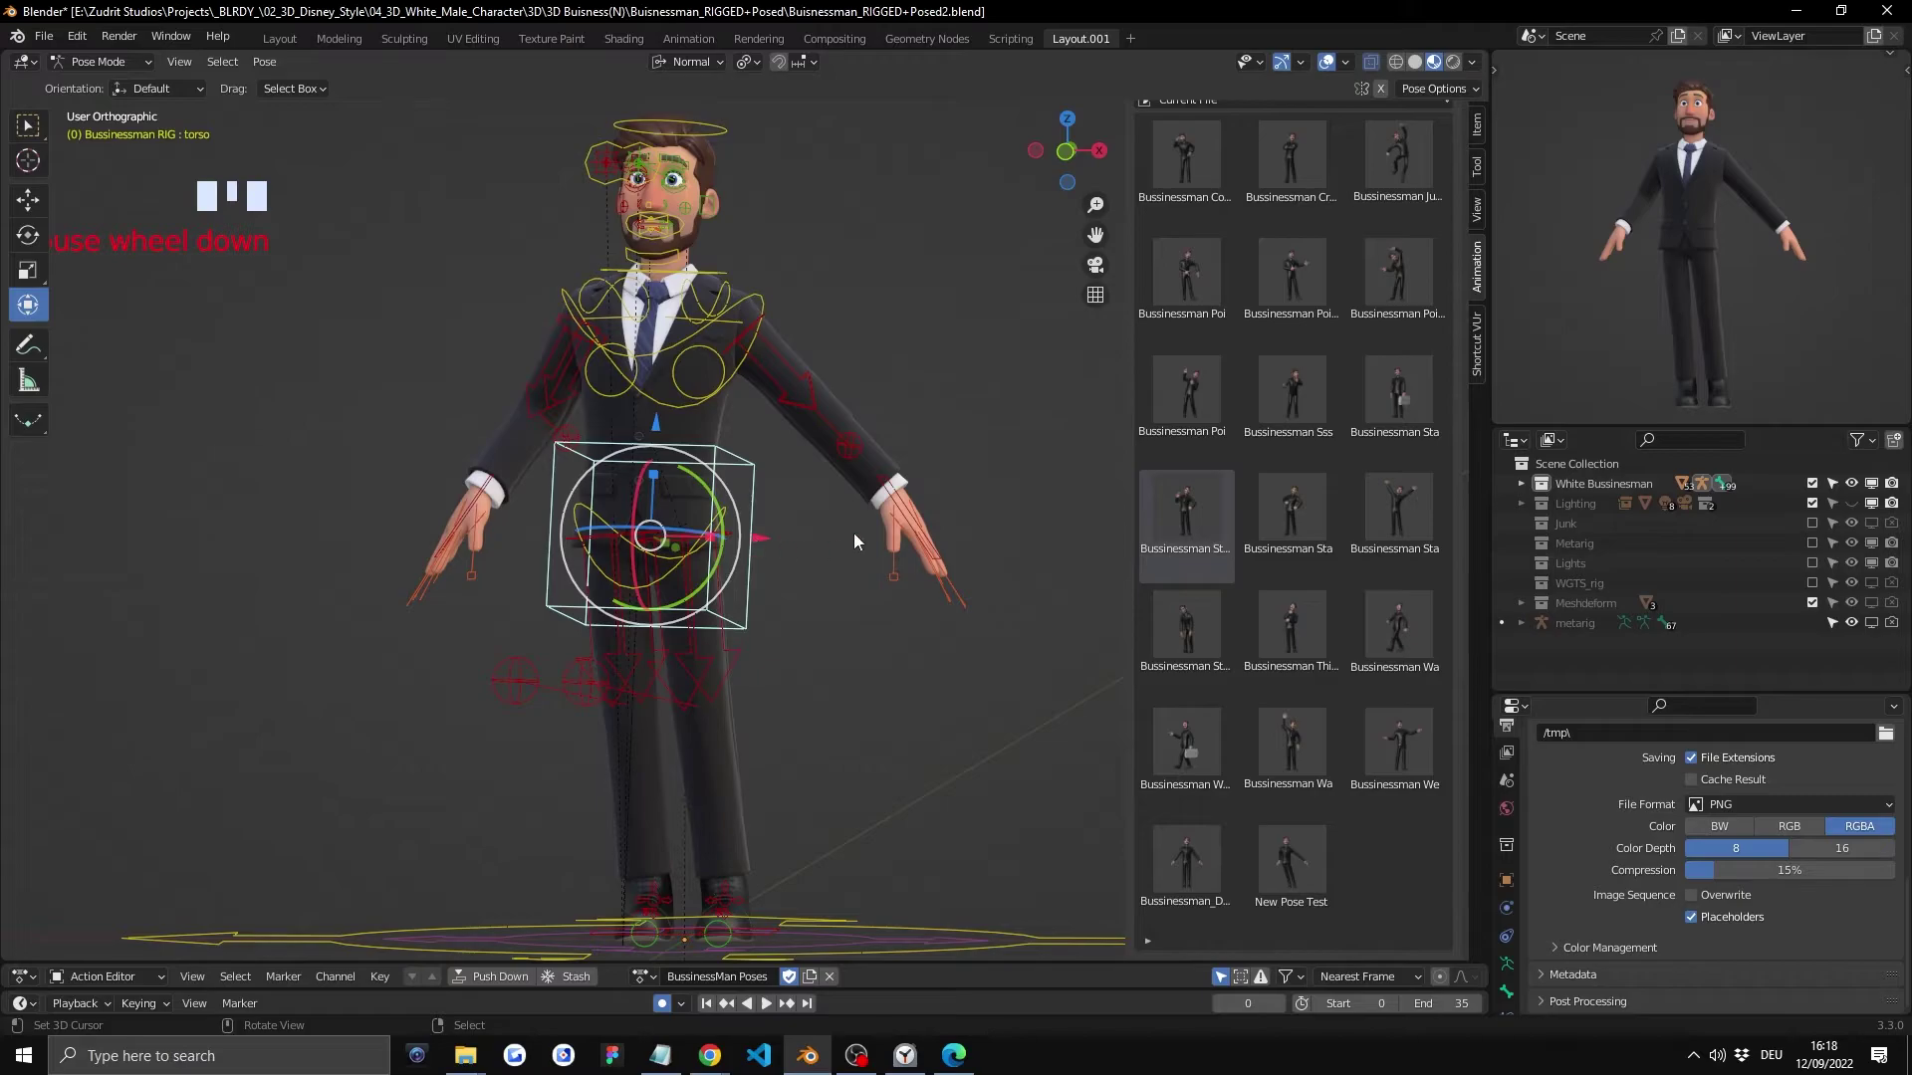
pyautogui.doubleClick(1188, 426)
pyautogui.doubleClick(1187, 418)
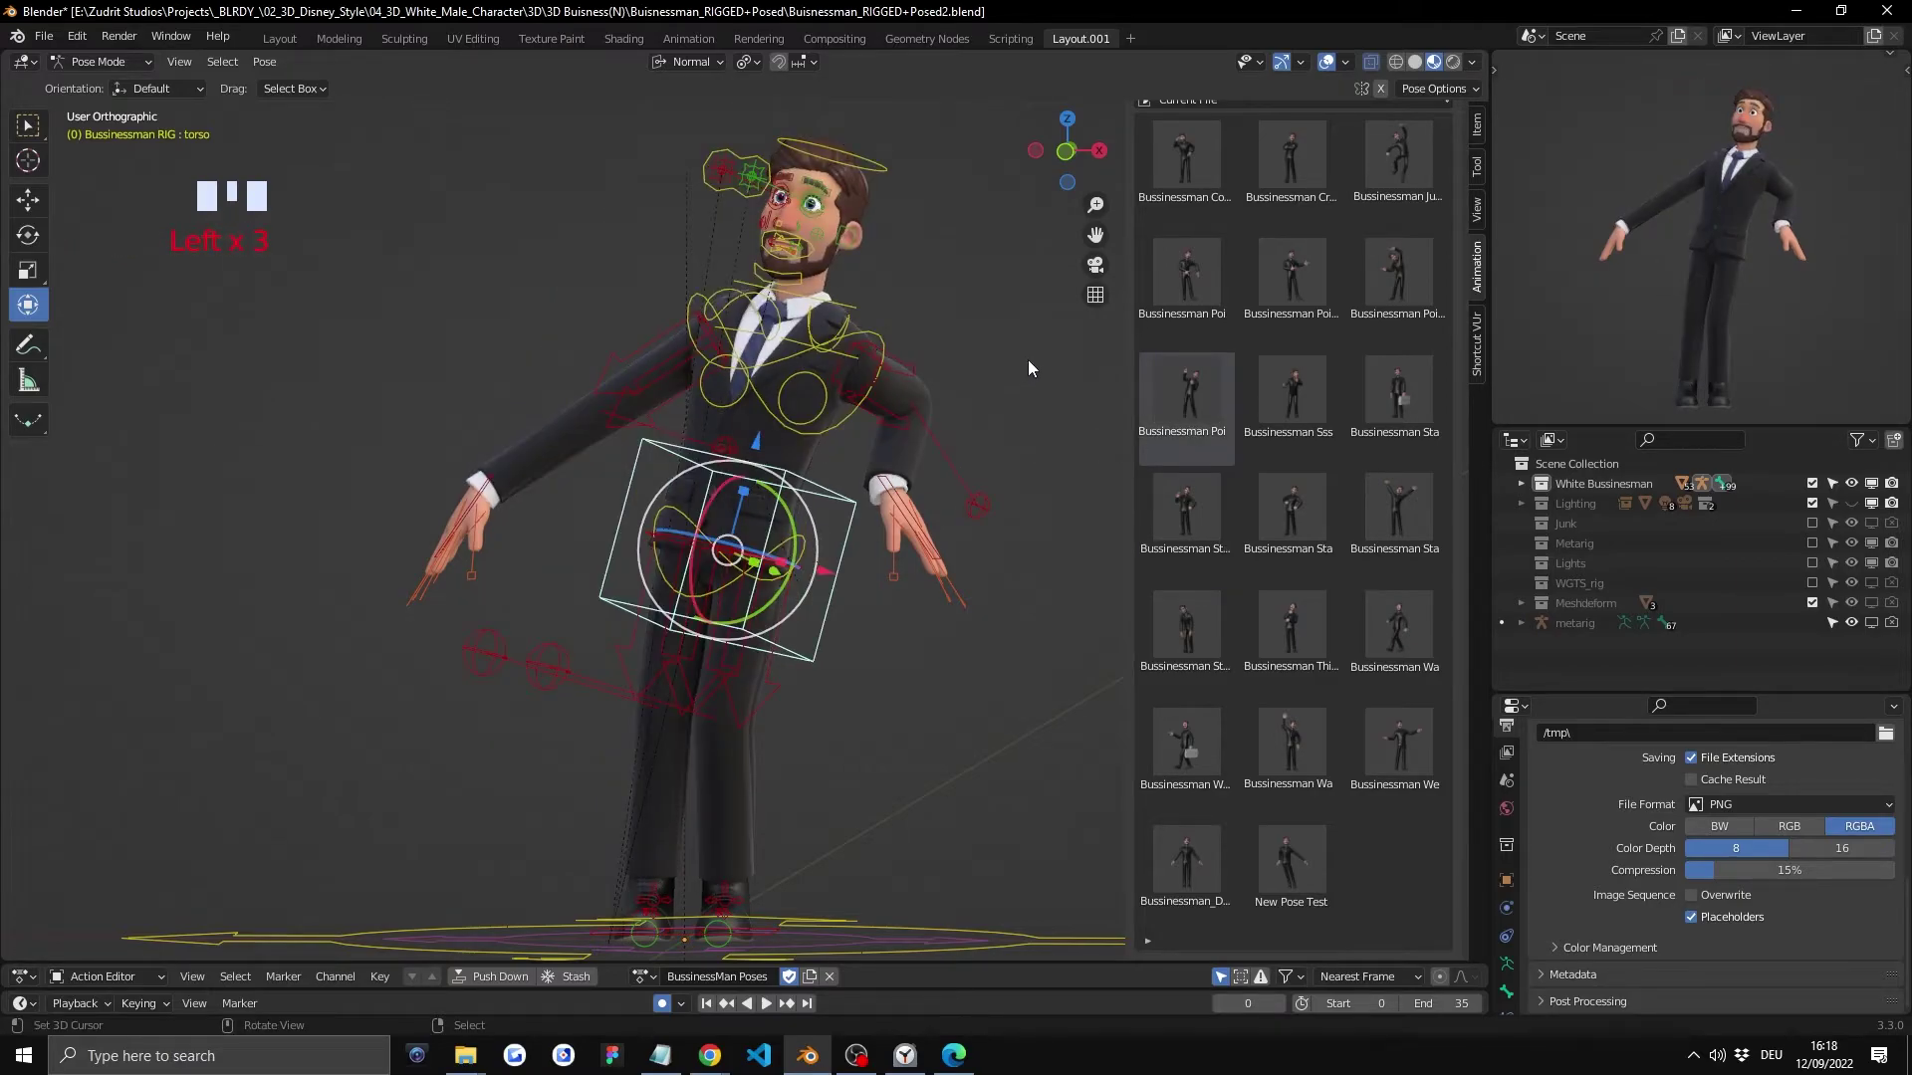
# Step: Apply the Bussinessman Sss pose with all controls selected, and the raised-finger Bussinessman St... pose with no controls selected
pyautogui.press('a')
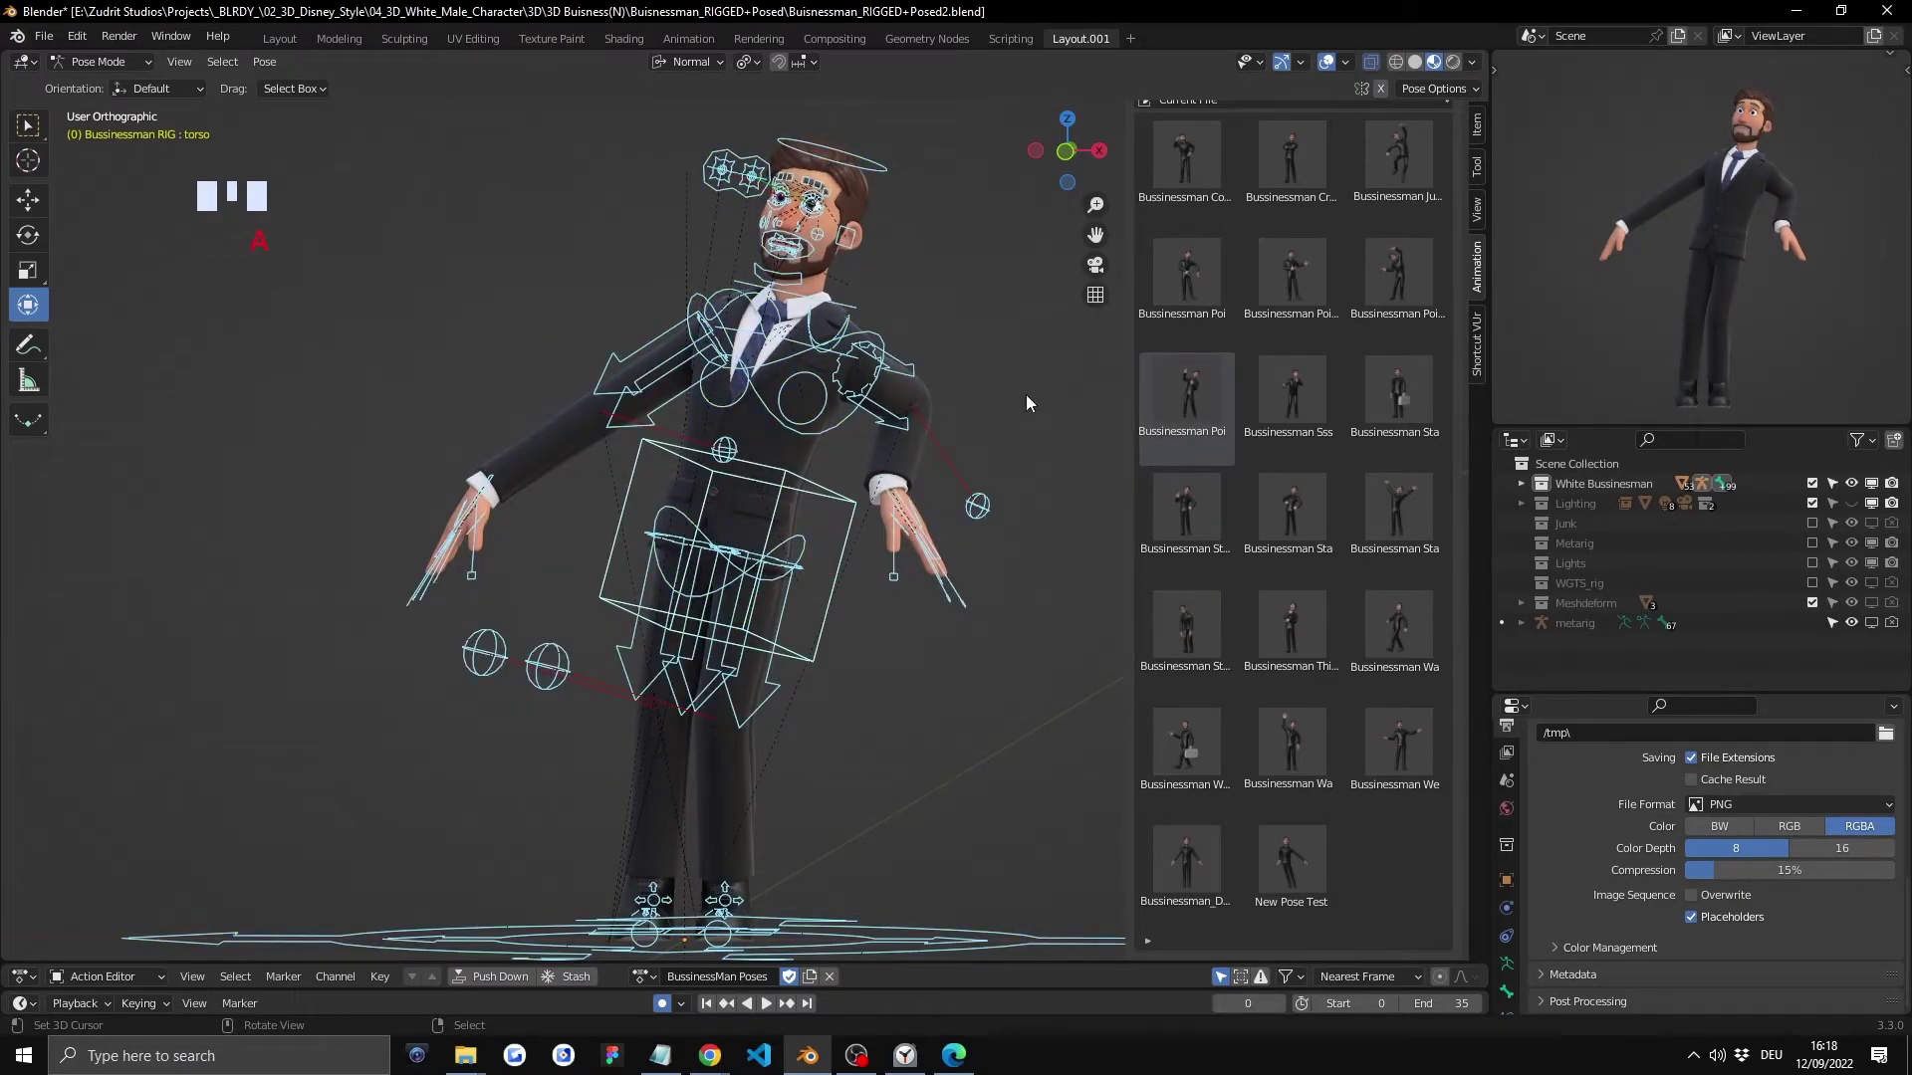
pyautogui.doubleClick(1282, 415)
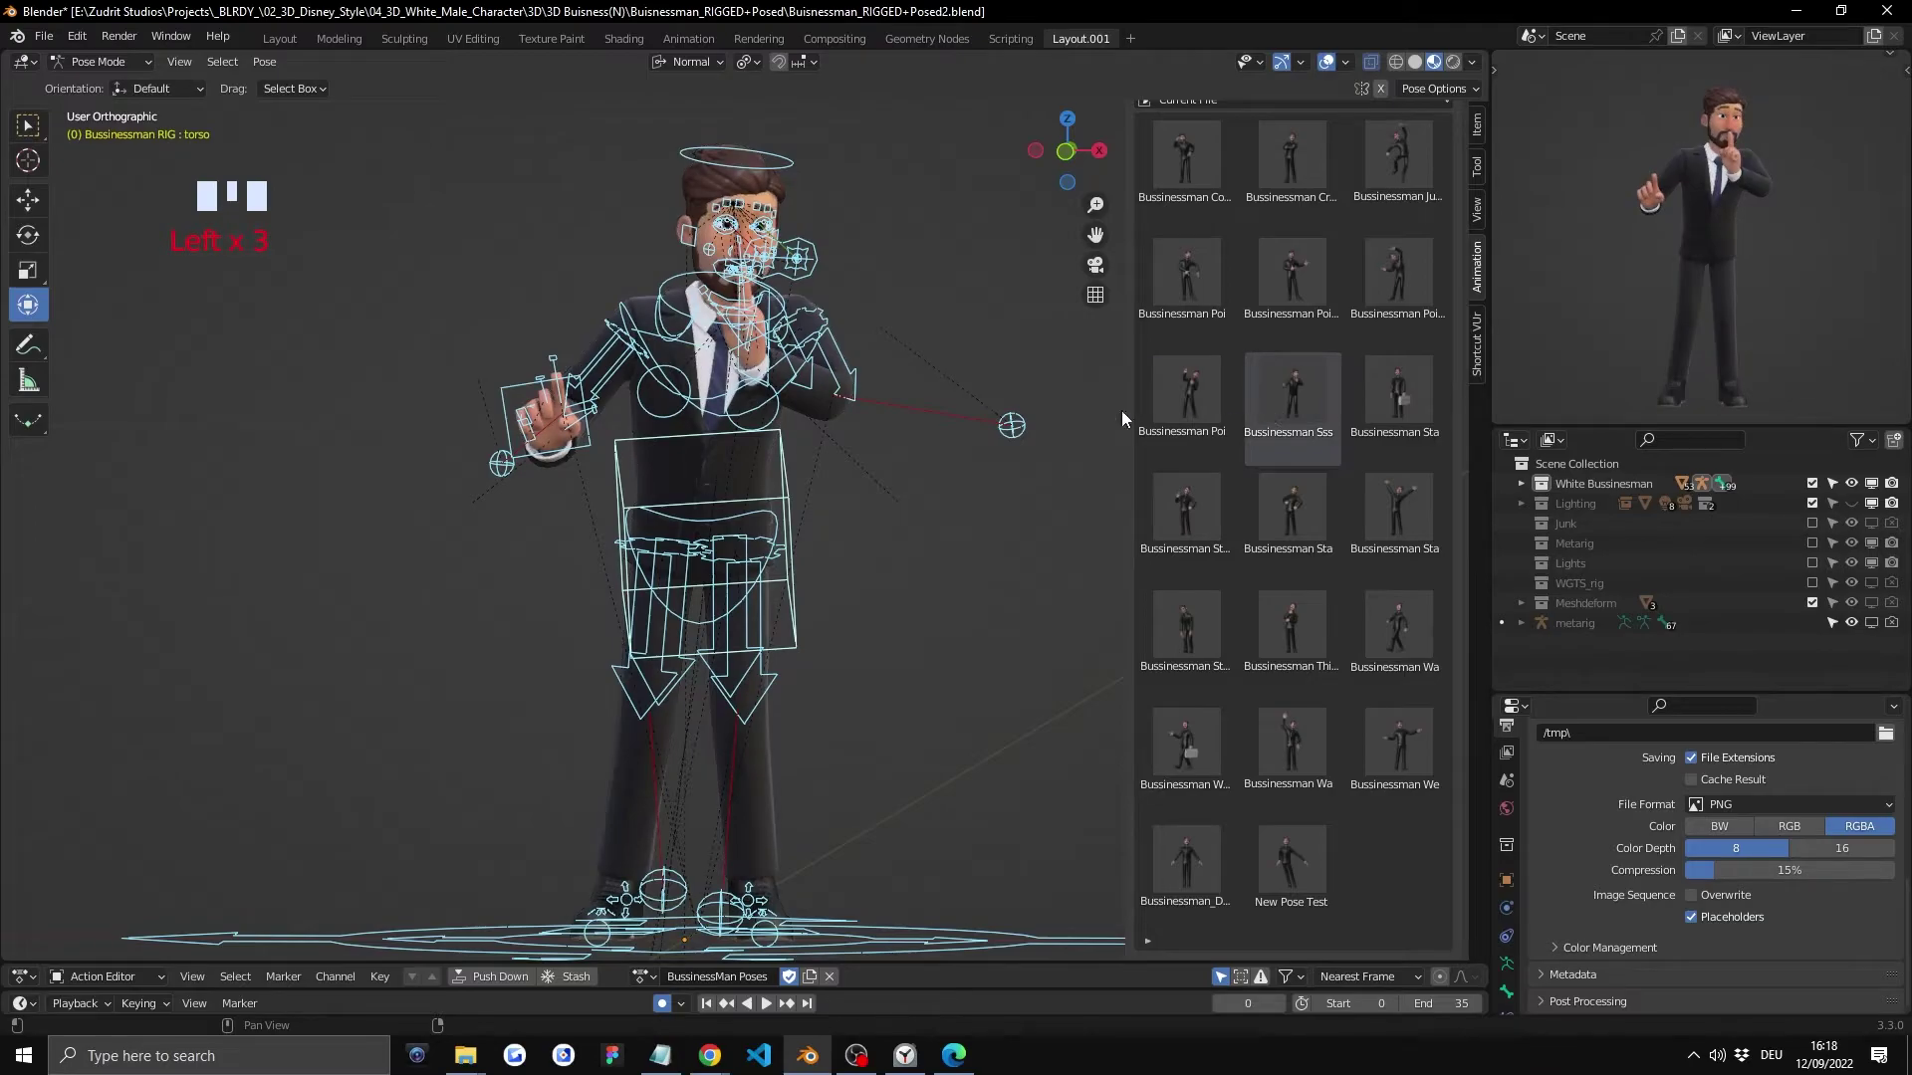
pyautogui.rightClick(934, 298)
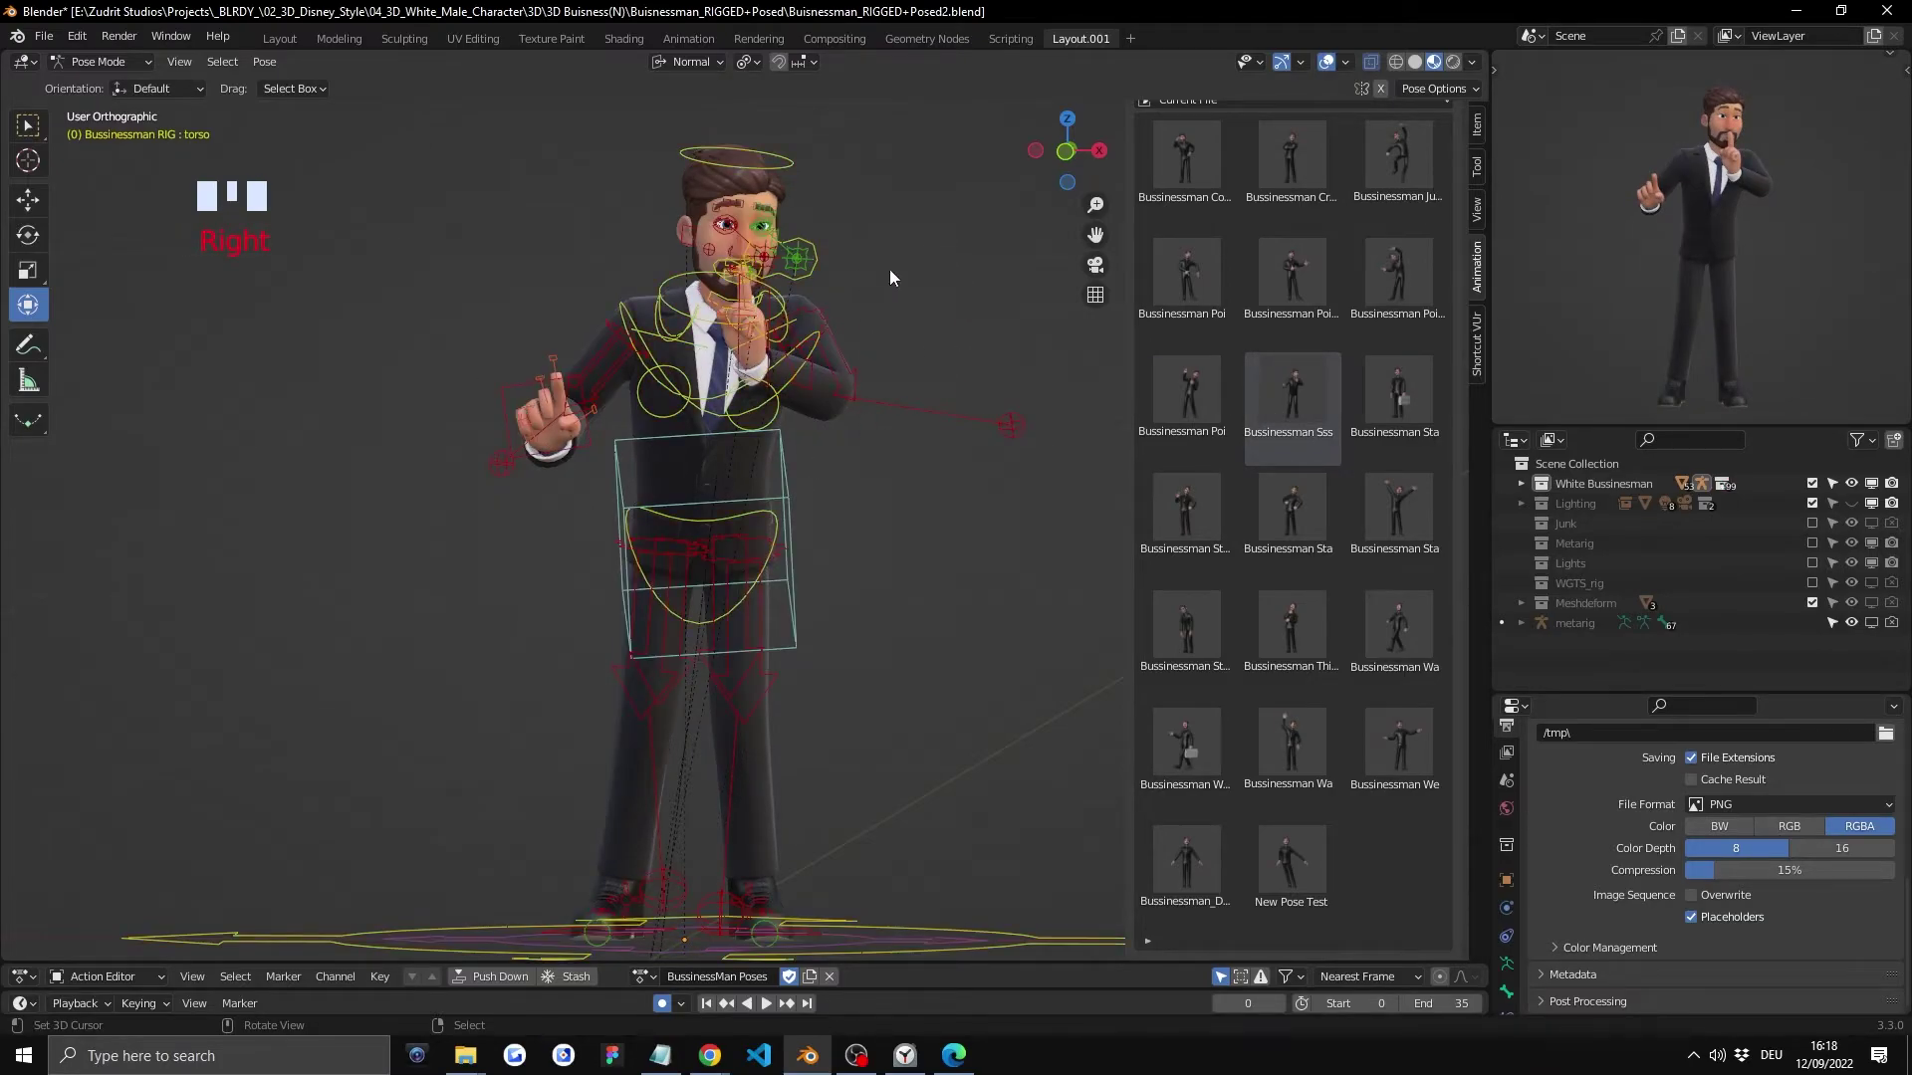
pyautogui.doubleClick(1191, 506)
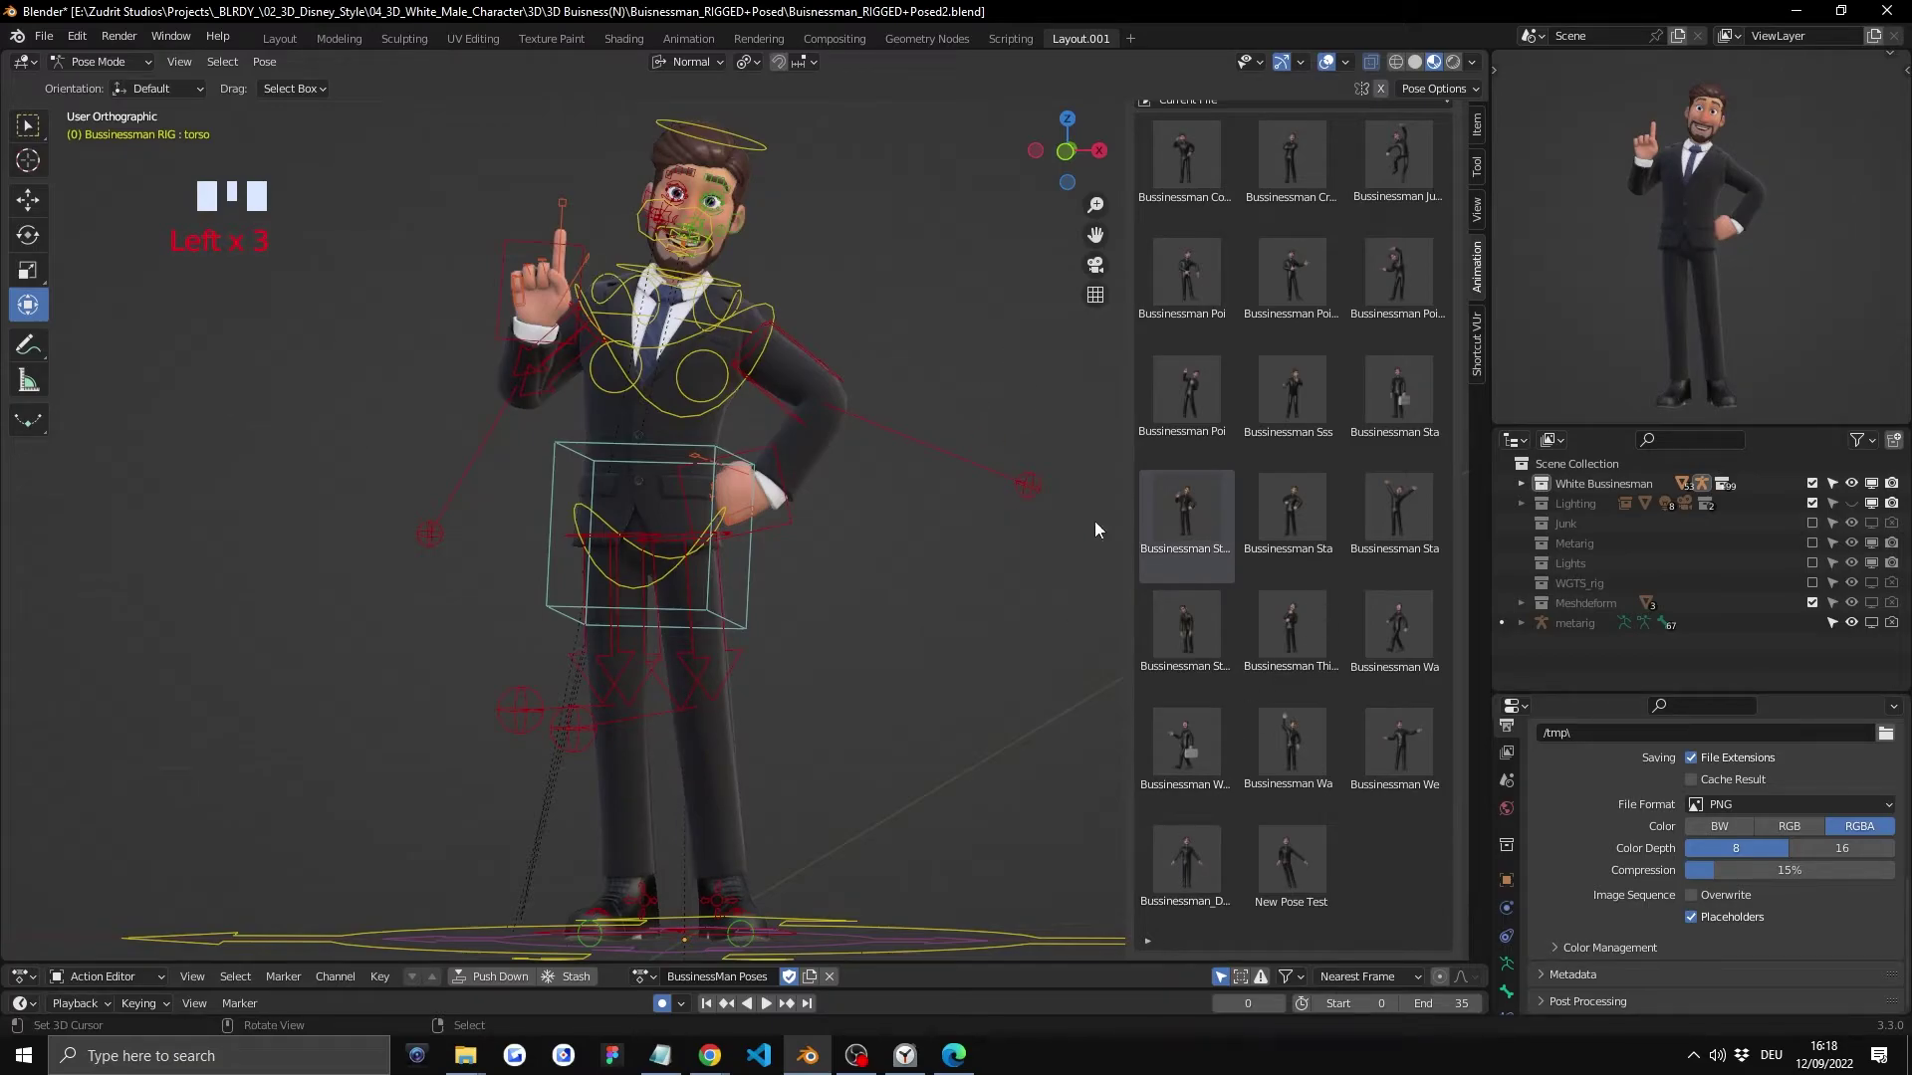
# Step: Apply the Bussinessman_D... pose to the whole rig, then raise the left hand IK control about 0.85 m and rotate it about -134°
pyautogui.doubleClick(1197, 871)
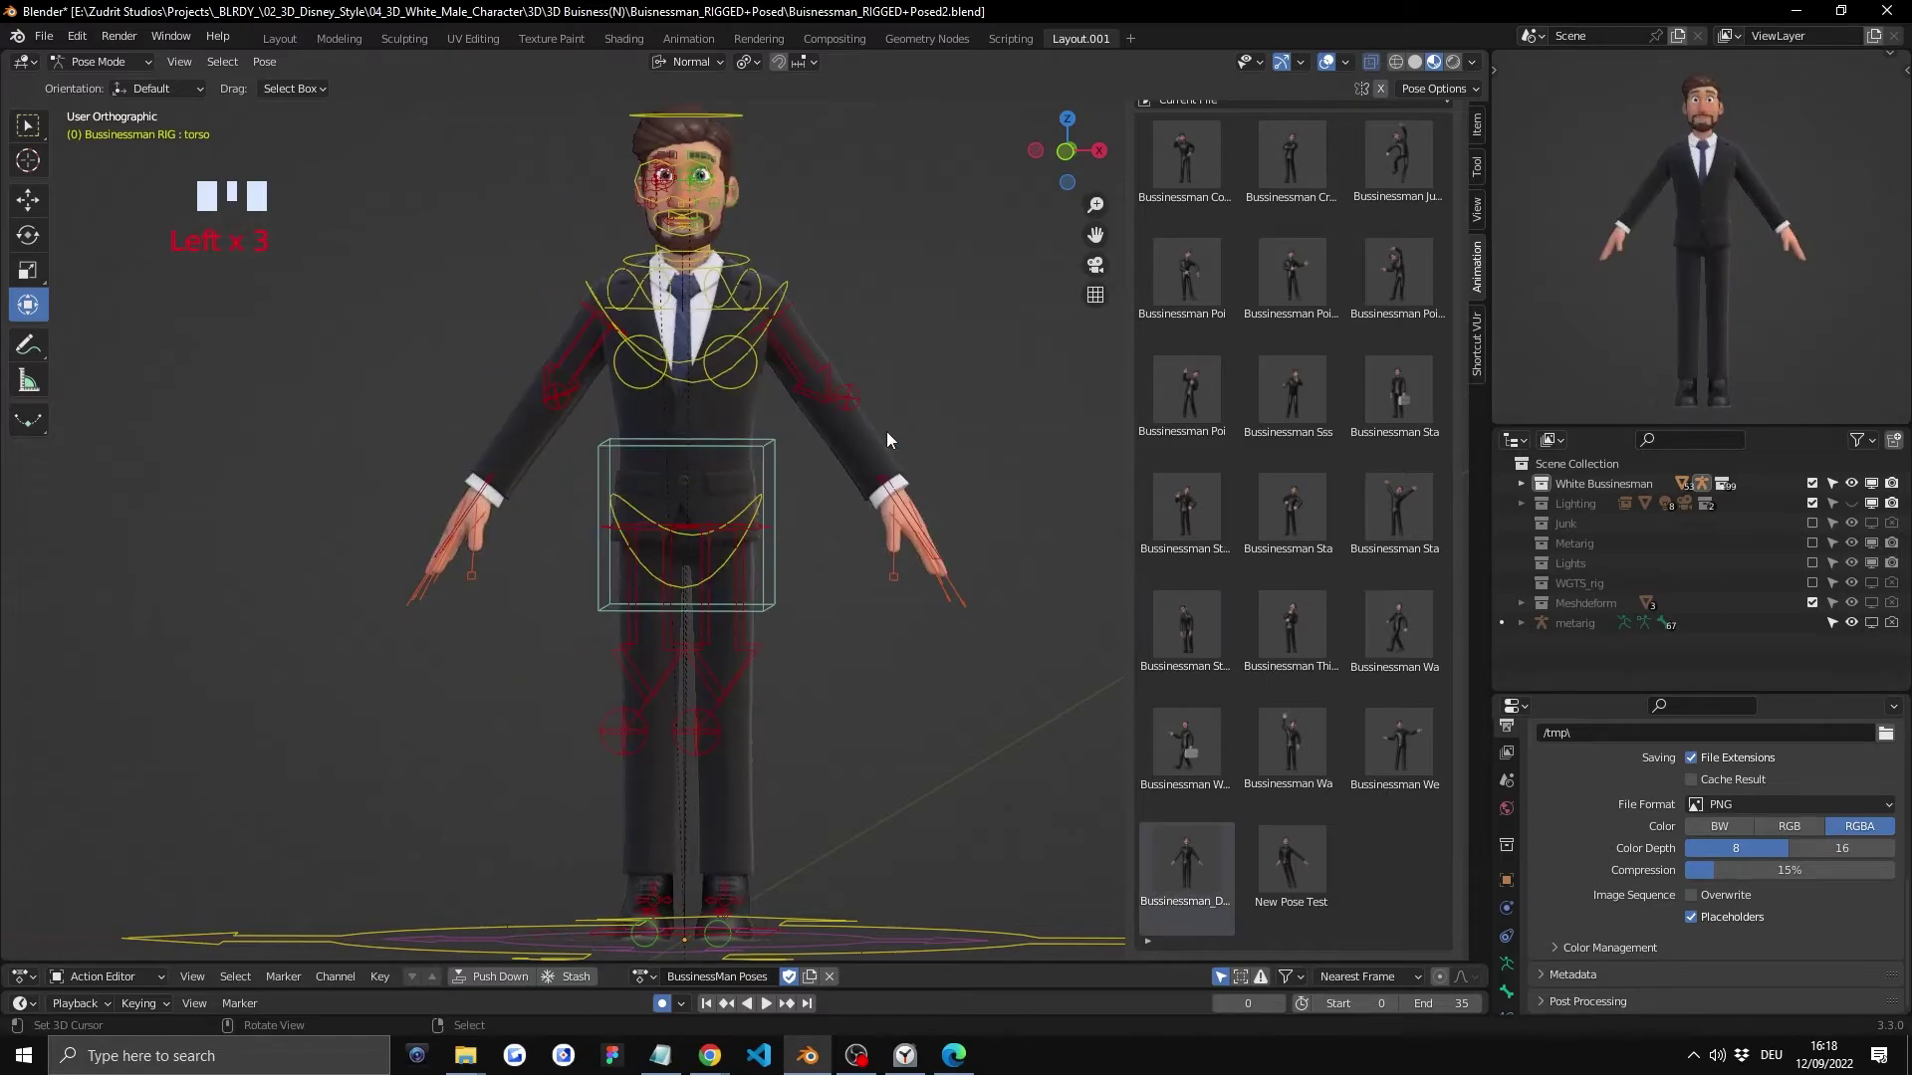
pyautogui.moveTo(886, 428)
pyautogui.mouseDown(button='middle')
pyautogui.moveTo(862, 428)
pyautogui.moveTo(895, 427)
pyautogui.moveTo(875, 444)
pyautogui.mouseUp(button='middle')
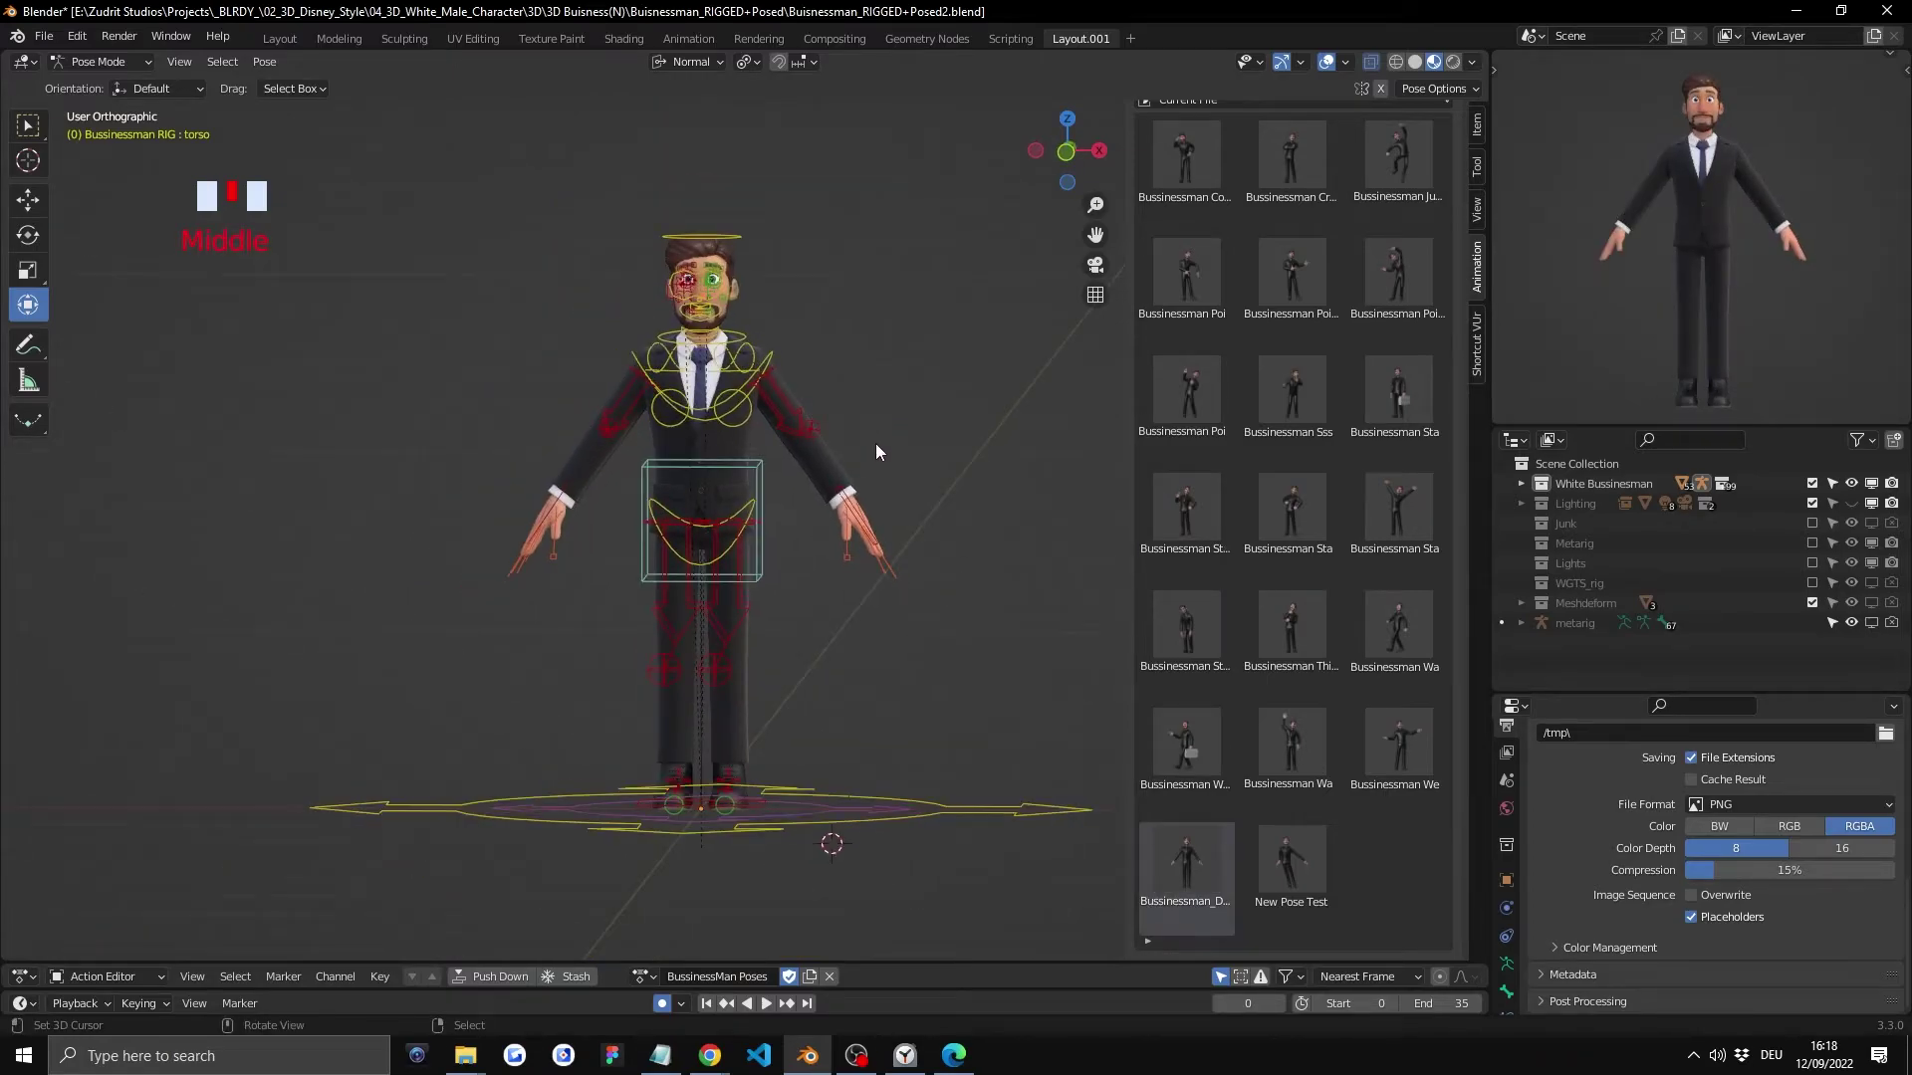
pyautogui.moveTo(773, 751); pyautogui.dragTo(821, 596, button='middle')
pyautogui.click(846, 503)
pyautogui.press('g')
pyautogui.click(876, 270)
pyautogui.press('r')
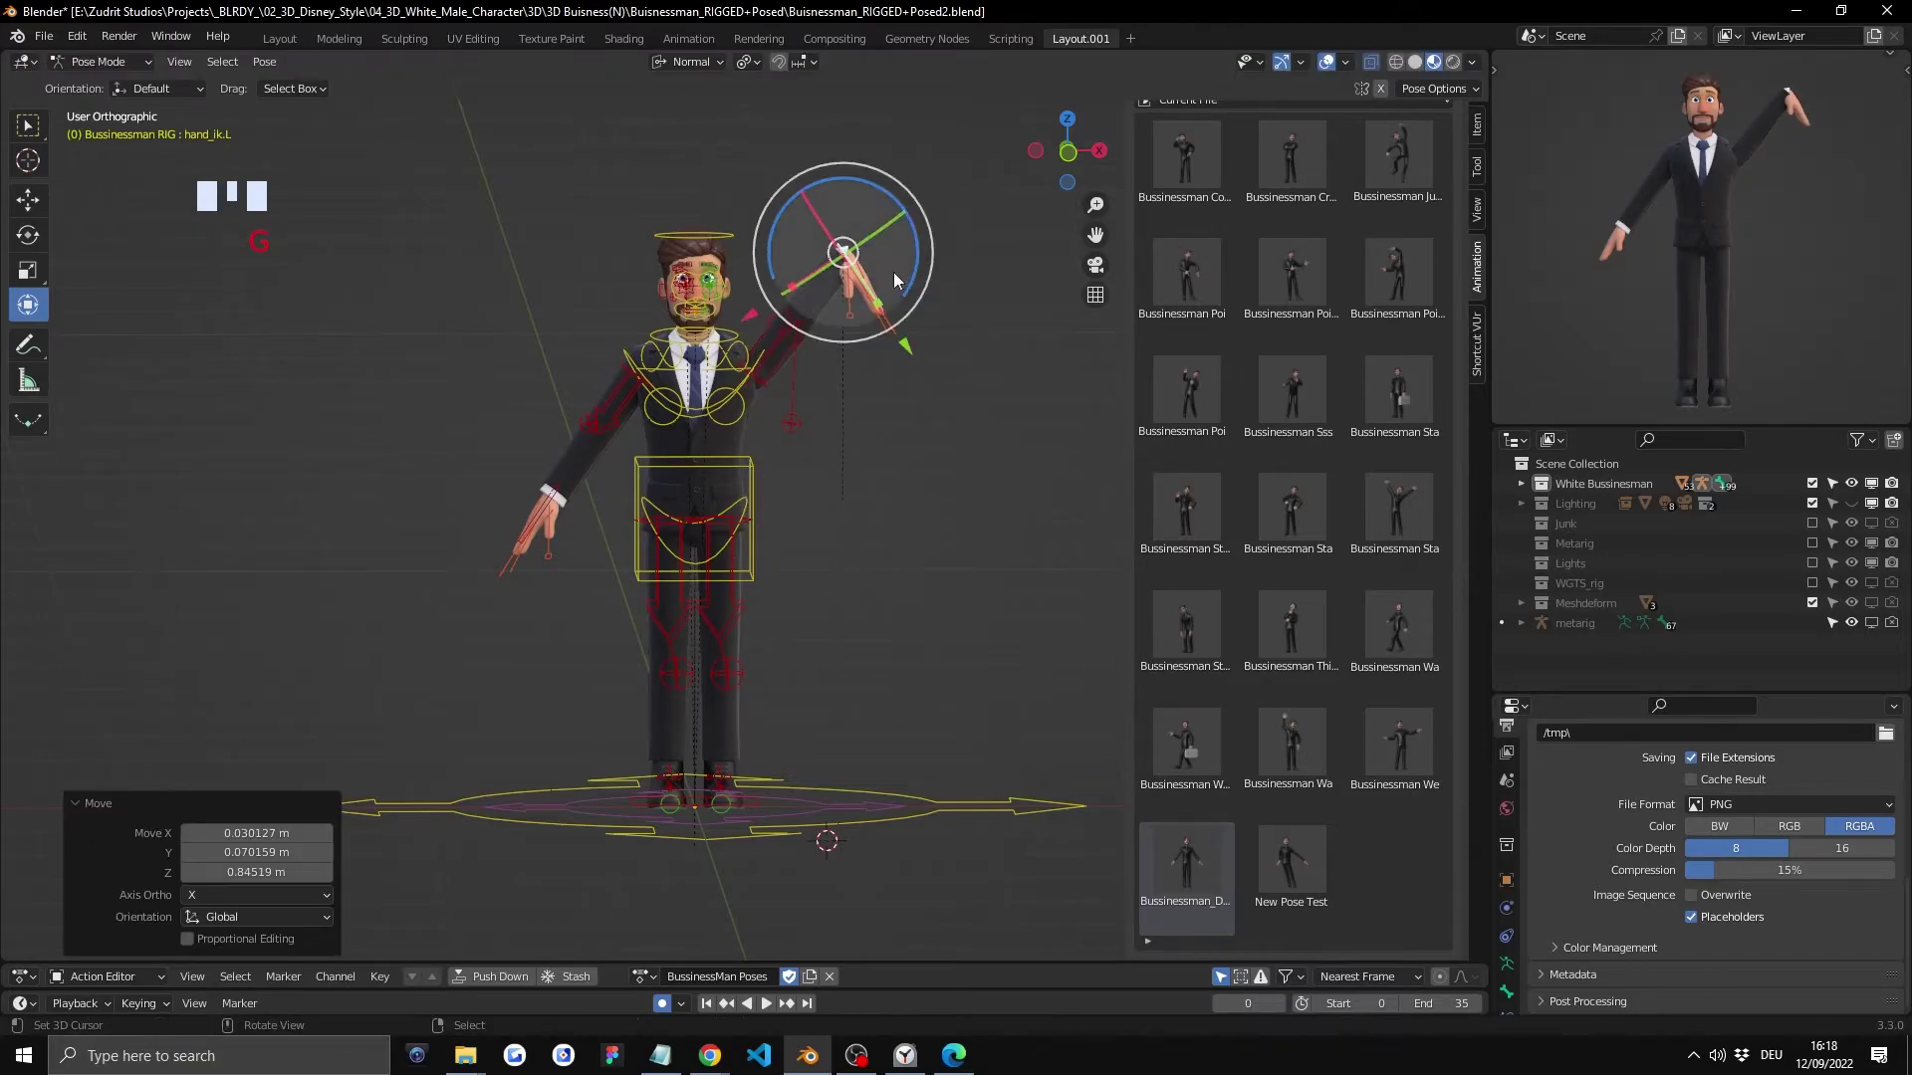
pyautogui.click(772, 181)
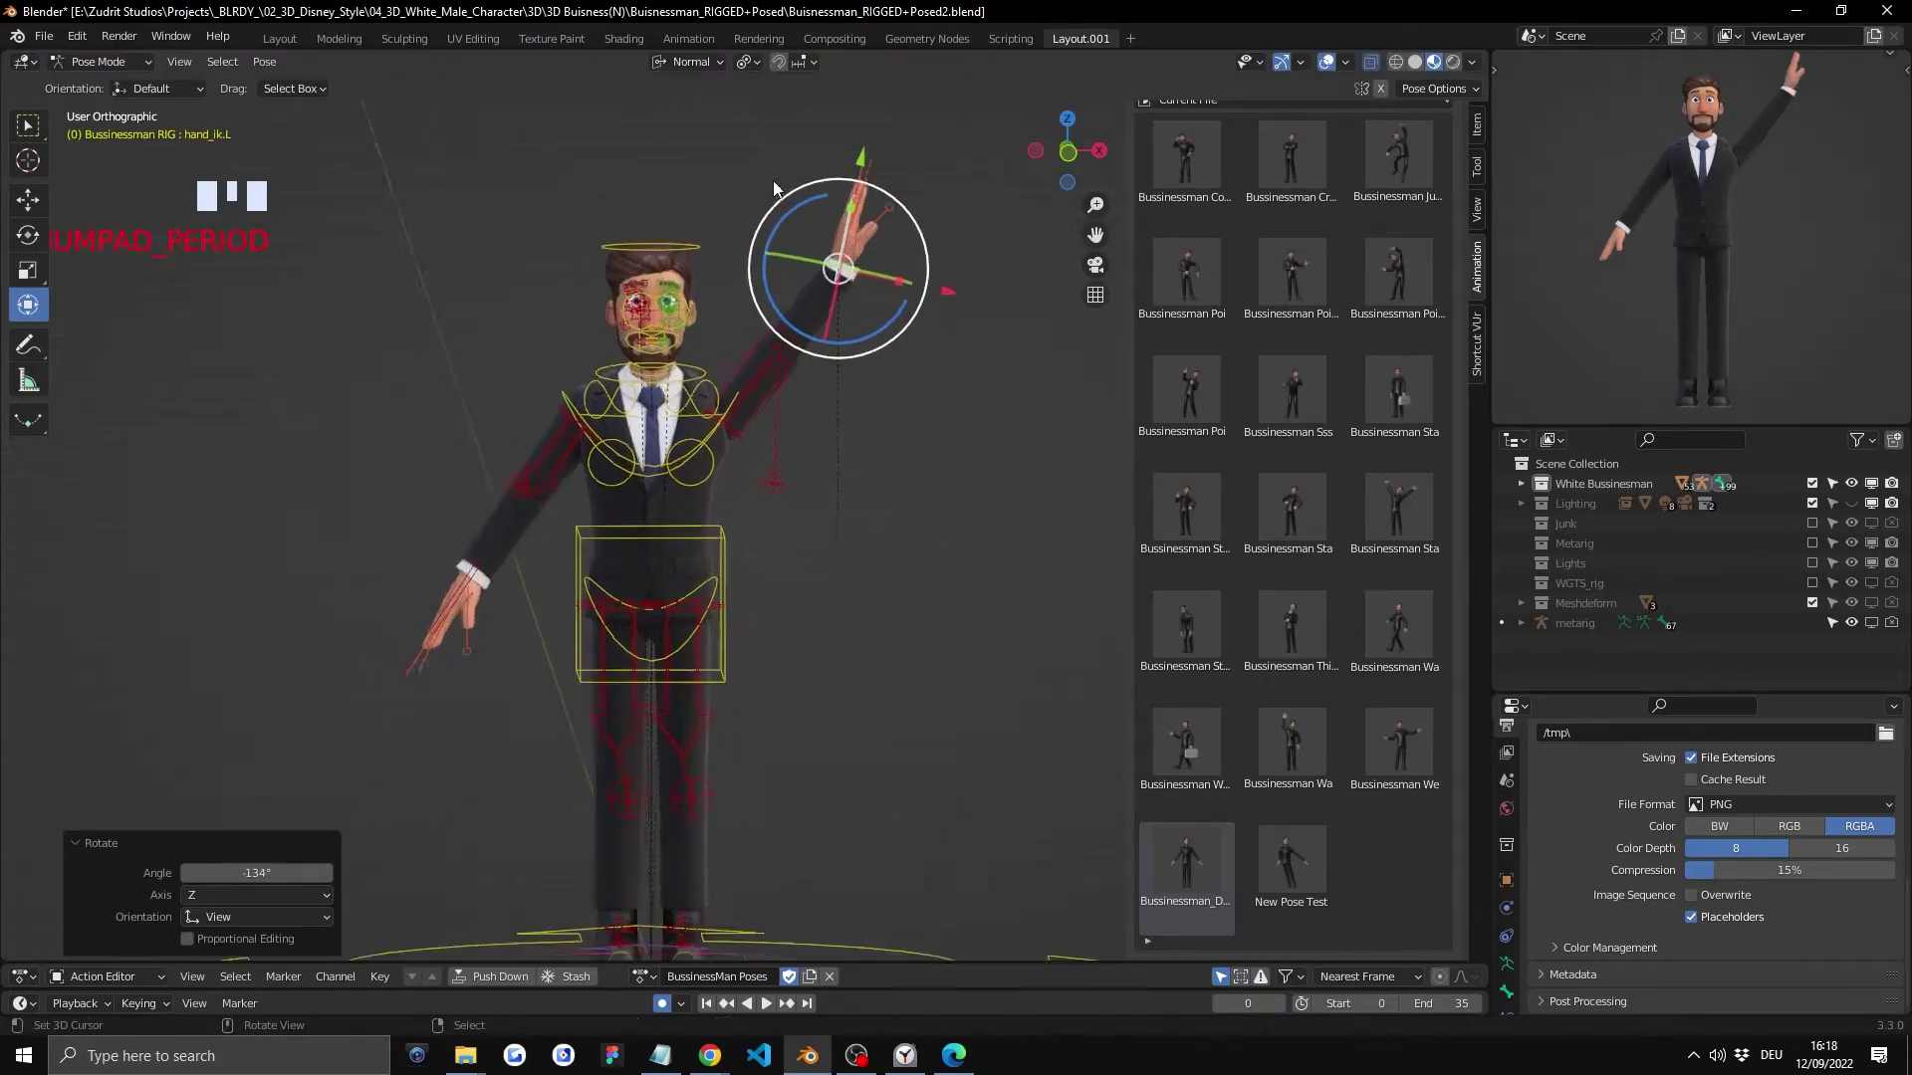
# Step: Lower the left hand IK control about 0.13 m and rotate it about -88° around its local Y axis, turning the palm forward
pyautogui.press('KP_Decimal')
pyautogui.press('g')
pyautogui.click(757, 657)
pyautogui.press('r')
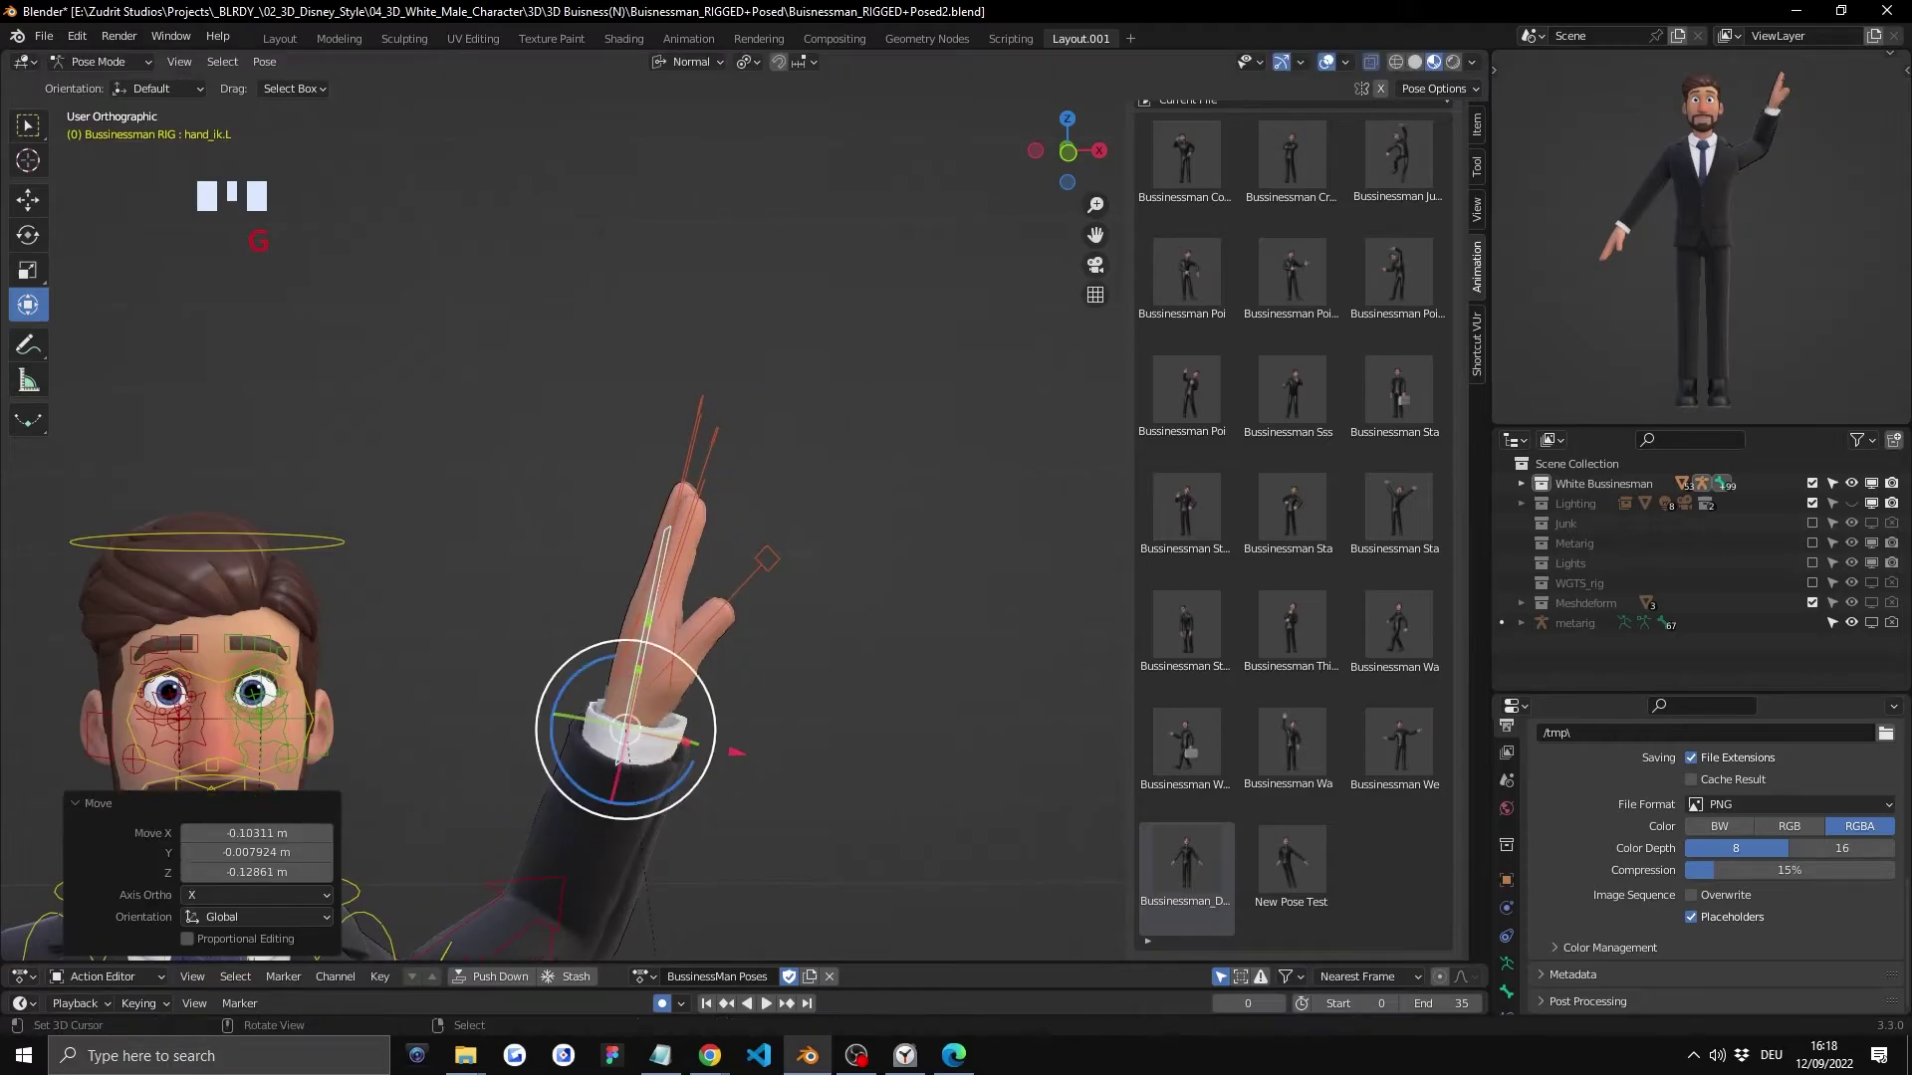
pyautogui.press('y')
pyautogui.press('y')
pyautogui.click(576, 581)
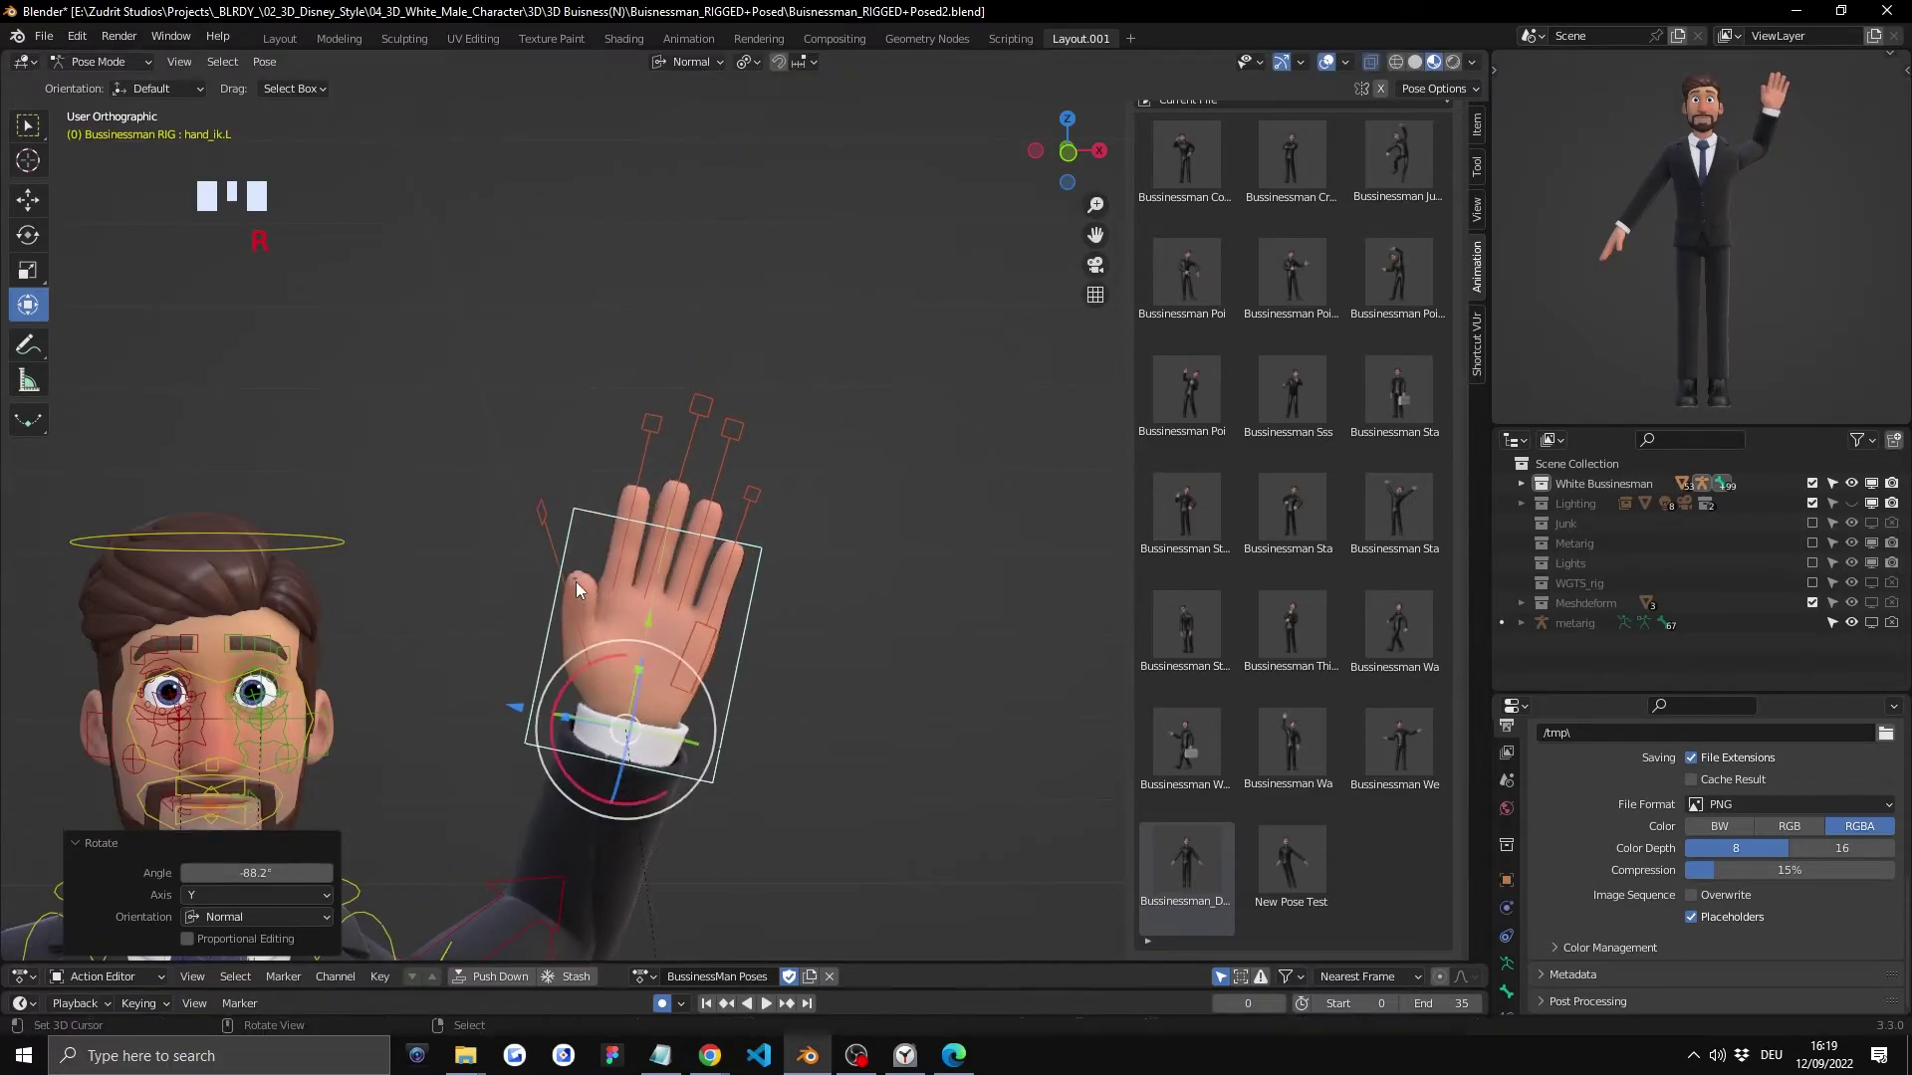
# Step: Move the left hand IK control forward beside the head and move the left upper arm IK target down and forward
pyautogui.scroll(-4, 576, 582)
pyautogui.moveTo(691, 741); pyautogui.dragTo(788, 638, button='middle')
pyautogui.press('g')
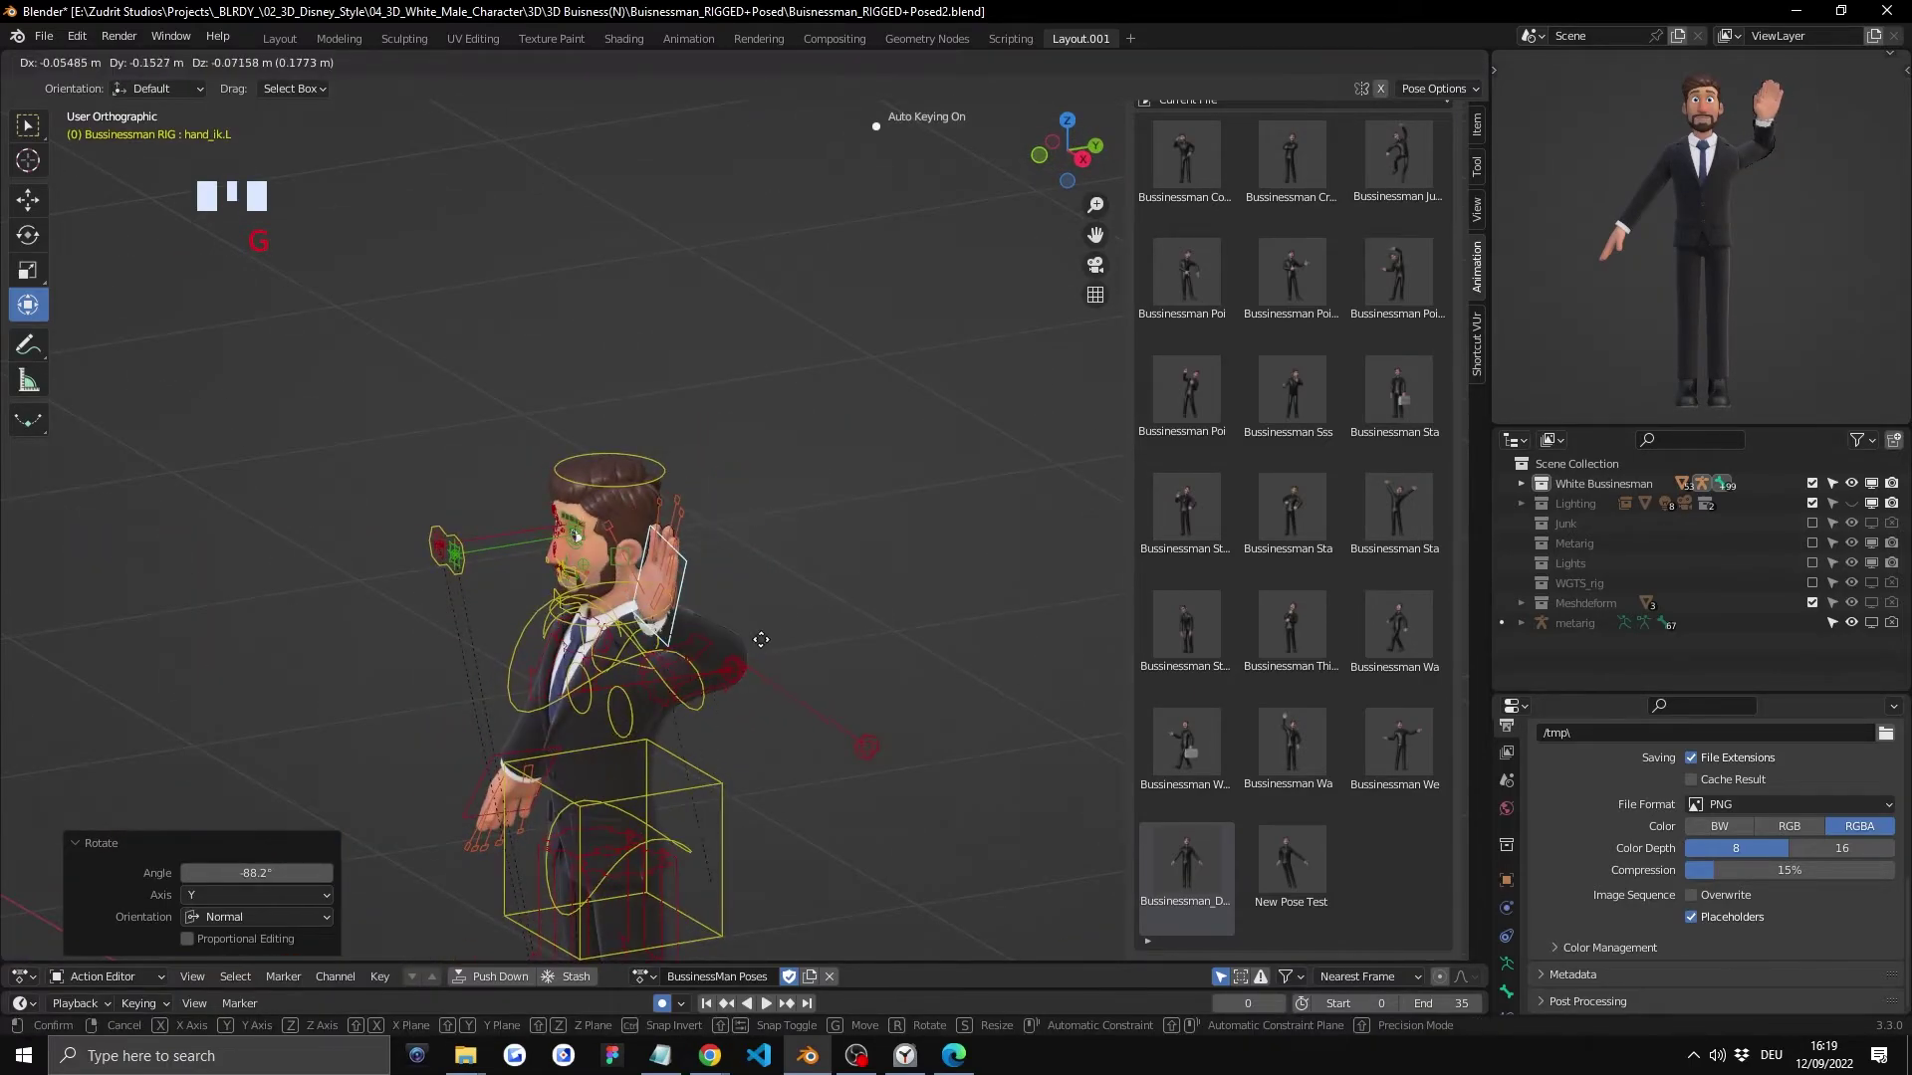
pyautogui.click(761, 638)
pyautogui.moveTo(761, 638); pyautogui.dragTo(936, 762, button='middle')
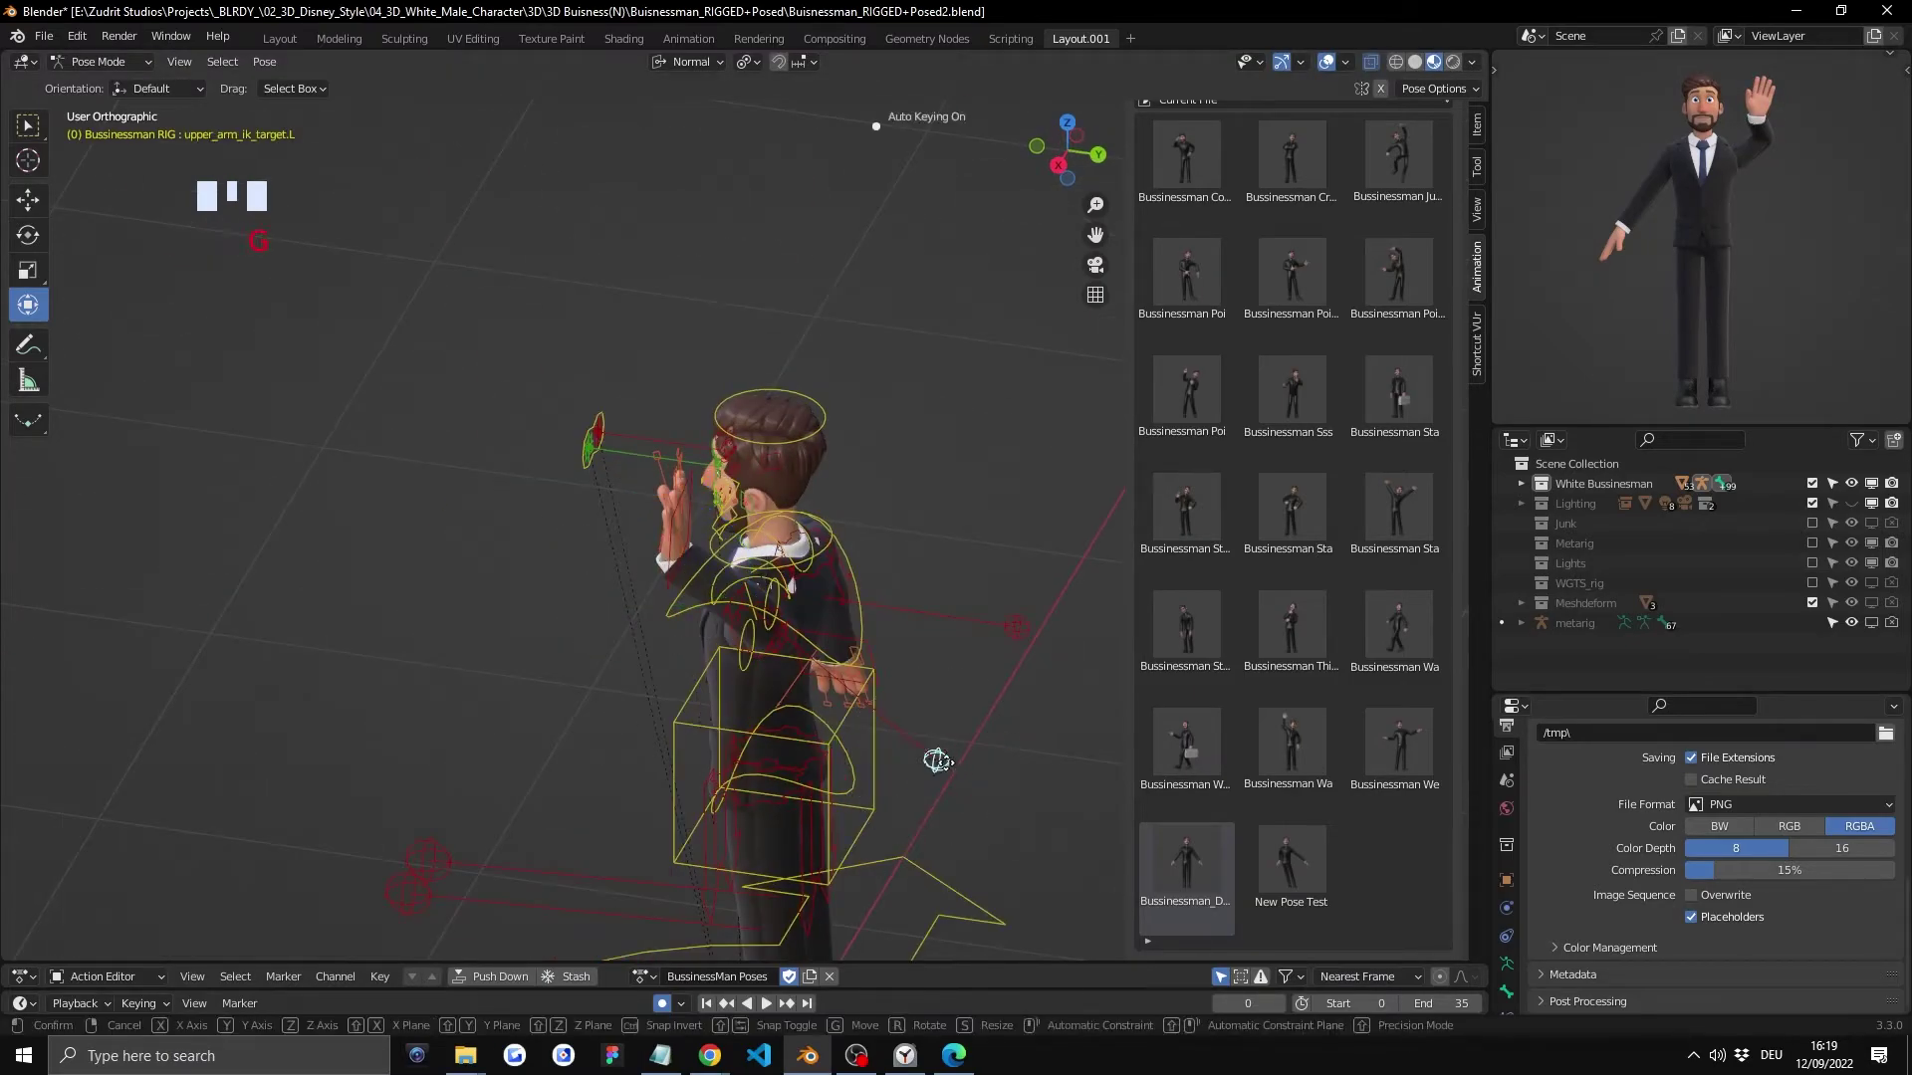
pyautogui.click(776, 814)
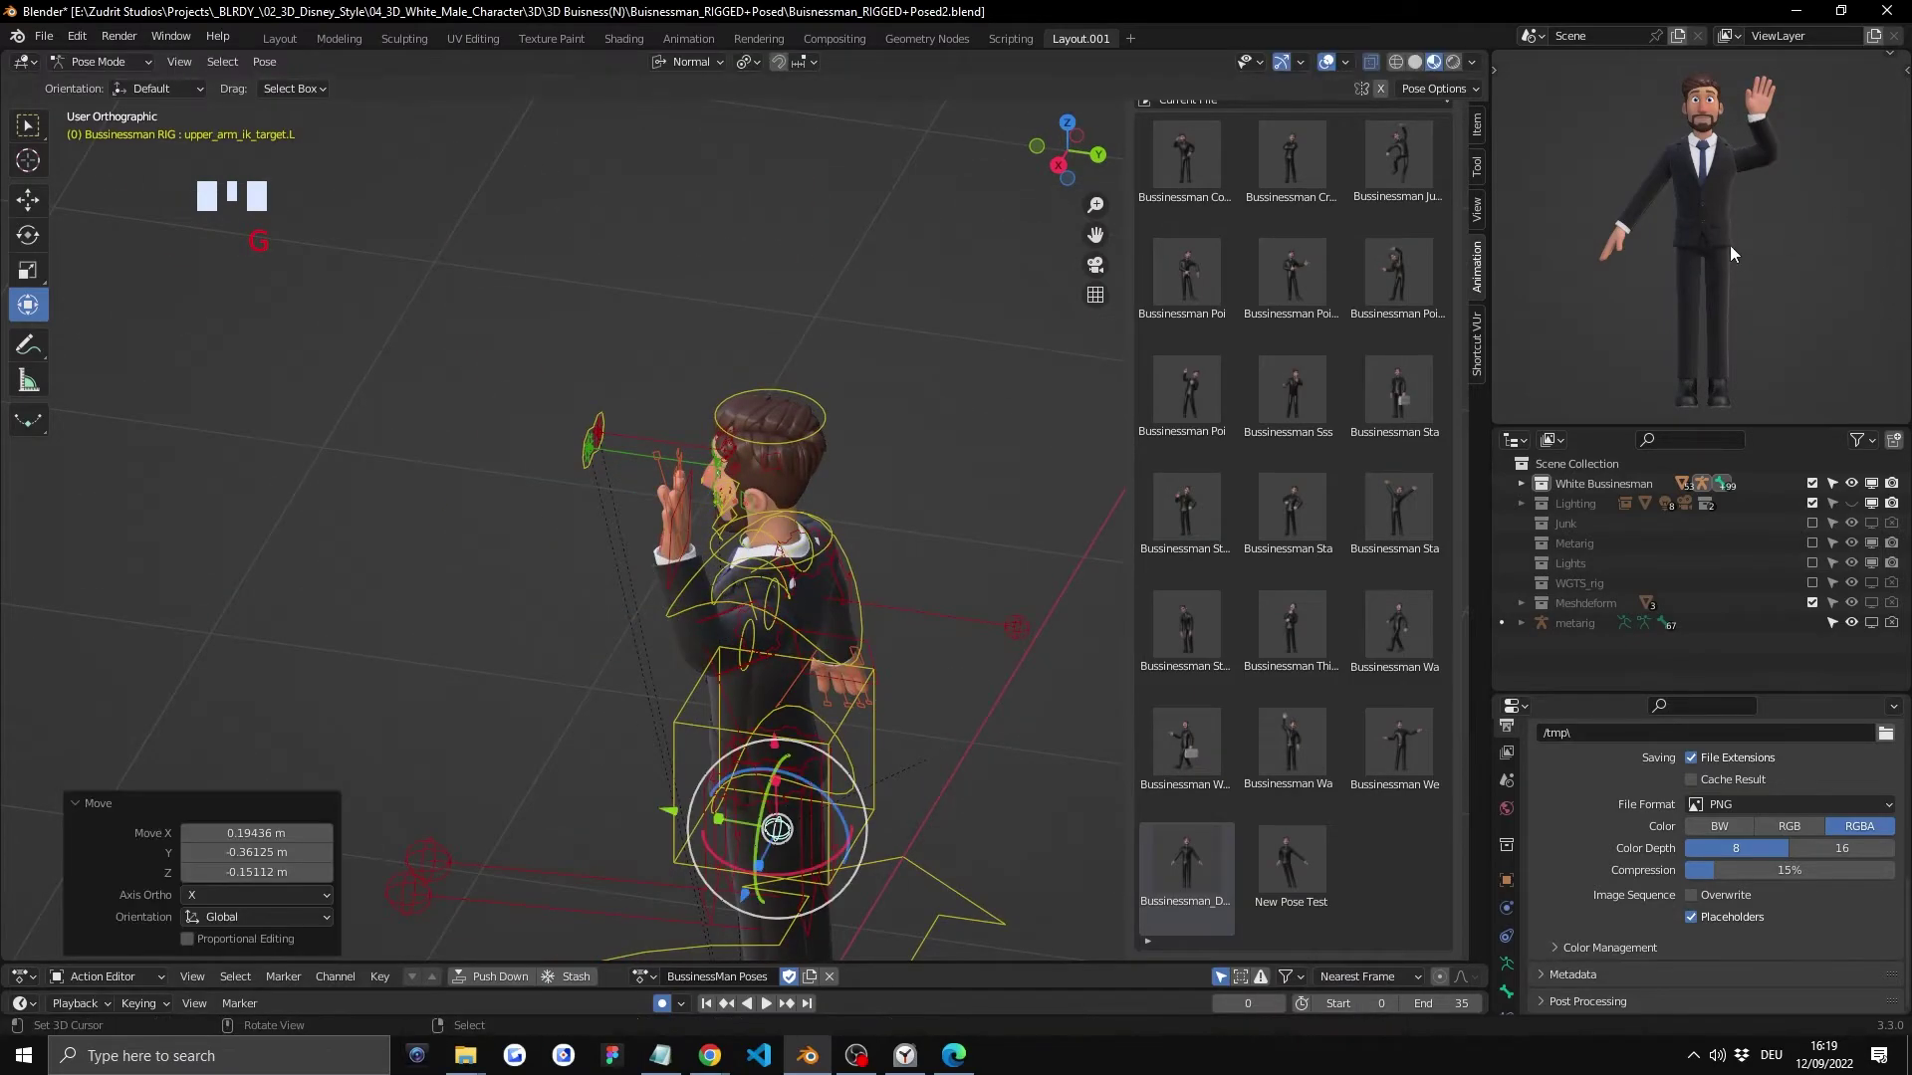
# Step: Raise the left hand IK control about 0.06 m and lift the left shoulder control about 0.05 m
pyautogui.rightClick(677, 506)
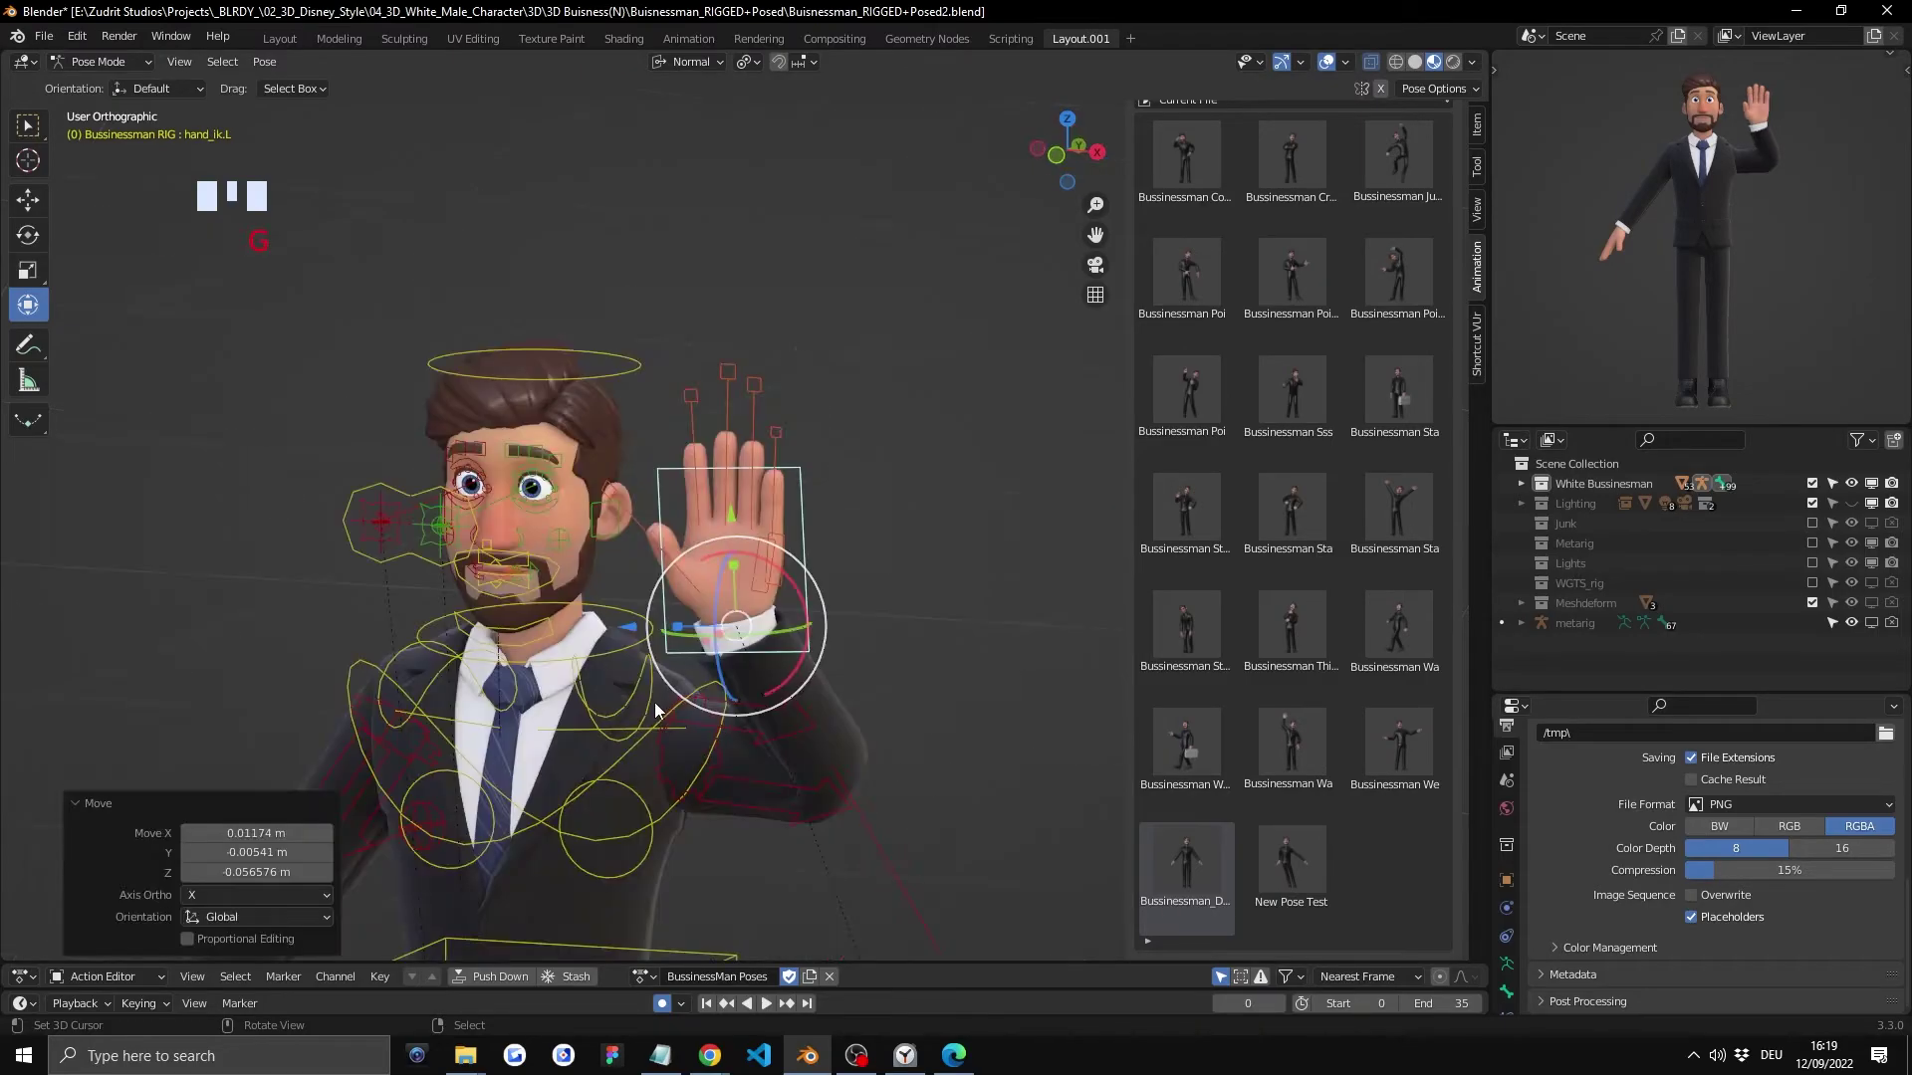
pyautogui.rightClick(654, 697)
pyautogui.press('g')
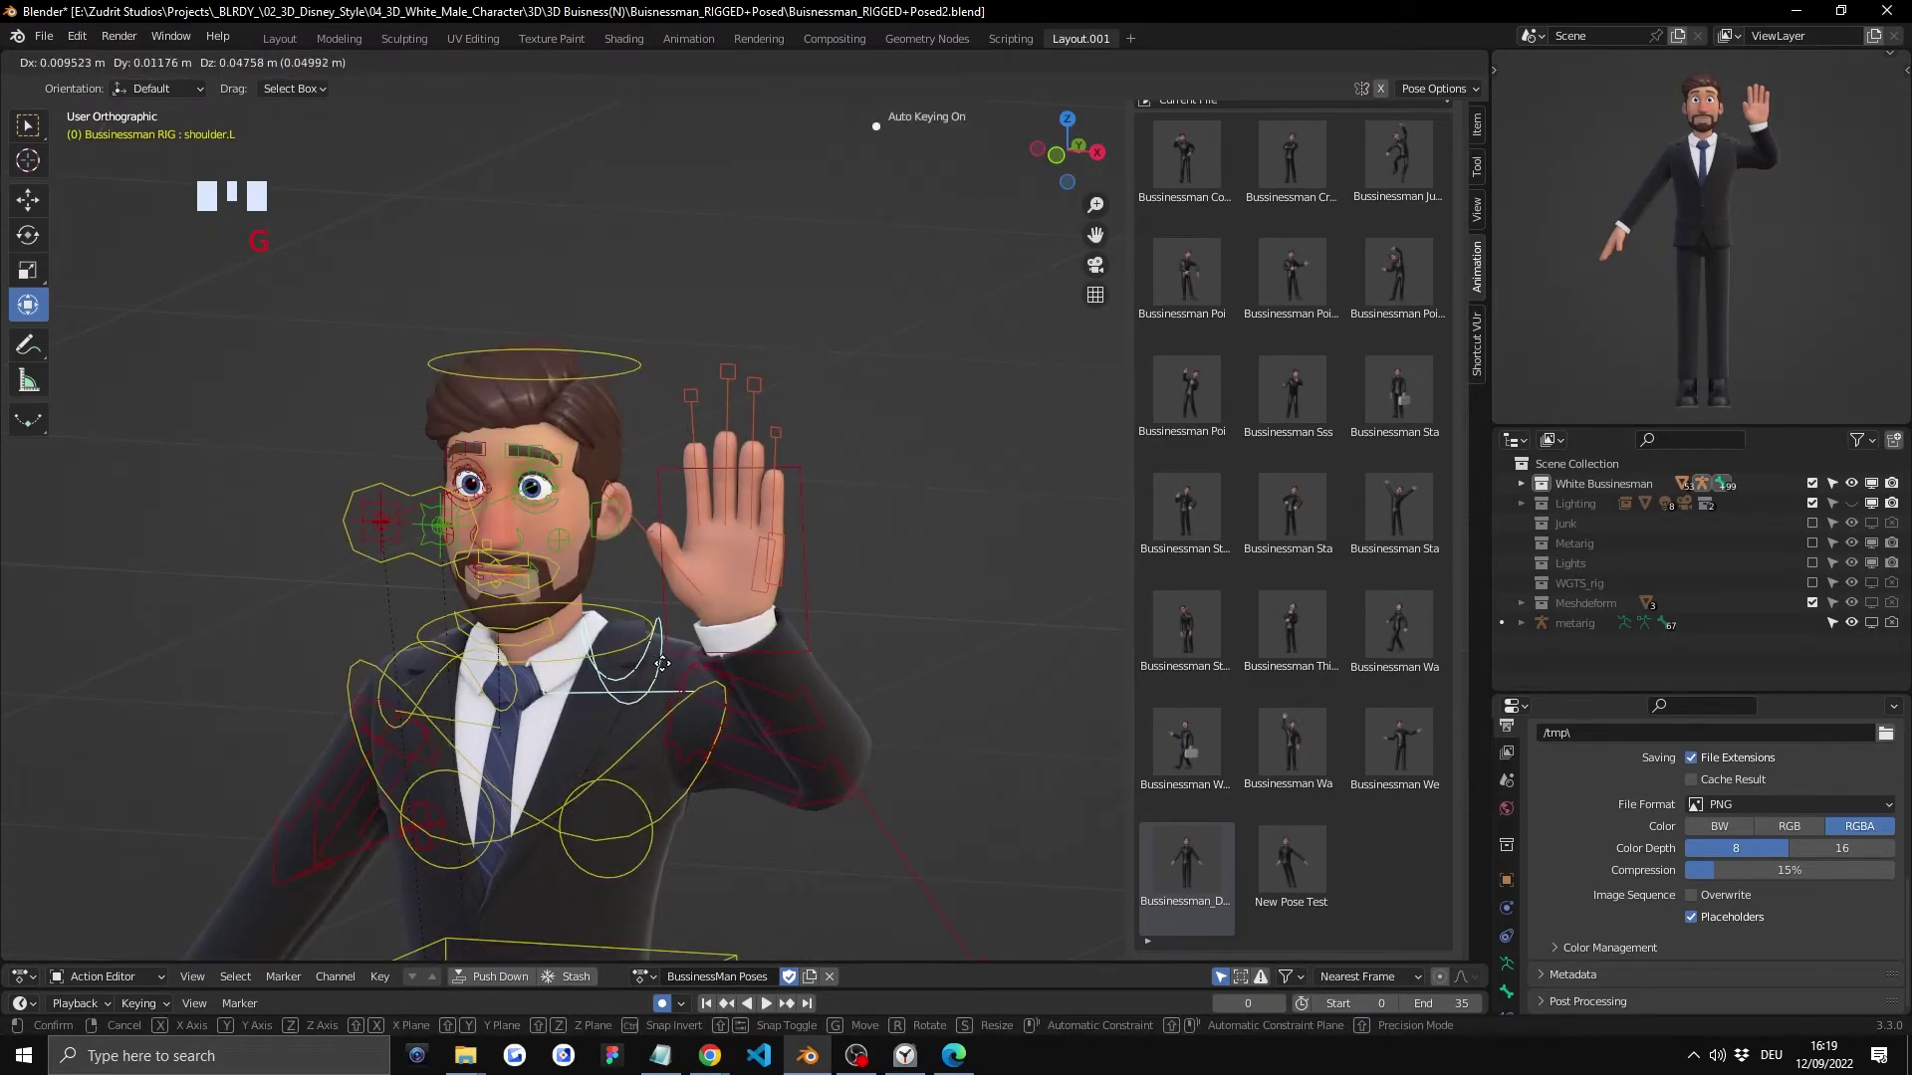
pyautogui.click(739, 563)
# Step: Rotate the left hand's pinky master control about -85.1° to curl the little finger into the palm
pyautogui.moveTo(739, 563); pyautogui.dragTo(755, 522, button='middle')
pyautogui.rightClick(751, 518)
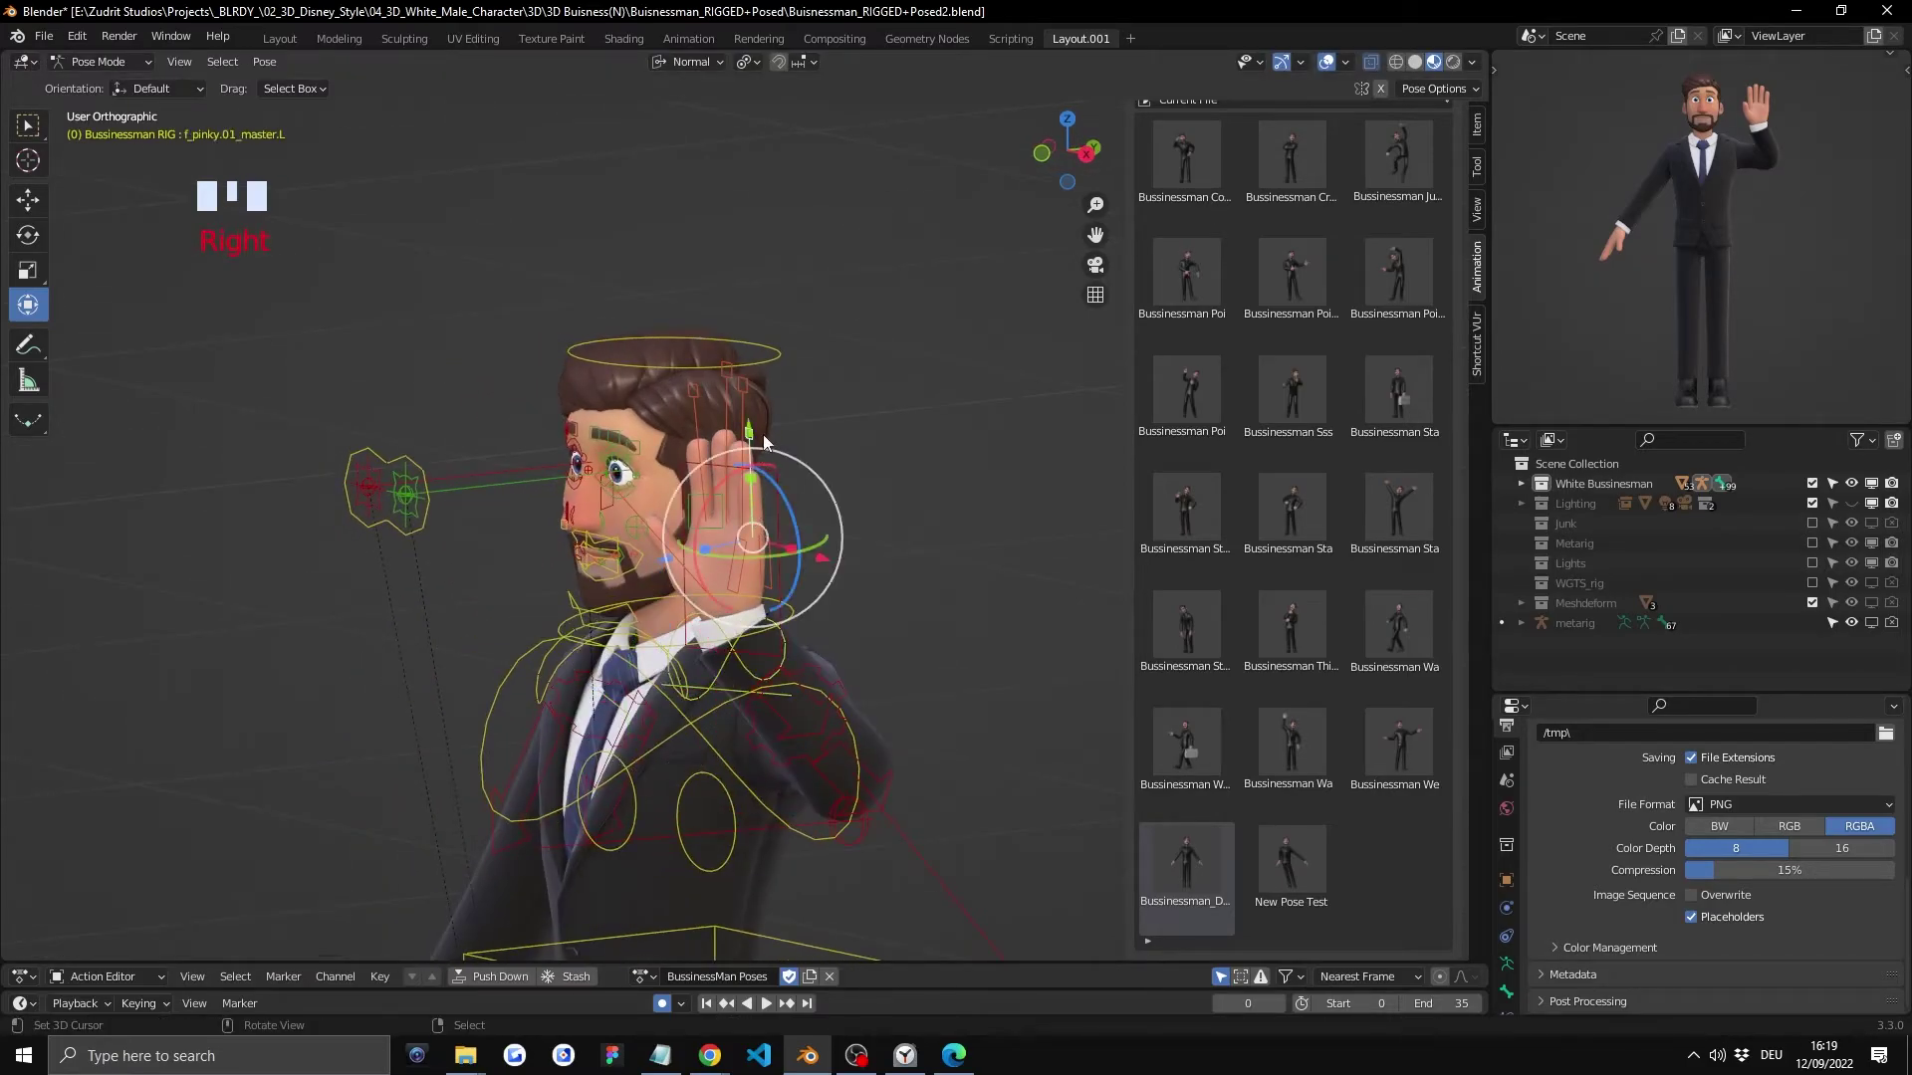
pyautogui.press('r')
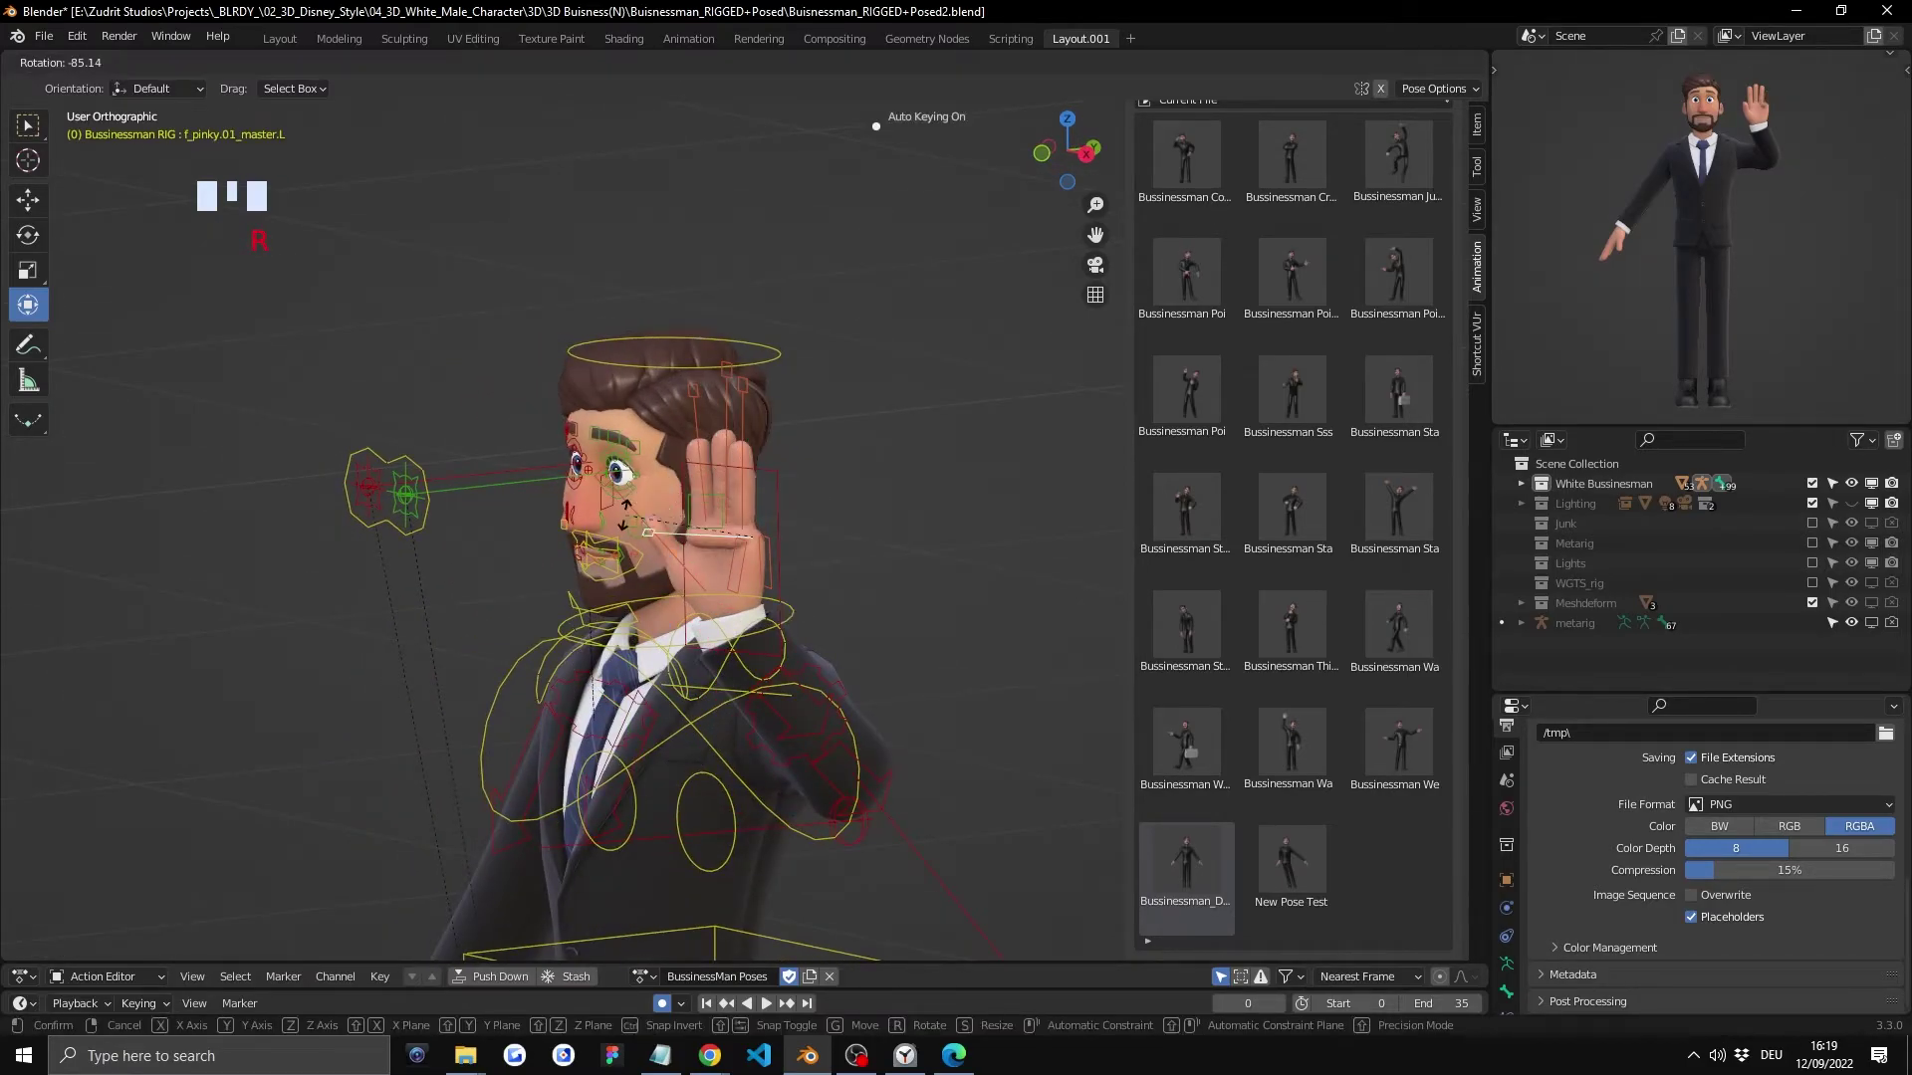
pyautogui.click(669, 537)
# Step: Show the Fingers (Detail) layer of the rig and return to the pose library
pyautogui.click(1476, 125)
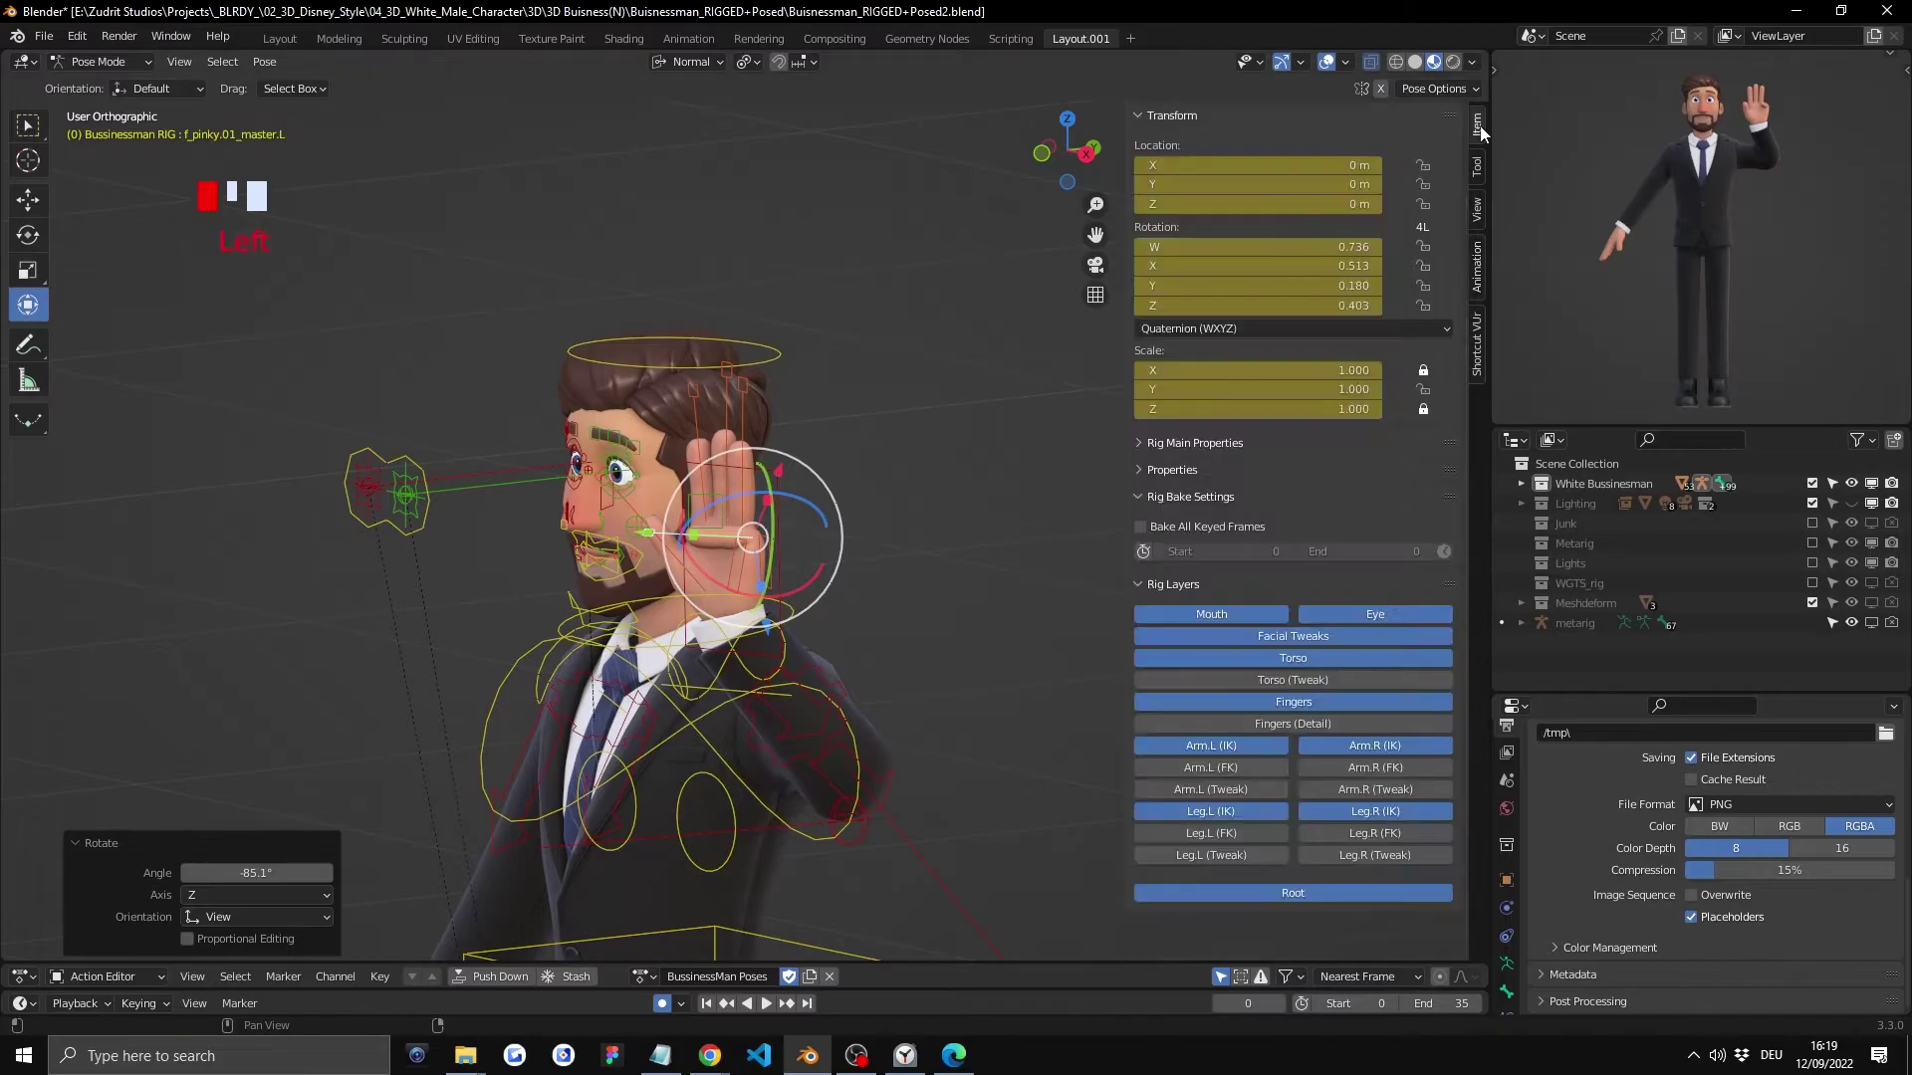
pyautogui.click(1305, 721)
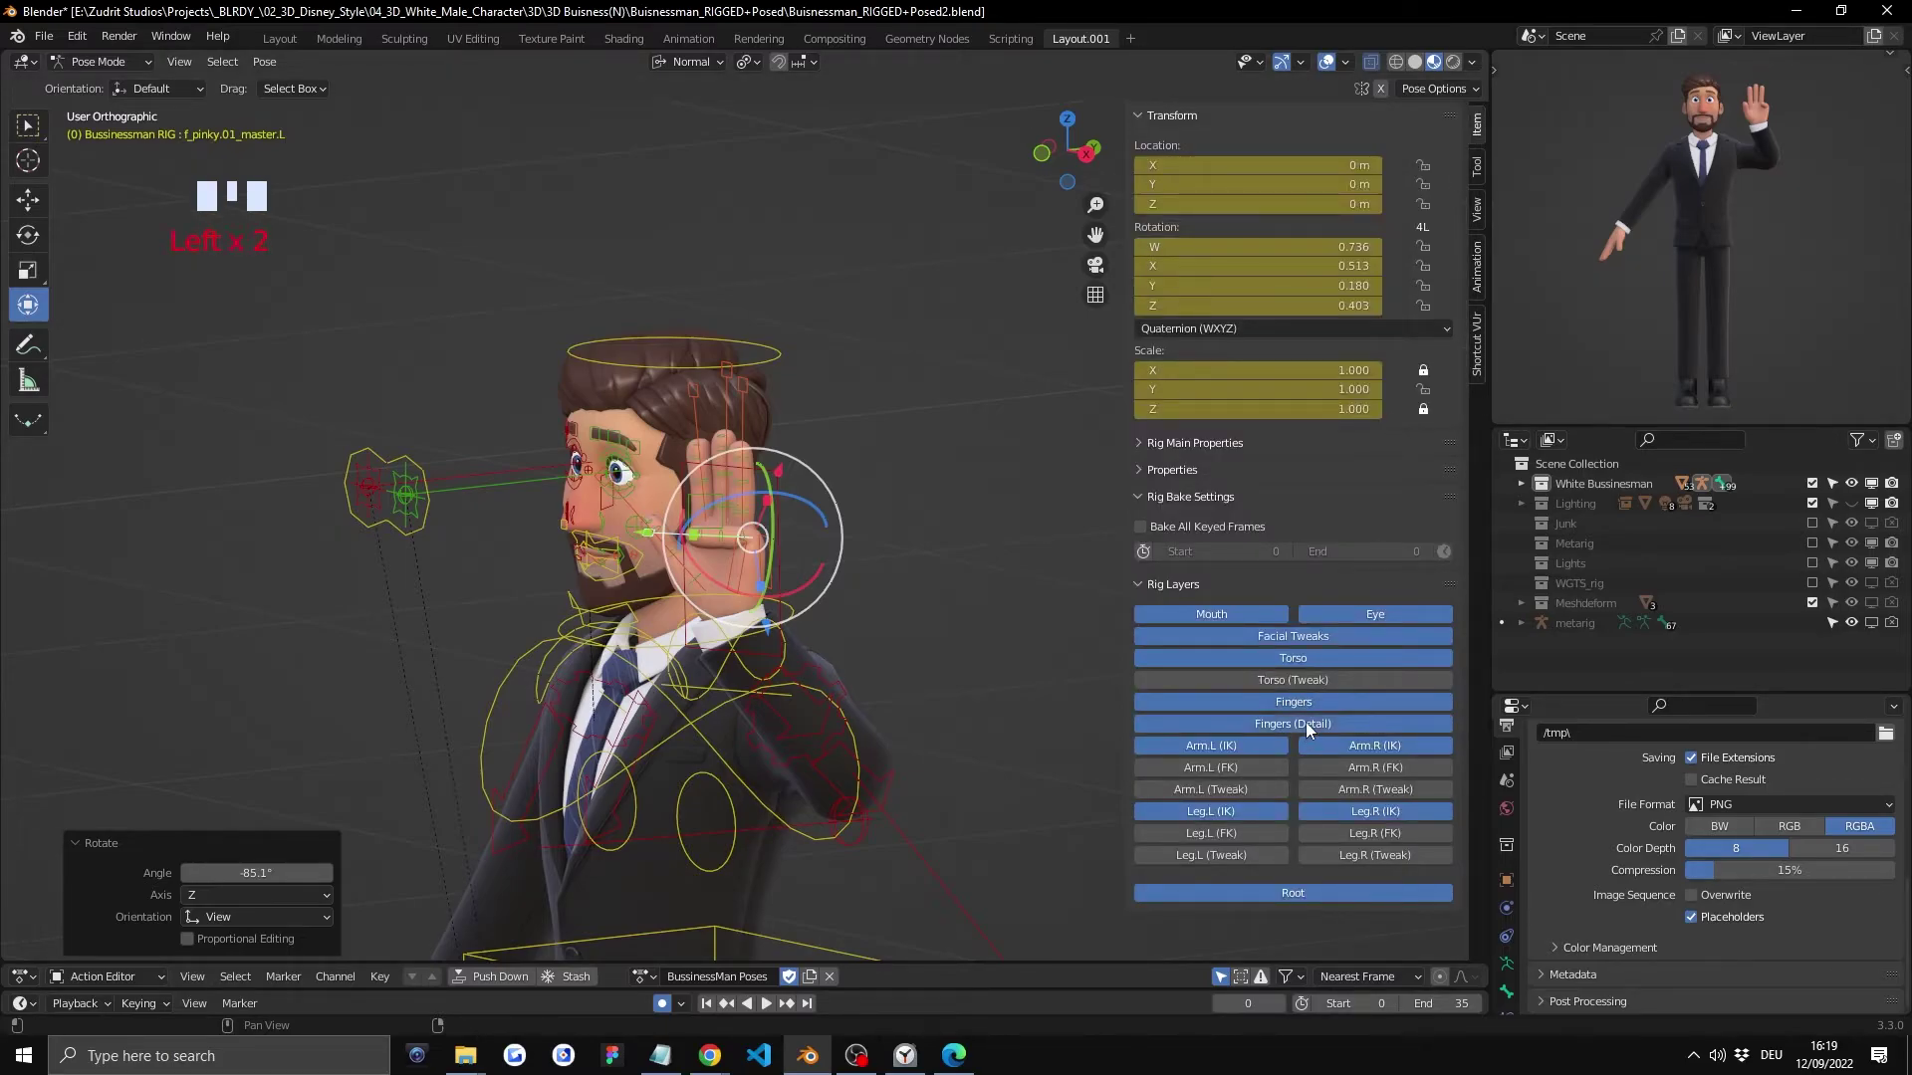
pyautogui.click(1477, 267)
# Step: Curl the left middle finger by rotating its base control about 65° around local X and its tip control around X
pyautogui.scroll(2, 777, 528)
pyautogui.moveTo(775, 528); pyautogui.dragTo(733, 475, button='middle')
pyautogui.click(733, 475)
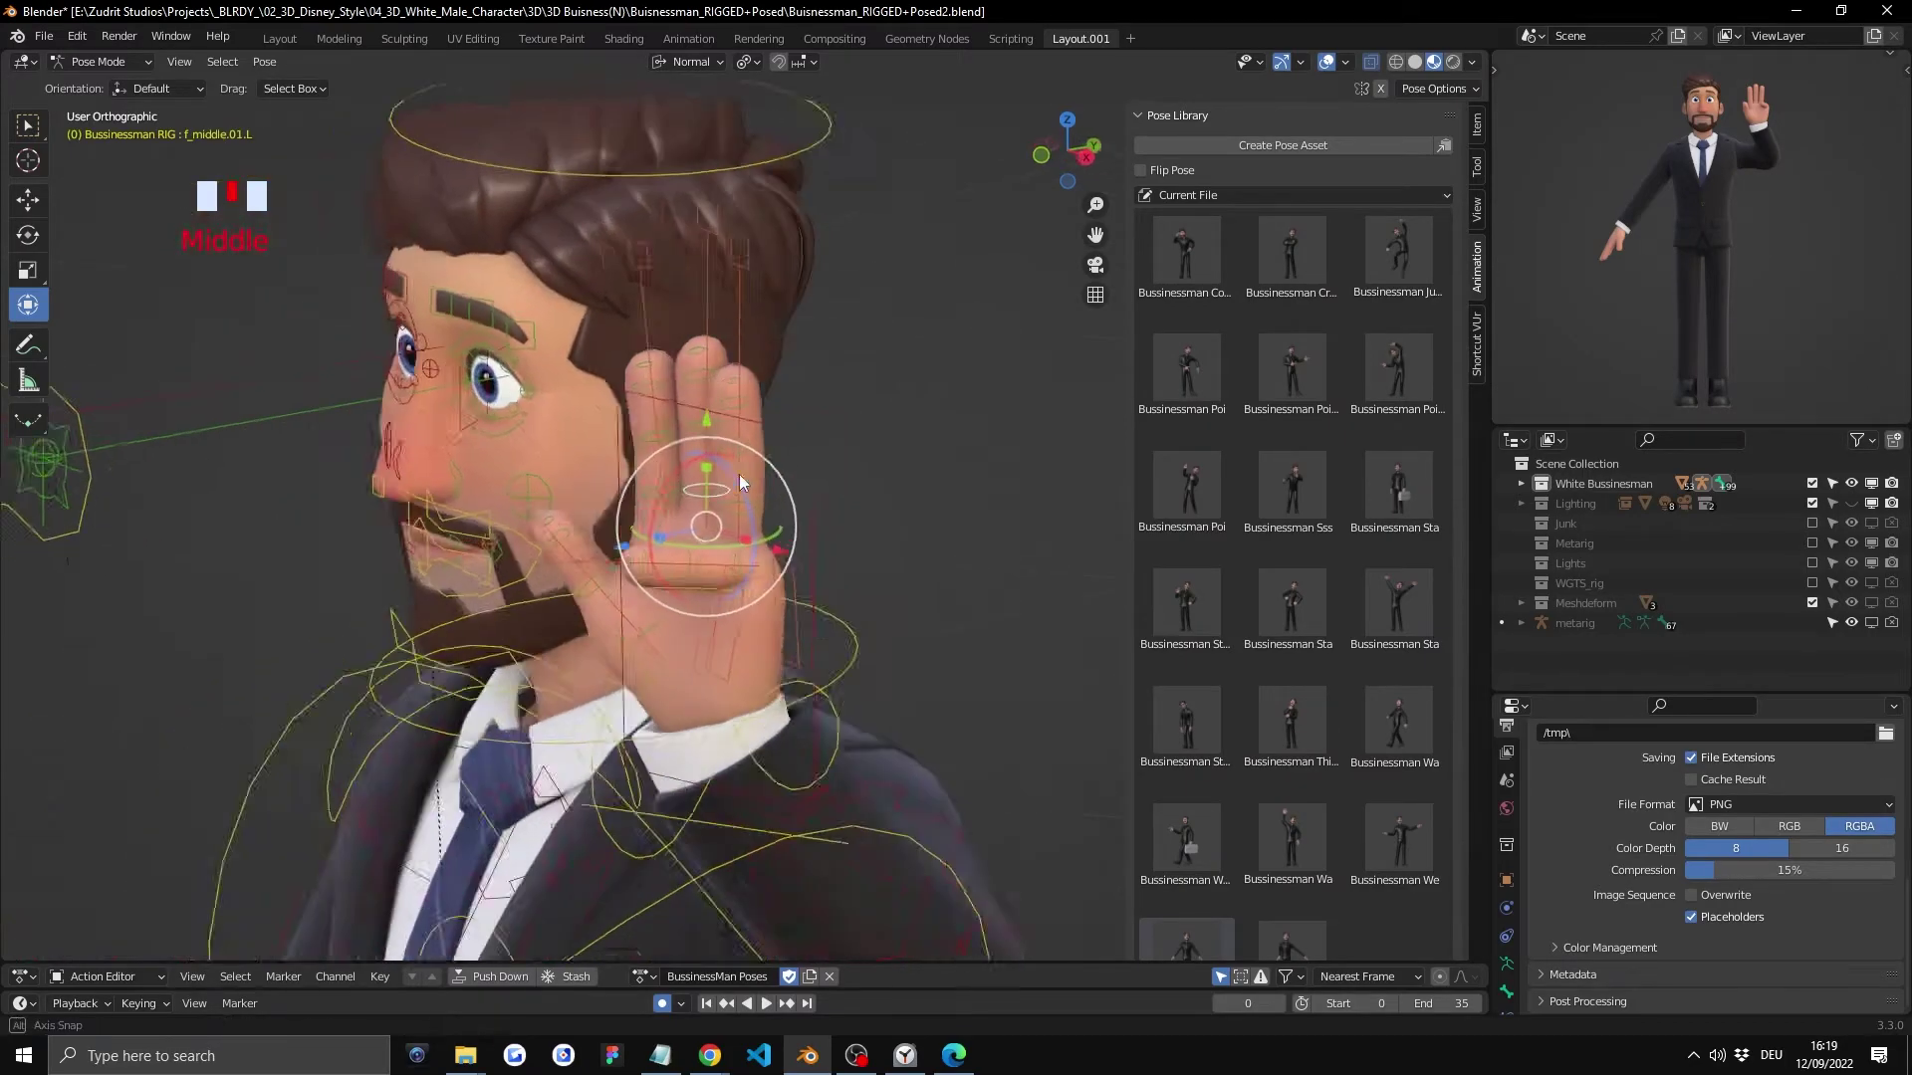
pyautogui.write('rx65')
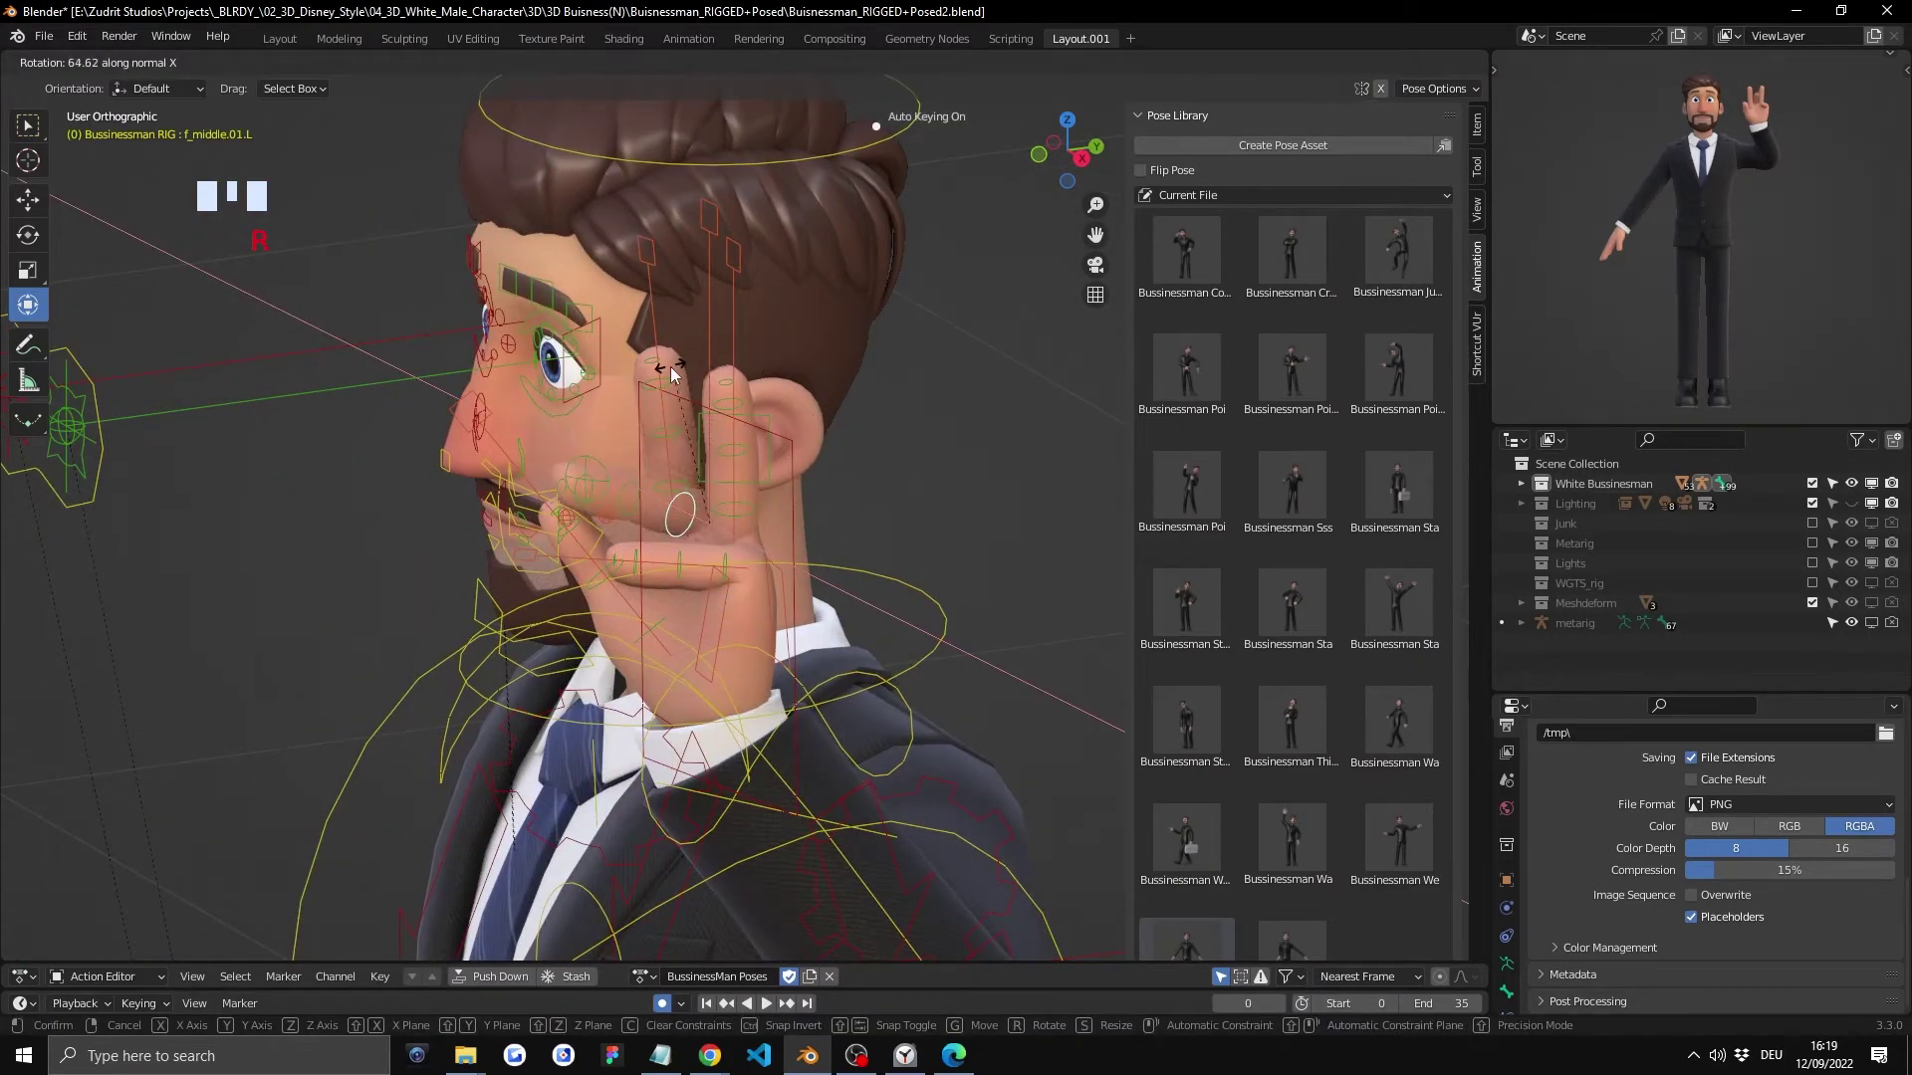
pyautogui.click(591, 511)
pyautogui.click(591, 511)
pyautogui.press('r')
pyautogui.press('x')
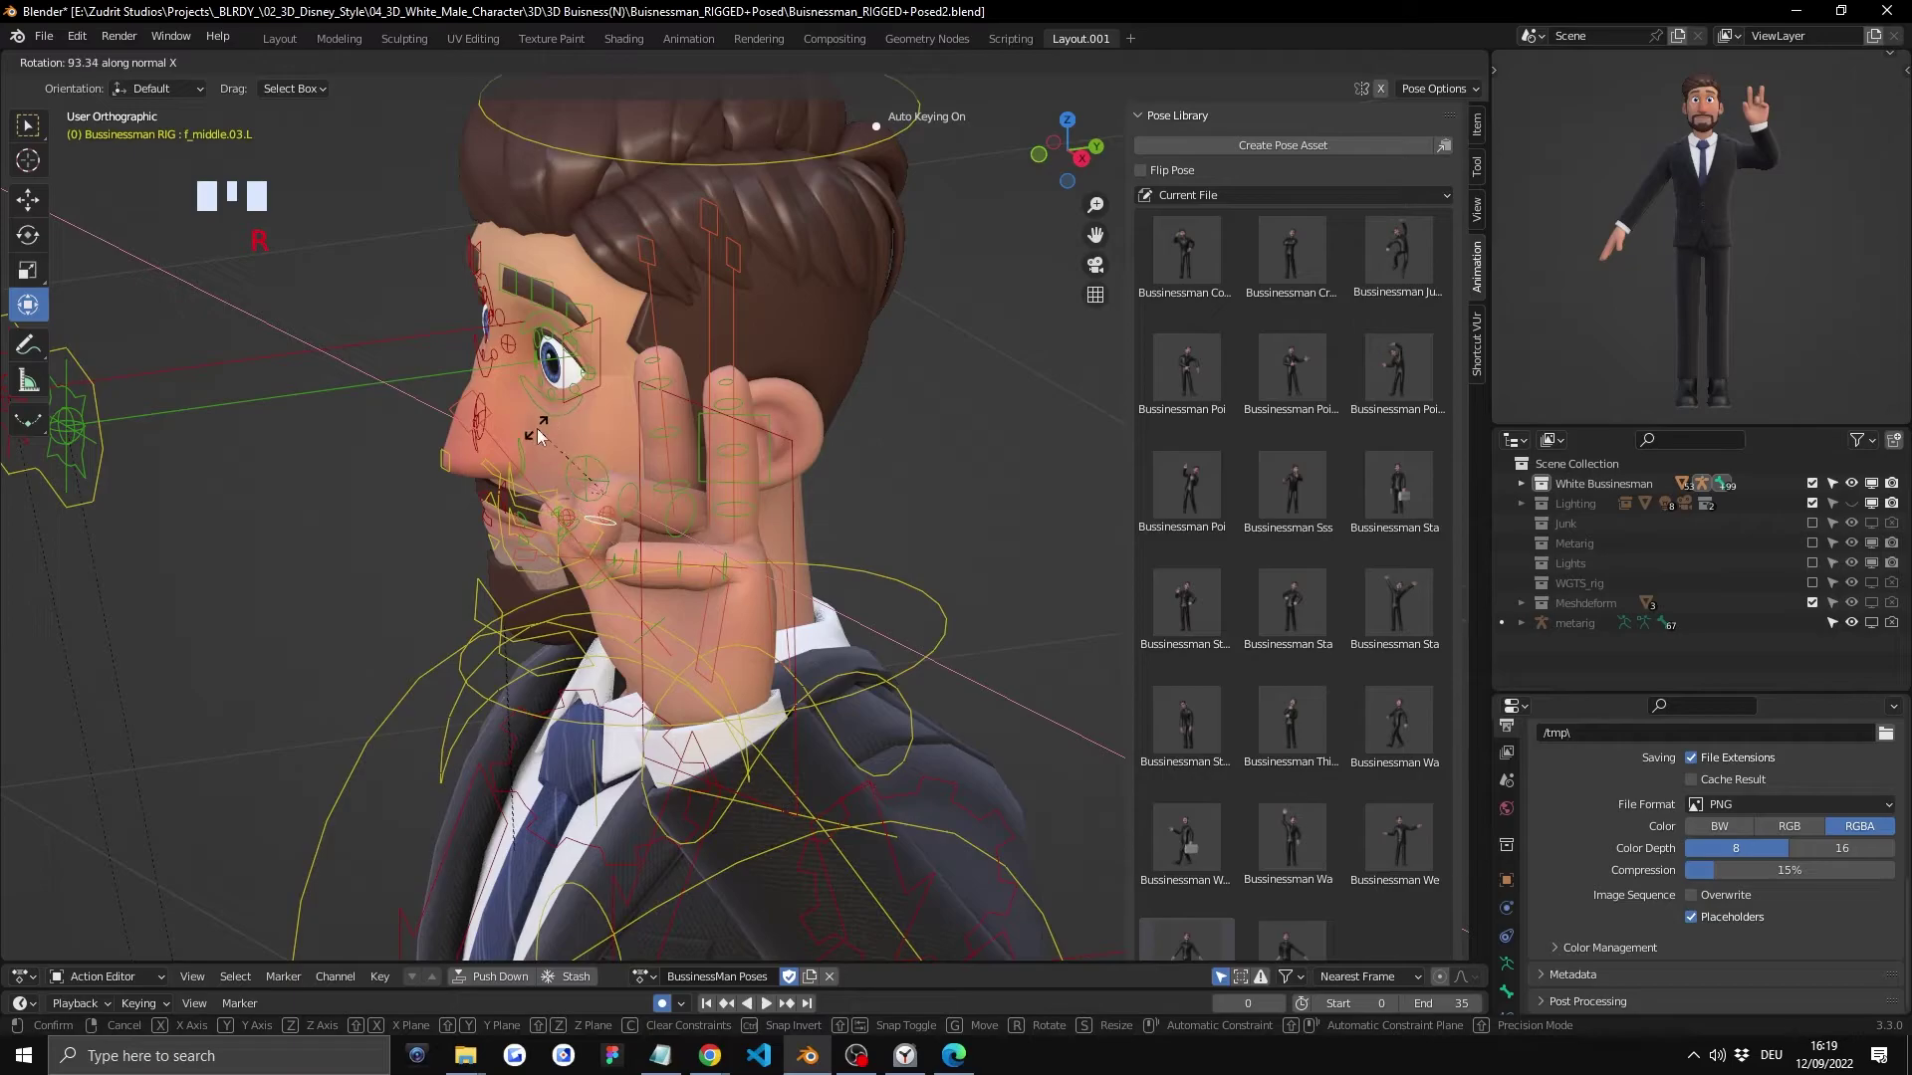
pyautogui.click(566, 460)
# Step: Rotate the second segment control of the left middle finger about -57.7° to fold it toward the palm
pyautogui.scroll(5, 579, 508)
pyautogui.moveTo(508, 486); pyautogui.dragTo(456, 482, button='middle')
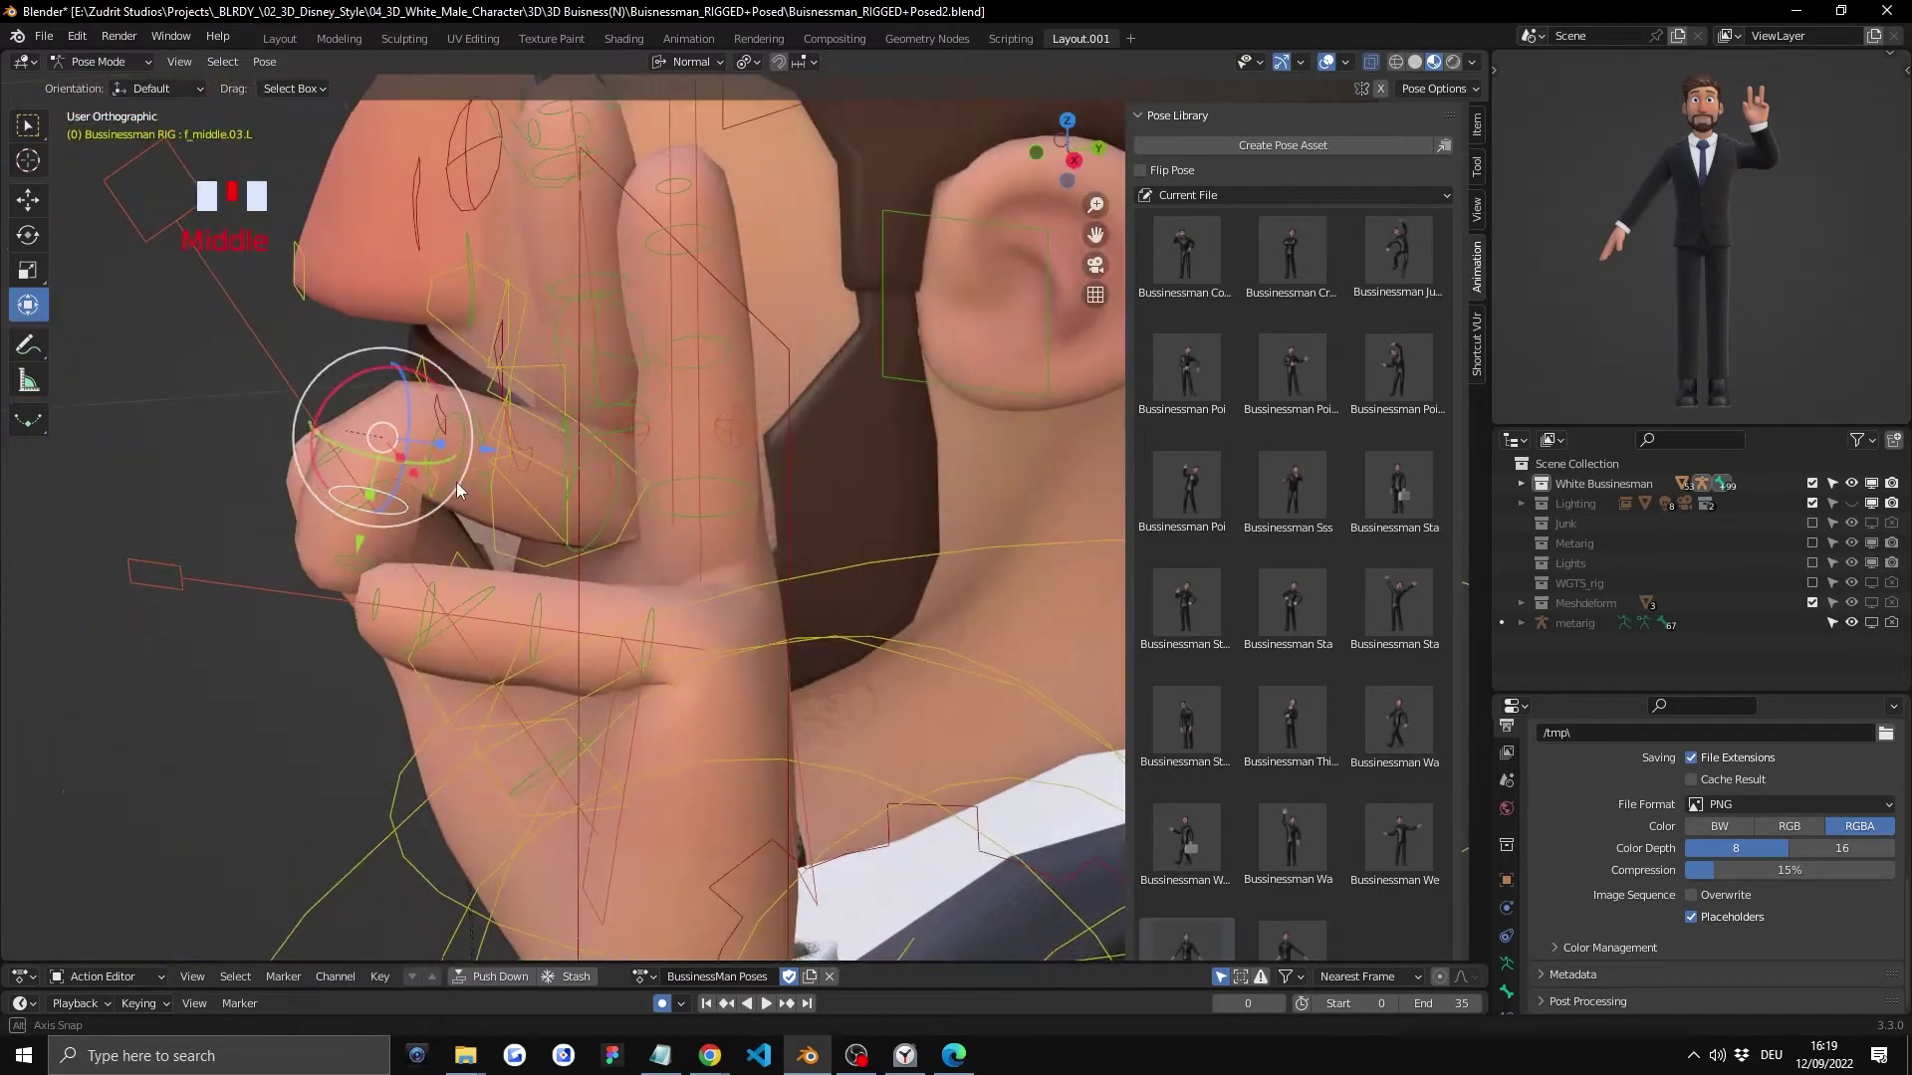
pyautogui.click(503, 466)
pyautogui.press('r')
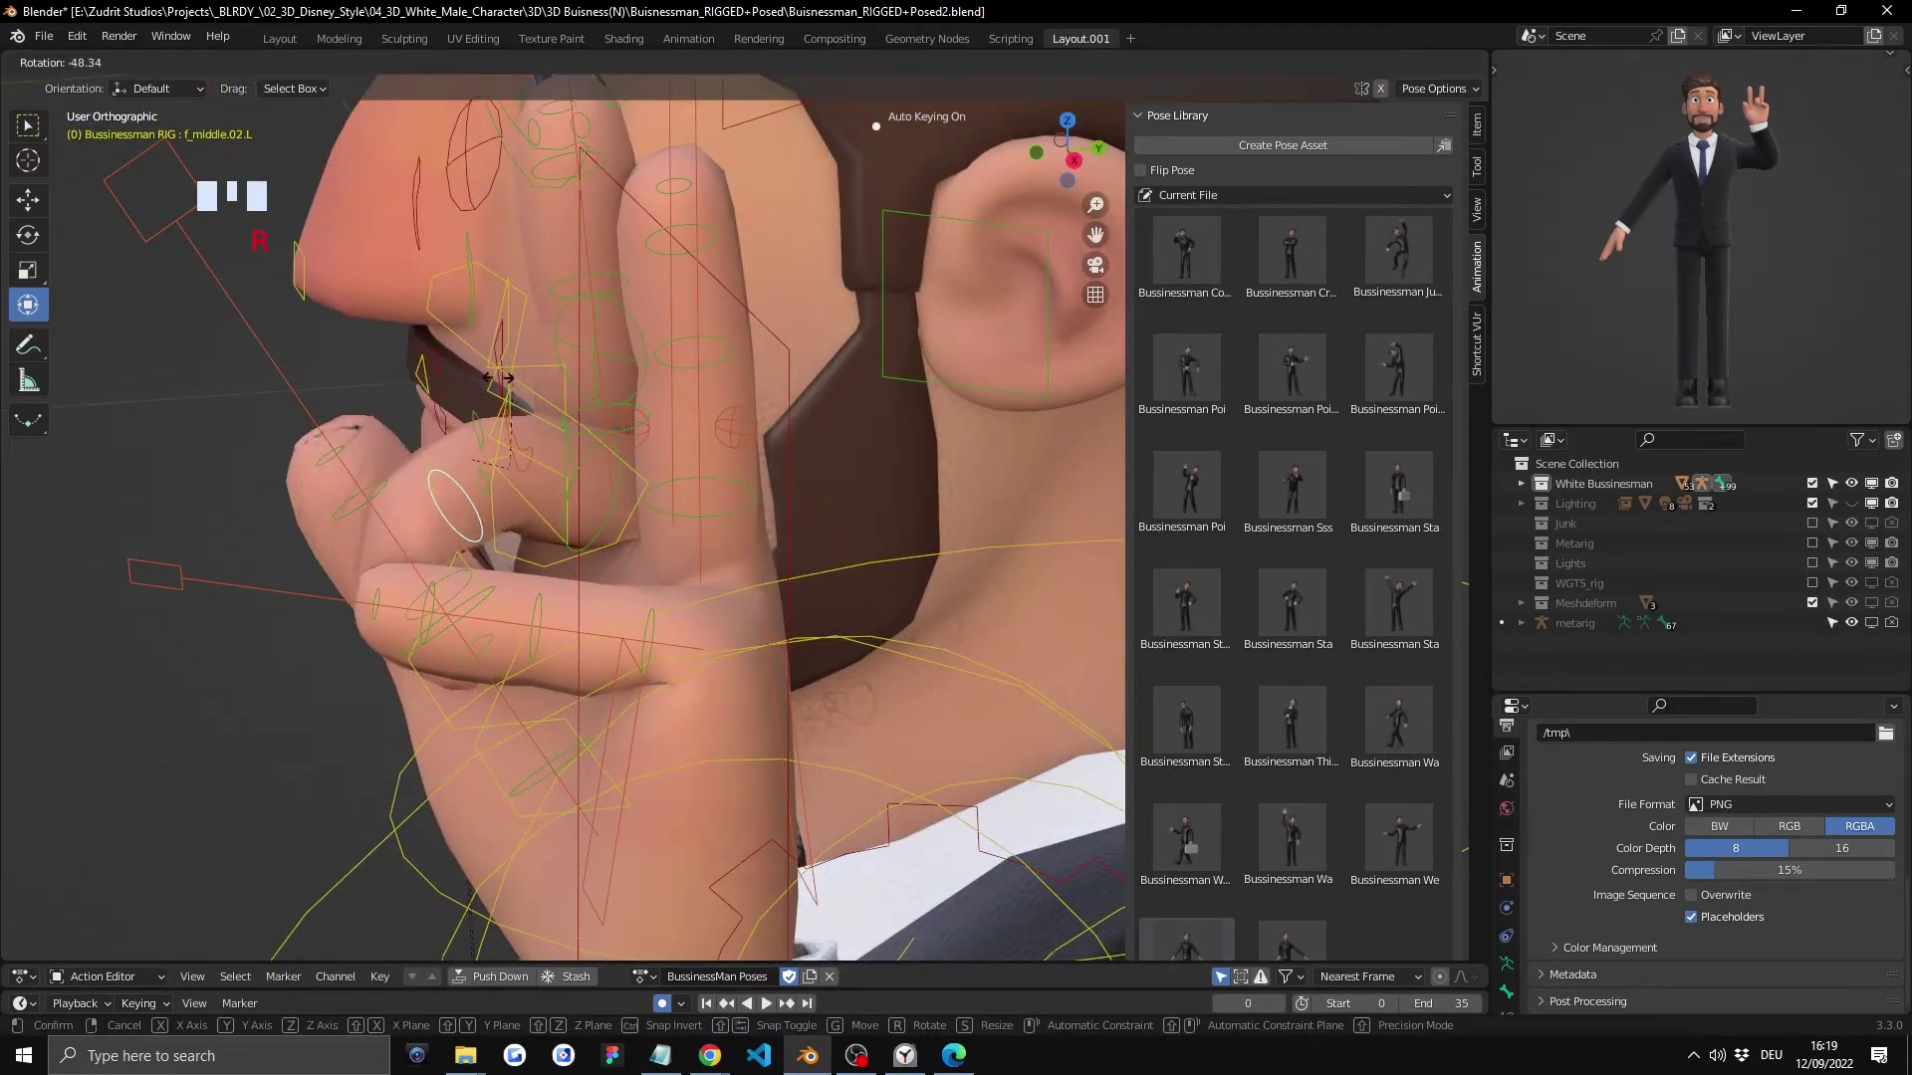
pyautogui.click(500, 383)
pyautogui.scroll(-3, 693, 474)
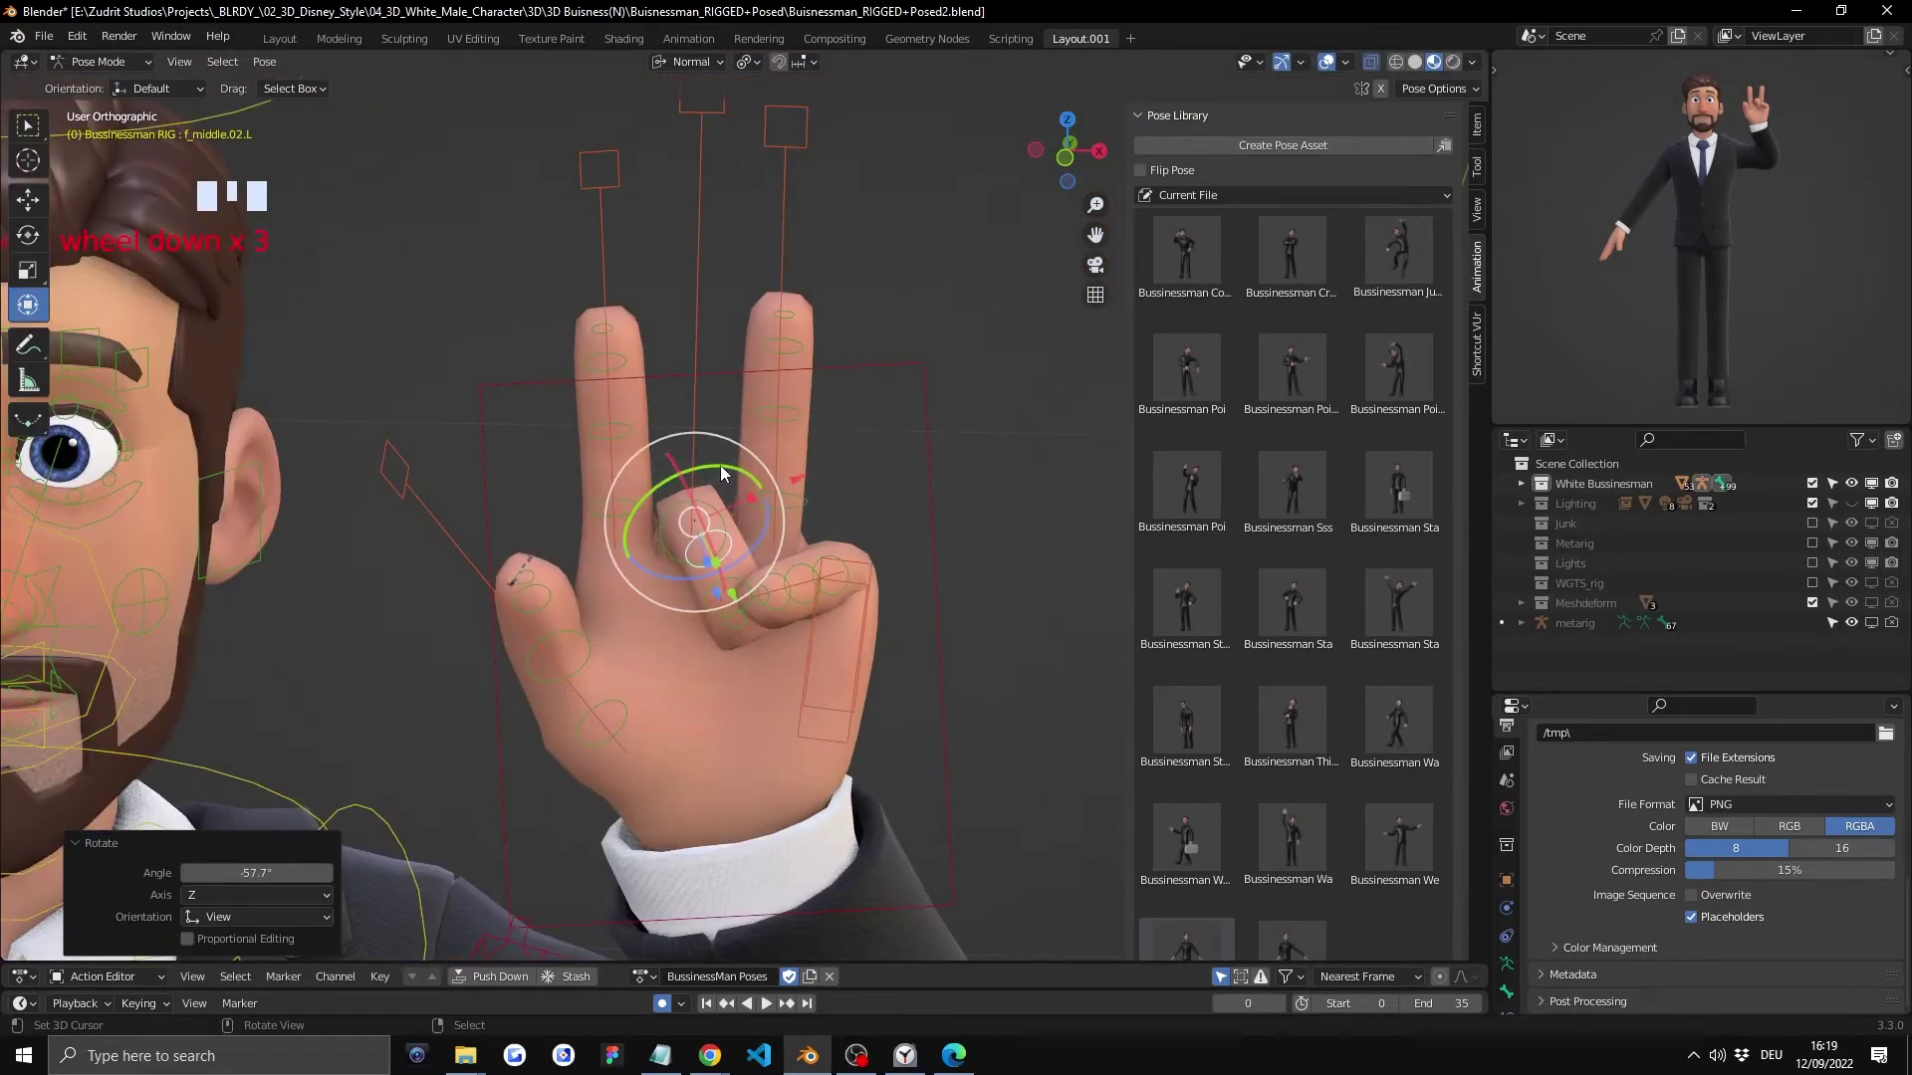
pyautogui.scroll(-3, 319, 536)
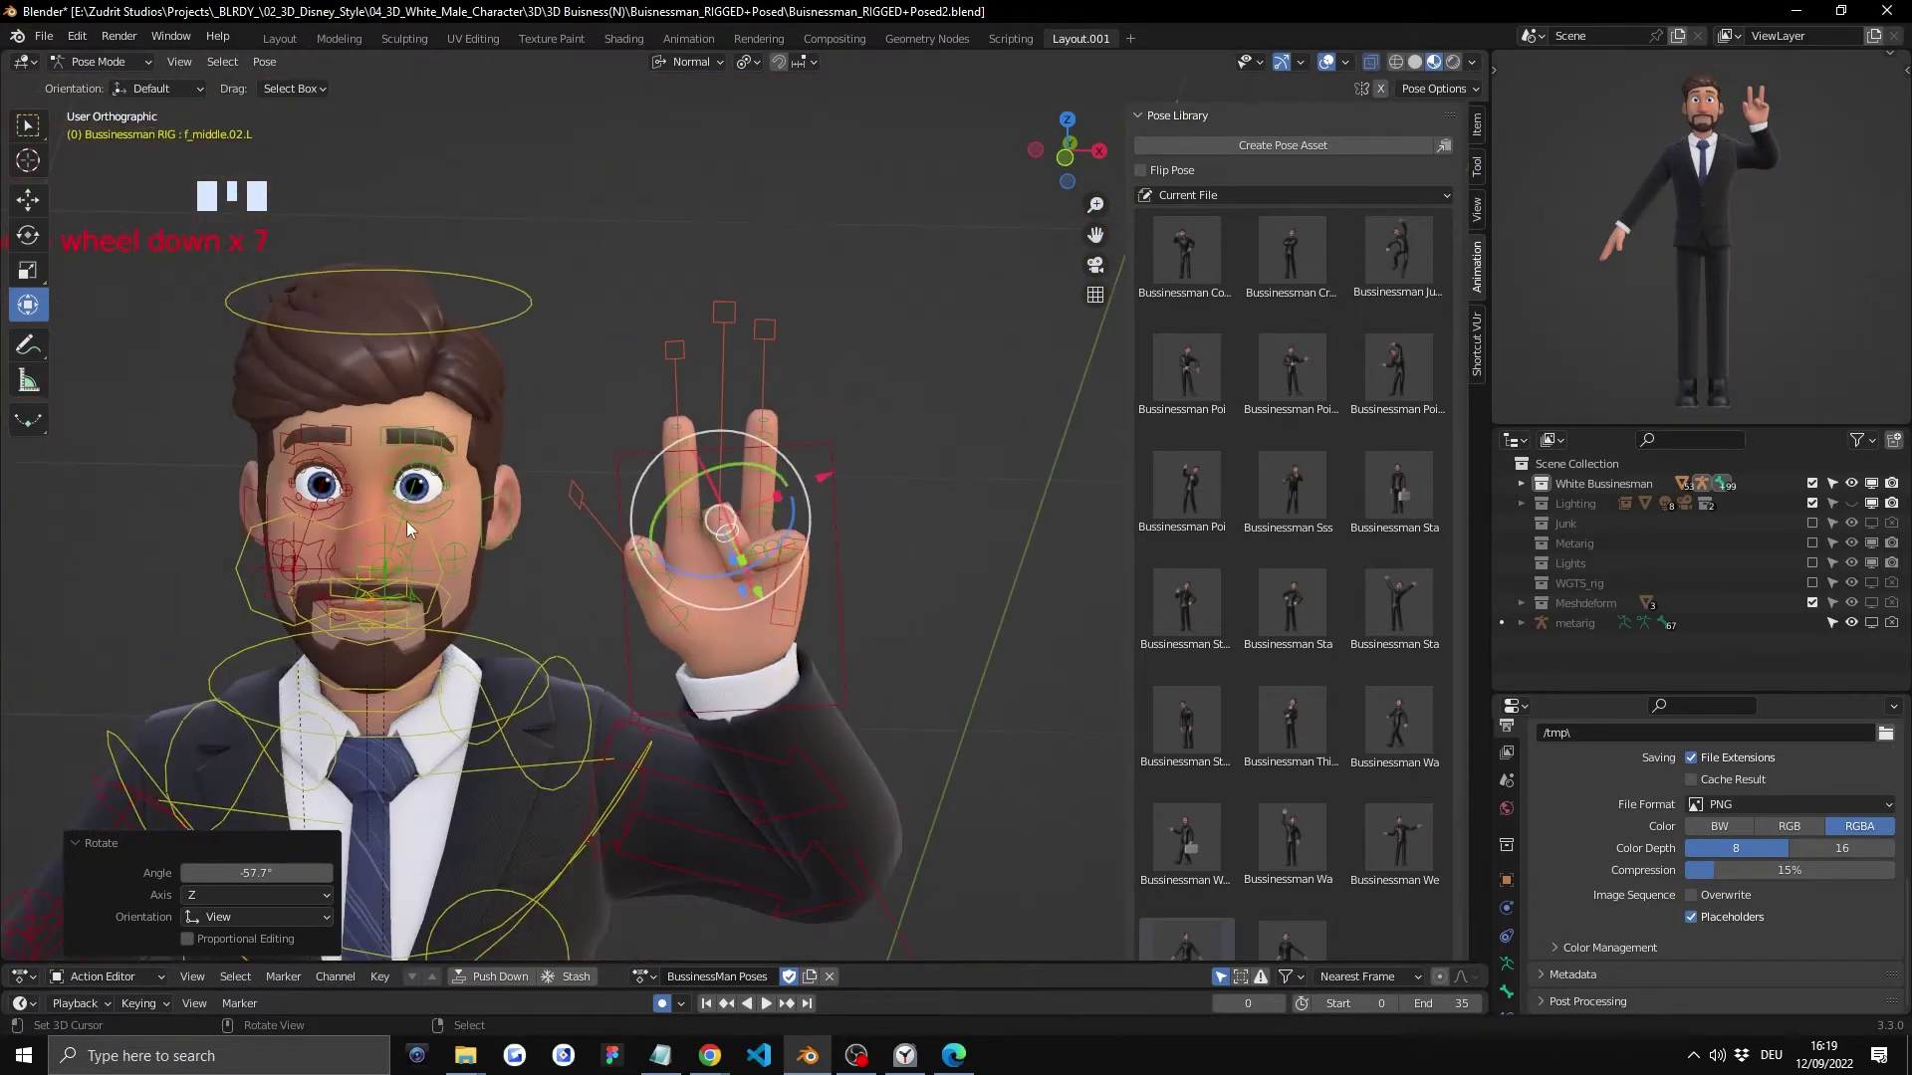
# Step: Move the jaw control down at the chin to open the mouth
pyautogui.moveTo(406, 522); pyautogui.dragTo(659, 470, button='middle')
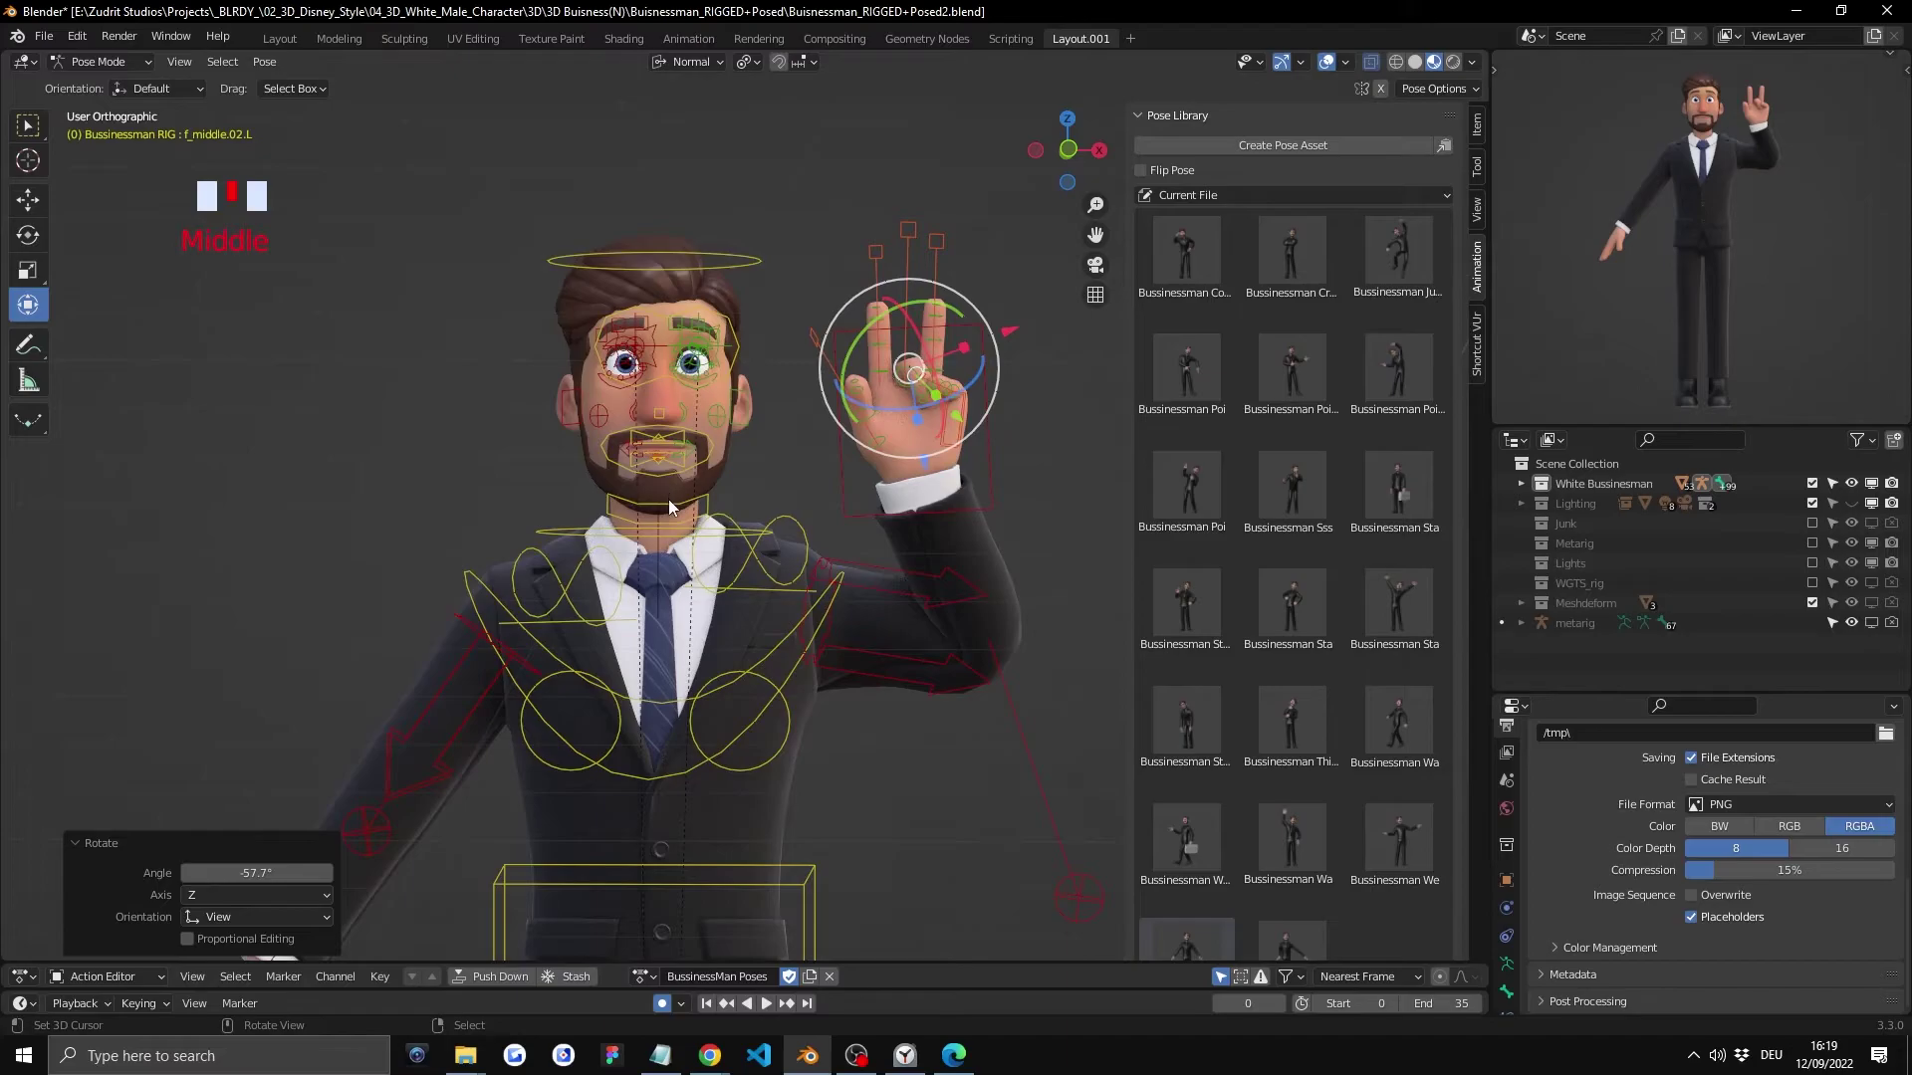
pyautogui.click(667, 499)
pyautogui.press('g')
pyautogui.click(670, 518)
# Step: Move the Eye_Target control down about 0.195 m and rotate the head control to tilt the head
pyautogui.click(709, 386)
pyautogui.press('g')
pyautogui.press('g')
pyautogui.scroll(2, 646, 460)
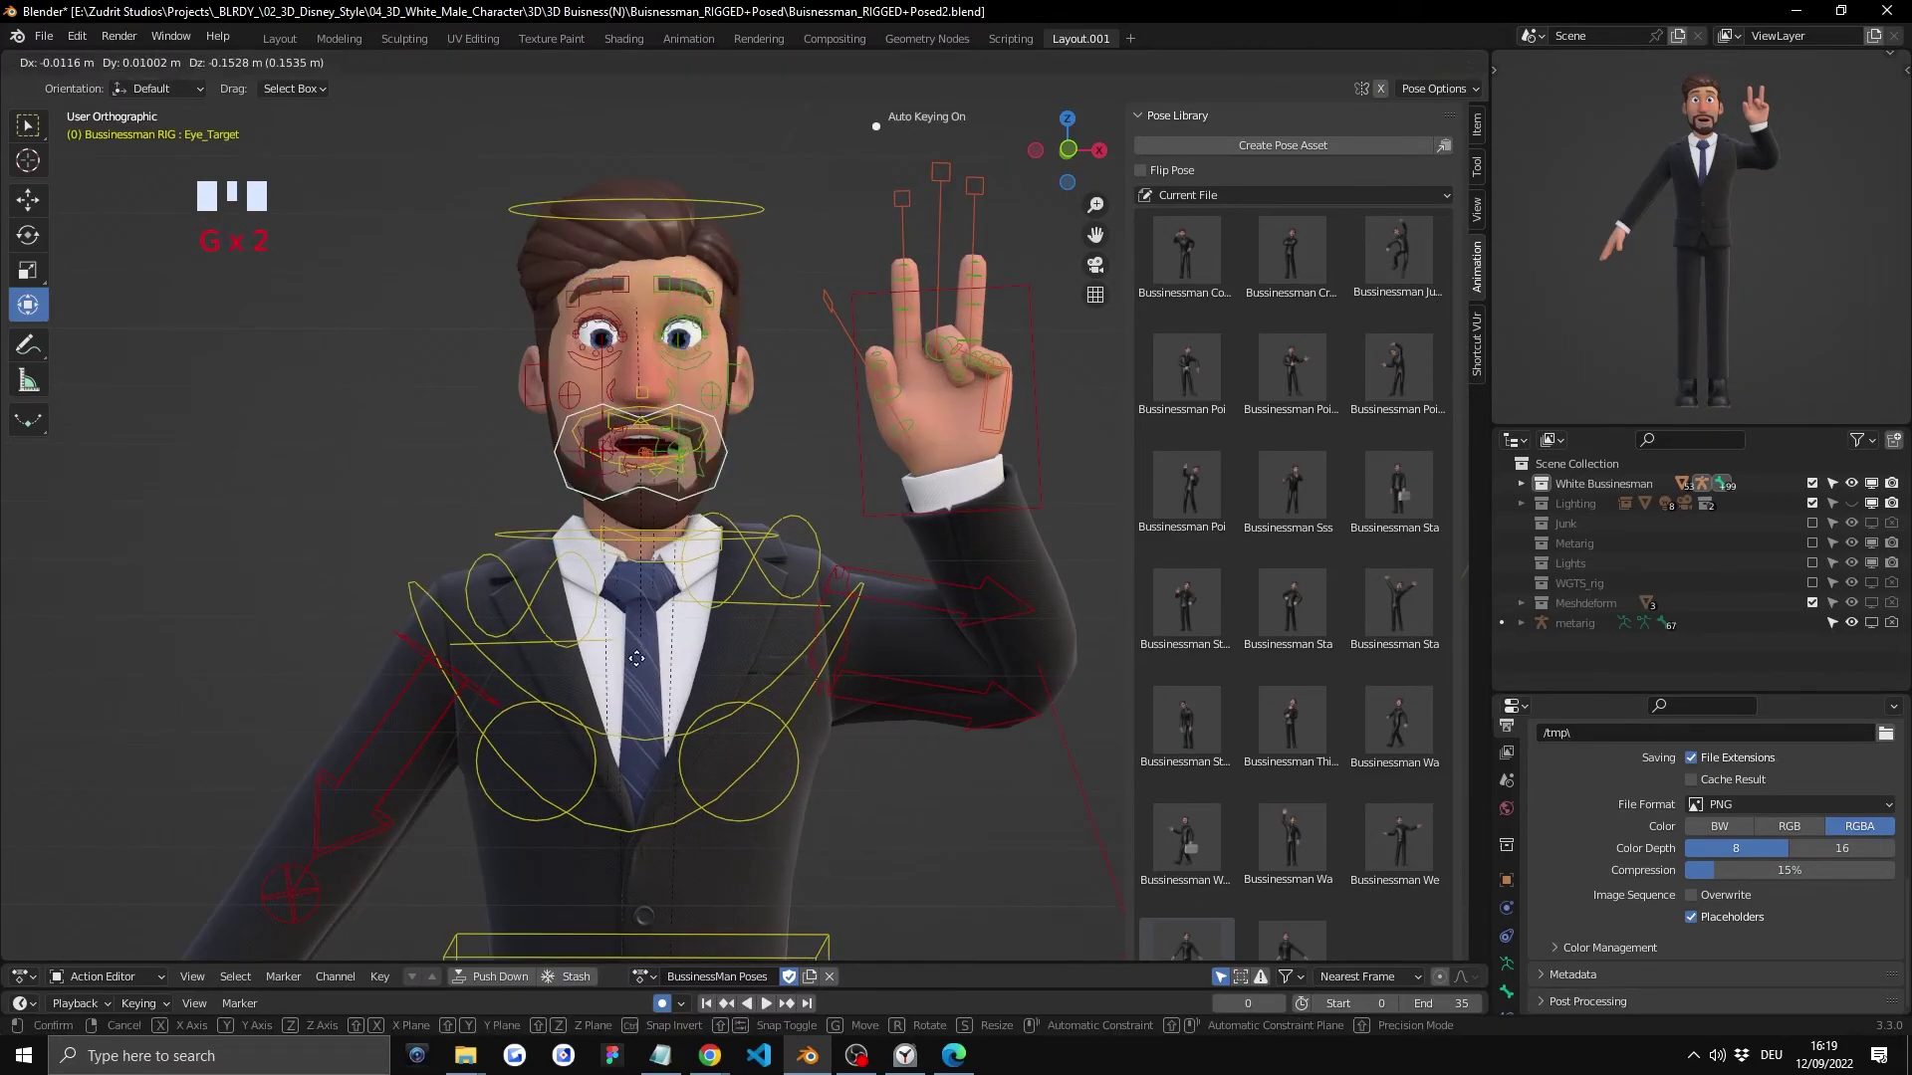
pyautogui.click(622, 431)
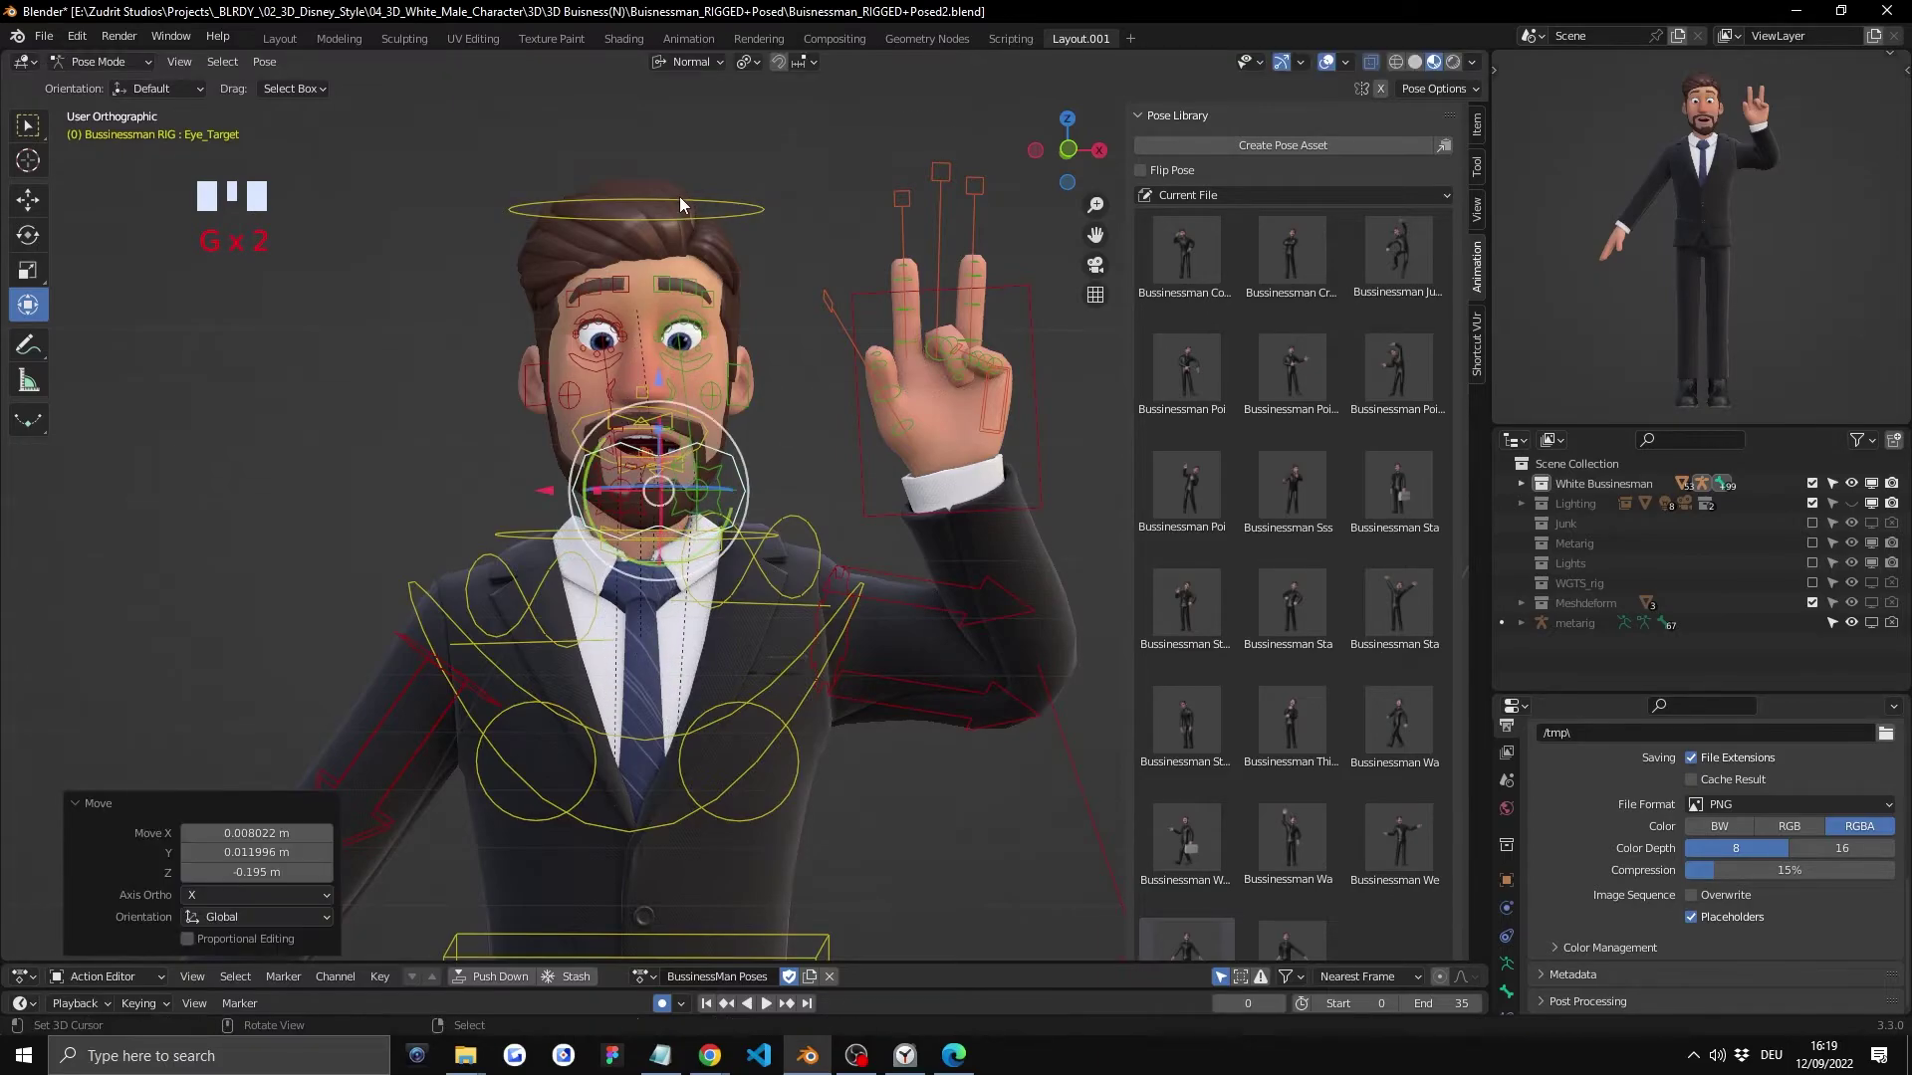
pyautogui.click(679, 197)
pyautogui.press('r')
pyautogui.click(639, 177)
pyautogui.scroll(-4, 719, 582)
pyautogui.scroll(2, 719, 583)
pyautogui.scroll(-2, 727, 637)
pyautogui.moveTo(735, 697); pyautogui.dragTo(744, 470, button='middle')
pyautogui.rightClick(748, 475)
pyautogui.press('g')
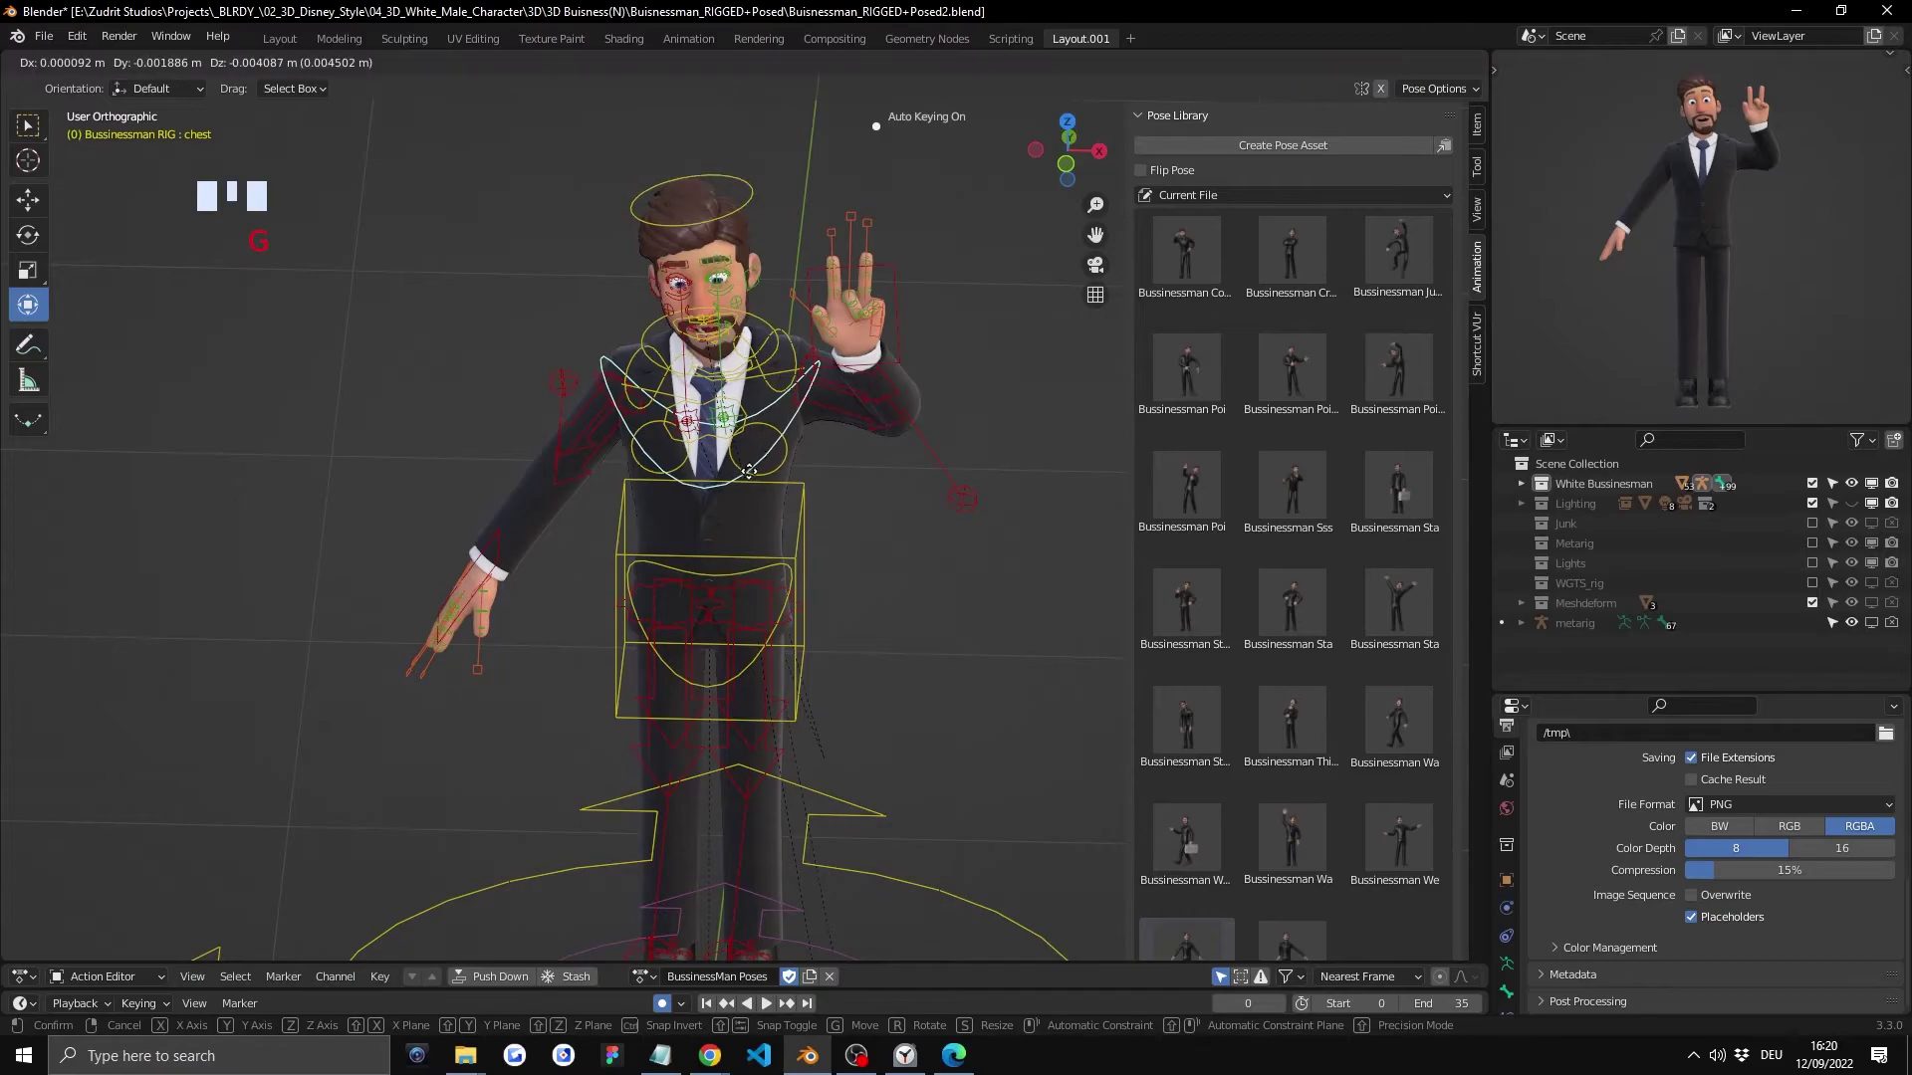
pyautogui.rightClick(495, 571)
# Step: Move the right hand IK control about 0.27 m toward the body and 0.06 m down, then rotate it about -10.2°
pyautogui.rightClick(495, 571)
pyautogui.press('g')
pyautogui.click(616, 592)
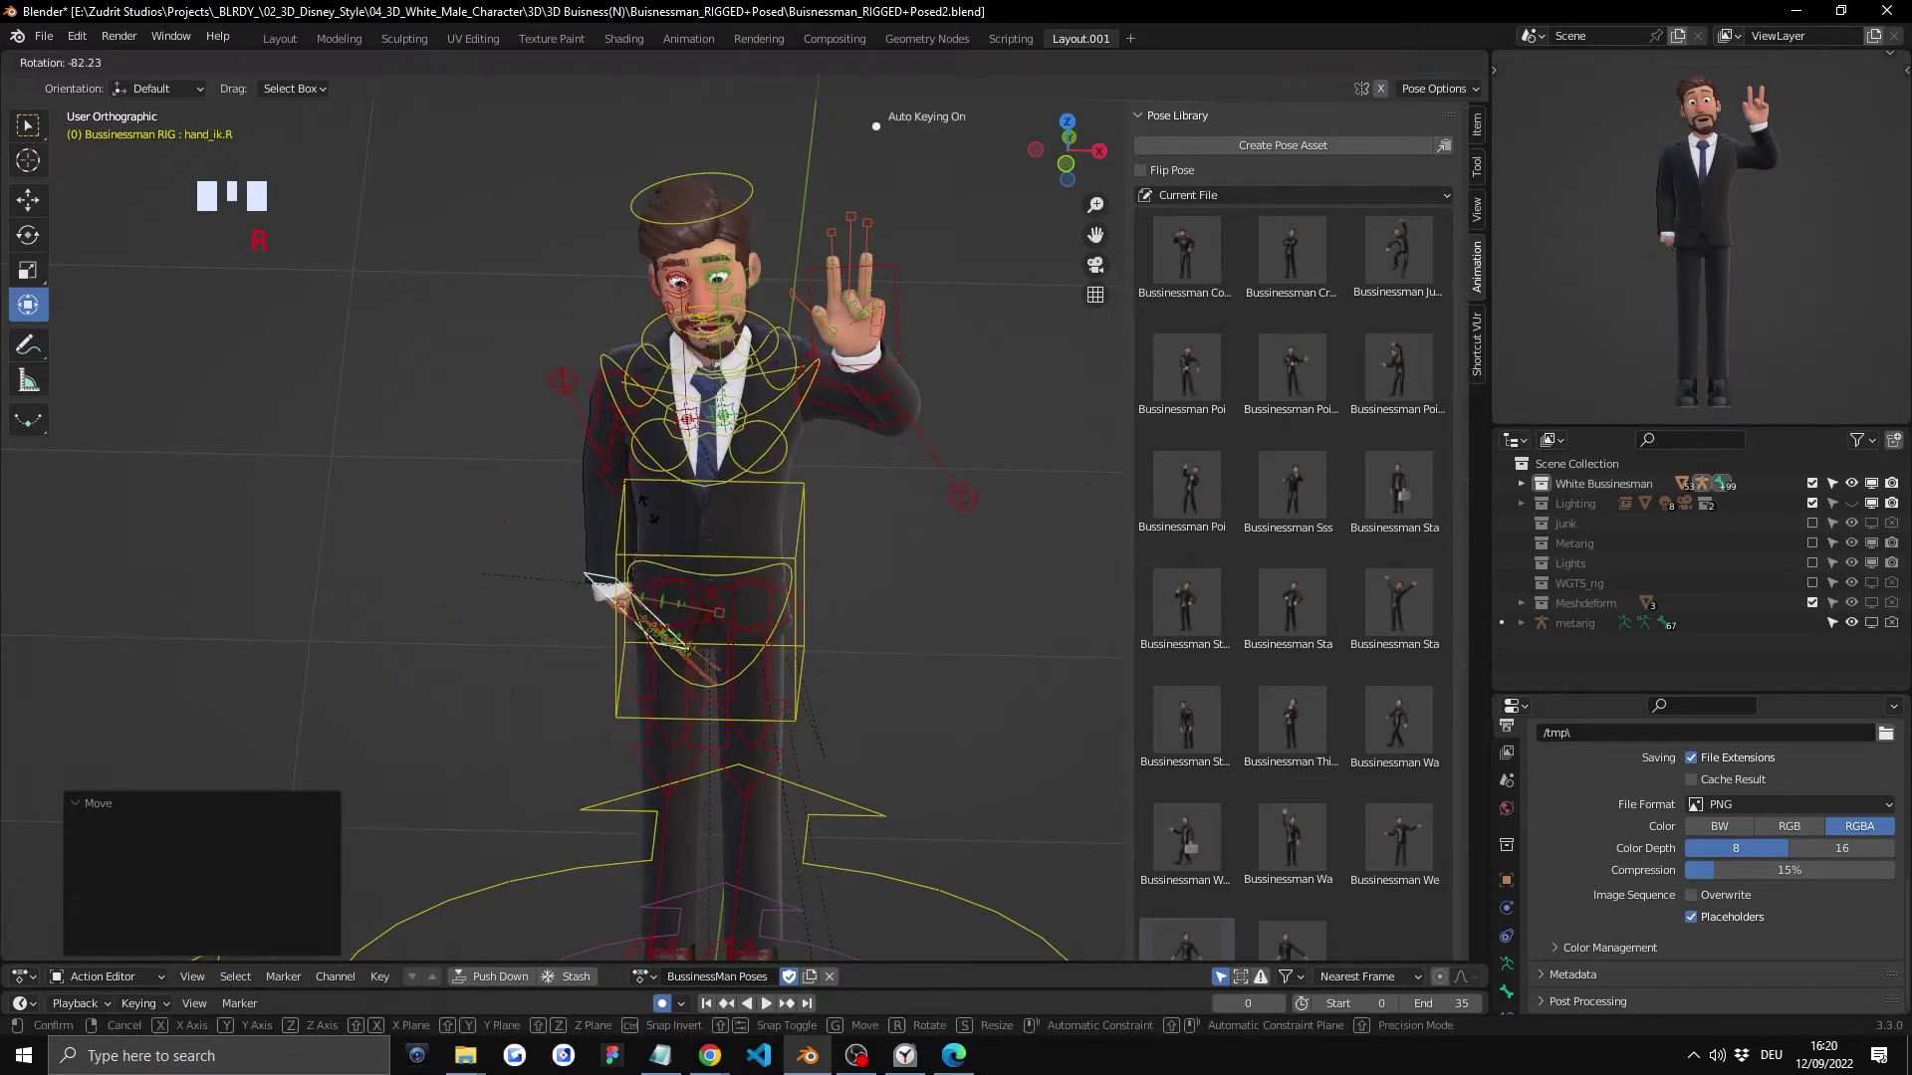
pyautogui.press('r')
pyautogui.press('r')
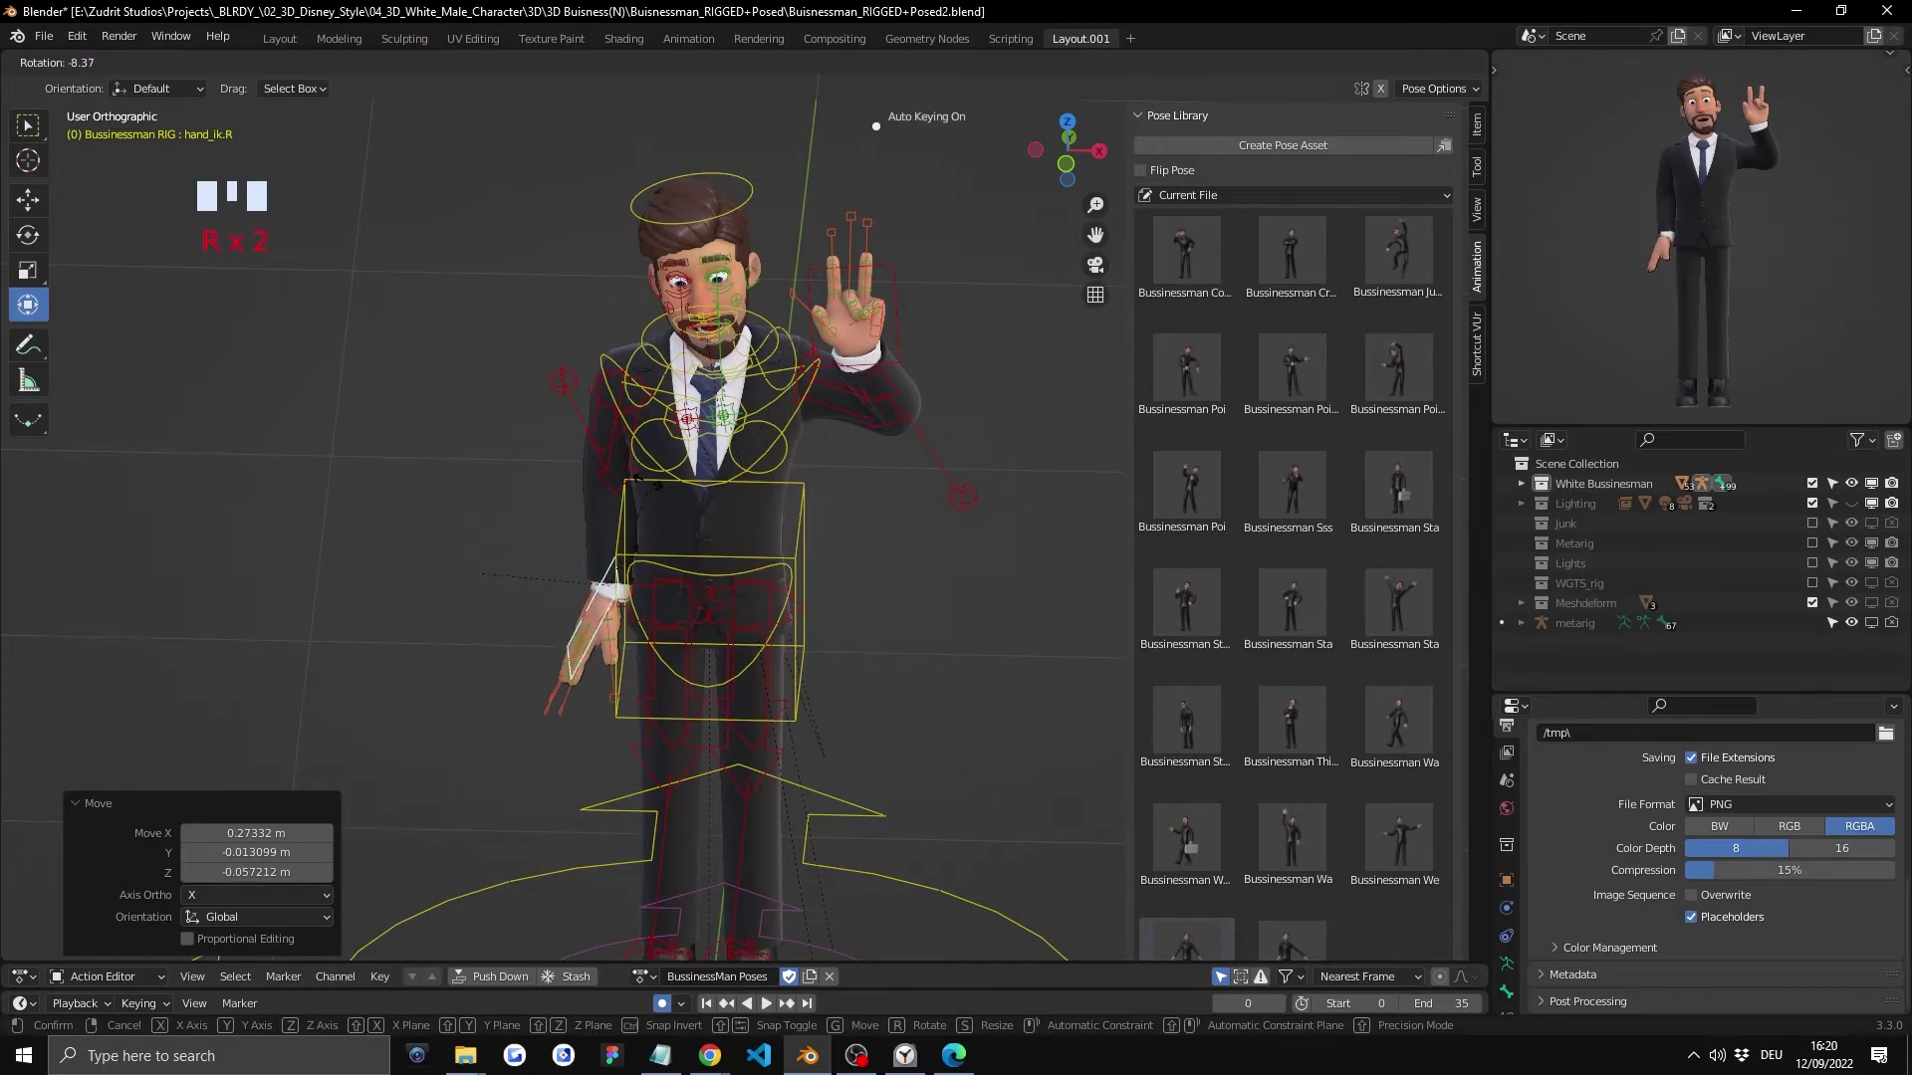
pyautogui.click(771, 445)
# Step: Rotate the right hand IK control further to adjust the hand hanging beside the hip
pyautogui.scroll(-5, 770, 445)
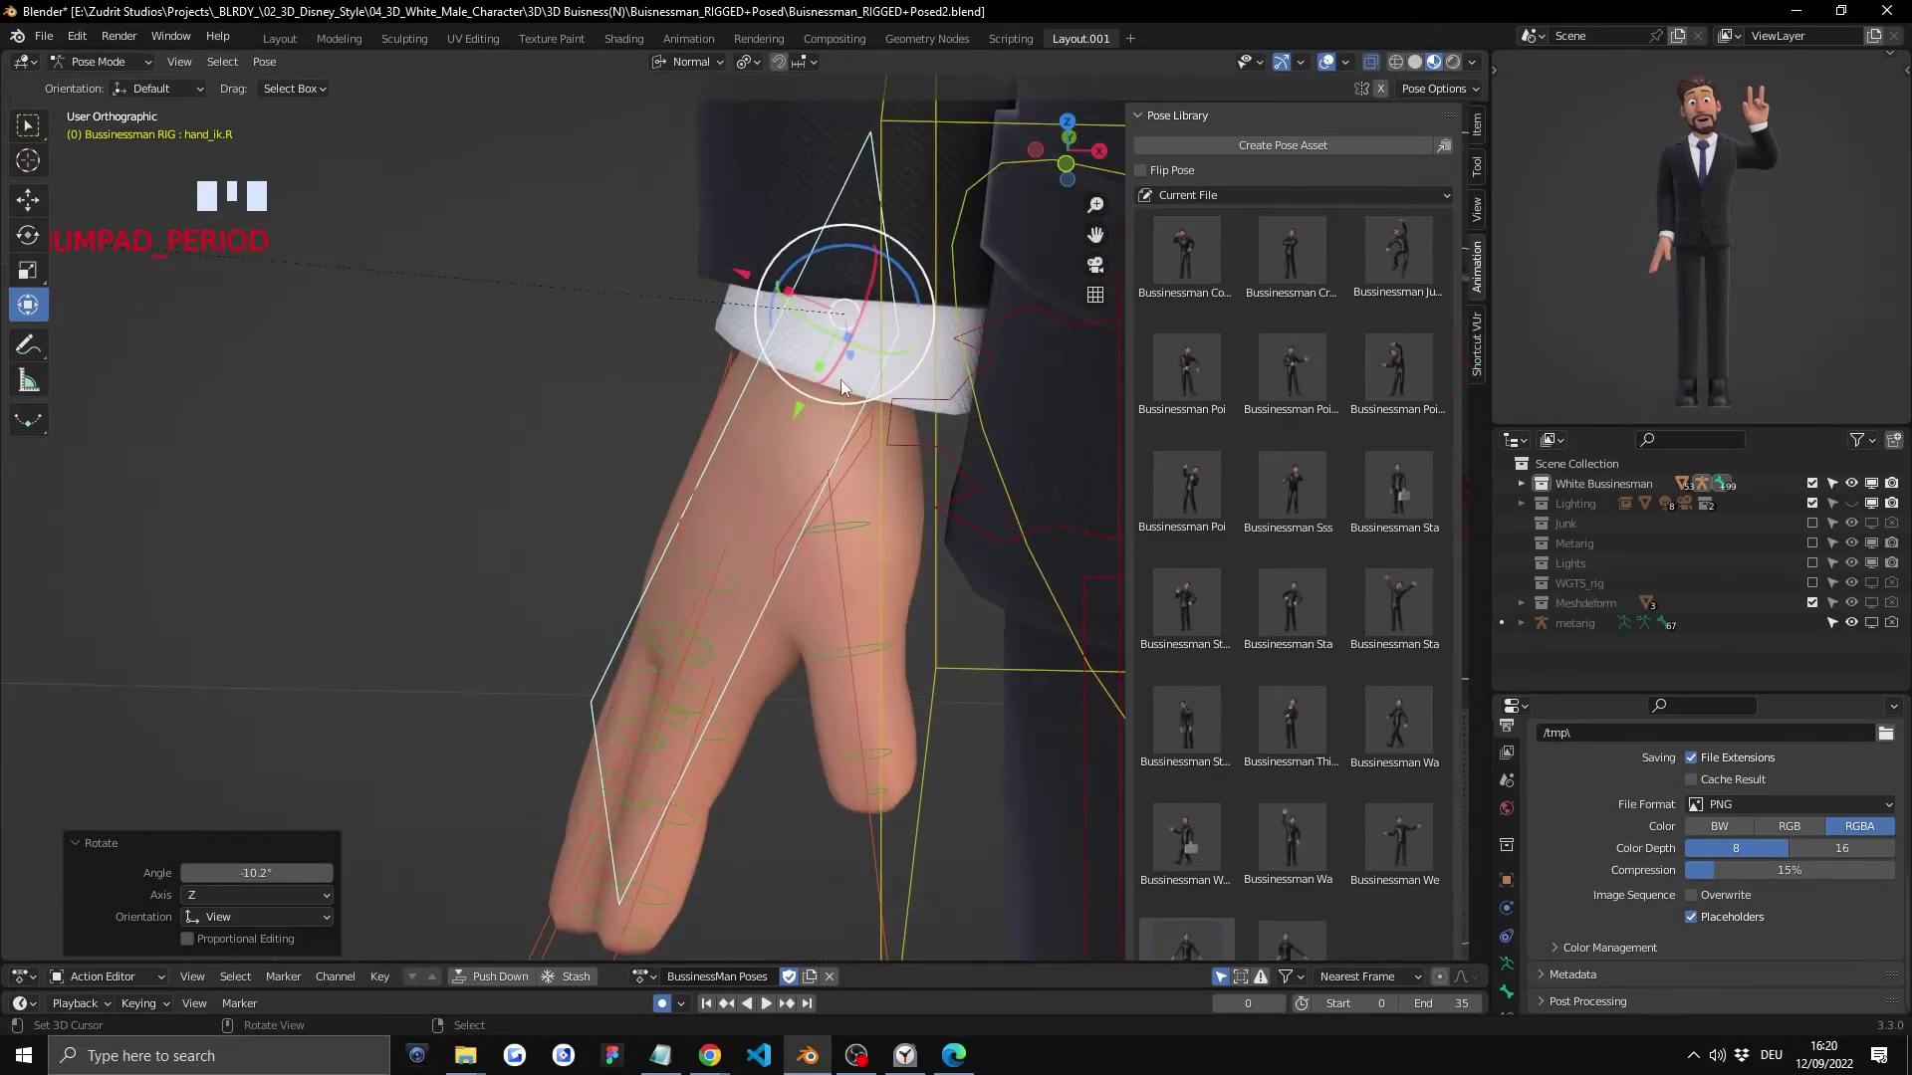
pyautogui.press('KP_Decimal')
pyautogui.scroll(5, 761, 445)
pyautogui.moveTo(851, 530); pyautogui.dragTo(993, 433, button='middle')
pyautogui.click(1037, 393)
pyautogui.press('KP_Decimal')
pyautogui.scroll(2, 602, 510)
pyautogui.rightClick(637, 503)
pyautogui.press('r')
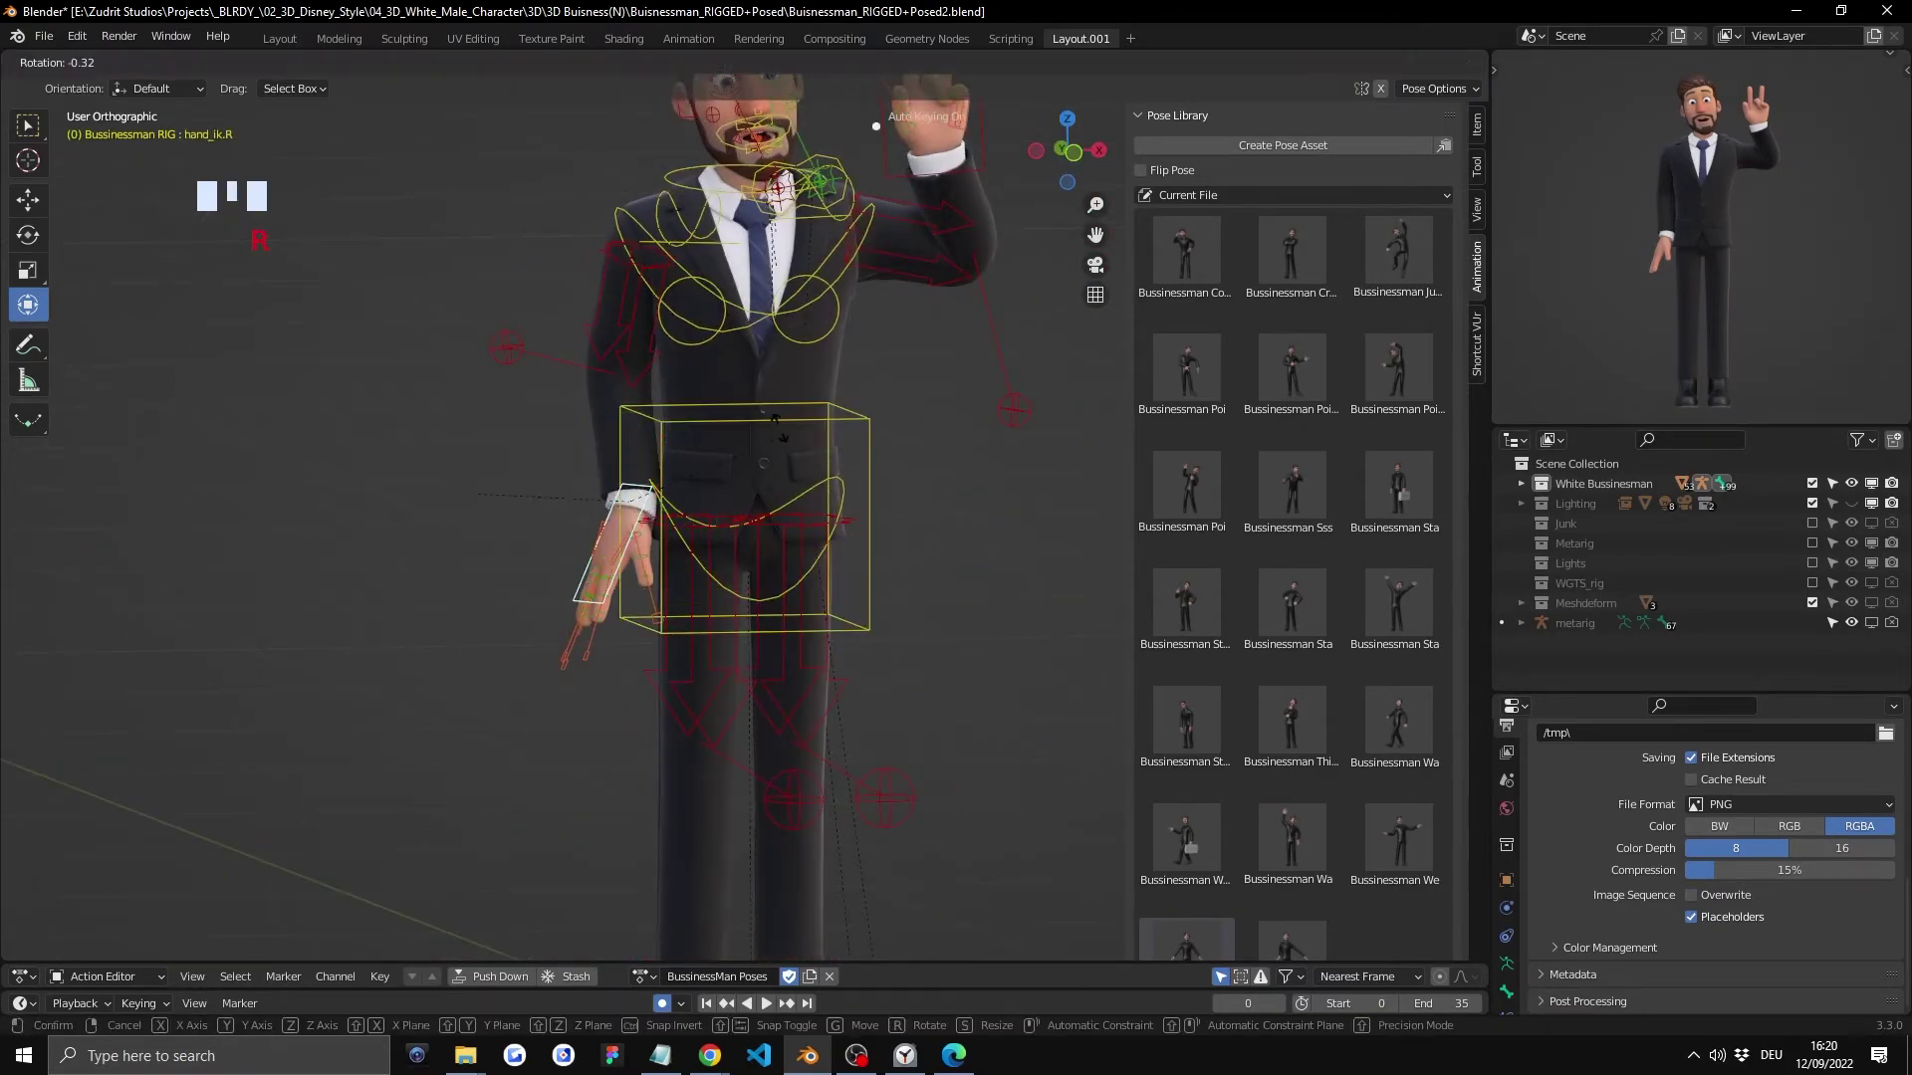
pyautogui.click(657, 518)
# Step: Move the left foot IK control outward to widen the character's stance
pyautogui.moveTo(657, 517); pyautogui.dragTo(910, 583, button='middle')
pyautogui.scroll(3, 910, 582)
pyautogui.moveTo(788, 619); pyautogui.dragTo(757, 717, button='middle')
pyautogui.rightClick(797, 904)
pyautogui.moveTo(824, 920); pyautogui.dragTo(876, 762, button='middle')
pyautogui.moveTo(896, 718); pyautogui.dragTo(849, 598)
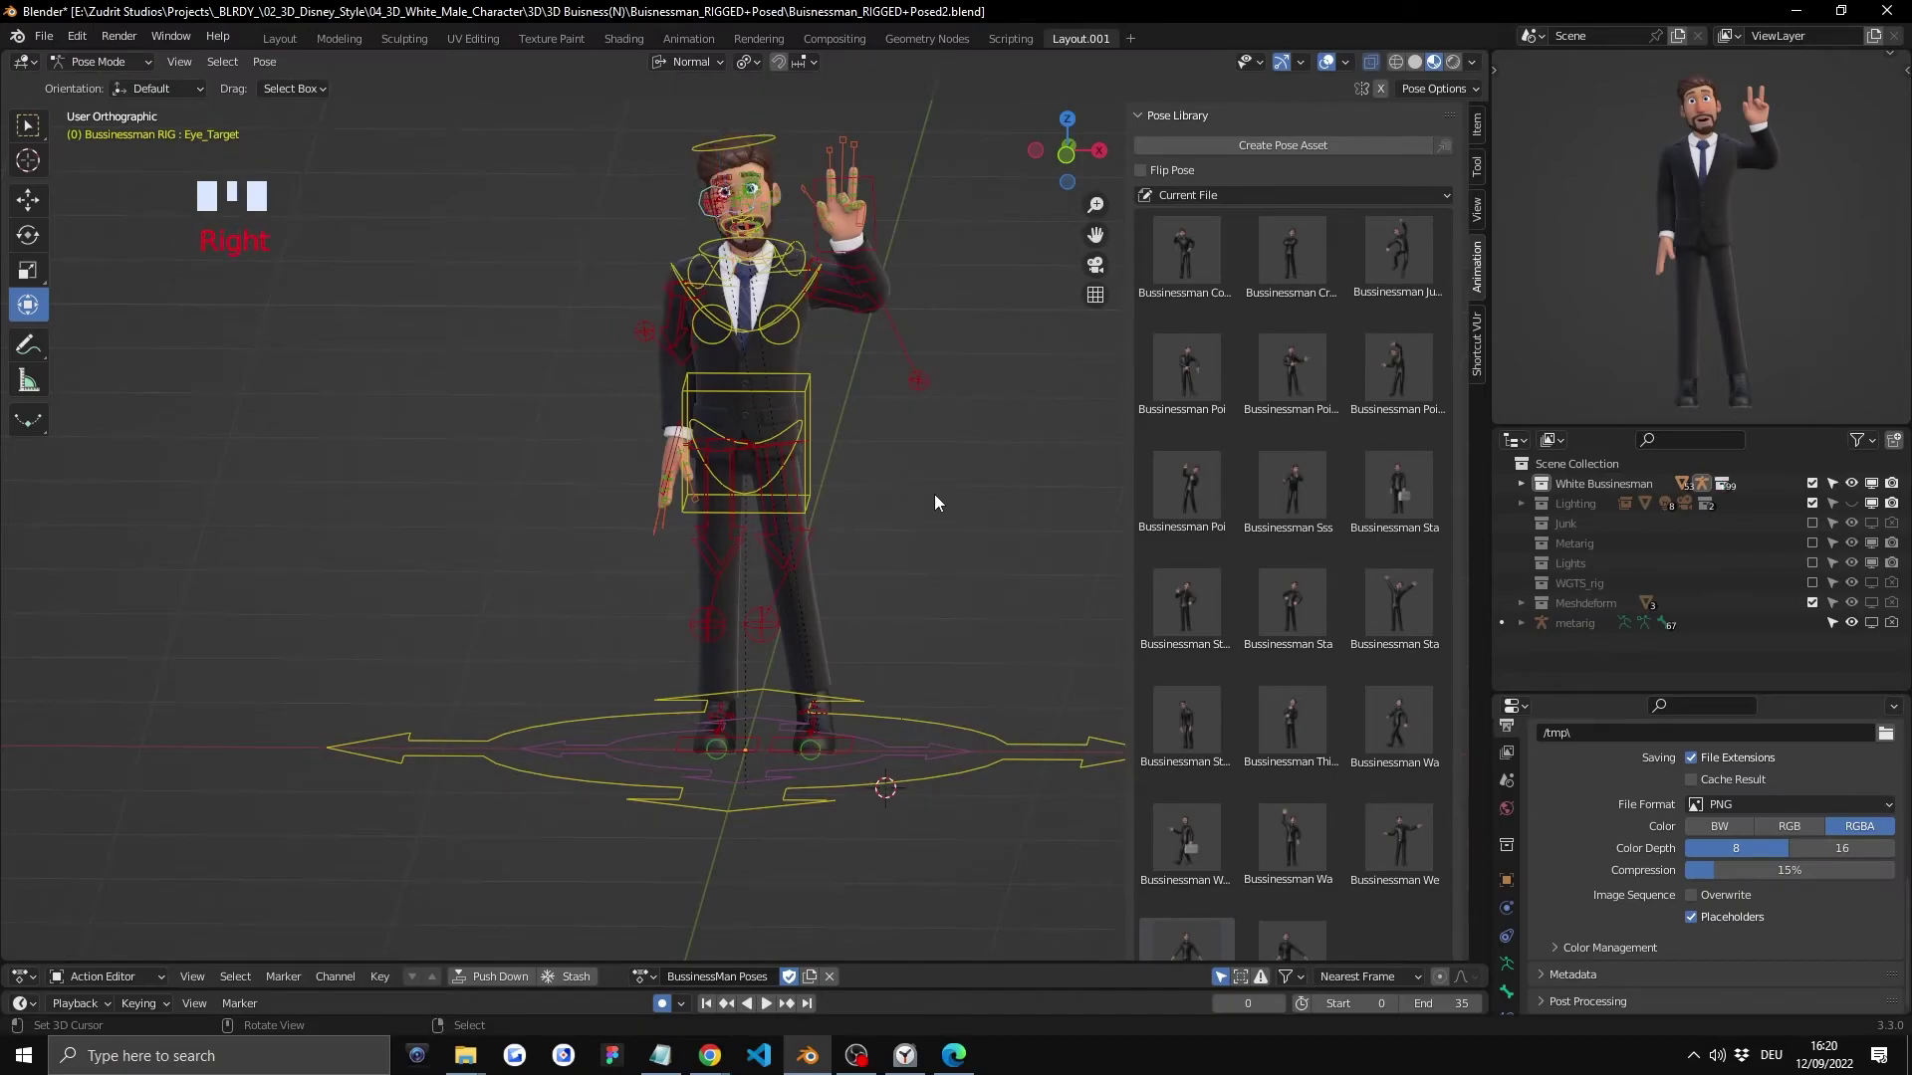
# Step: Select all rig controls, create a pose asset from them and name it "Weird new pose"
pyautogui.scroll(3, 934, 493)
pyautogui.moveTo(935, 463); pyautogui.dragTo(960, 388, button='middle')
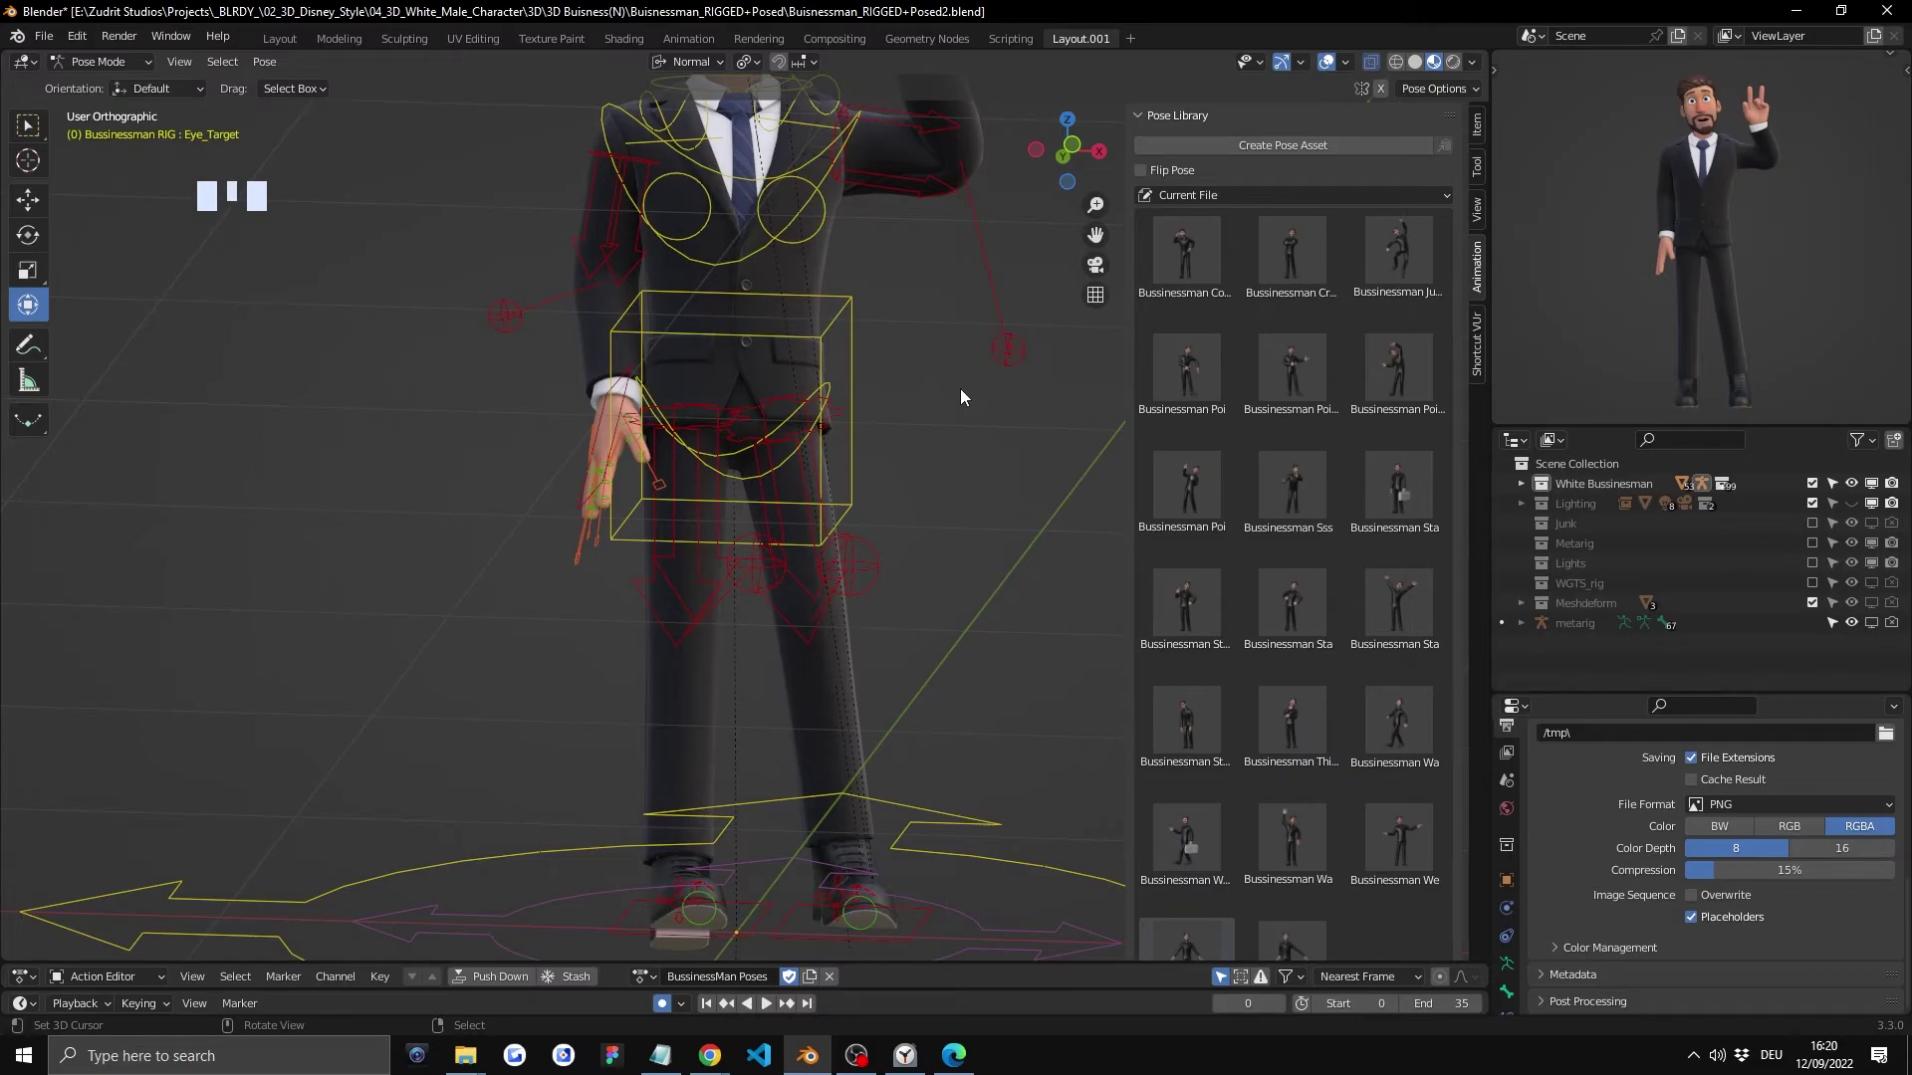
pyautogui.scroll(-3, 961, 390)
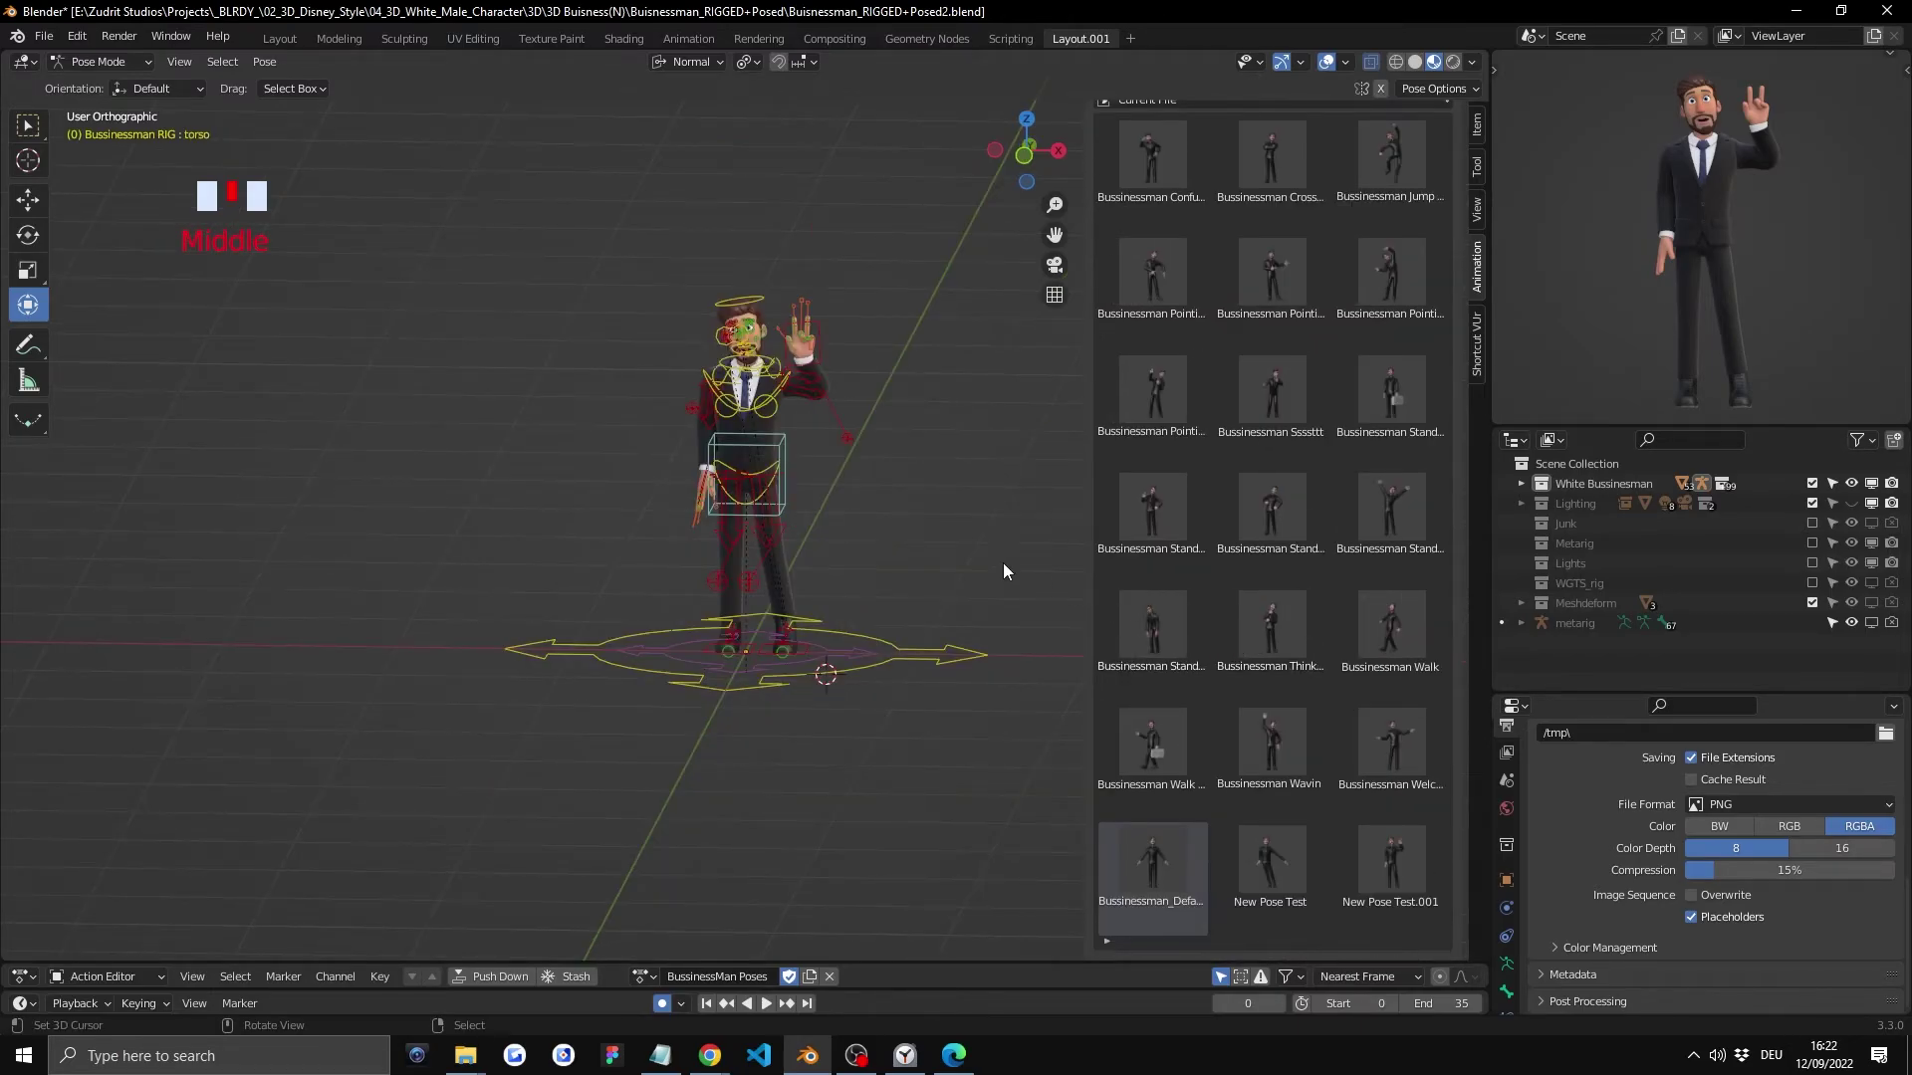
pyautogui.scroll(4, 906, 488)
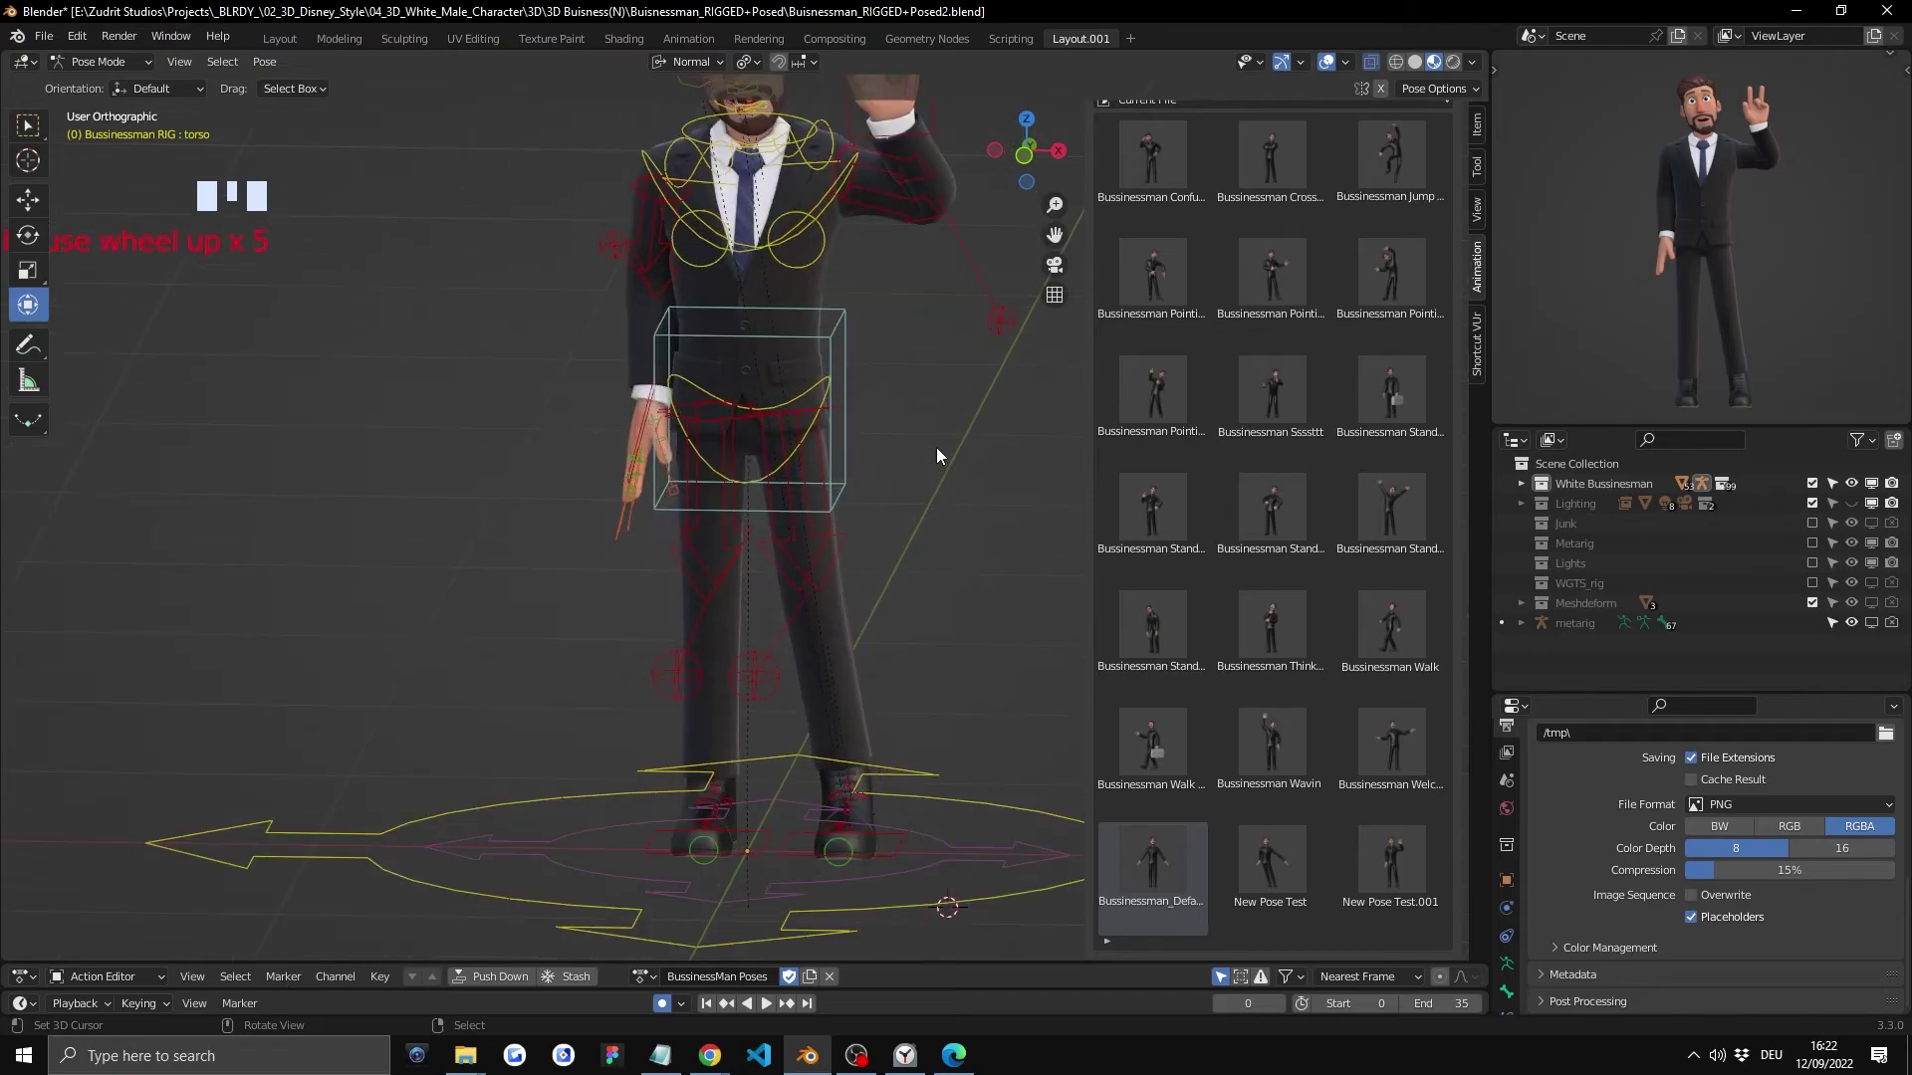
pyautogui.scroll(2, 1303, 416)
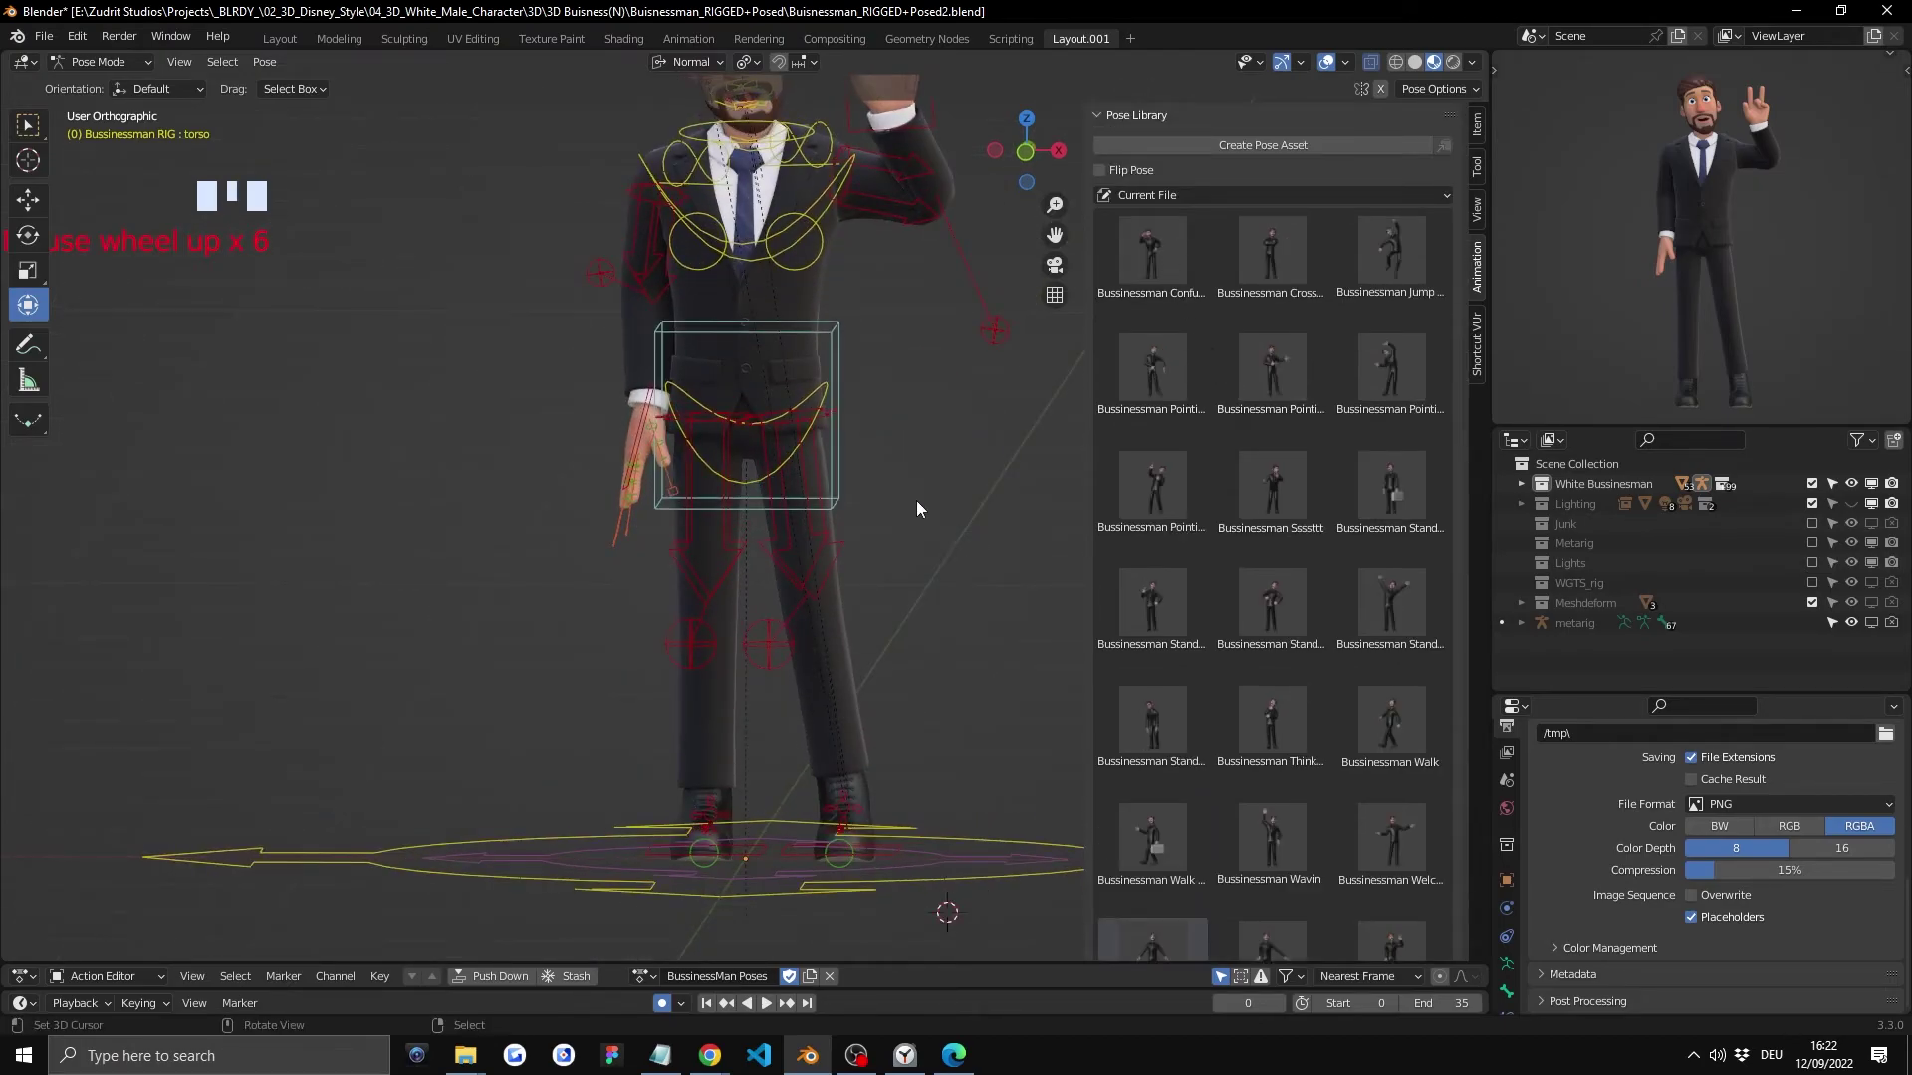
pyautogui.press('a')
pyautogui.moveTo(936, 502)
pyautogui.mouseDown(button='middle')
pyautogui.moveTo(962, 482)
pyautogui.moveTo(852, 486)
pyautogui.moveTo(971, 494)
pyautogui.moveTo(925, 491)
pyautogui.mouseUp(button='middle')
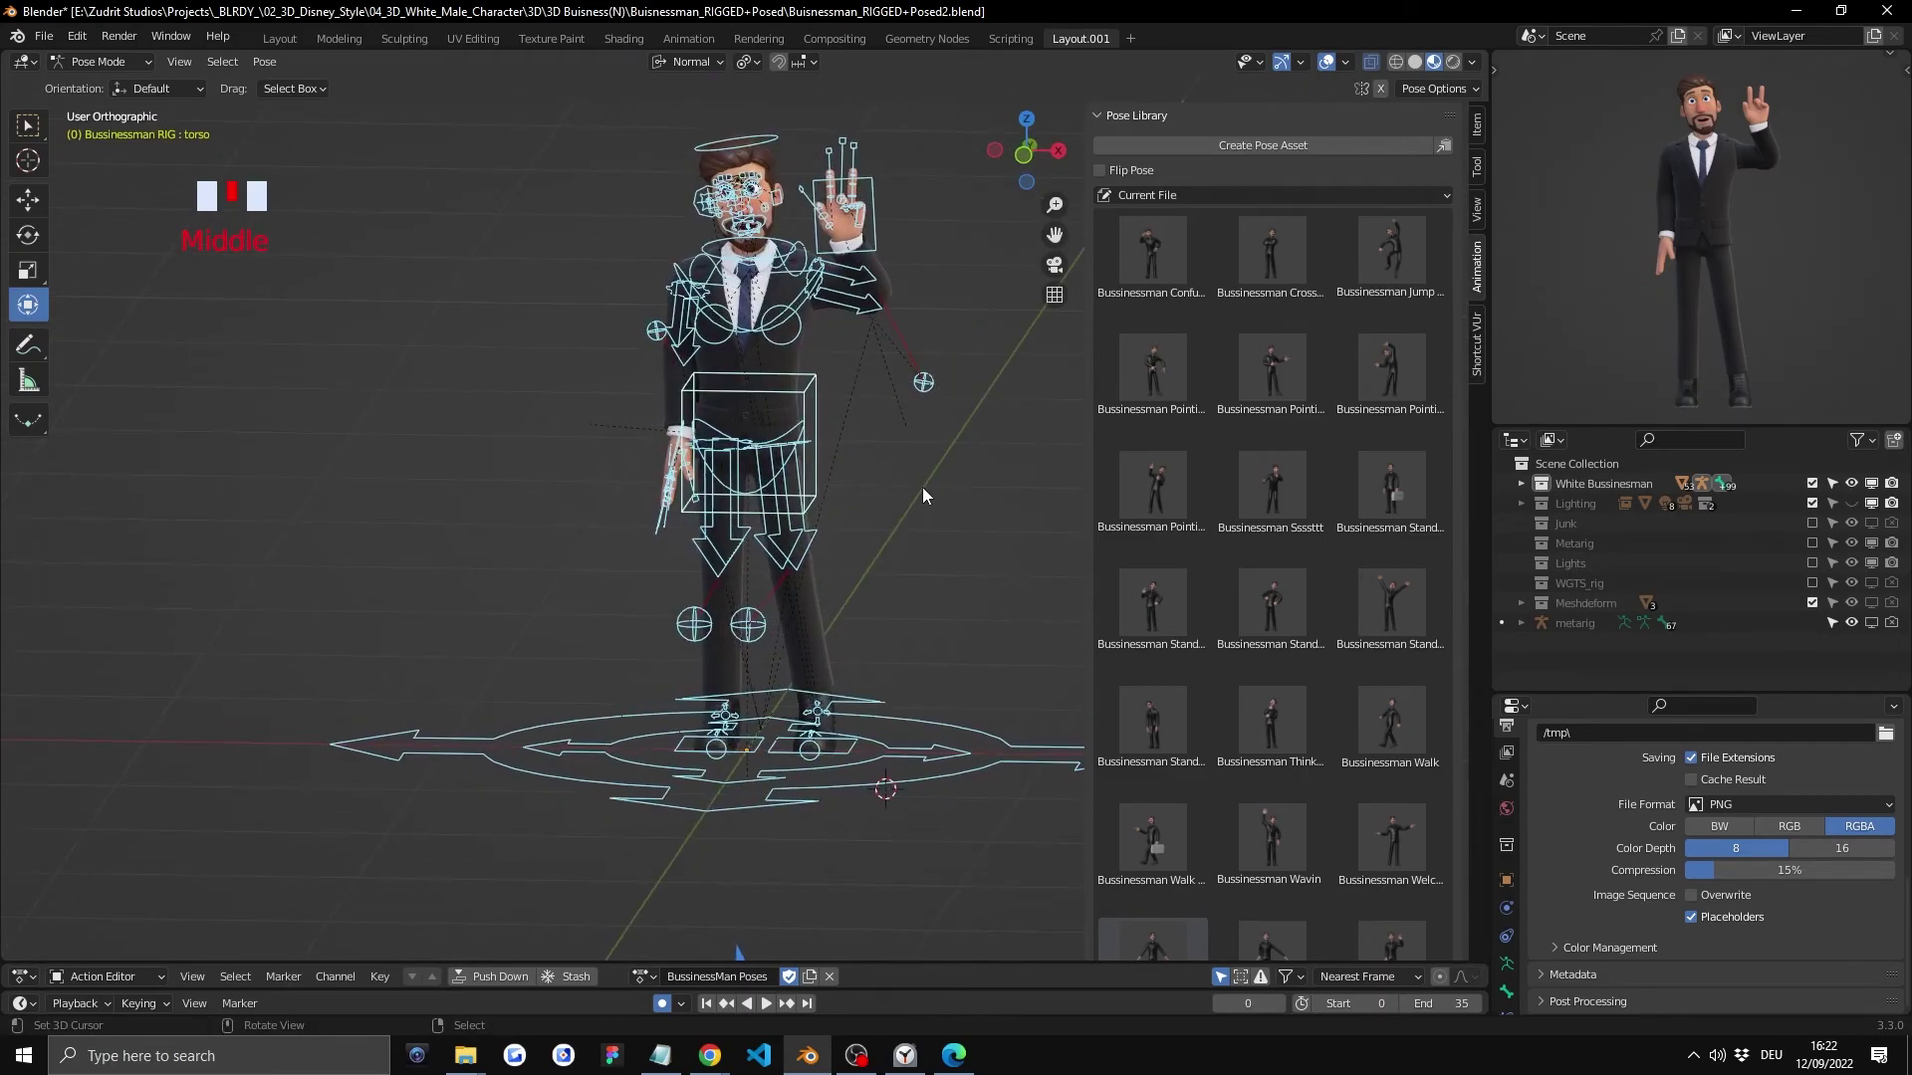
pyautogui.click(1273, 145)
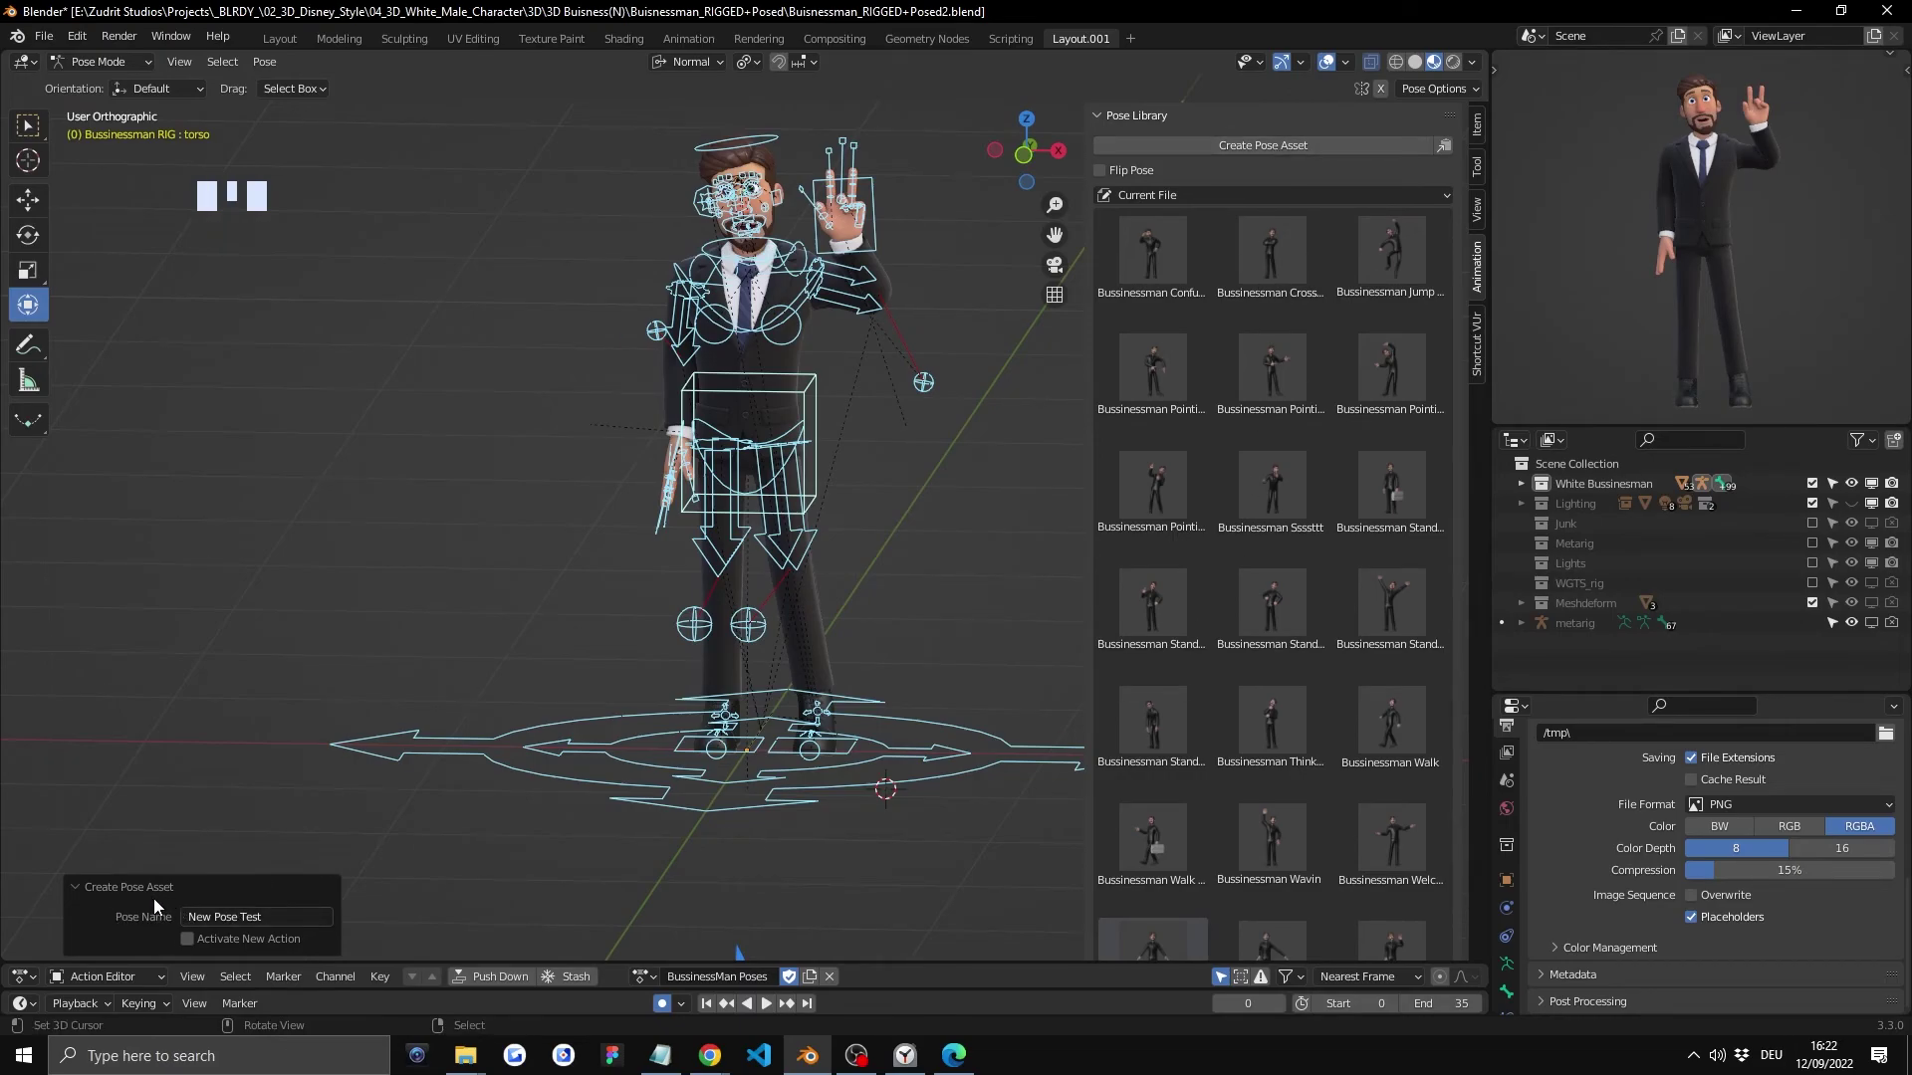
pyautogui.click(217, 917)
pyautogui.write('Weird new pose')
pyautogui.click(1366, 842)
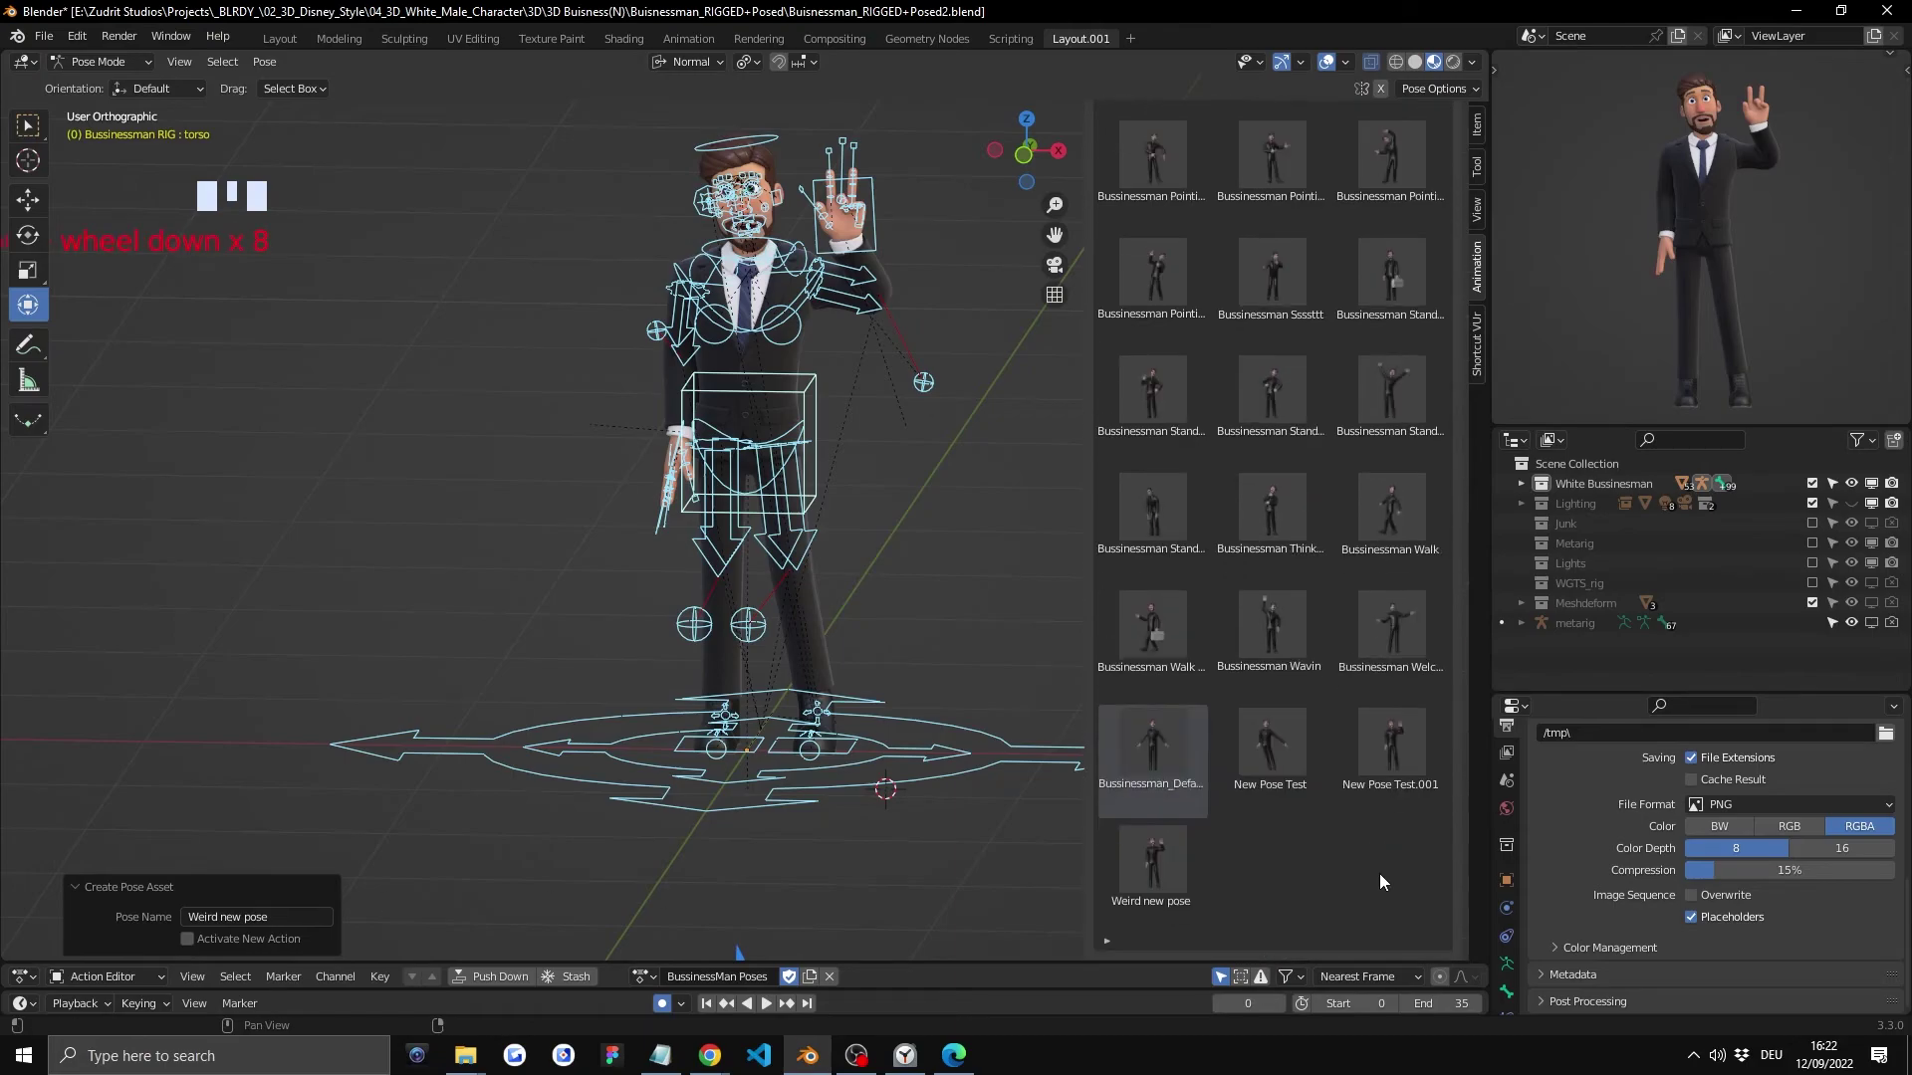
# Step: With no controls selected, apply the slumped Bussinessman Stand... and Bussinessman Wavin poses, and return the whole rig to Weird new pose
pyautogui.rightClick(942, 560)
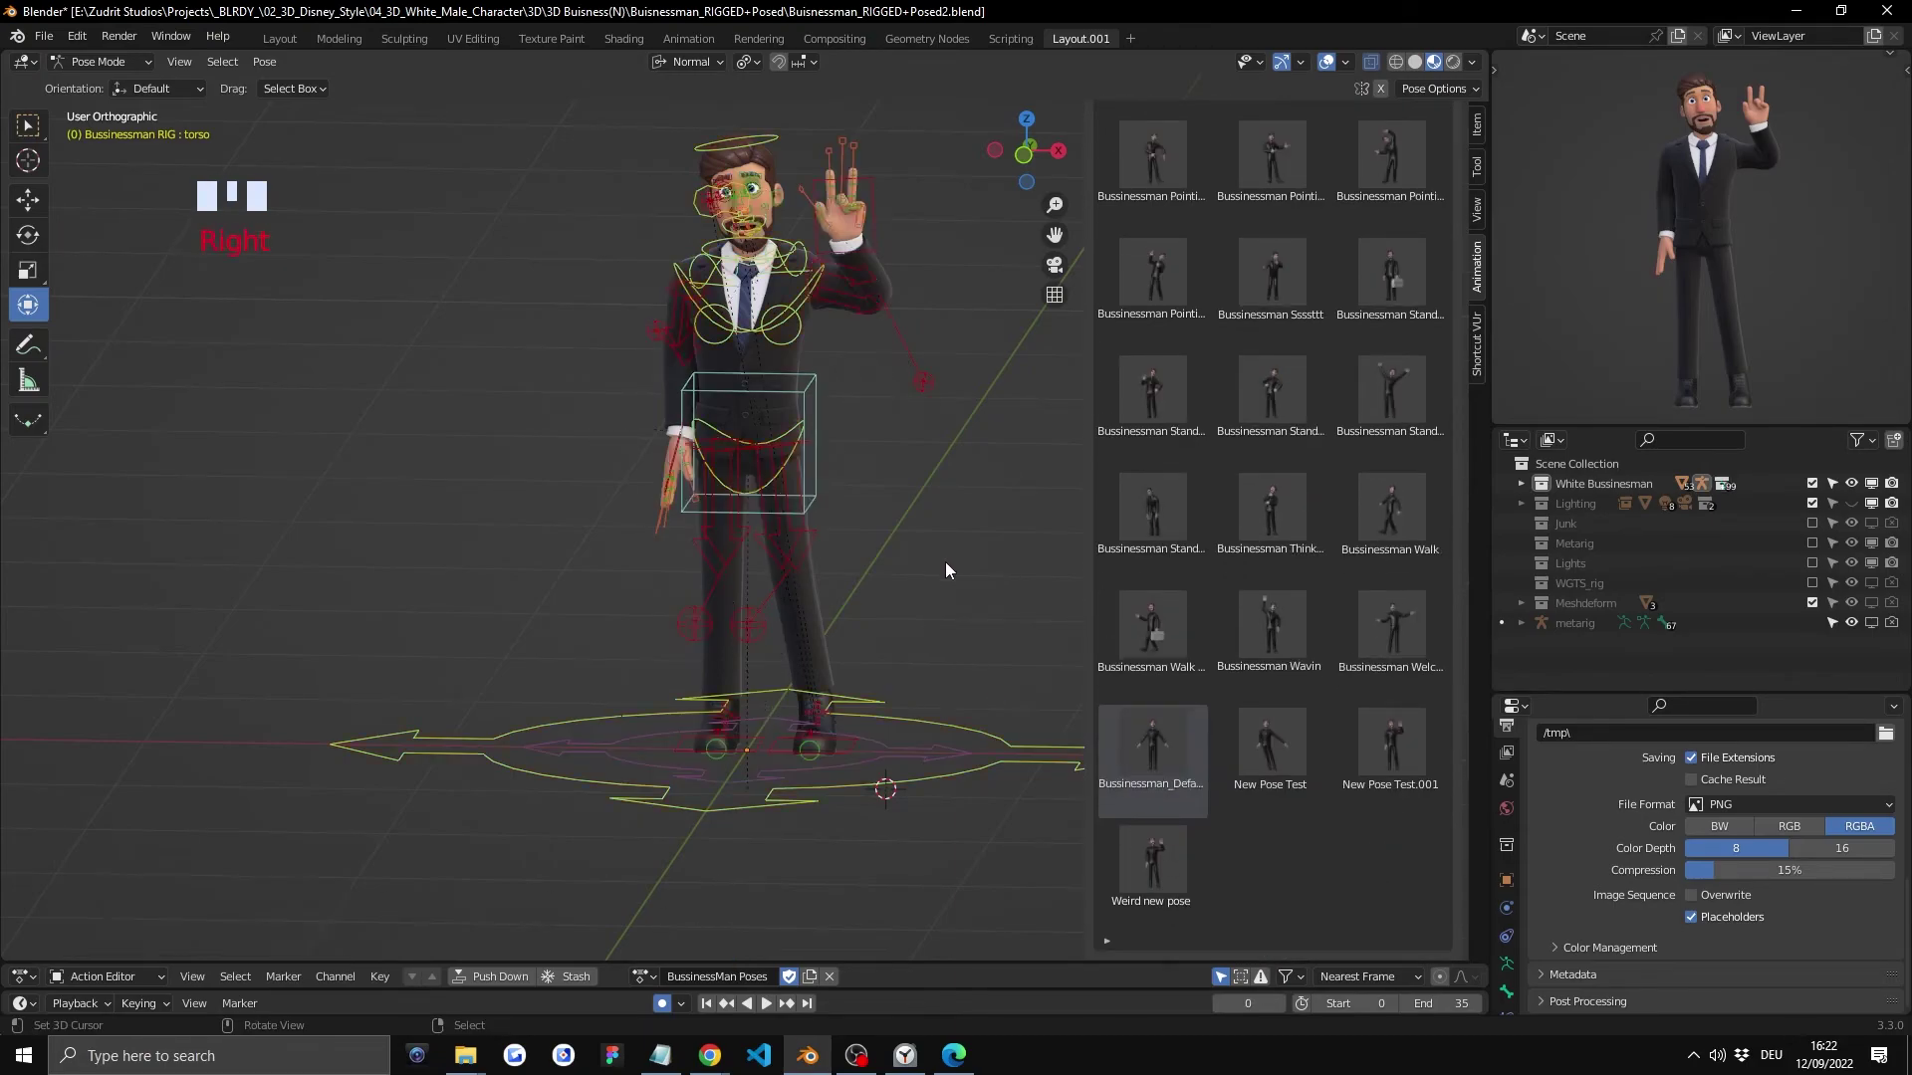
pyautogui.doubleClick(1141, 508)
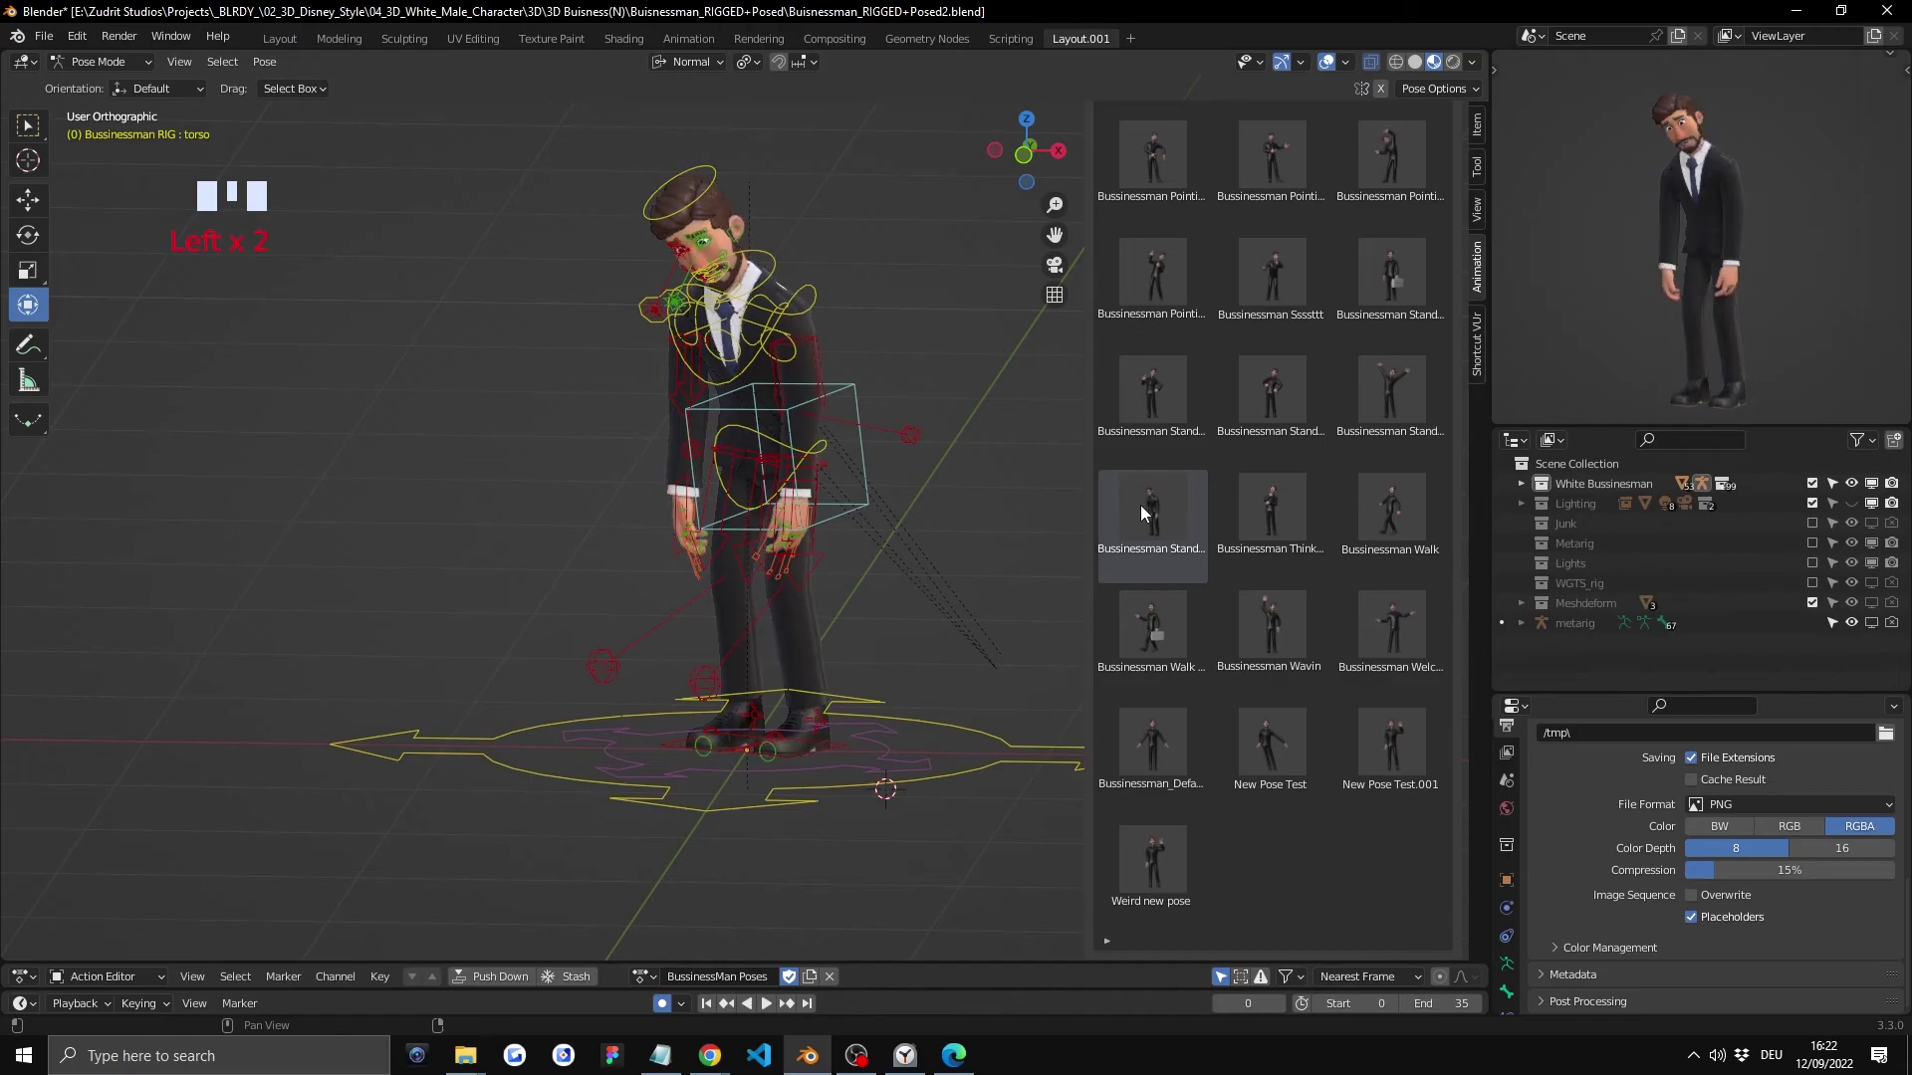
pyautogui.doubleClick(1274, 602)
pyautogui.doubleClick(1162, 871)
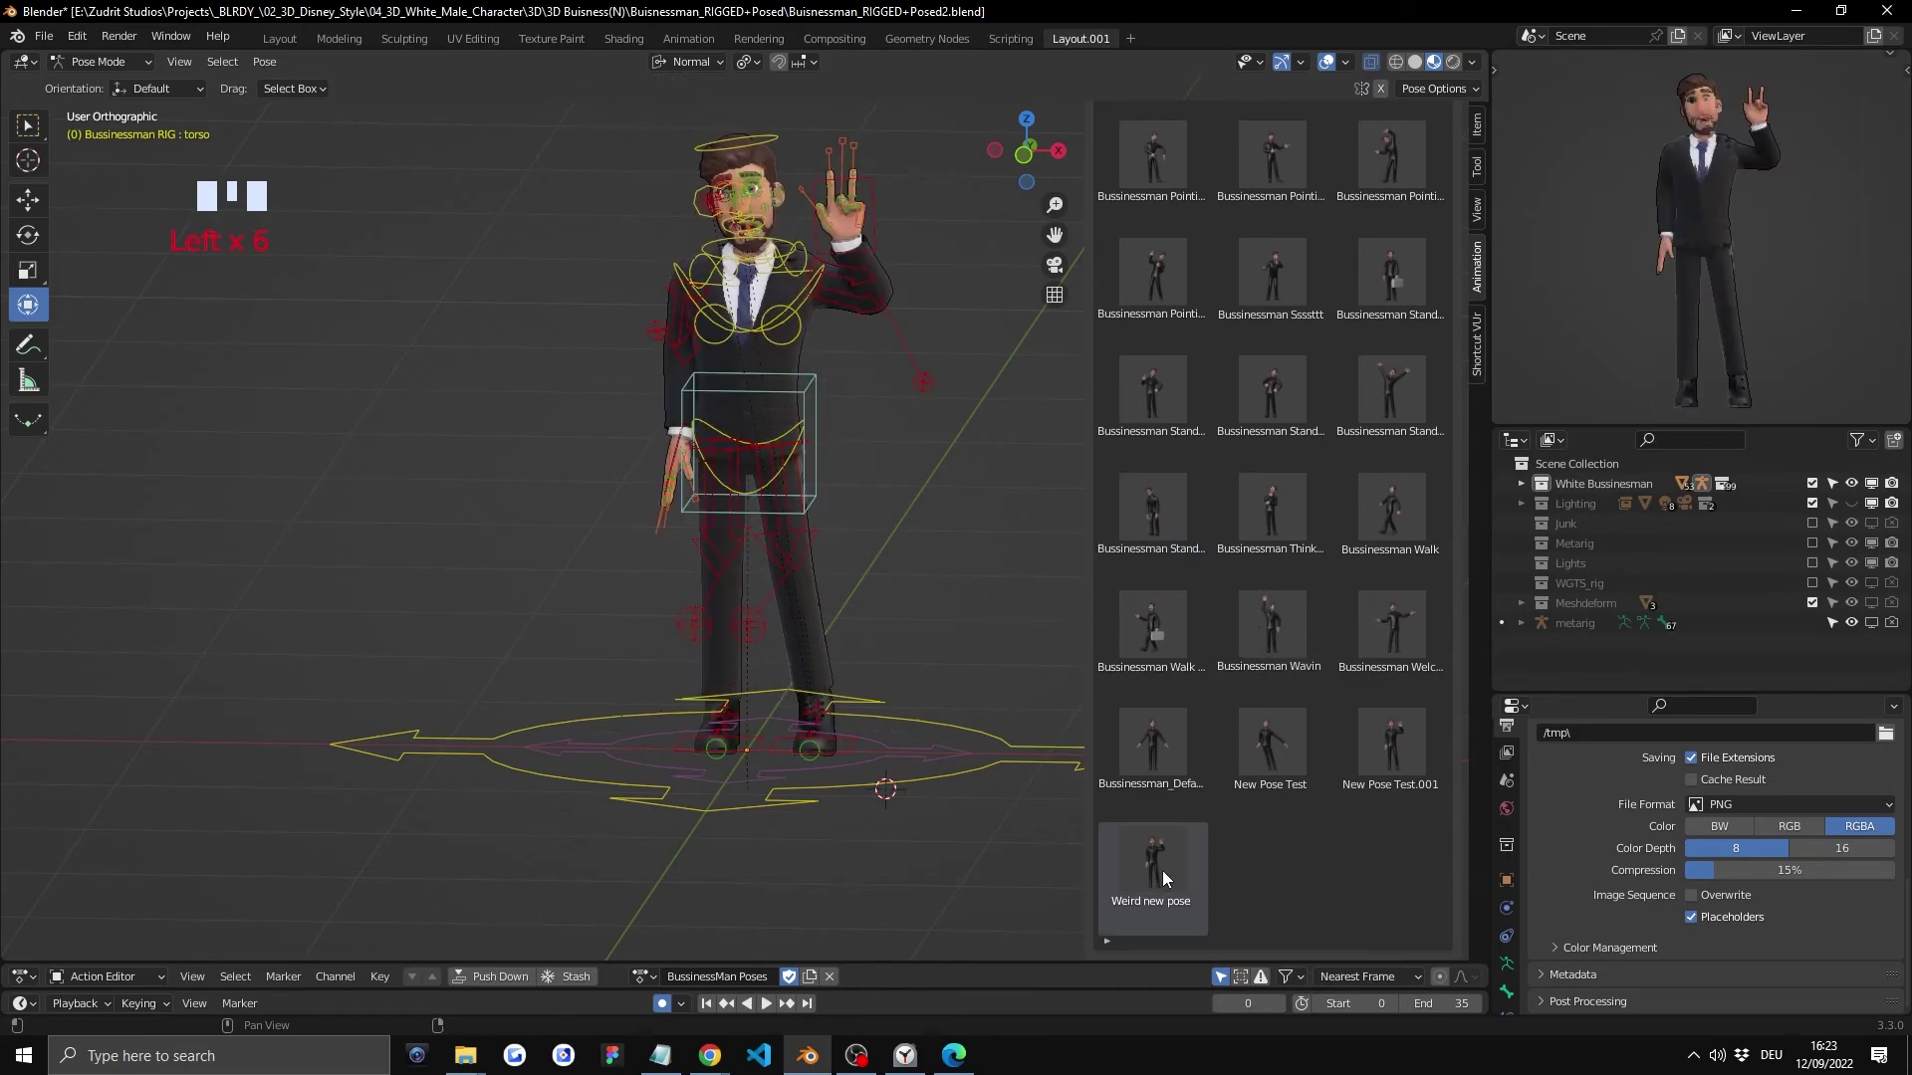
pyautogui.doubleClick(1153, 862)
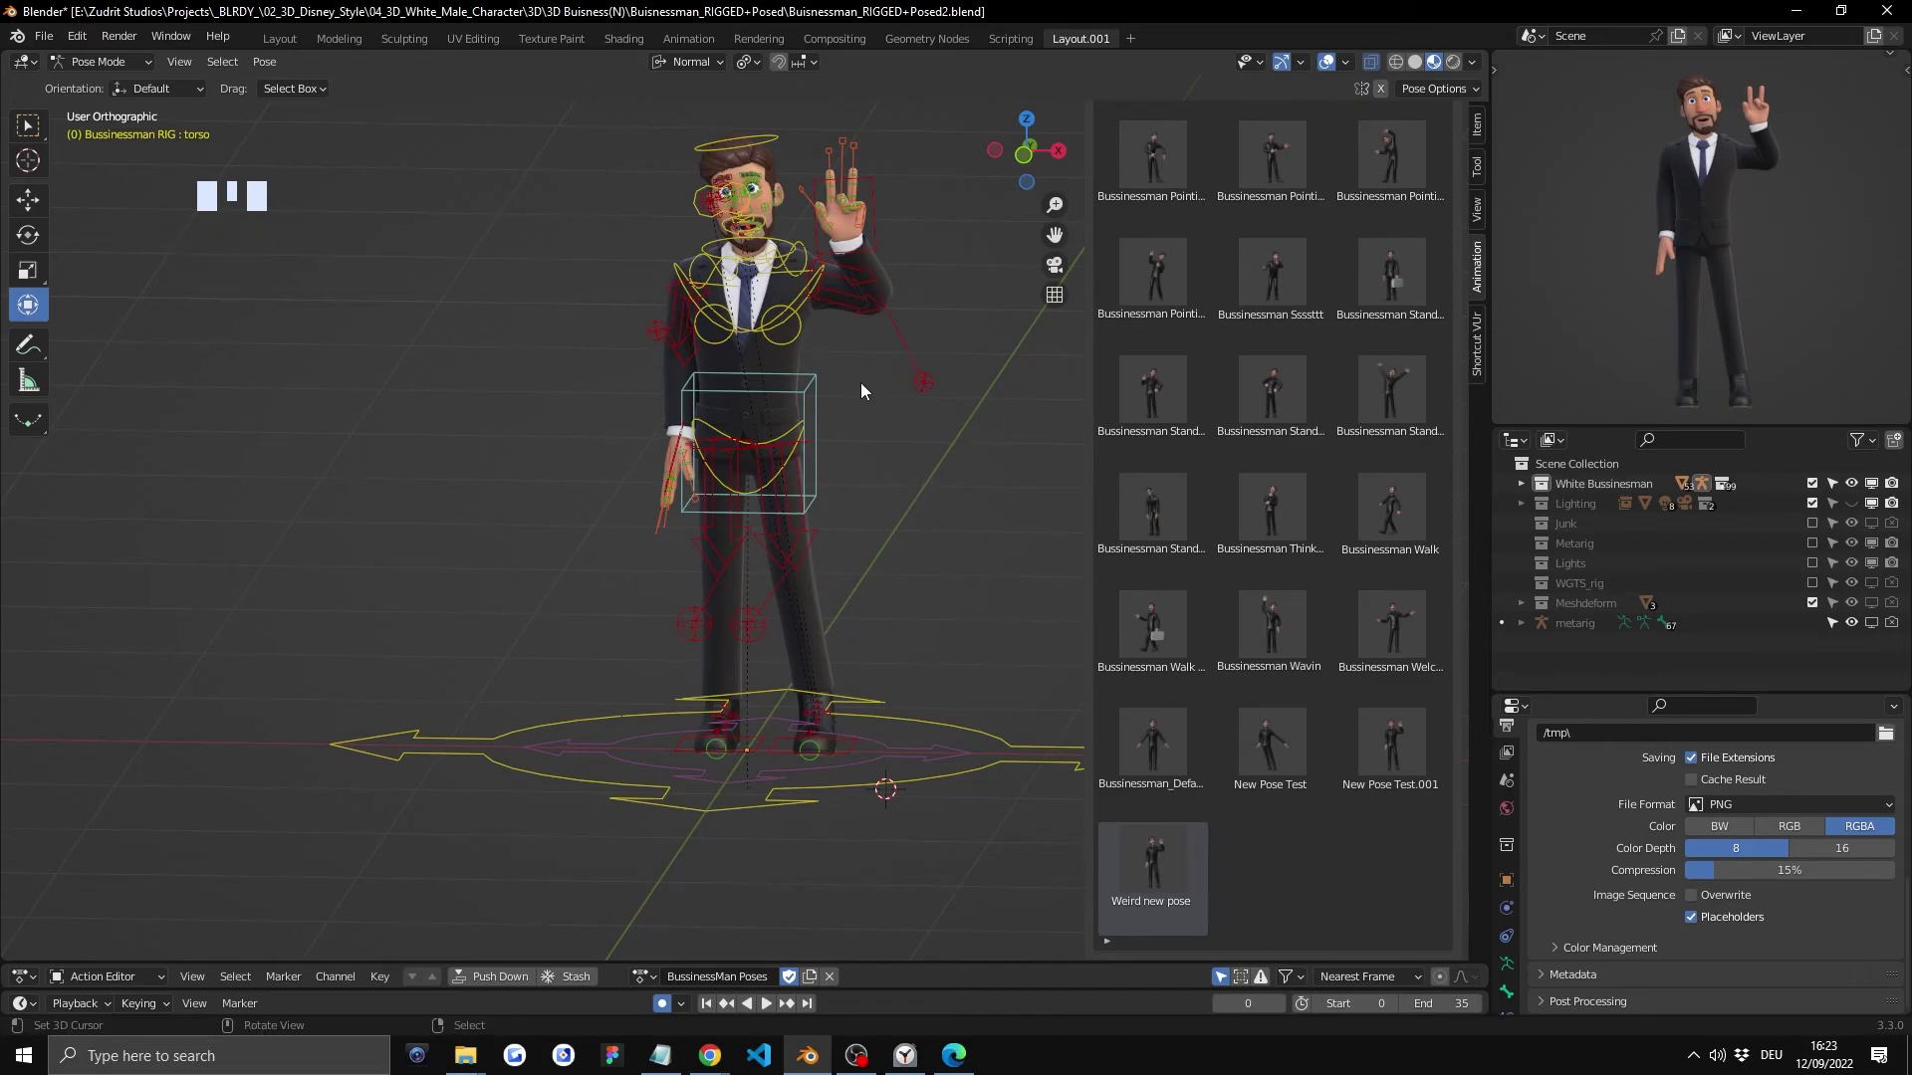
# Step: Apply three different Bussinessman Stand... poses to the torso control only
pyautogui.click(807, 394)
pyautogui.doubleClick(1125, 405)
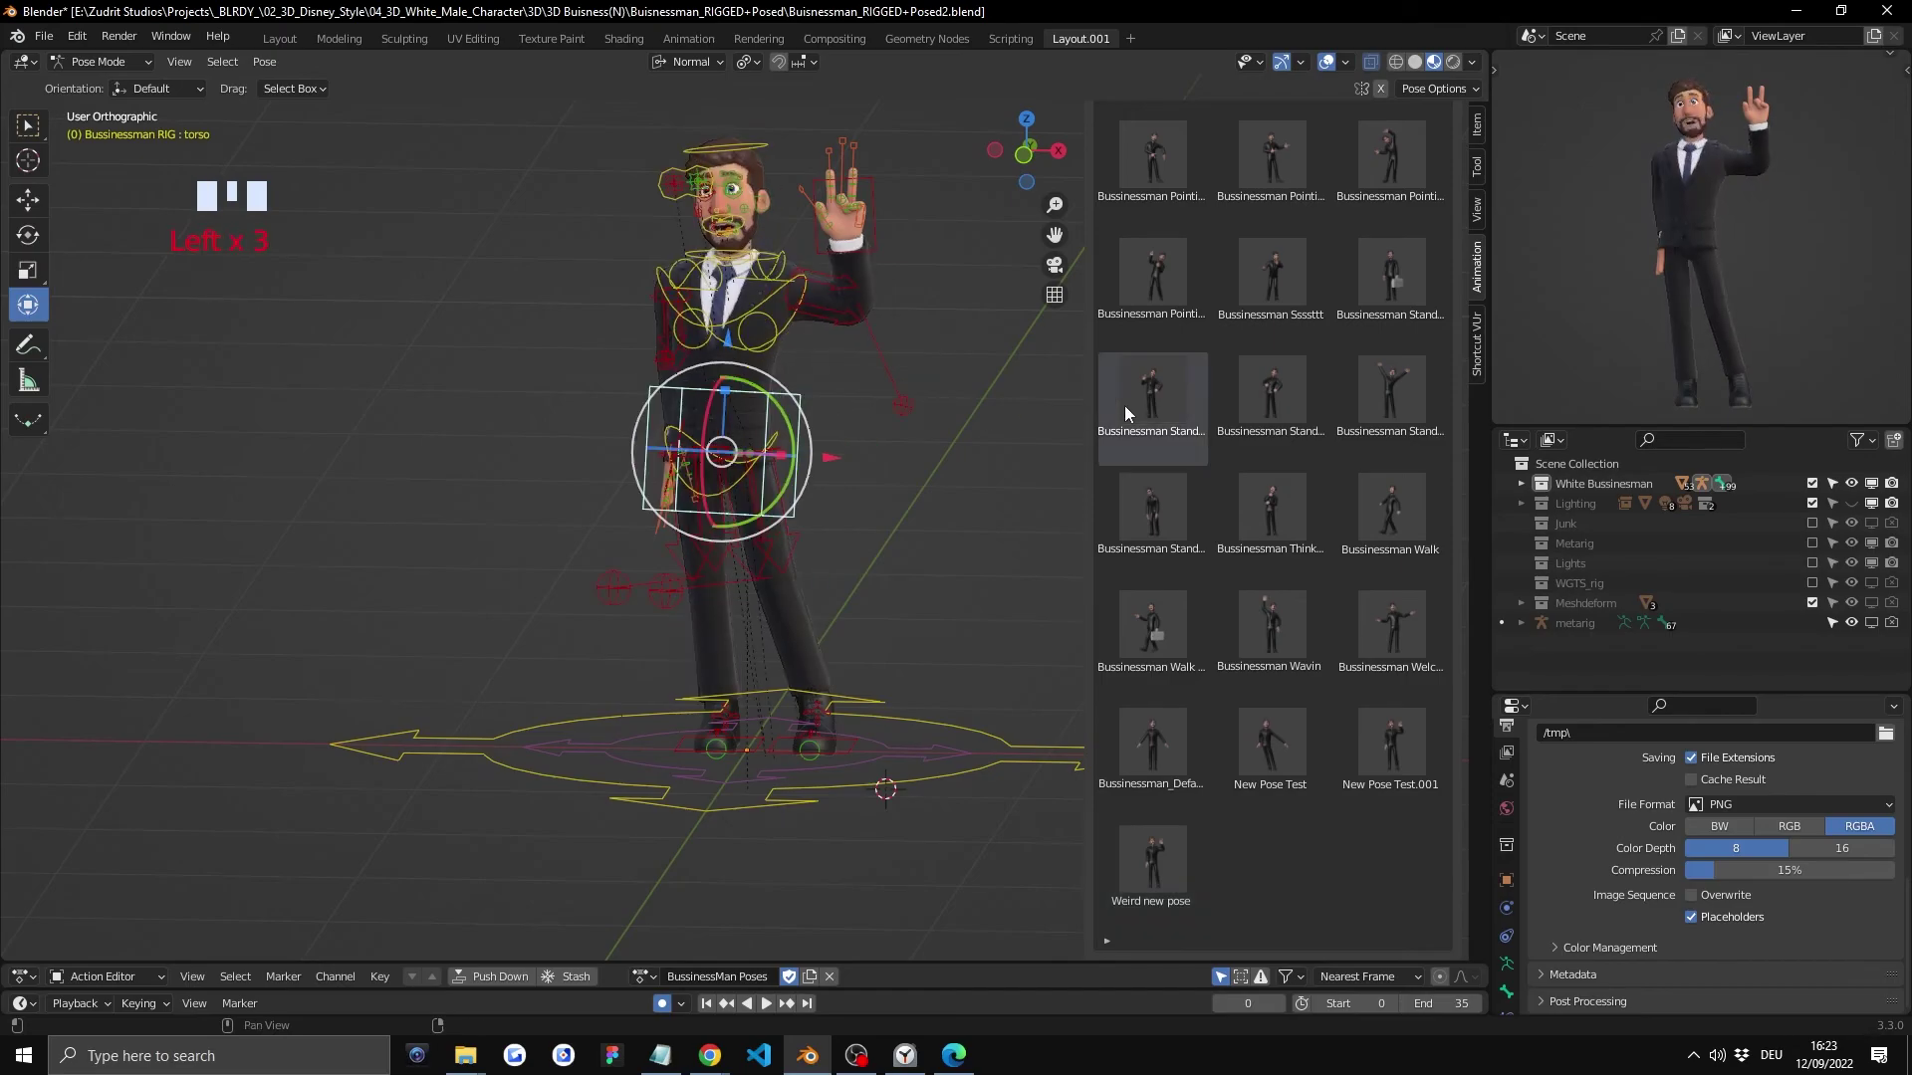
pyautogui.doubleClick(1325, 408)
pyautogui.doubleClick(1420, 413)
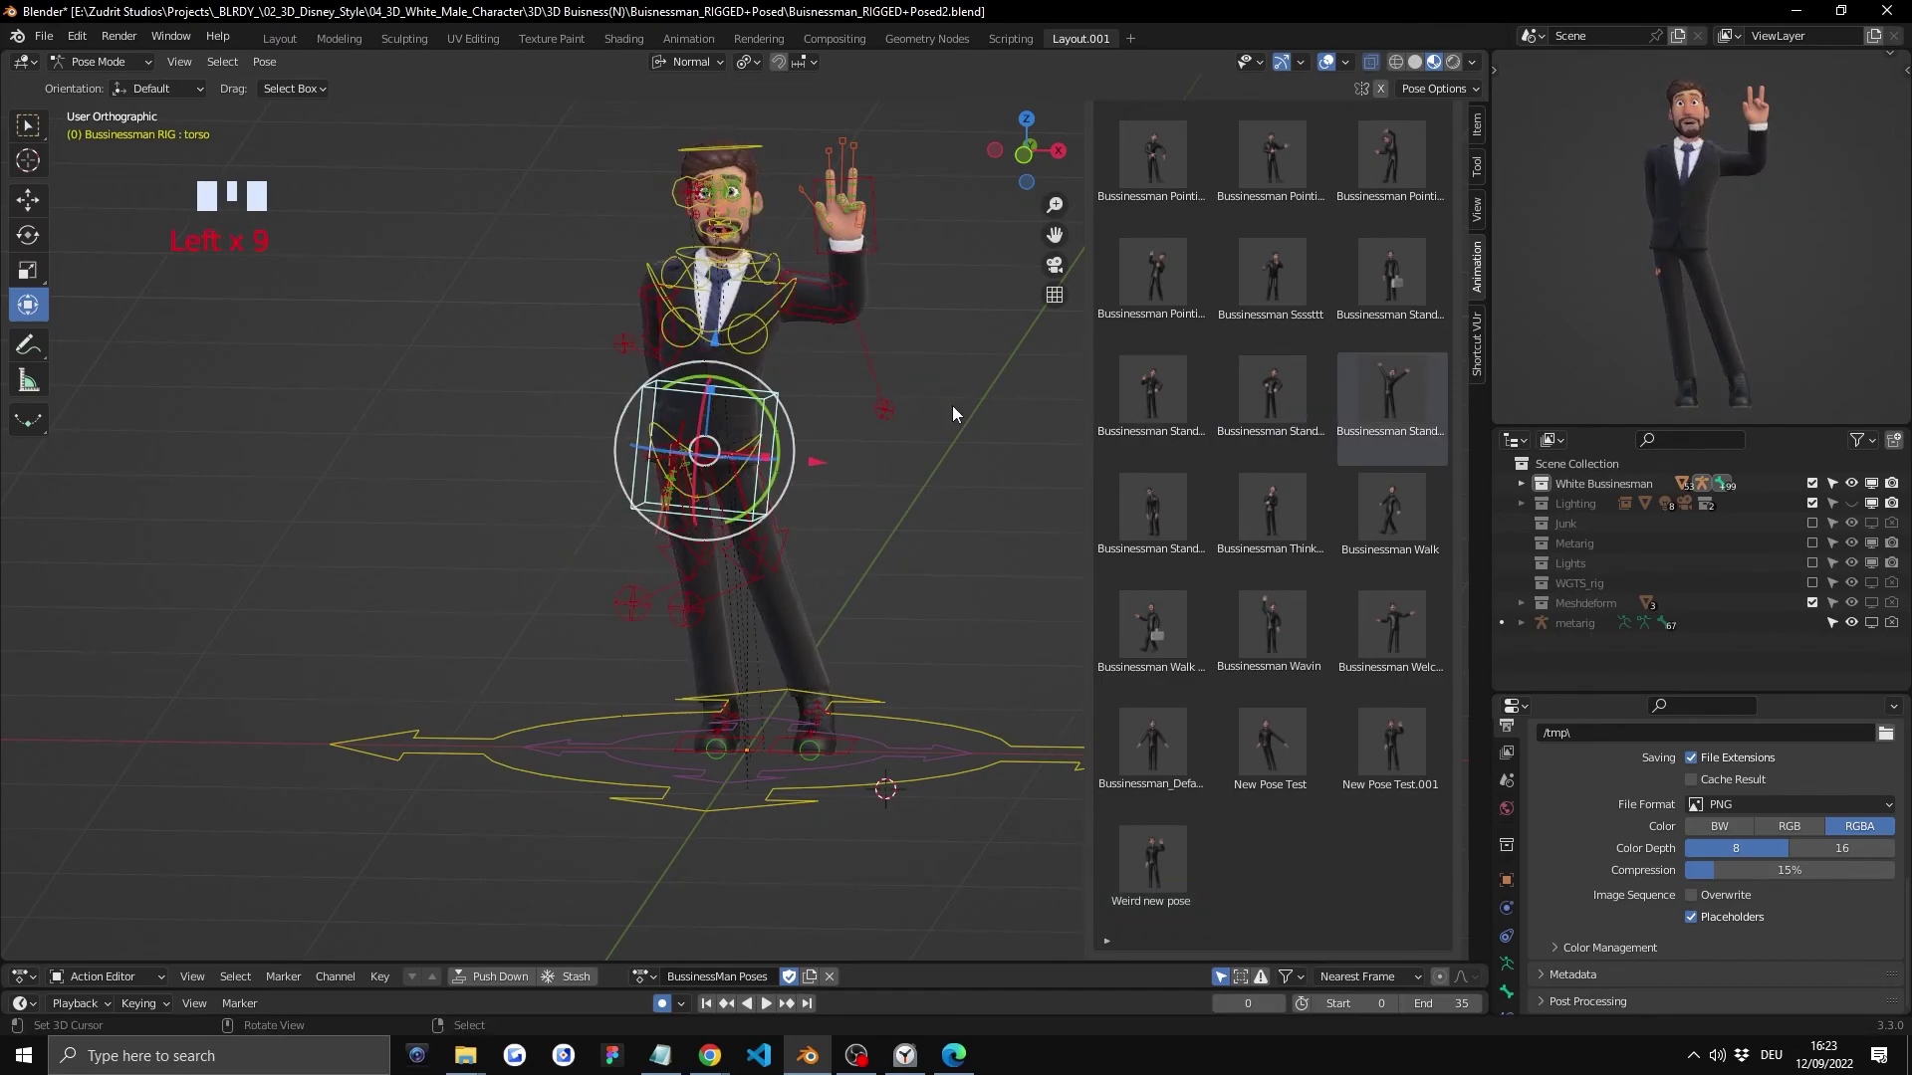
pyautogui.scroll(2, 901, 398)
pyautogui.scroll(-1, 887, 401)
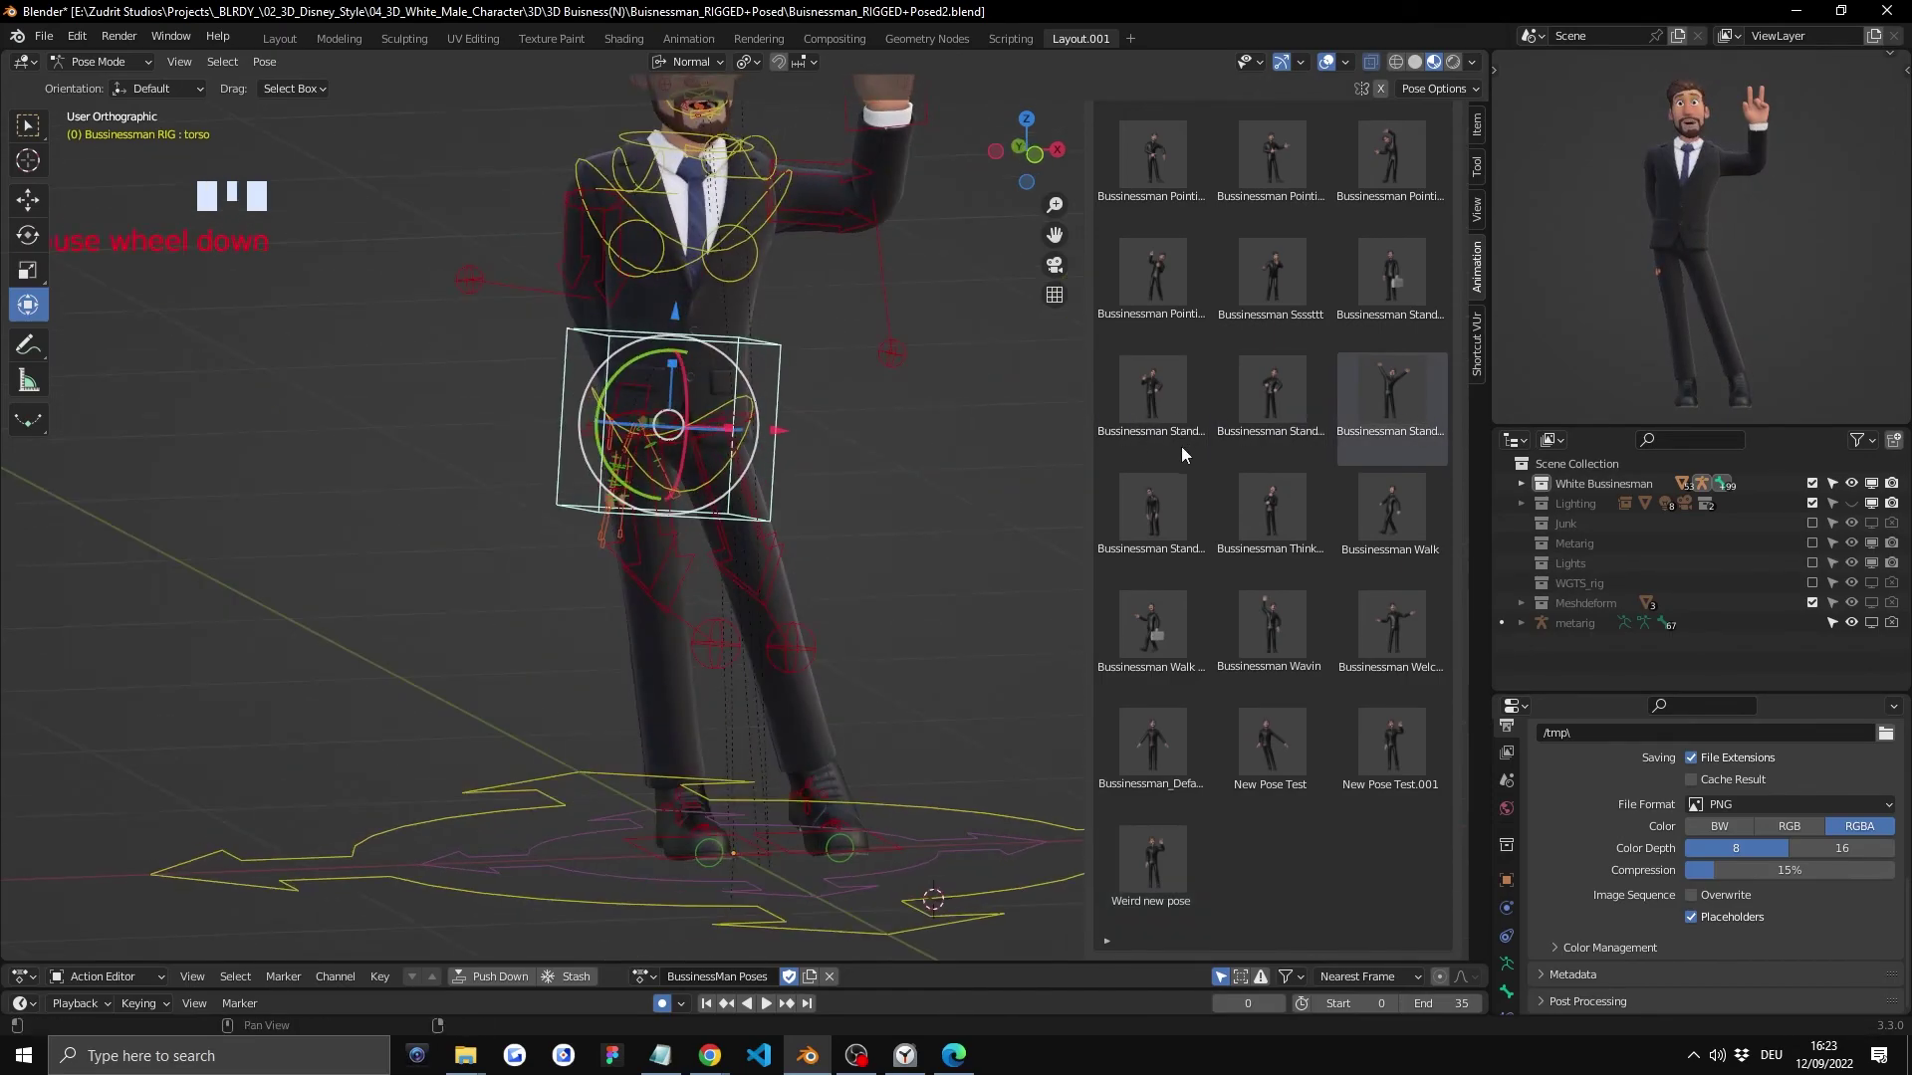
# Step: Deselect the torso control and apply Weird new pose to the whole rig
pyautogui.rightClick(918, 487)
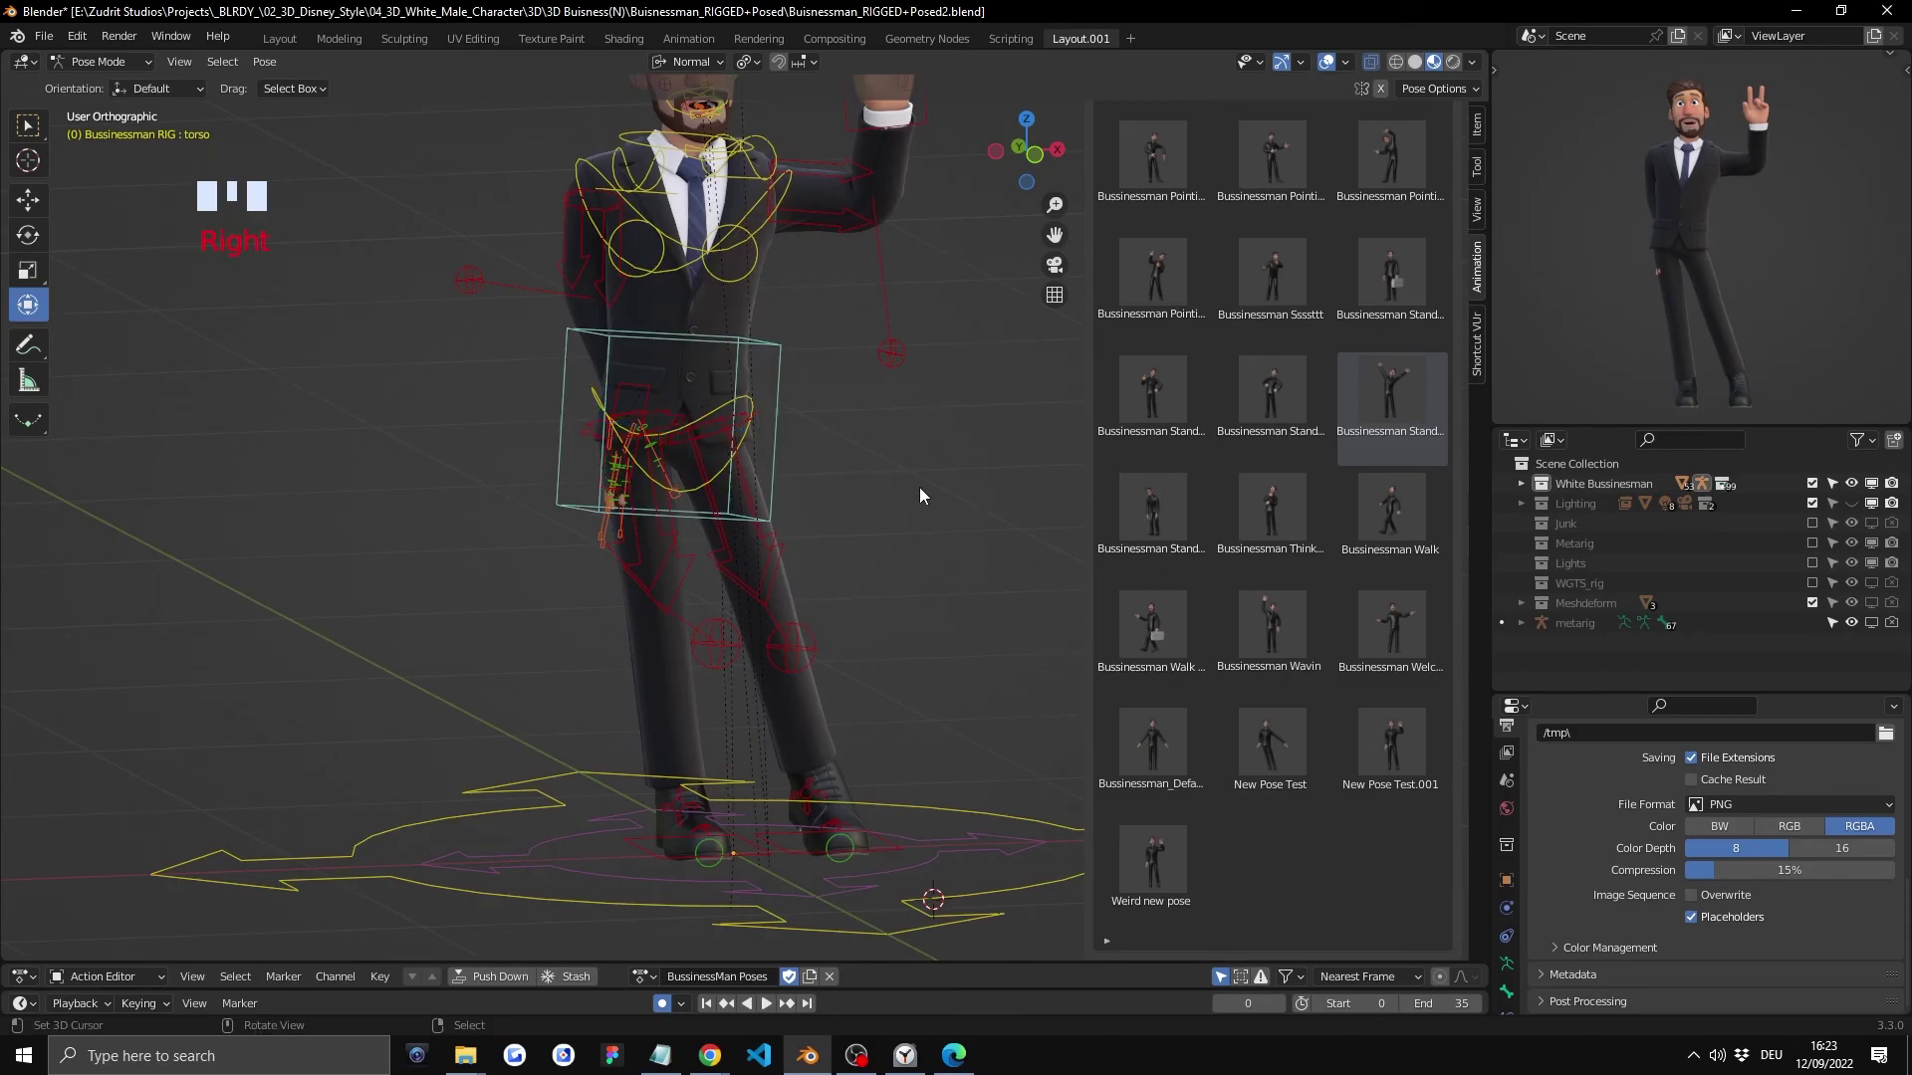
pyautogui.click(1158, 851)
pyautogui.doubleClick(1158, 852)
pyautogui.scroll(-3, 900, 462)
# Step: Switch the whole rig through a Bussinessman Stand... and a Bussinessman Pointi... pose, then reapply Weird new pose
pyautogui.doubleClick(1169, 366)
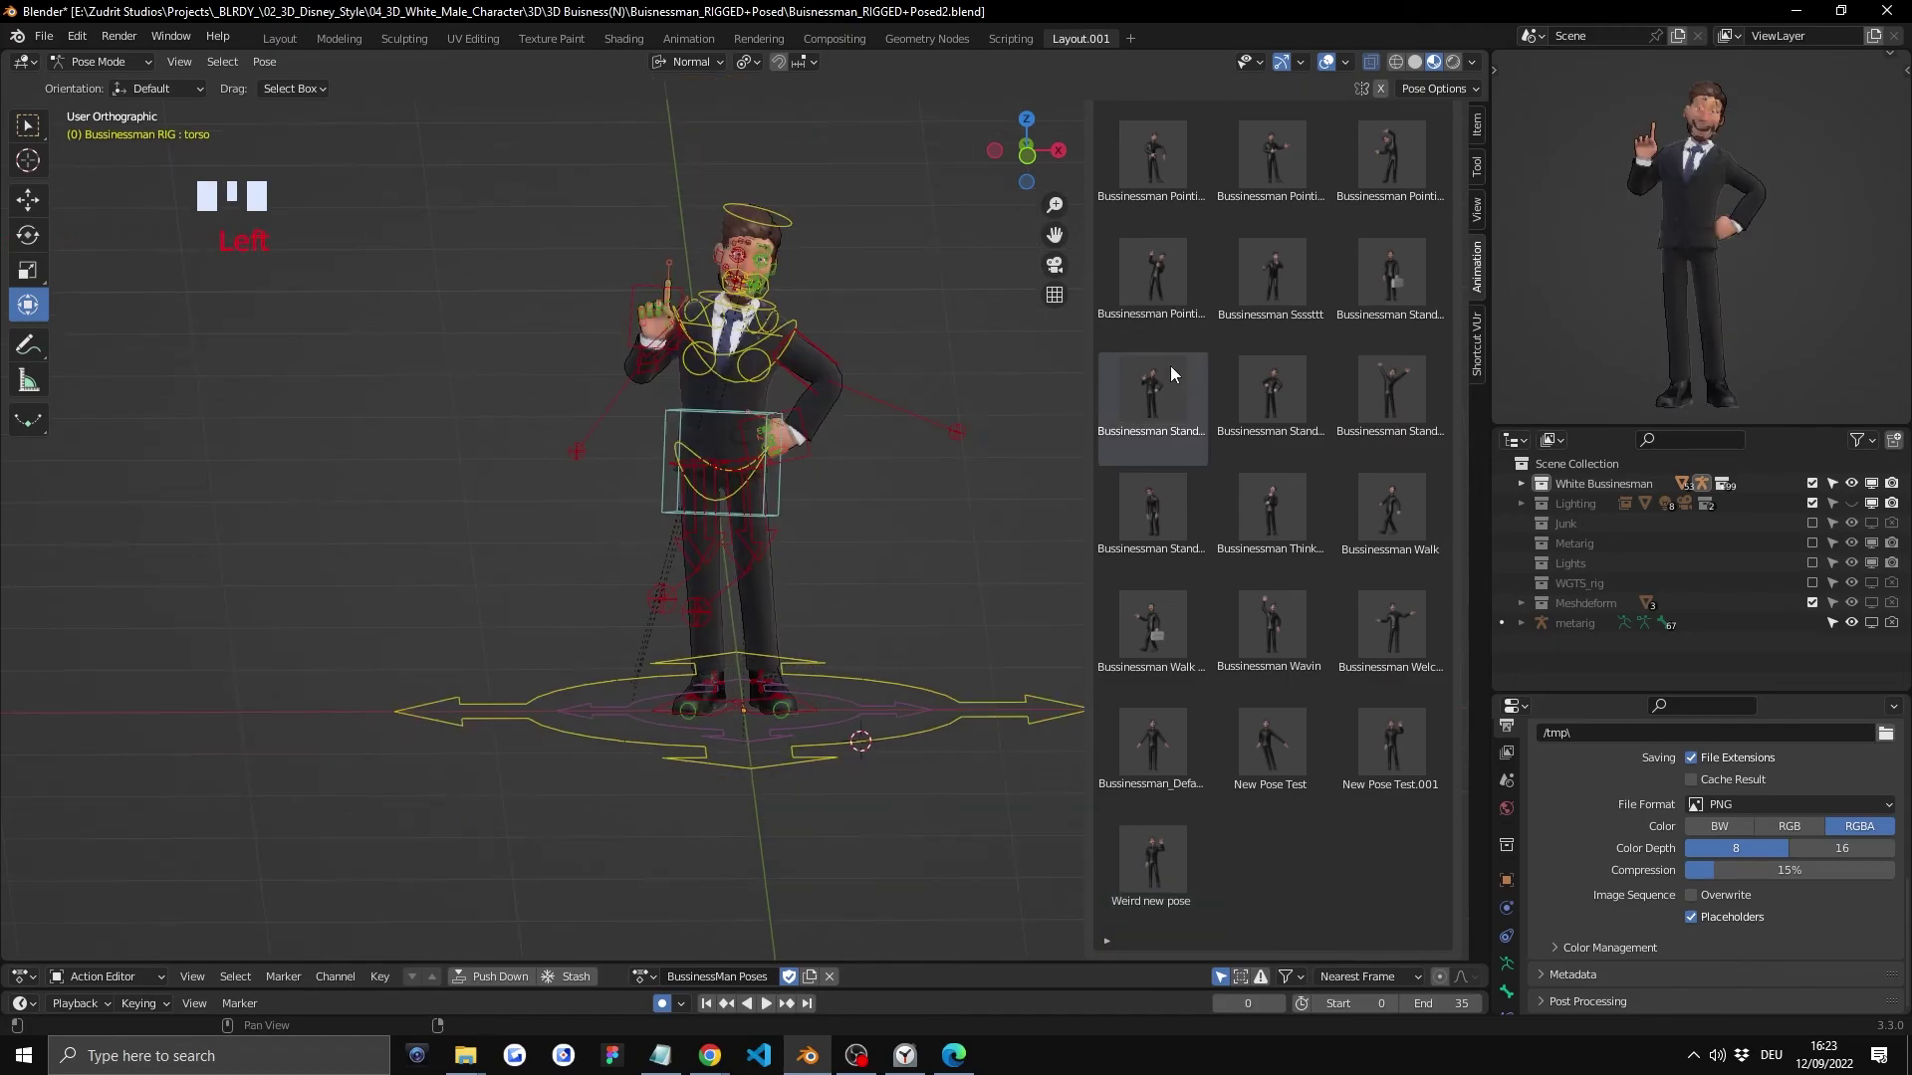
pyautogui.doubleClick(1239, 153)
pyautogui.doubleClick(1173, 837)
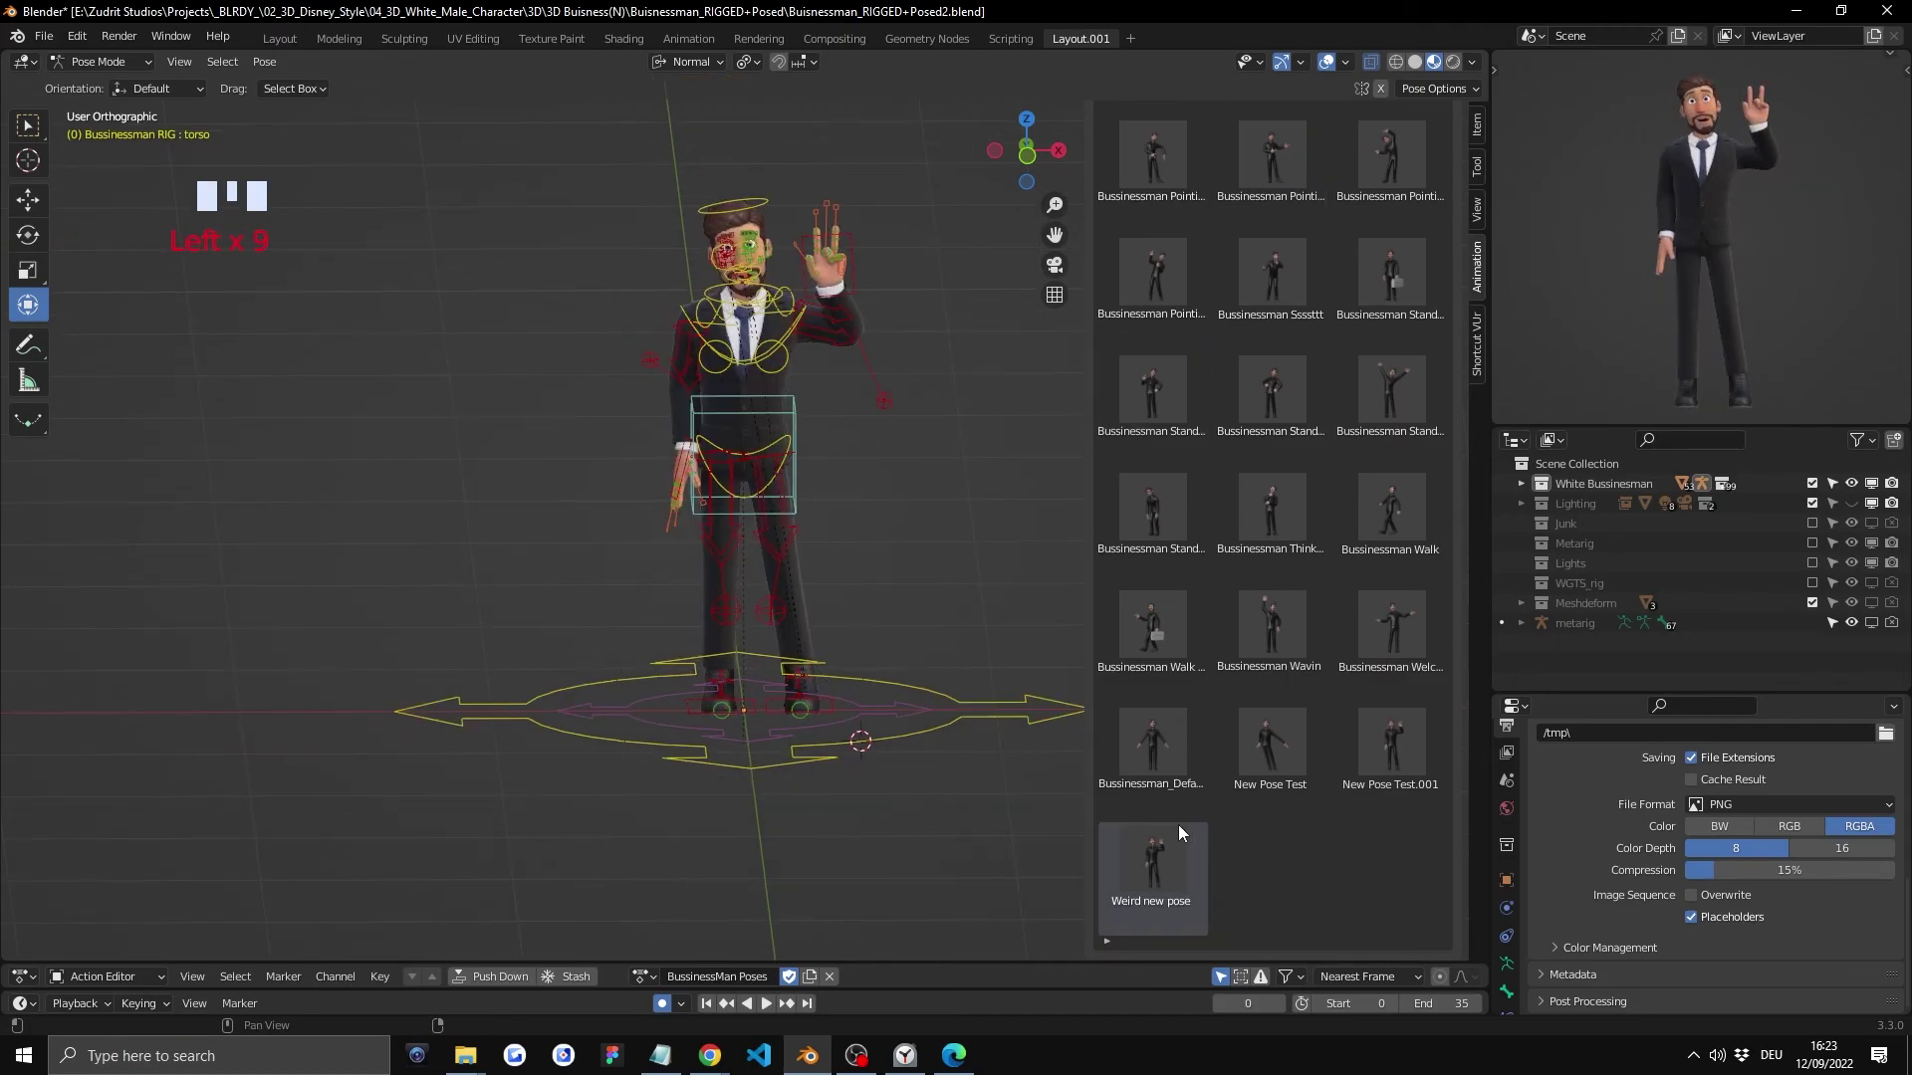